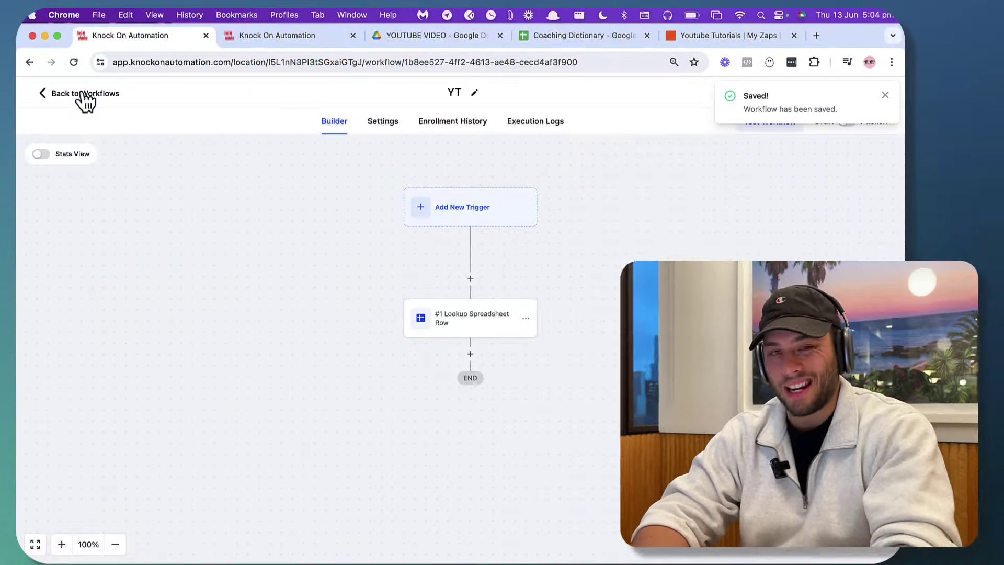
# Leave the YT workflow builder for the Youtube Video folder's Workflow List.
pyautogui.click(82, 94)
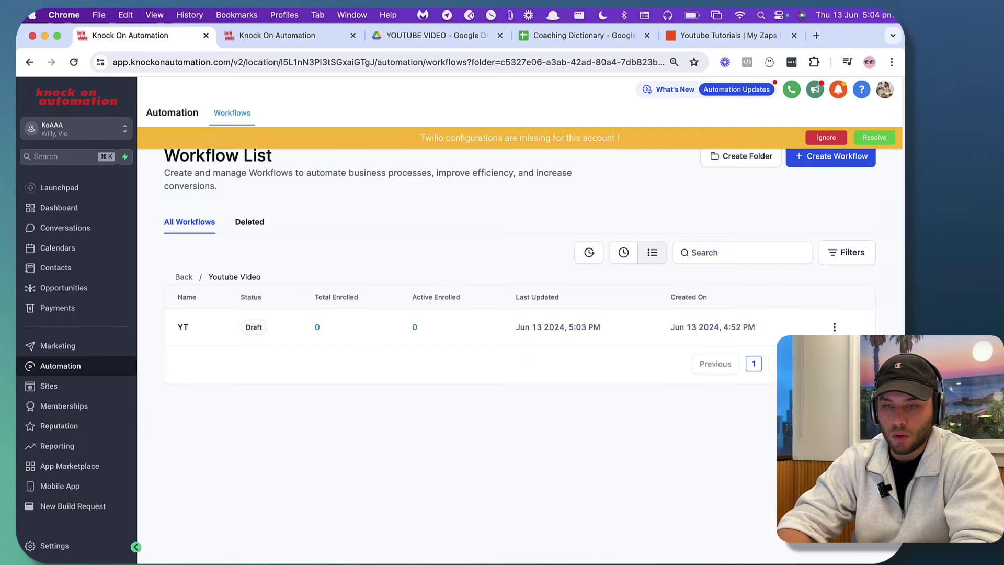
# From Sites > Forms > Builder, add a blank form from scratch, opening Form 7.
pyautogui.click(65, 387)
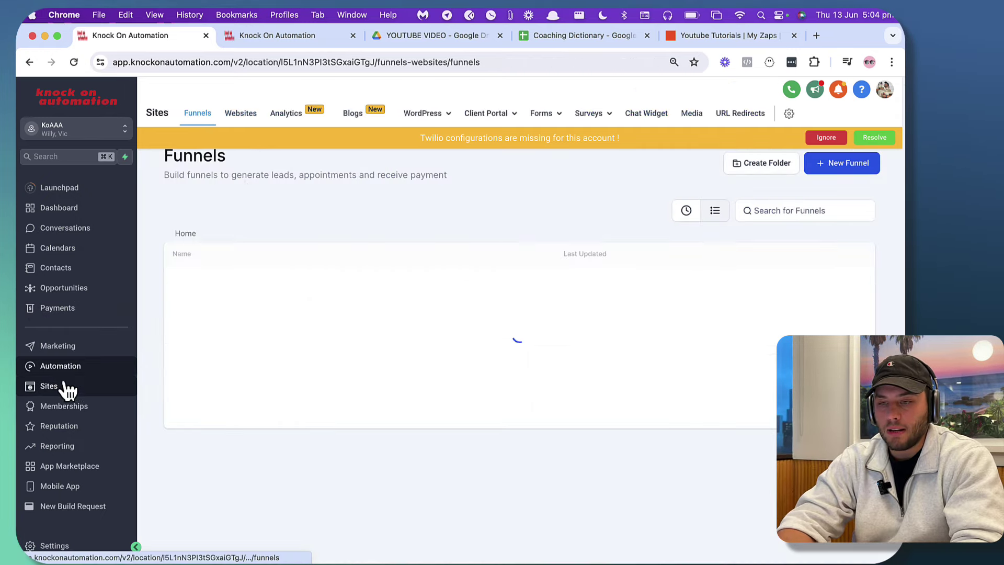
pyautogui.moveTo(540, 119)
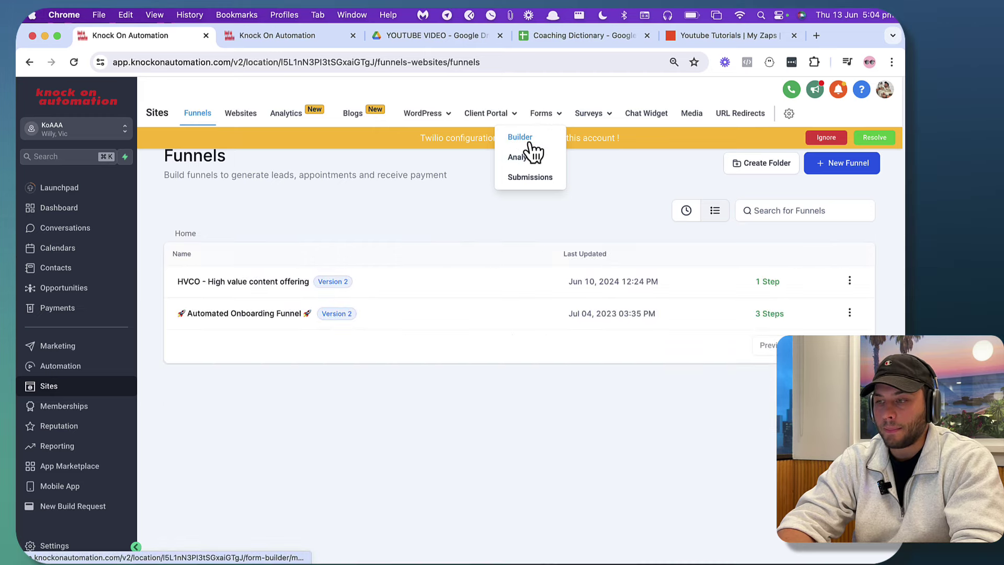
pyautogui.click(524, 142)
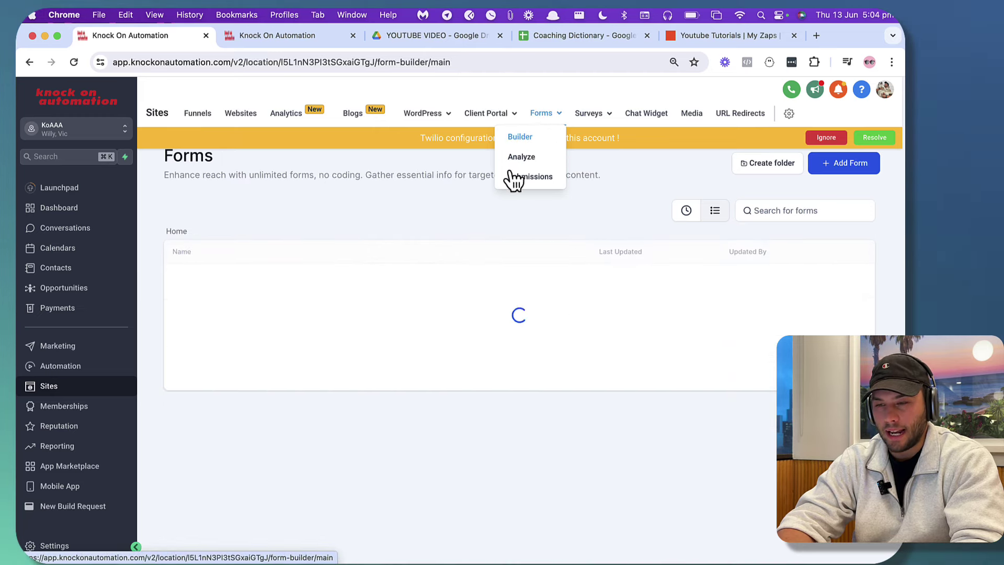
pyautogui.click(842, 168)
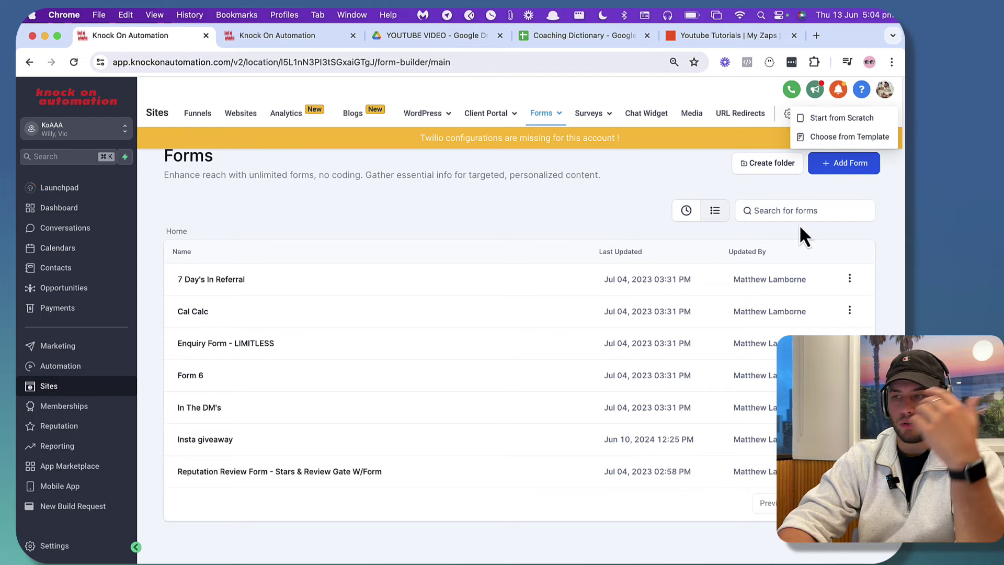
pyautogui.click(824, 122)
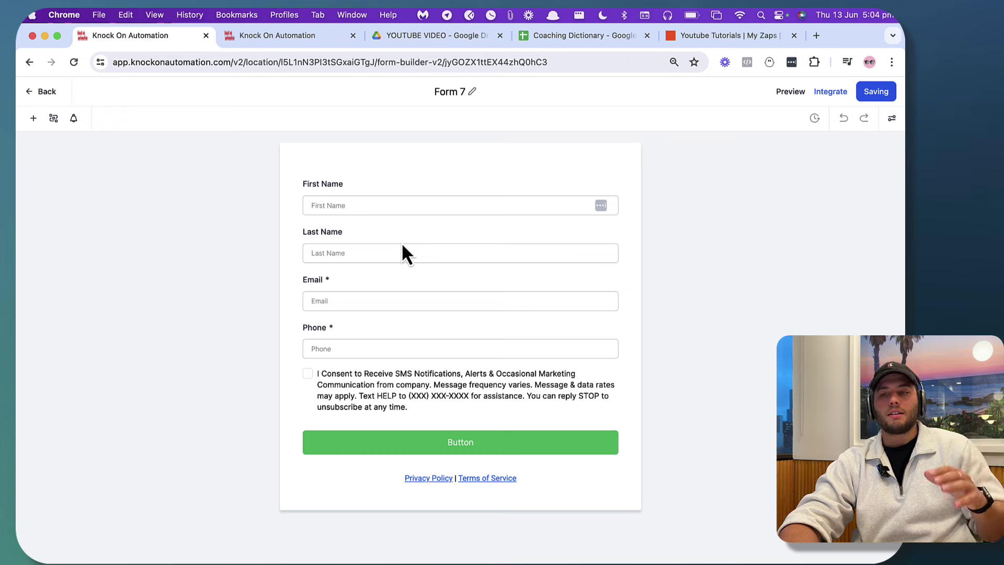
pyautogui.click(453, 93)
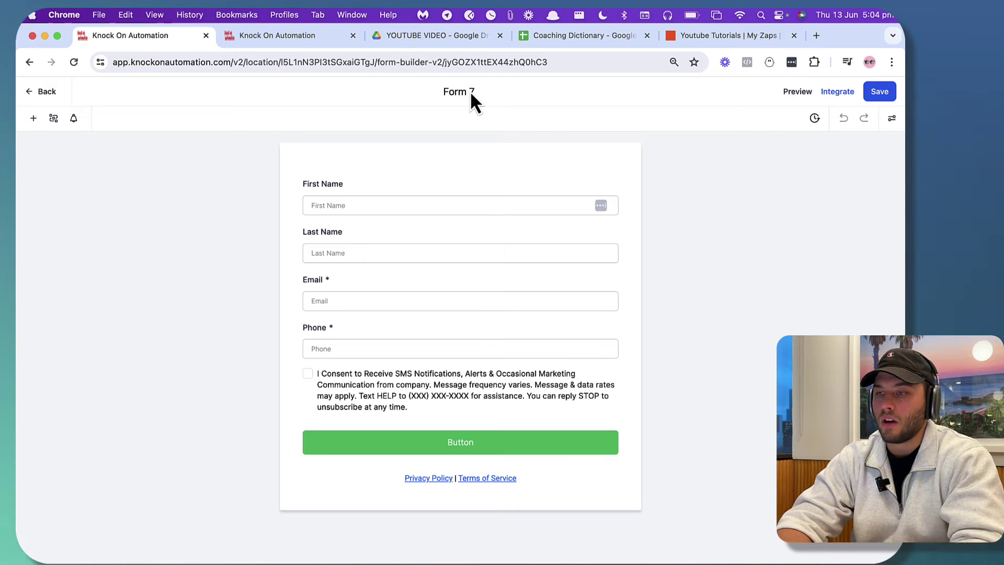
# Replace the form title with 'Fitness onboarding'.
pyautogui.moveTo(470, 92); pyautogui.dragTo(438, 93)
pyautogui.press('super+a')
pyautogui.press('BackSpace')
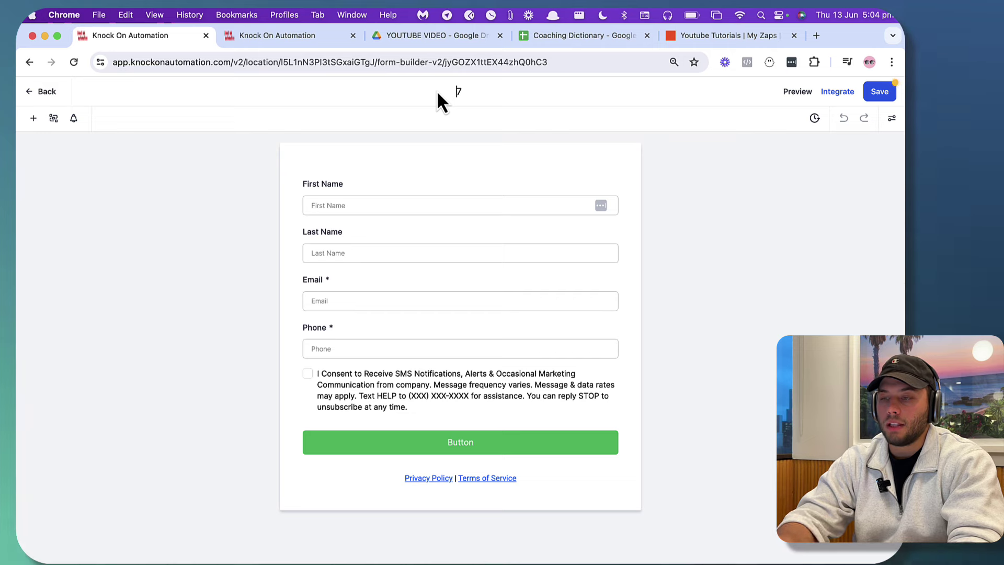
pyautogui.write('F')
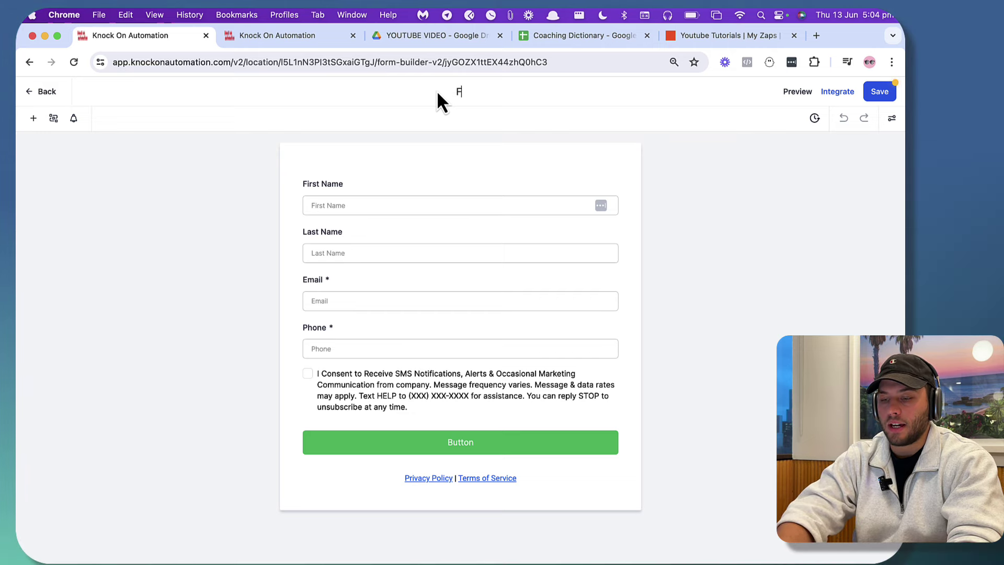
pyautogui.write('itness onboarding')
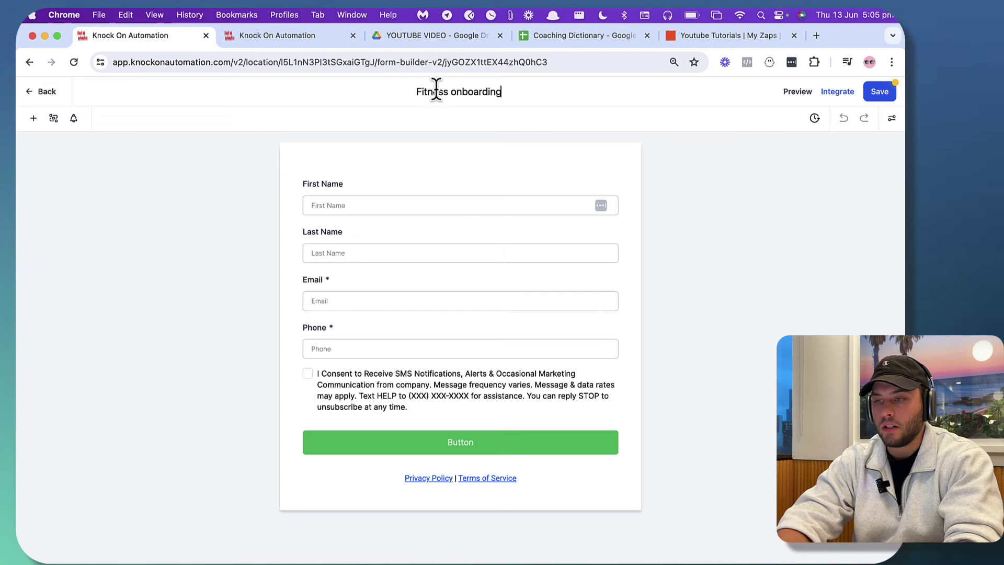
# Delete the Last Name, SMS consent, Privacy/Terms line and Phone elements from the form.
pyautogui.click(372, 201)
pyautogui.click(422, 250)
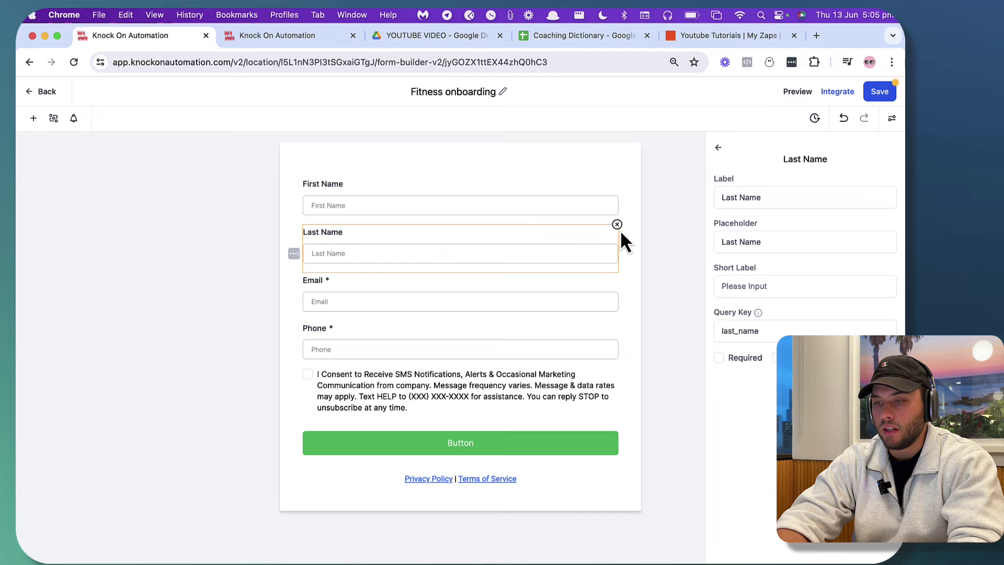
pyautogui.click(617, 224)
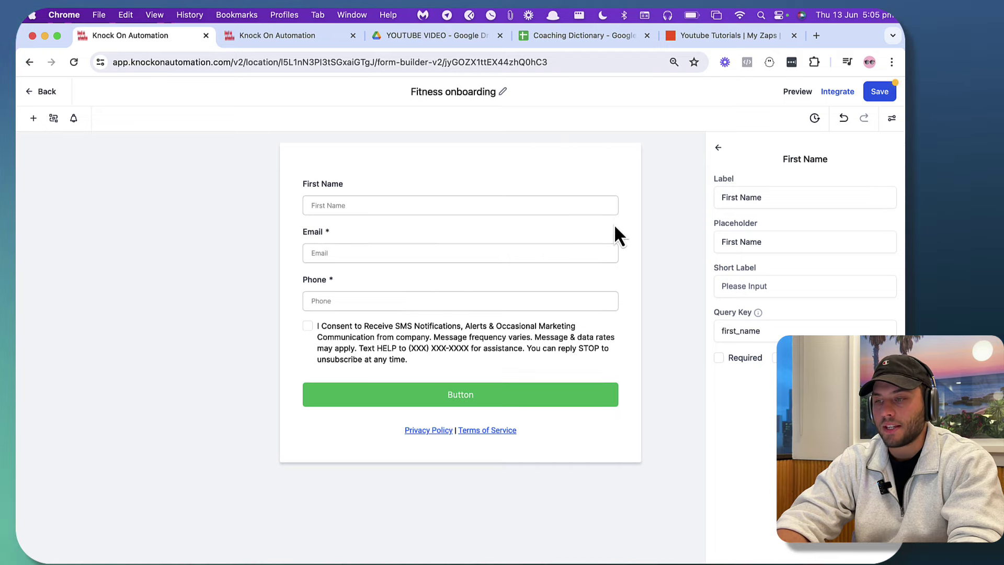
pyautogui.click(592, 340)
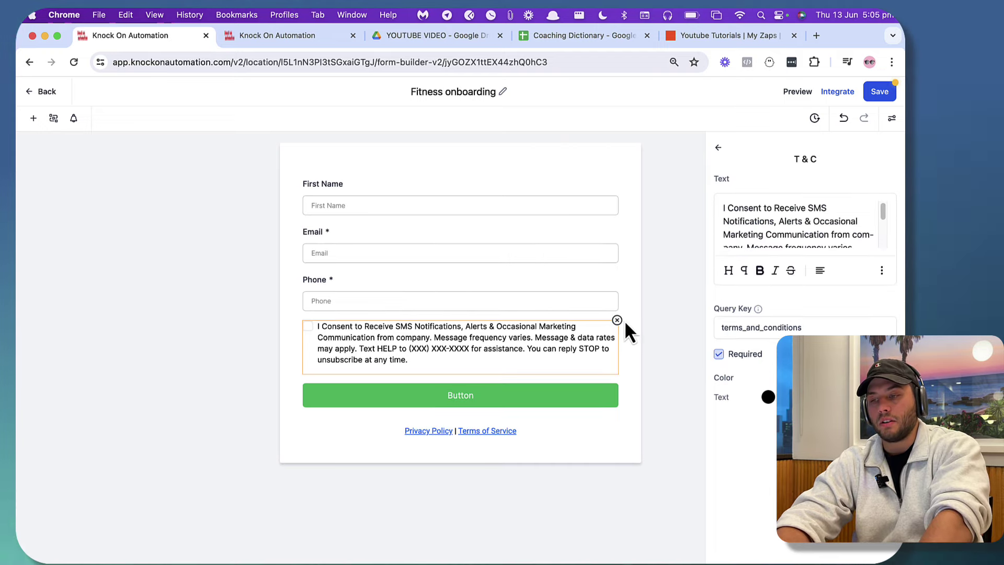
pyautogui.click(617, 320)
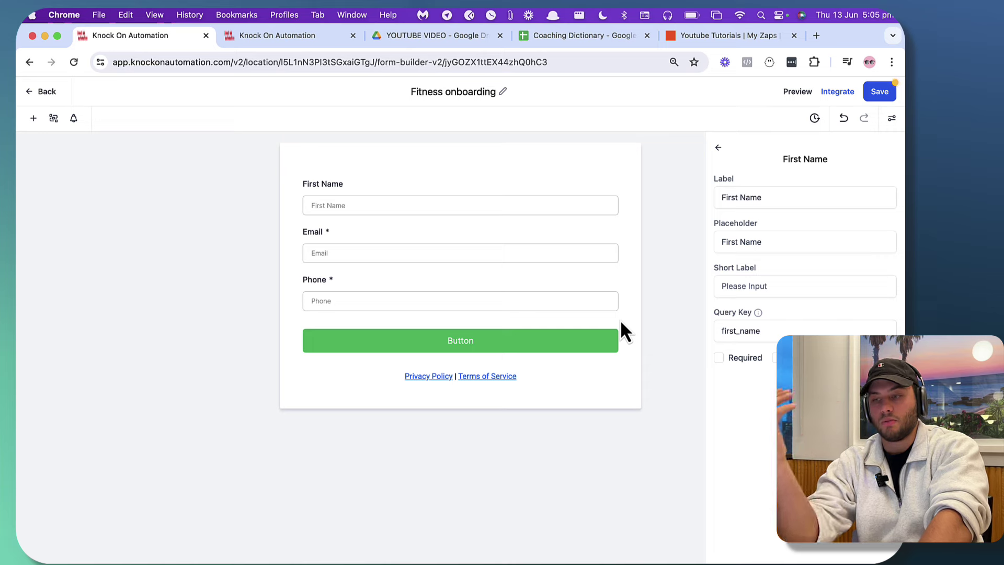
pyautogui.click(601, 386)
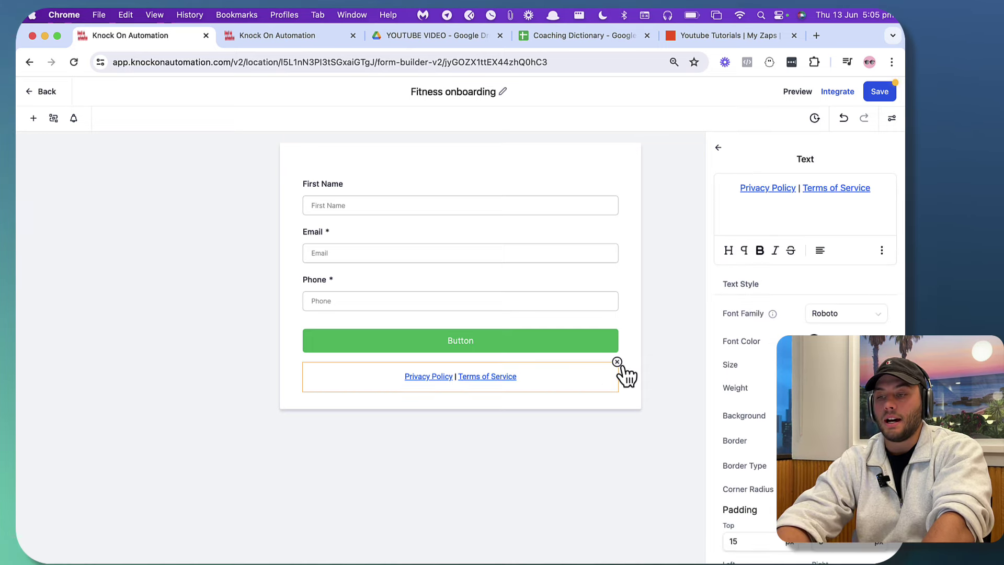
pyautogui.click(617, 362)
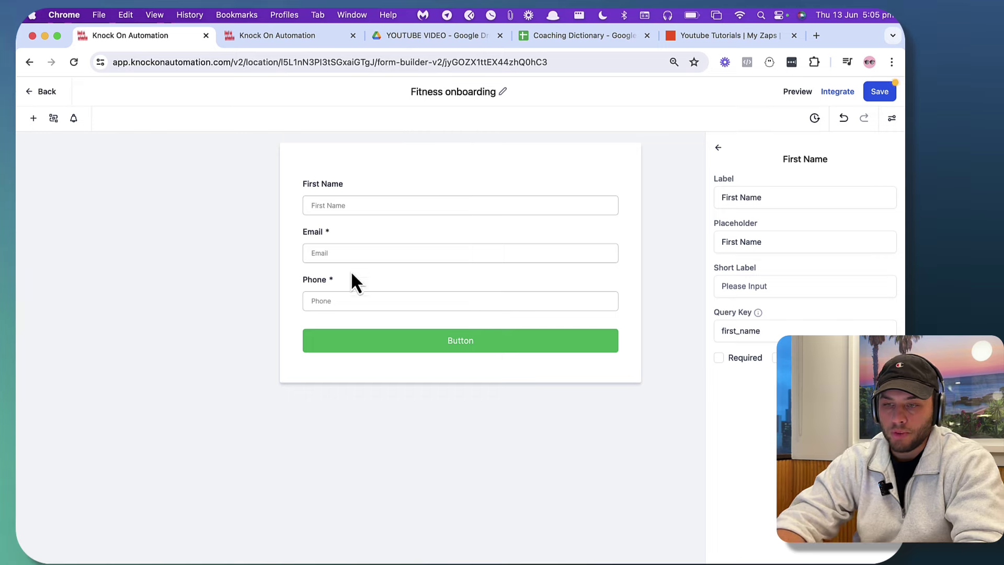
pyautogui.click(372, 299)
pyautogui.click(617, 272)
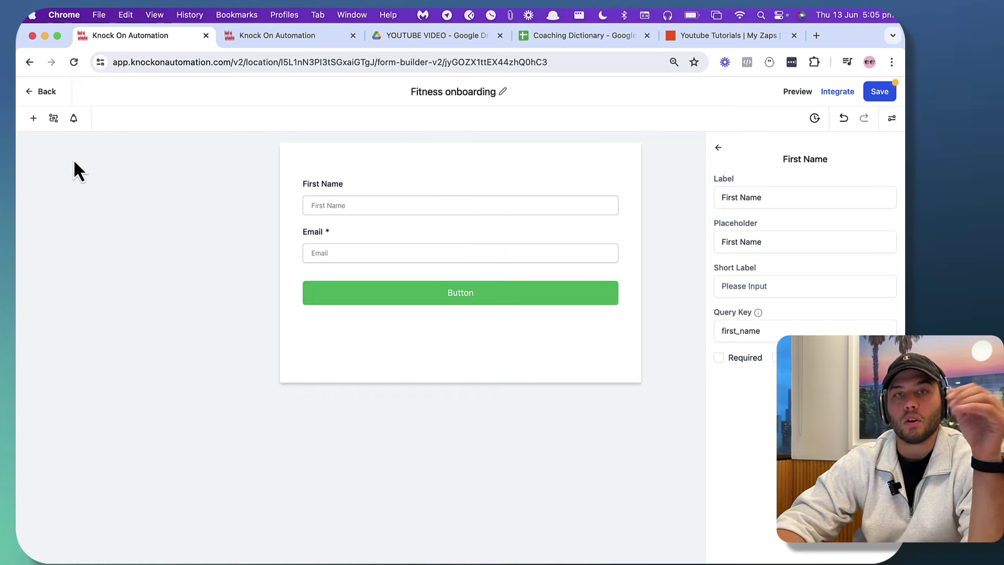
# Start a Radio Select custom field named 'Days in the gym' in the Contact group.
pyautogui.click(34, 120)
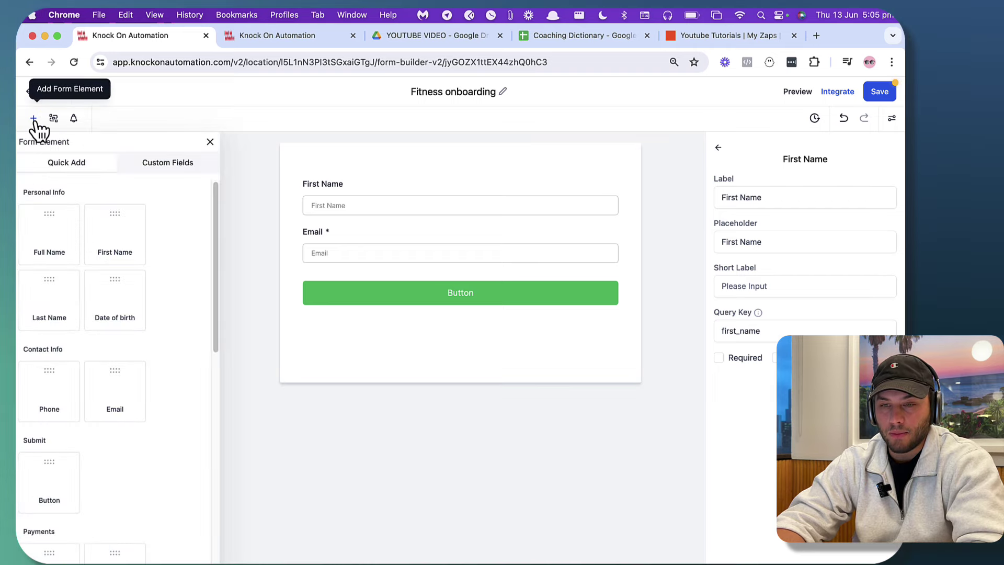
pyautogui.click(156, 164)
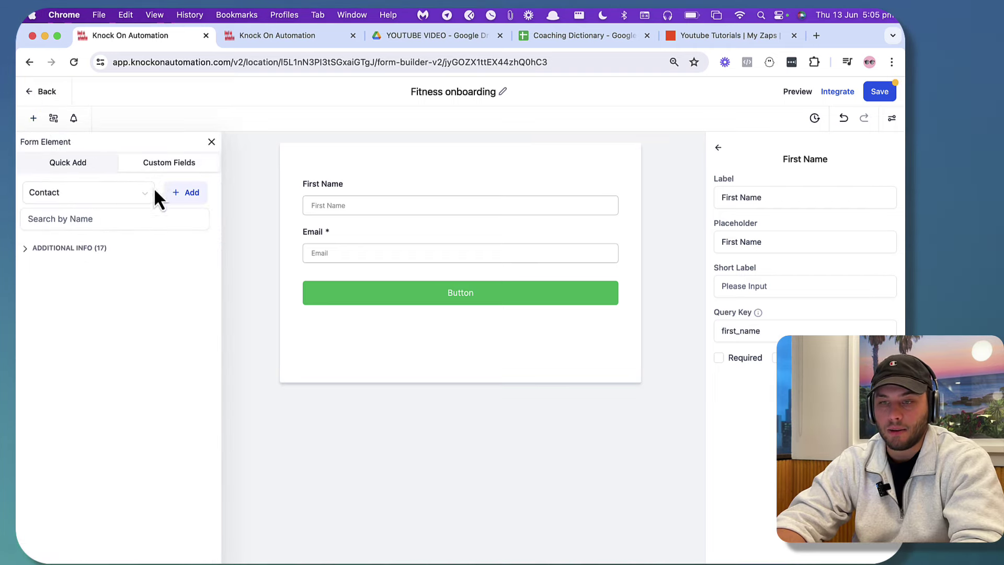
pyautogui.click(184, 194)
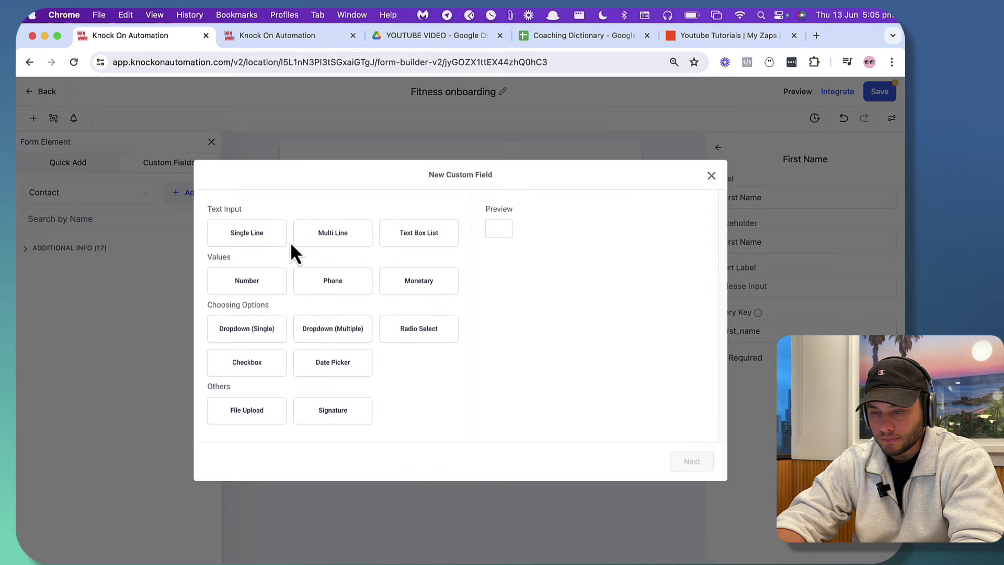
pyautogui.click(413, 337)
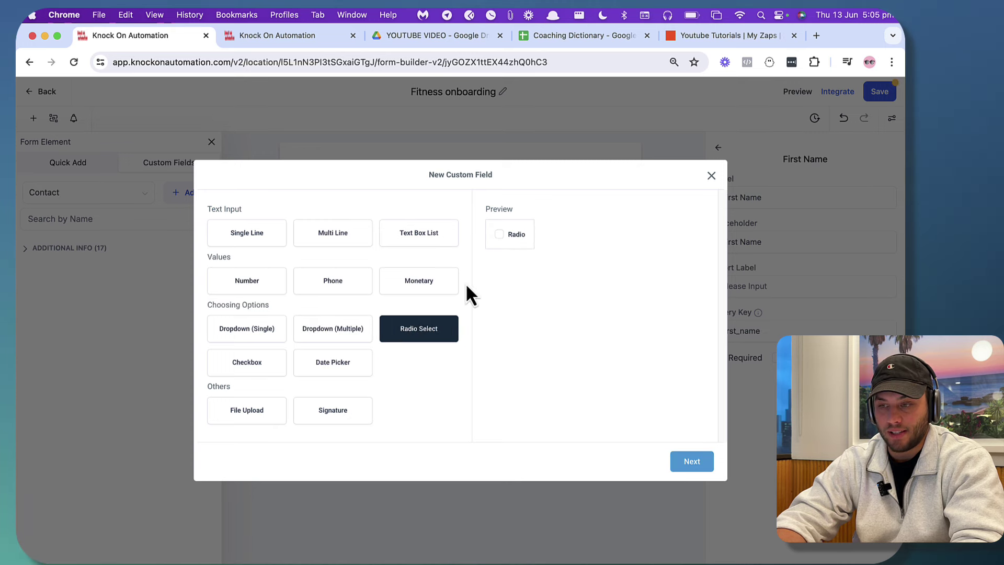
pyautogui.click(692, 463)
pyautogui.click(330, 262)
pyautogui.write('Days in the gym')
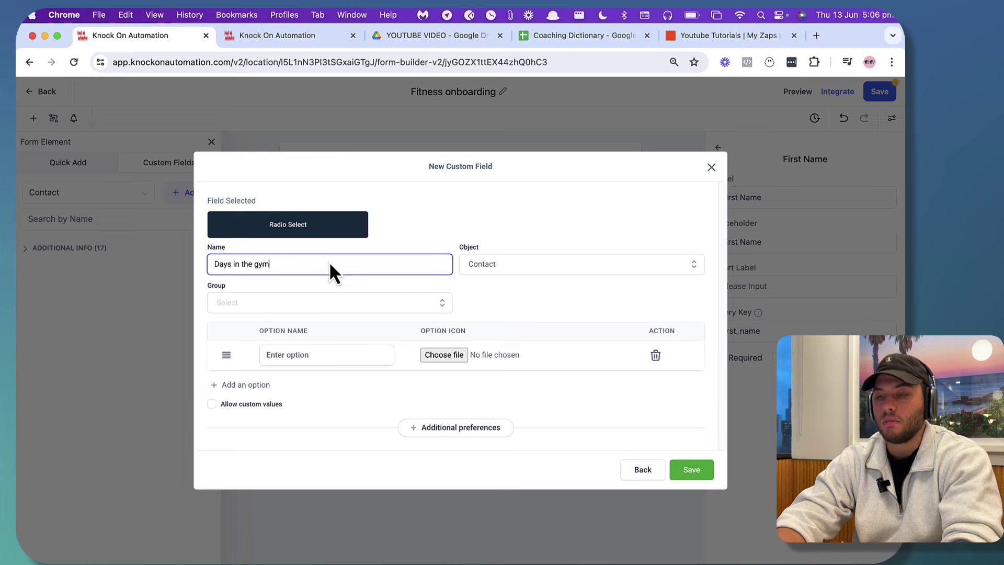
pyautogui.click(282, 306)
pyautogui.click(265, 328)
# Give the Days in the gym field options 3, 4 and 5 and save it.
pyautogui.click(330, 354)
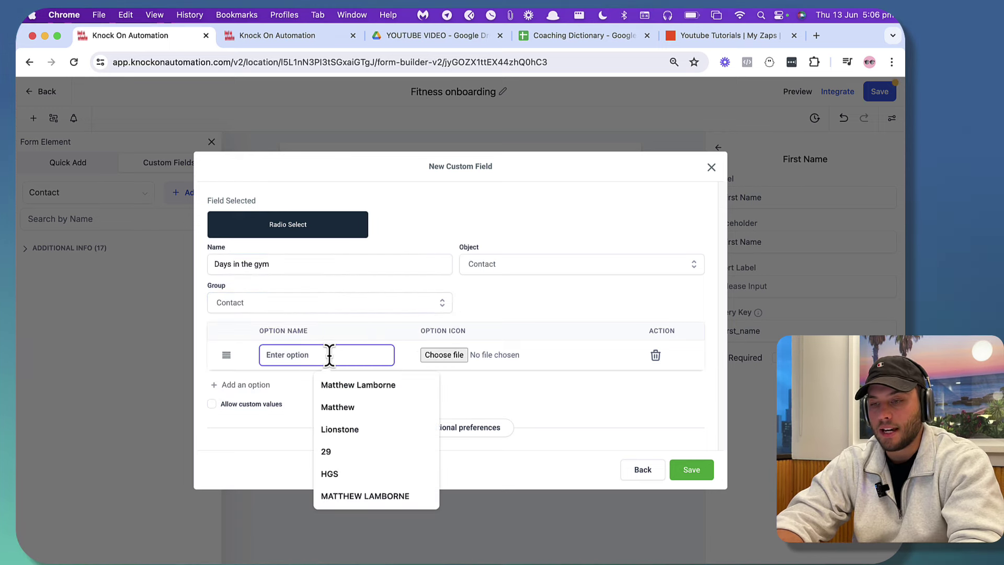
pyautogui.write('3')
pyautogui.click(260, 386)
pyautogui.click(275, 372)
pyautogui.write('4')
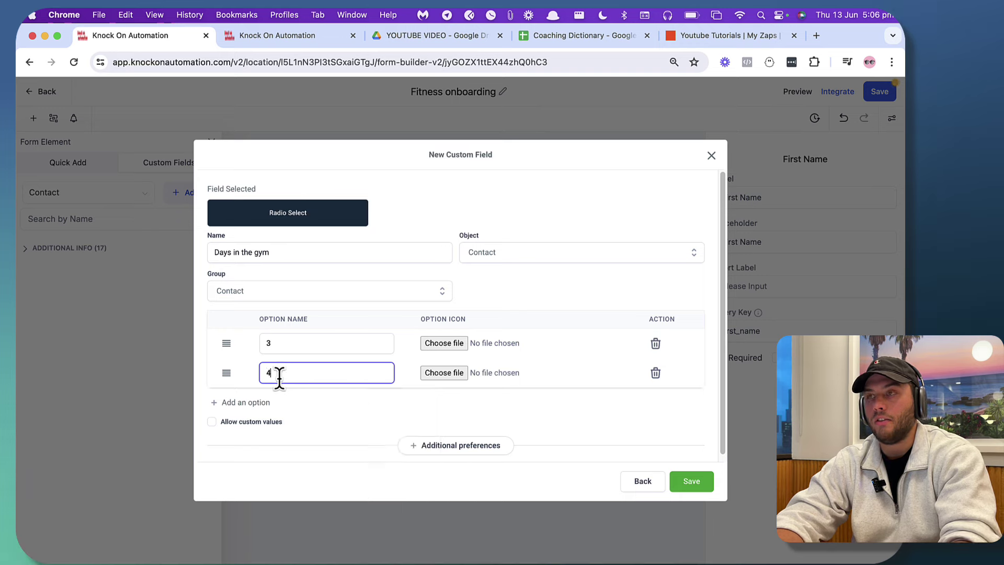
pyautogui.click(242, 404)
pyautogui.click(287, 402)
pyautogui.write('5')
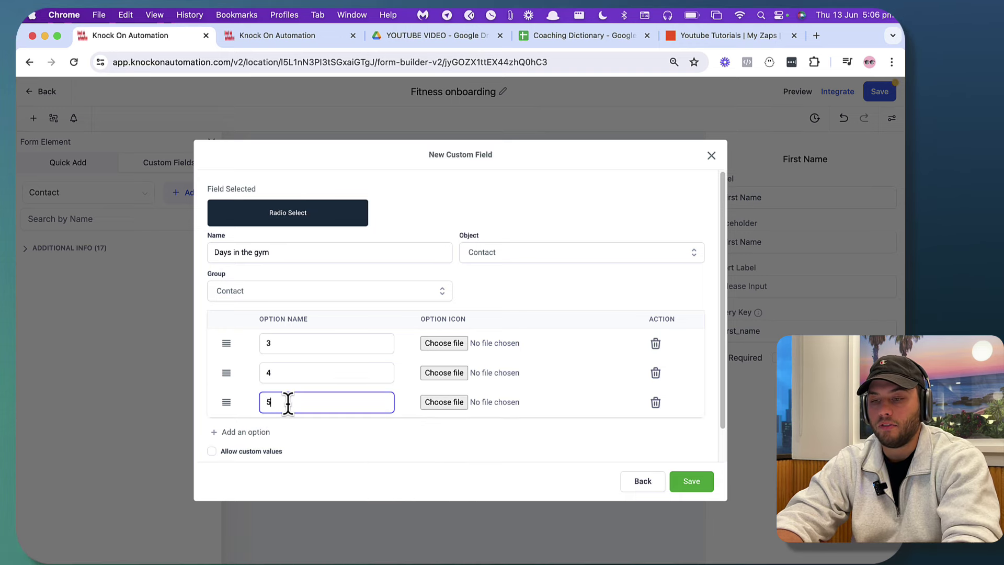
pyautogui.click(706, 482)
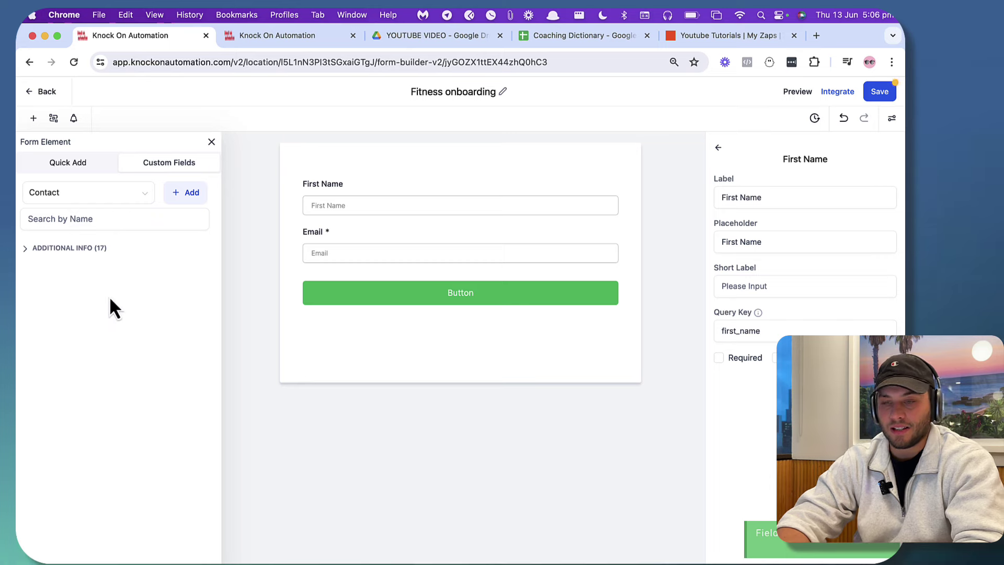
# Search 'days' and drag the Days in the gym field onto the form below Email.
pyautogui.write('days')
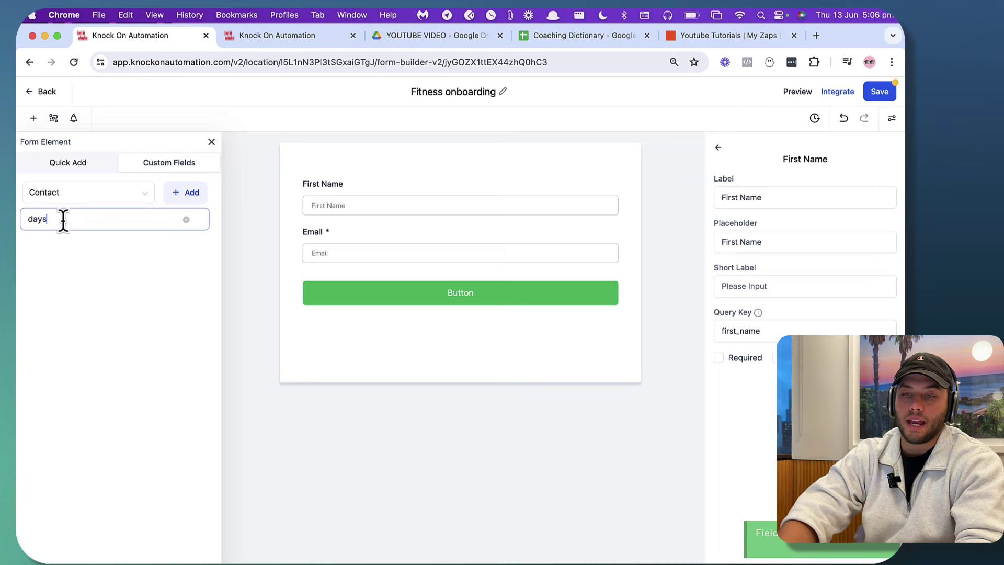
pyautogui.click(32, 248)
pyautogui.moveTo(53, 272); pyautogui.dragTo(359, 282)
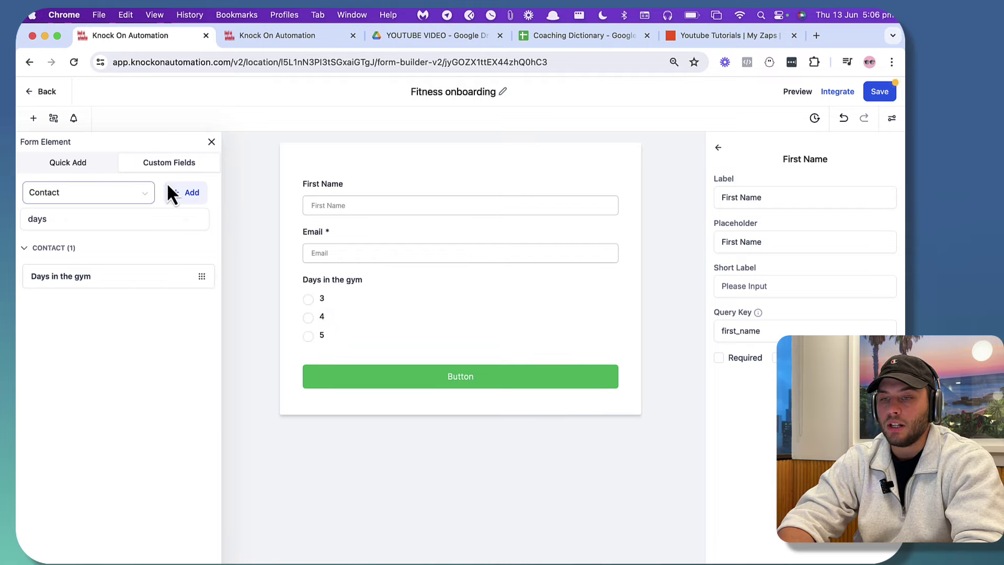
pyautogui.click(186, 193)
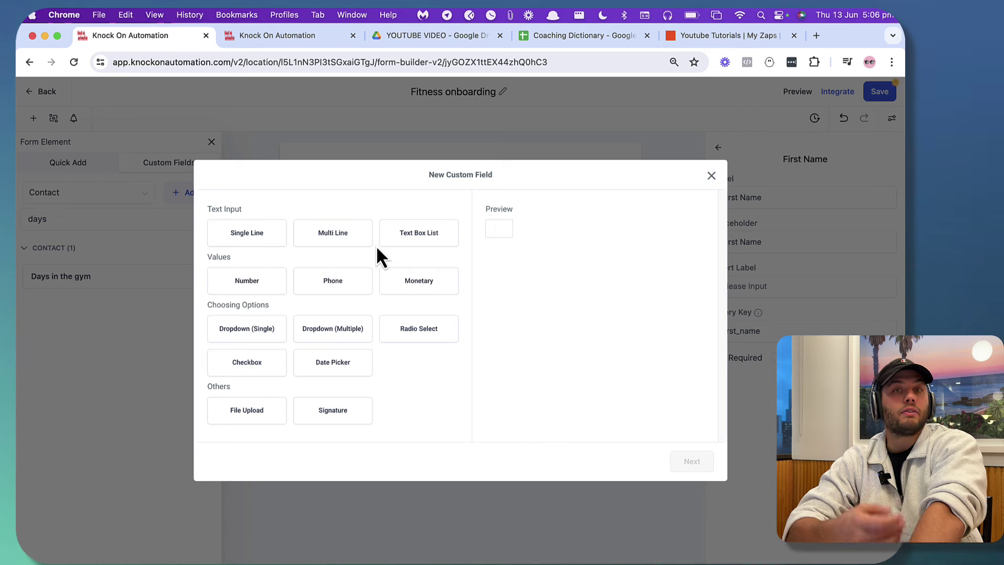
# Set up a Radio Select field named 'What kind of workout would you like' in the Contact group.
pyautogui.click(402, 243)
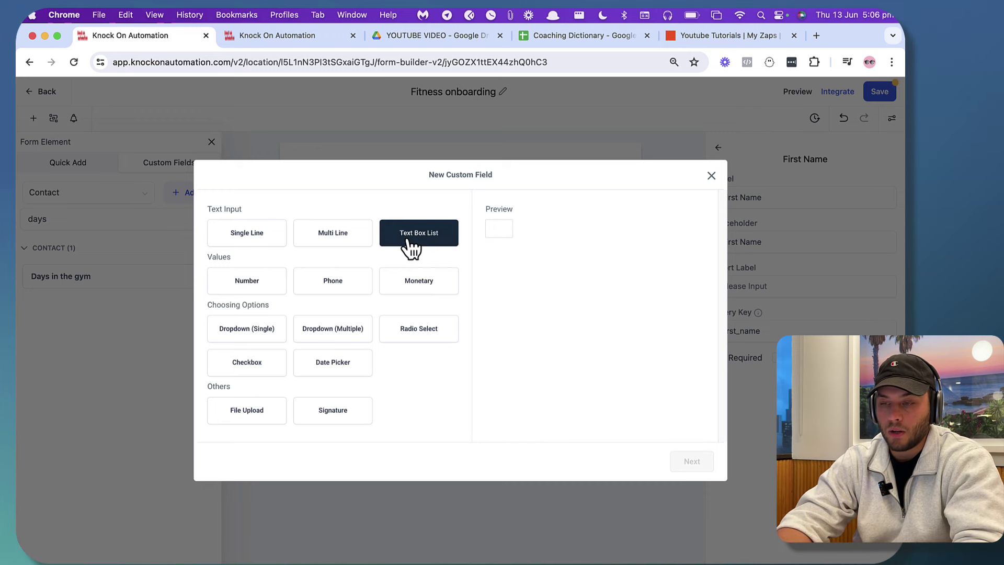
pyautogui.click(413, 285)
pyautogui.click(421, 334)
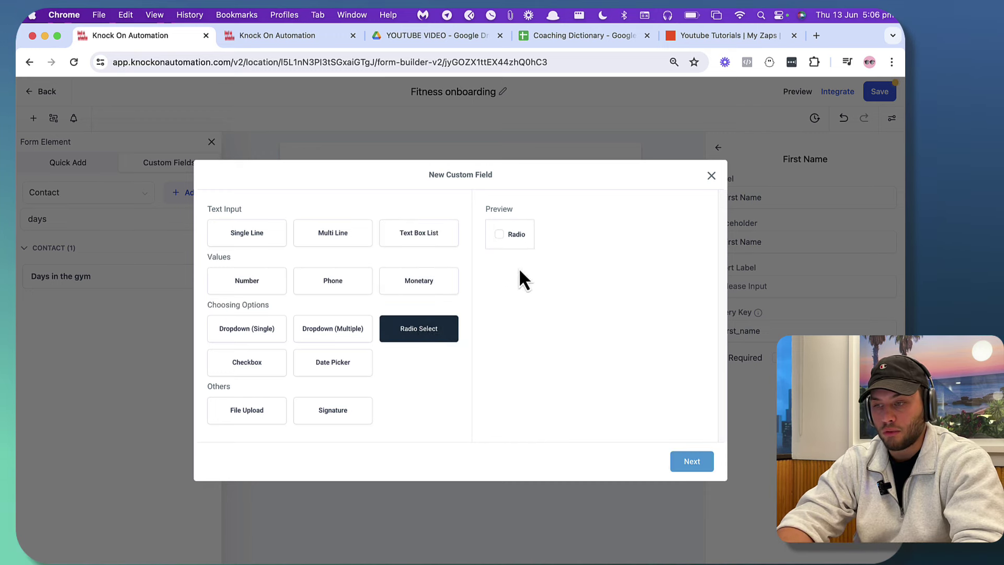
pyautogui.click(685, 465)
pyautogui.click(367, 265)
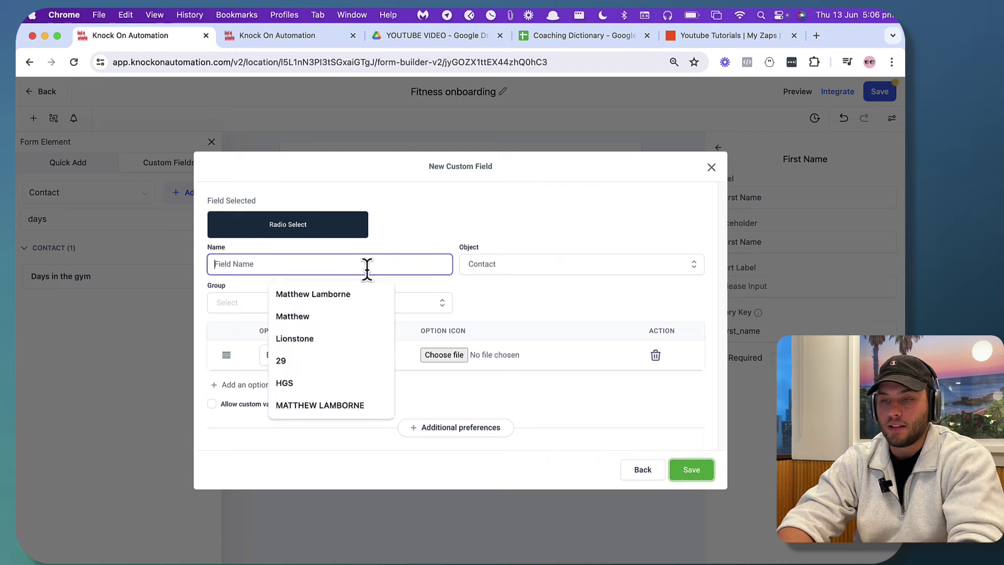
pyautogui.write('What kind of workout wou')
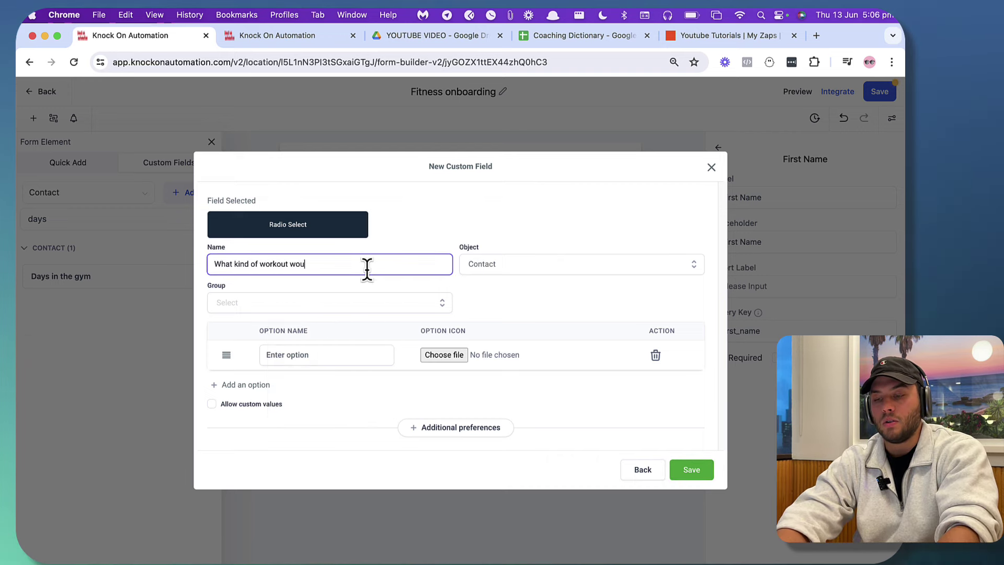
pyautogui.write('ld you like')
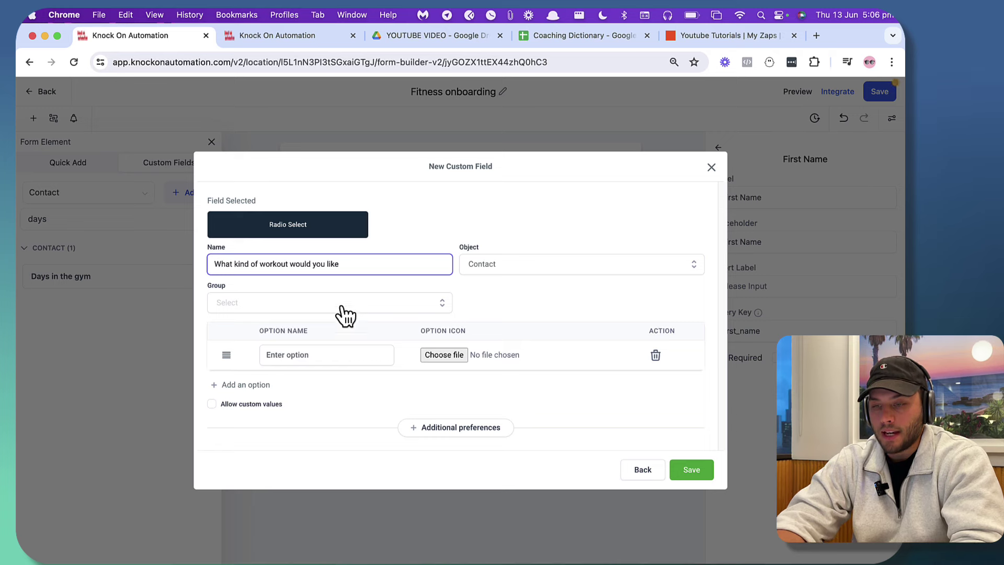
pyautogui.click(340, 306)
pyautogui.click(243, 330)
# Add the options Full Body and Upper Lower Legs and save the field.
pyautogui.click(317, 355)
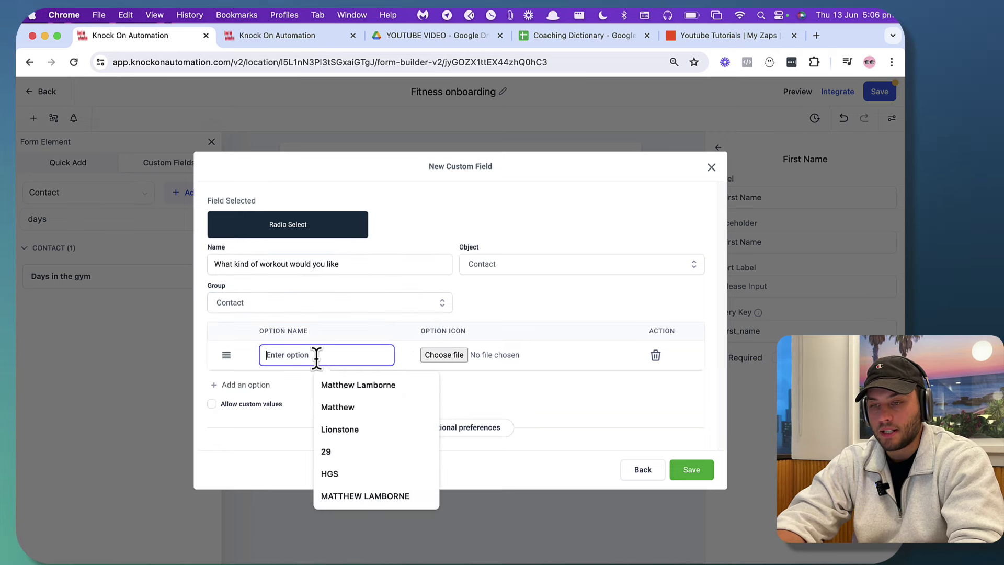
pyautogui.write('Full Body')
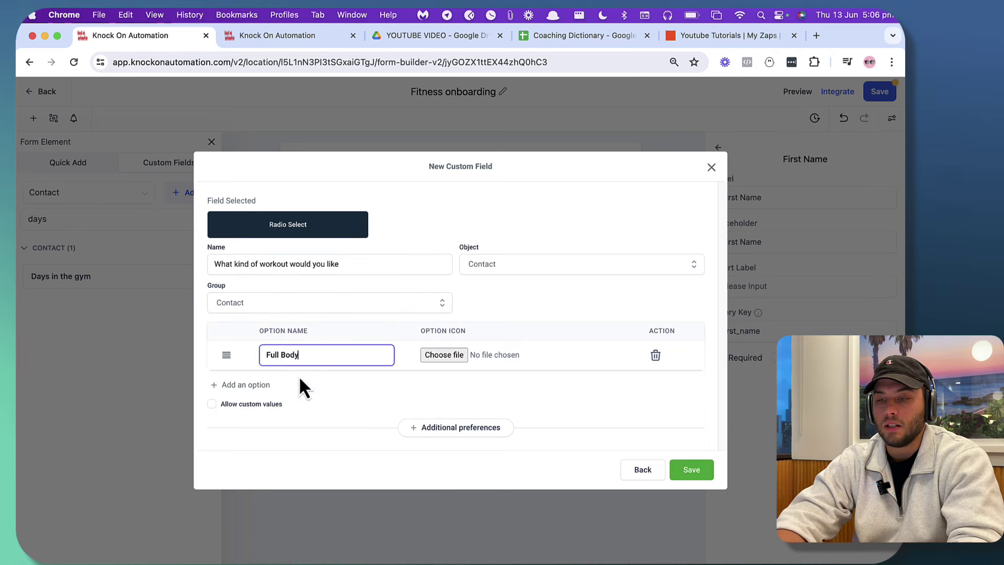
pyautogui.click(259, 385)
pyautogui.click(302, 372)
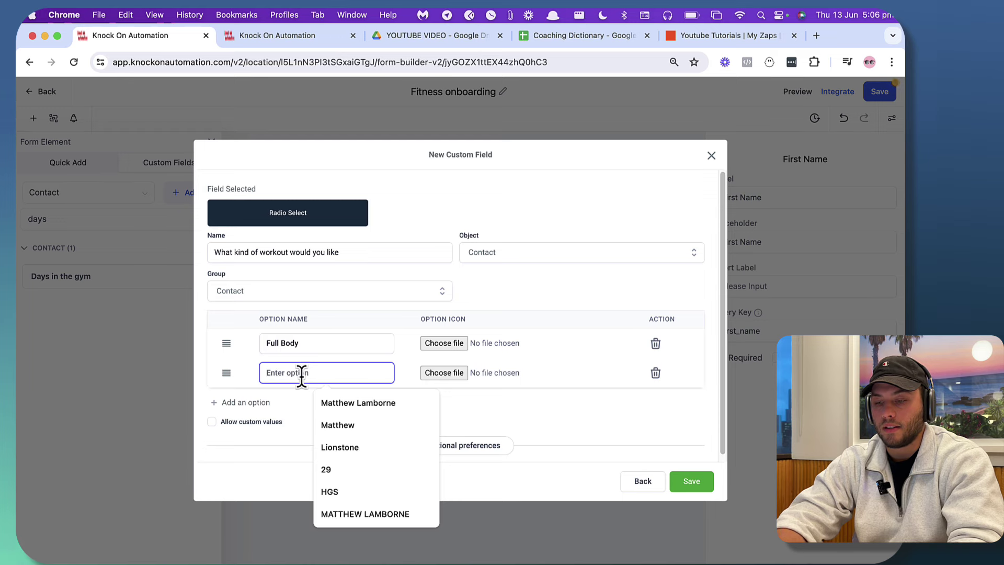
pyautogui.write('Upper Lower Legs')
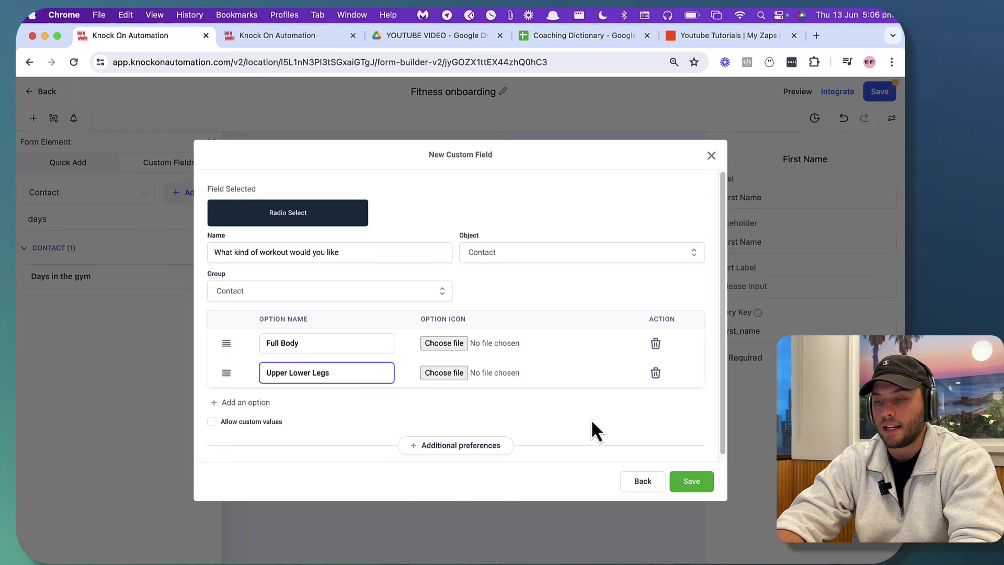
pyautogui.click(691, 481)
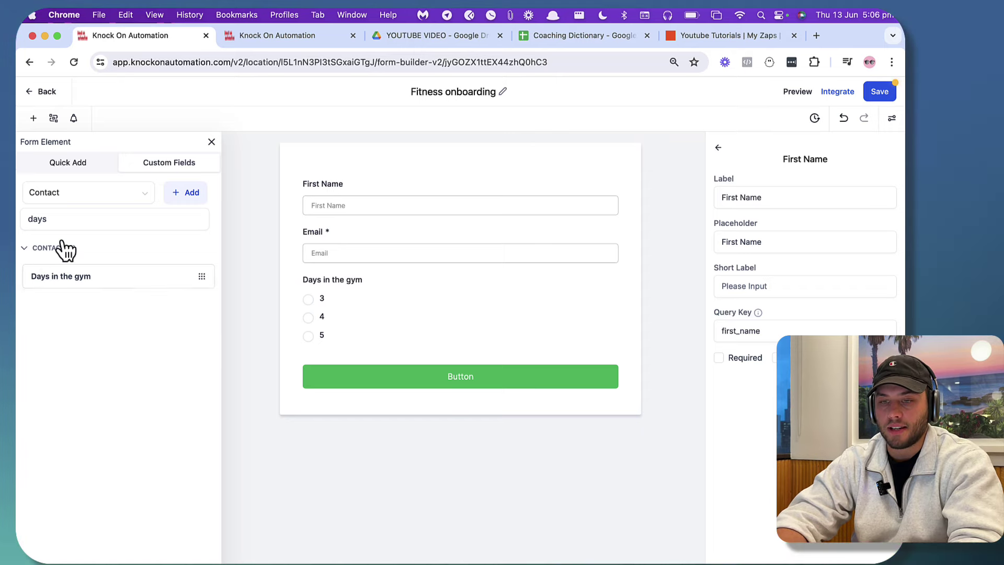
# Clear the 'days' search, drop the workout-type question above the button, and save the form.
pyautogui.click(60, 216)
pyautogui.press('BackSpace')
pyautogui.press('BackSpace')
pyautogui.press('BackSpace')
pyautogui.press('BackSpace')
pyautogui.moveTo(56, 306); pyautogui.dragTo(344, 357)
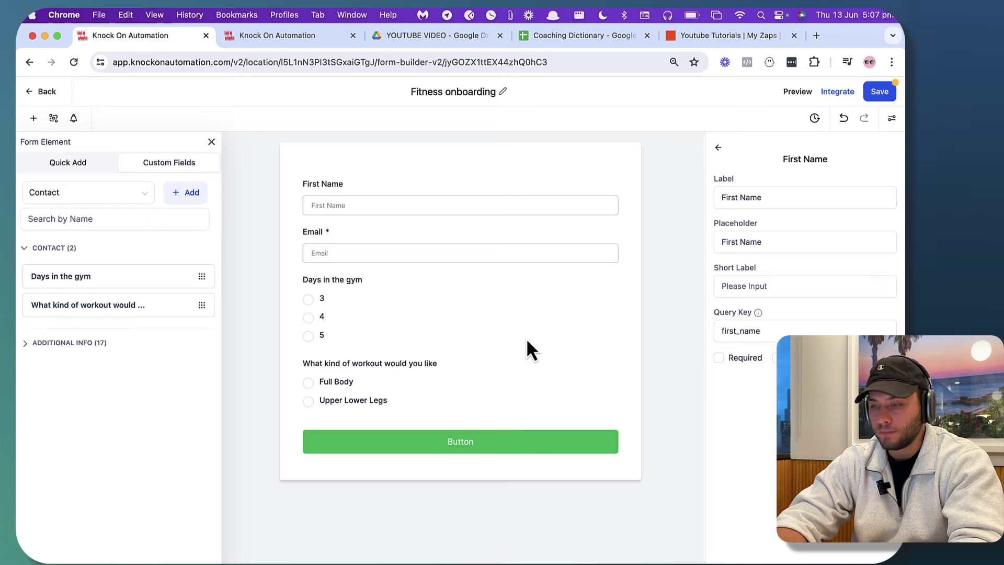
pyautogui.click(884, 97)
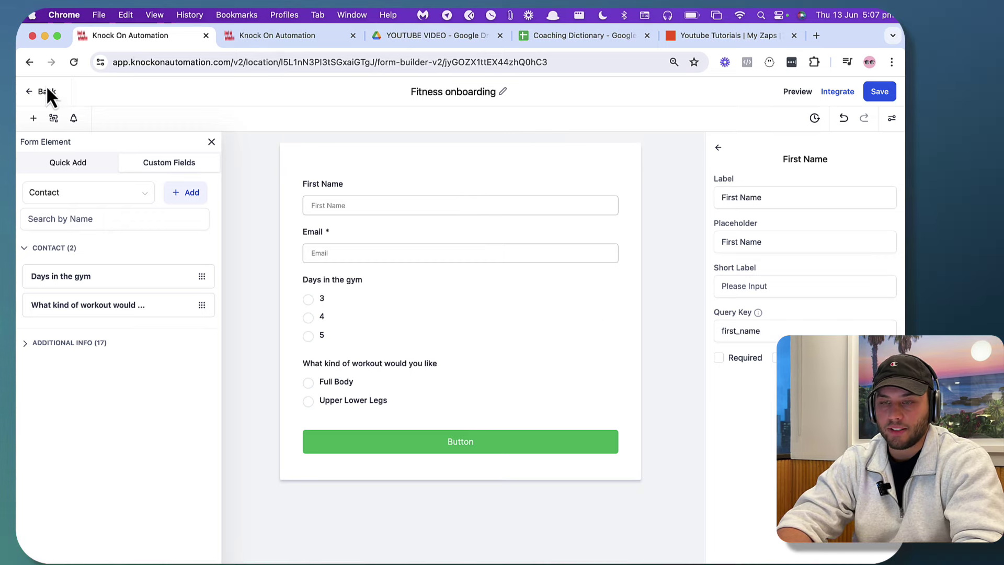
# Copy the Fitness onboarding live form link and load it in a new browser tab.
pyautogui.click(838, 92)
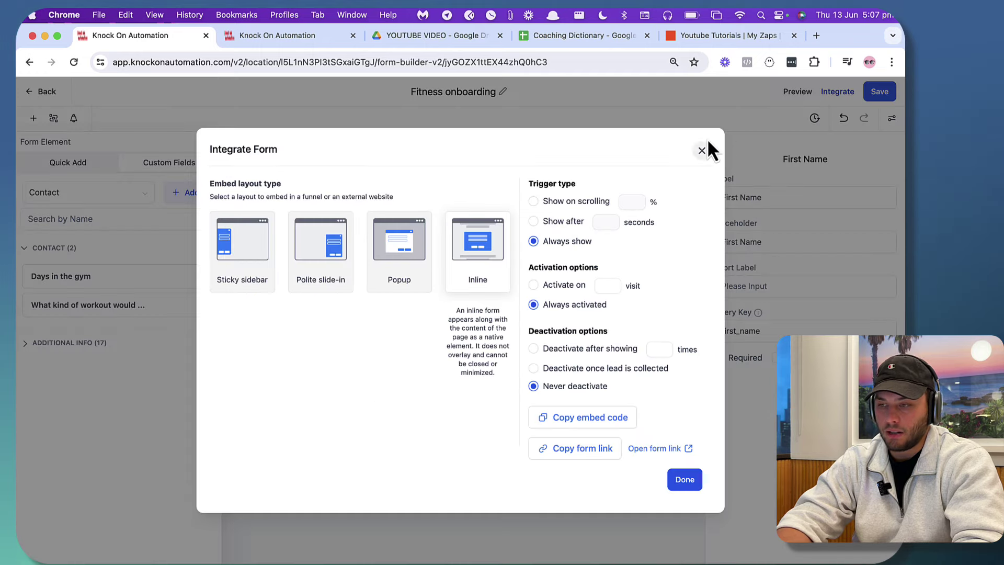
pyautogui.click(575, 450)
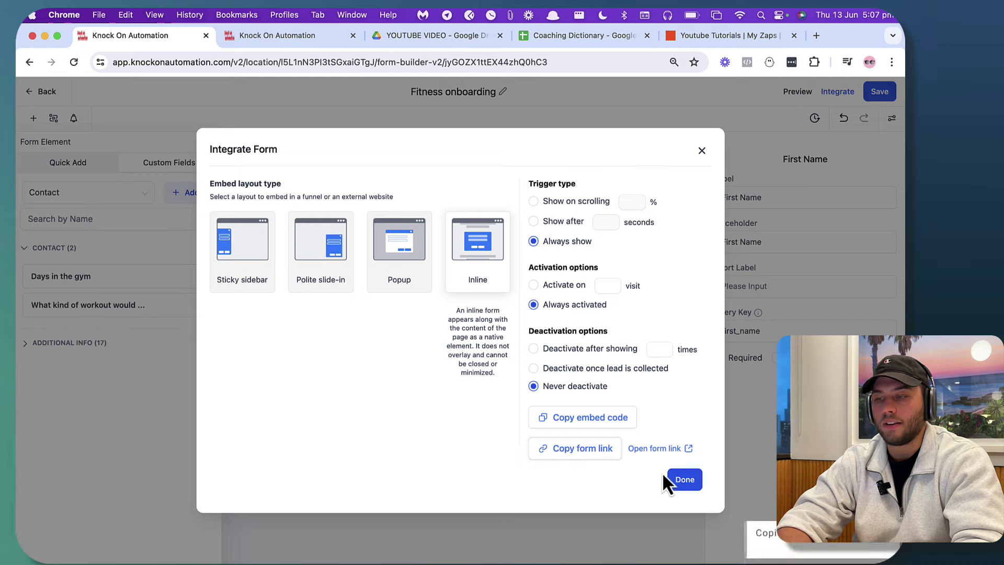
pyautogui.press('super+t')
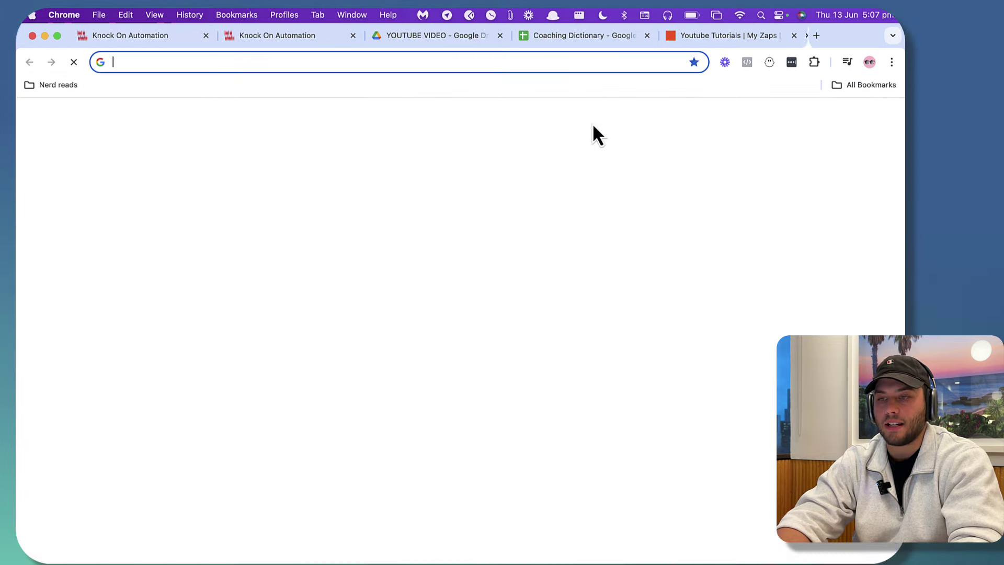
pyautogui.write('link.knockonautomation.com/widget/form/jyGOZX1ttEX44zhQ0hC3')
pyautogui.press('Return')
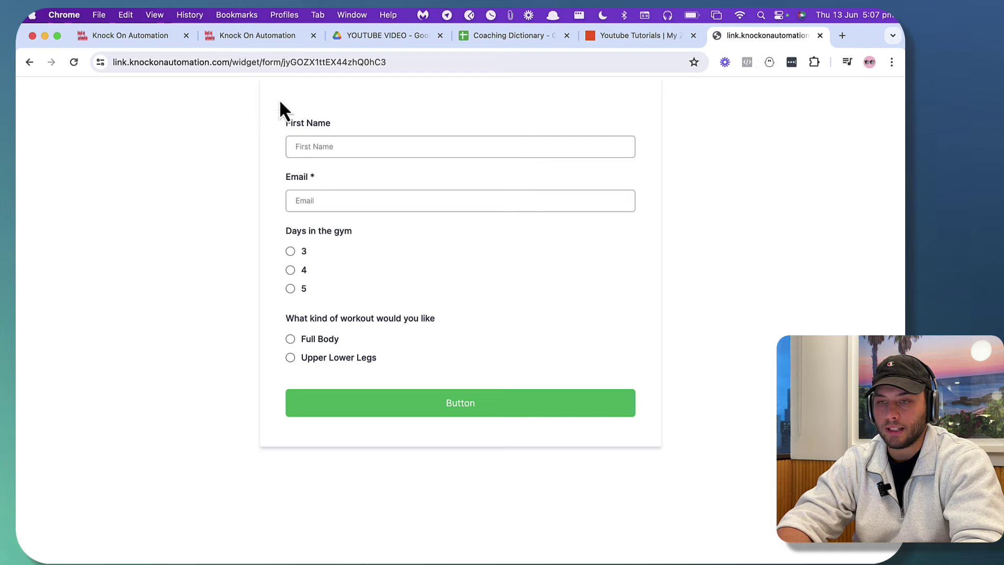
pyautogui.moveTo(769, 36); pyautogui.dragTo(270, 35)
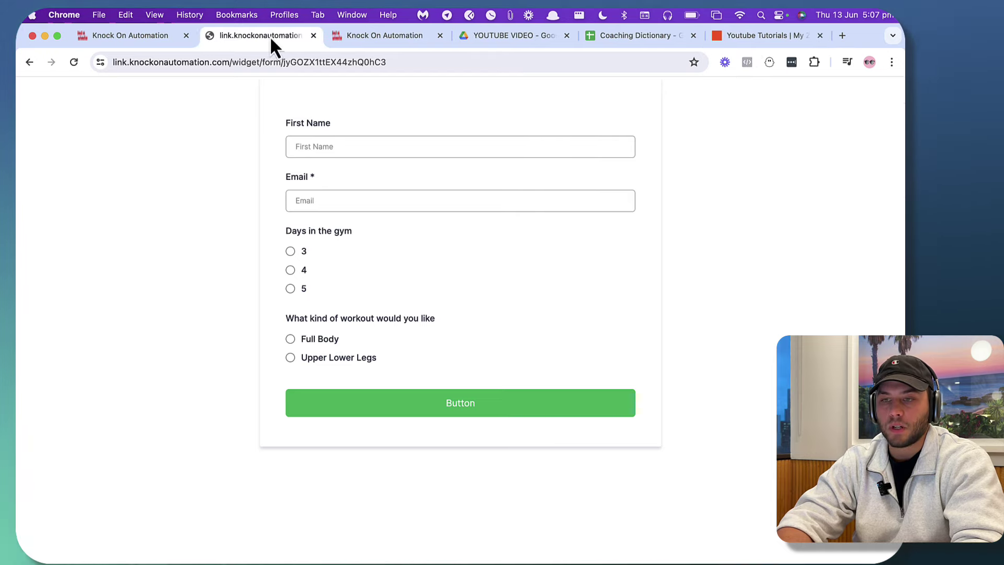
pyautogui.click(132, 42)
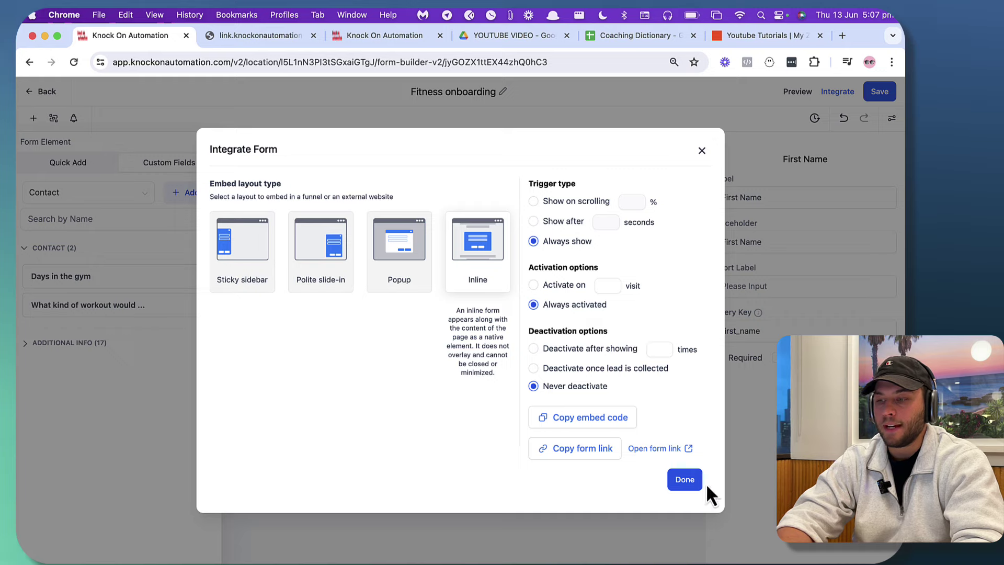
pyautogui.click(690, 484)
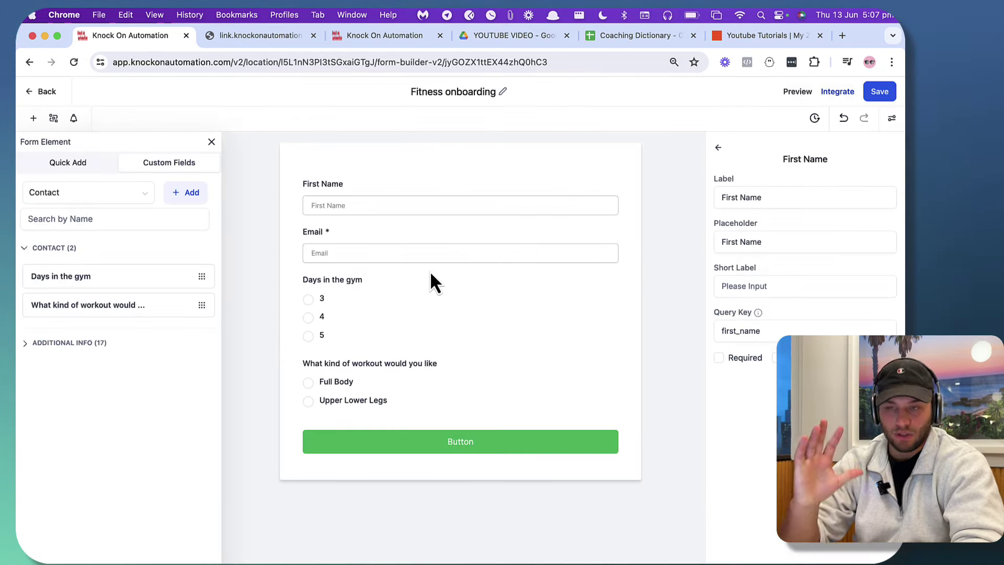
# Exit the form builder back to the Sites > Forms list.
pyautogui.click(50, 93)
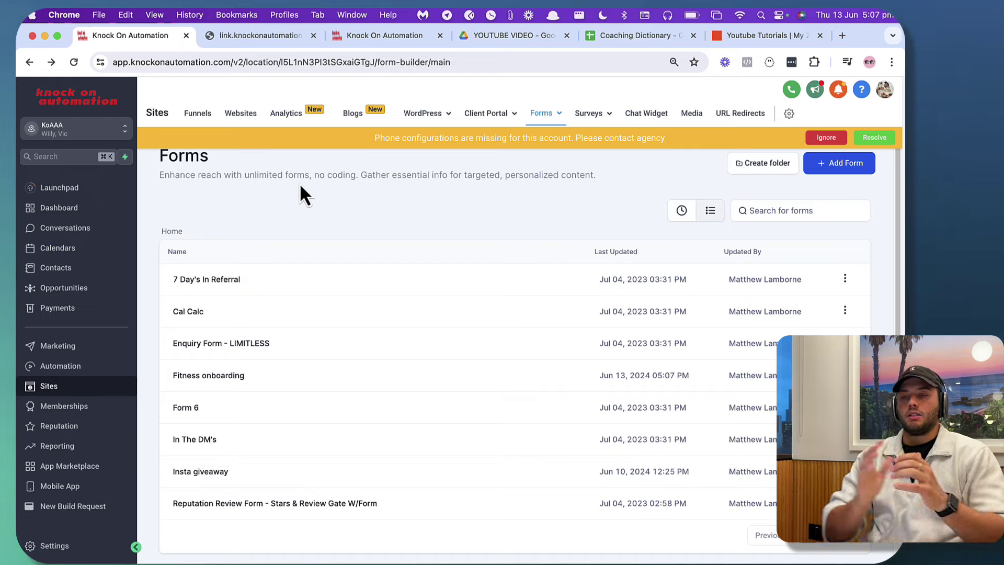
# Glance at the live form tab, then open the Automation Workflows page.
pyautogui.click(245, 36)
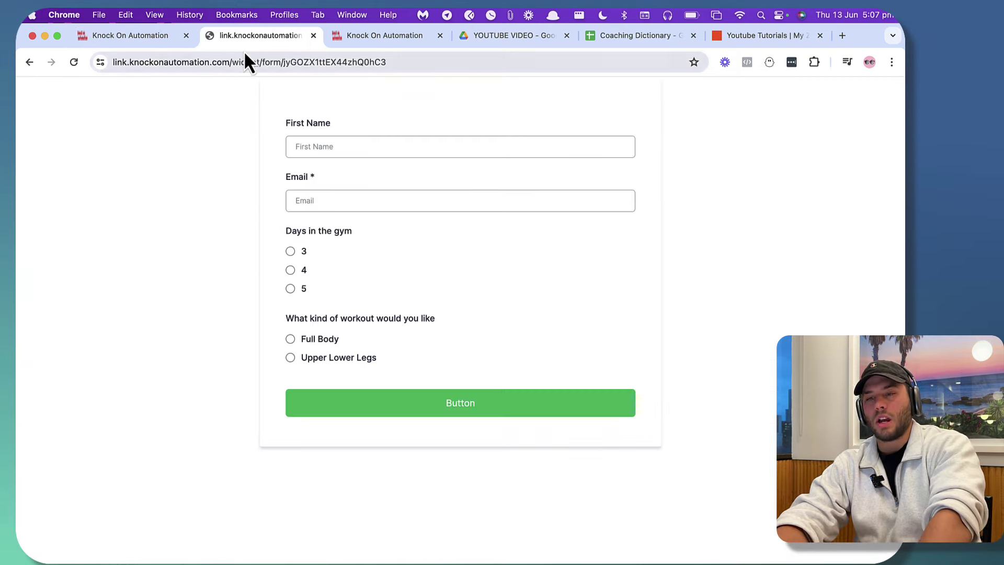
pyautogui.click(137, 36)
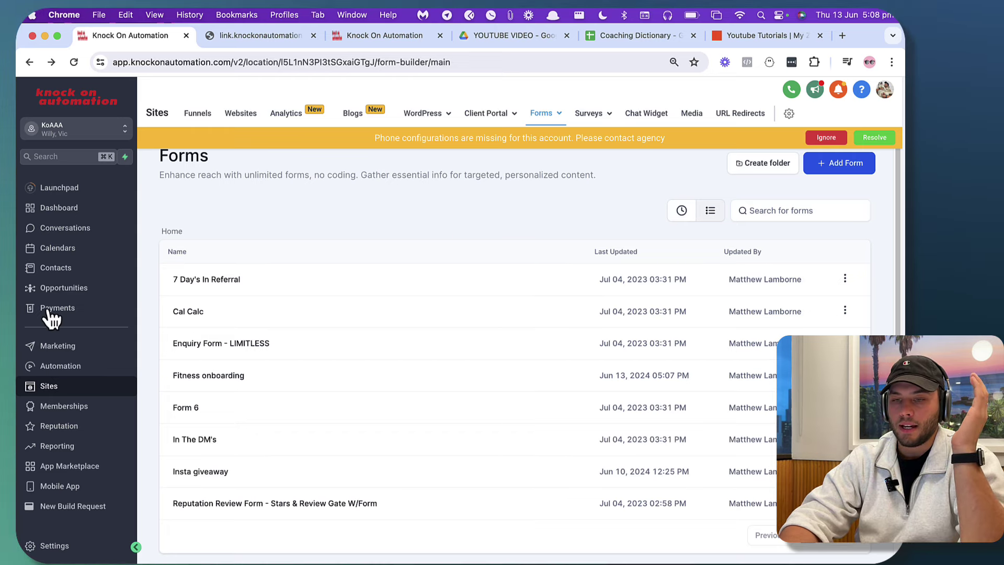
pyautogui.click(61, 367)
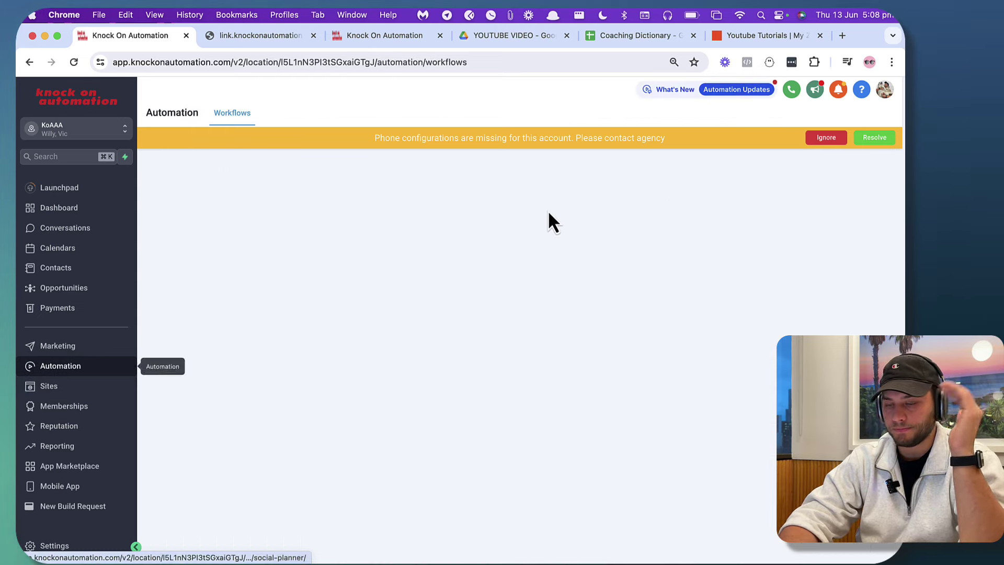
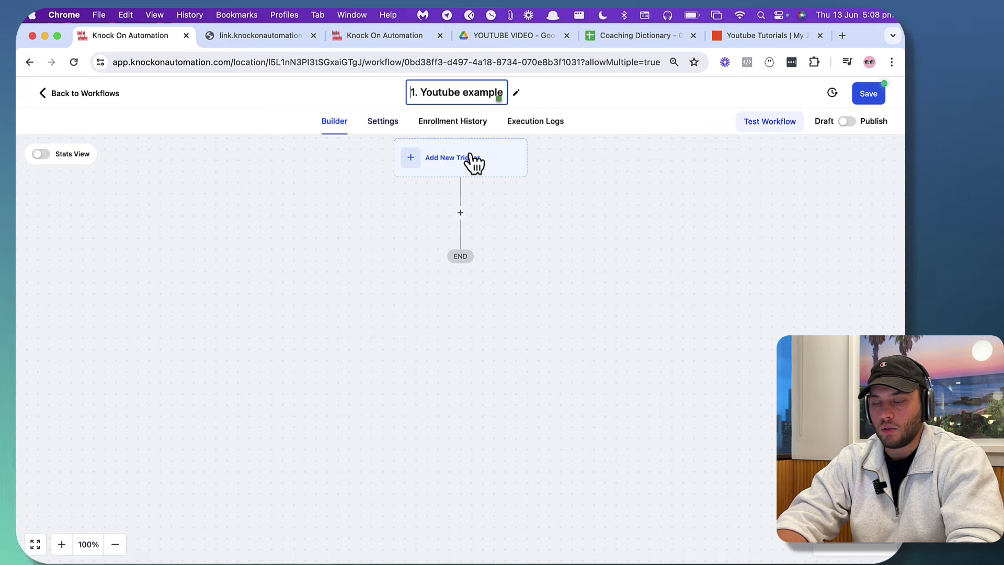
# Add a Form Submitted trigger to the workflow, found by searching 'form'.
pyautogui.click(477, 170)
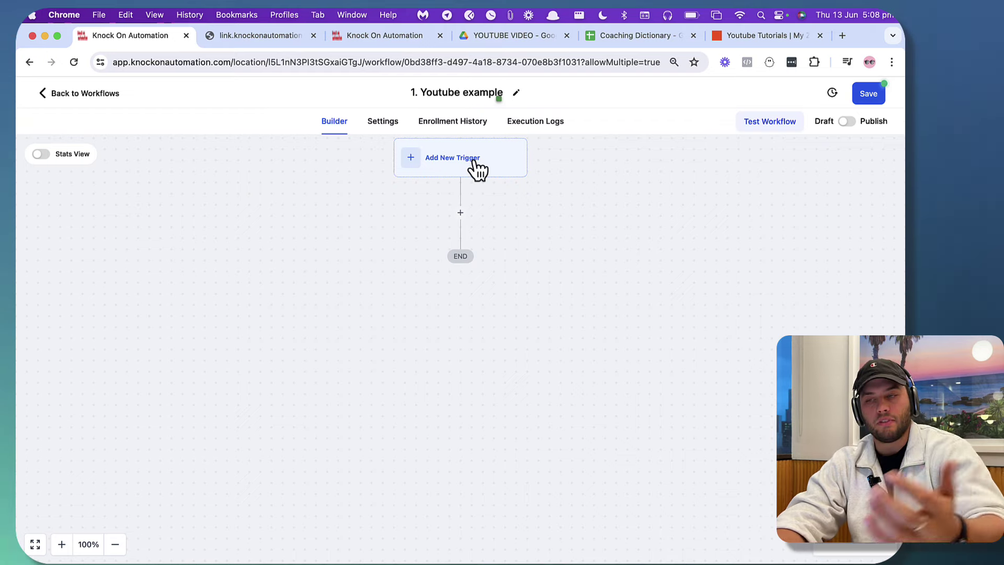
pyautogui.click(477, 170)
pyautogui.click(645, 221)
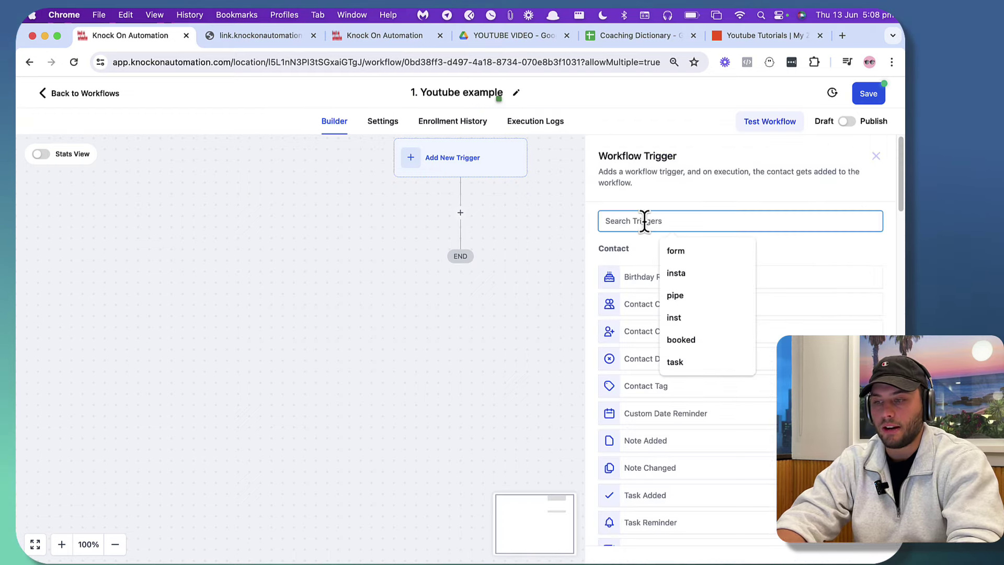
pyautogui.write('form')
pyautogui.click(646, 277)
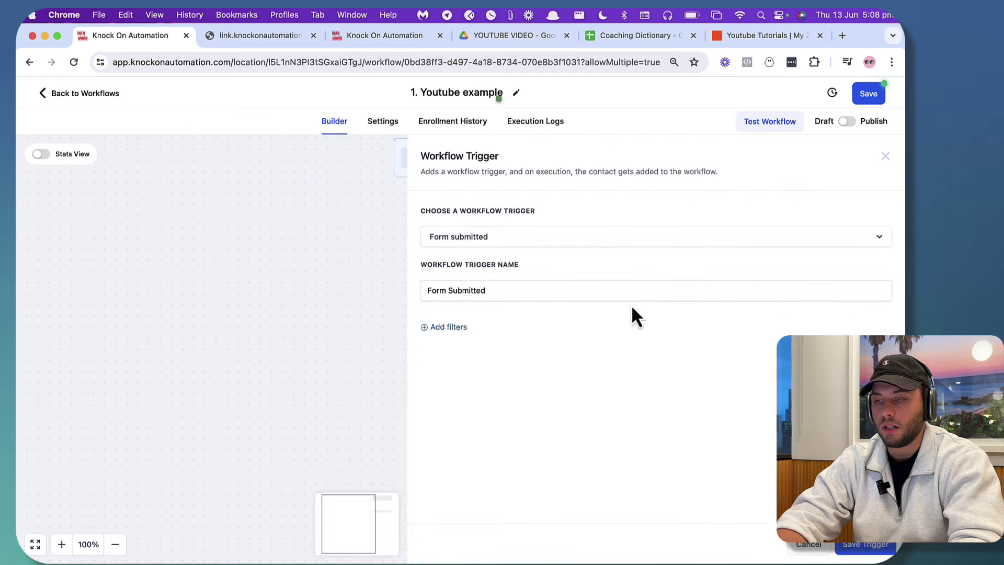
# Filter the trigger with 'Form is' Fitness onboarding and save it.
pyautogui.click(447, 327)
pyautogui.click(497, 339)
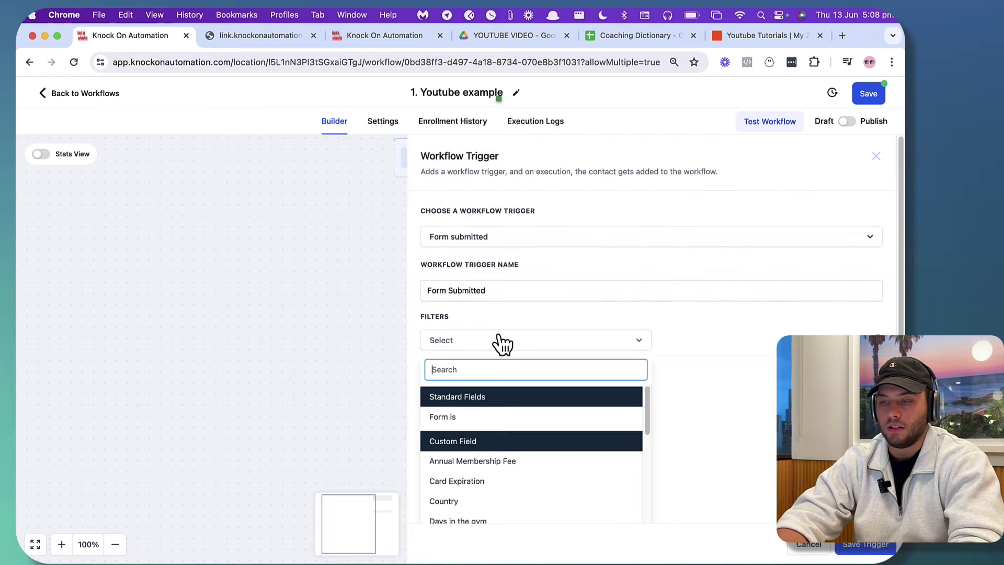
pyautogui.click(460, 418)
pyautogui.click(695, 347)
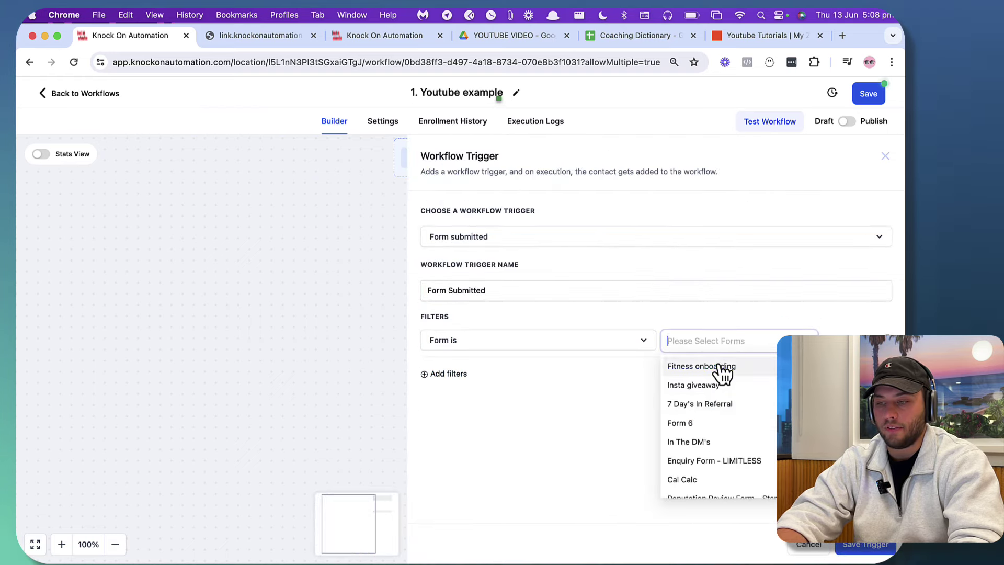
pyautogui.click(720, 367)
pyautogui.click(867, 546)
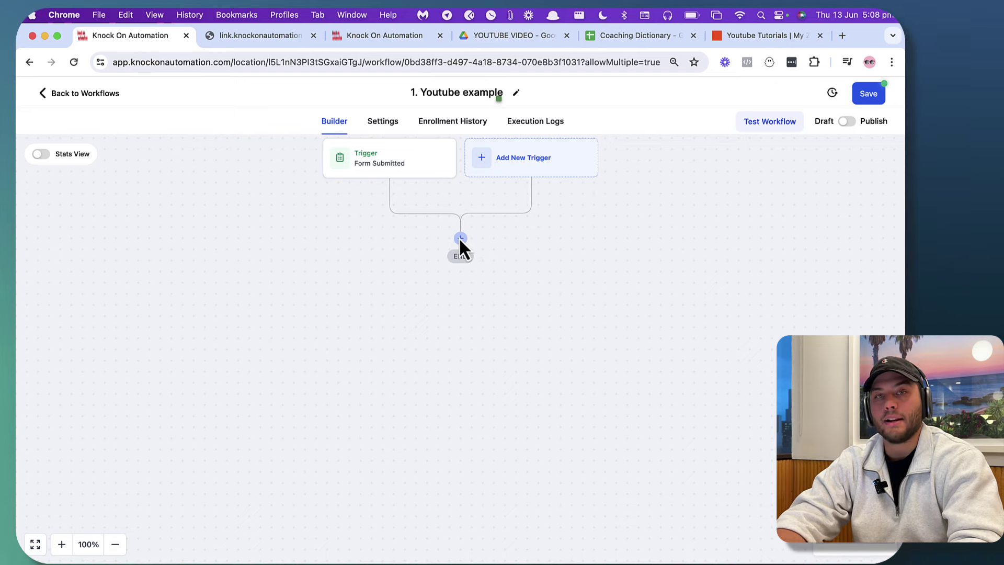
pyautogui.click(460, 238)
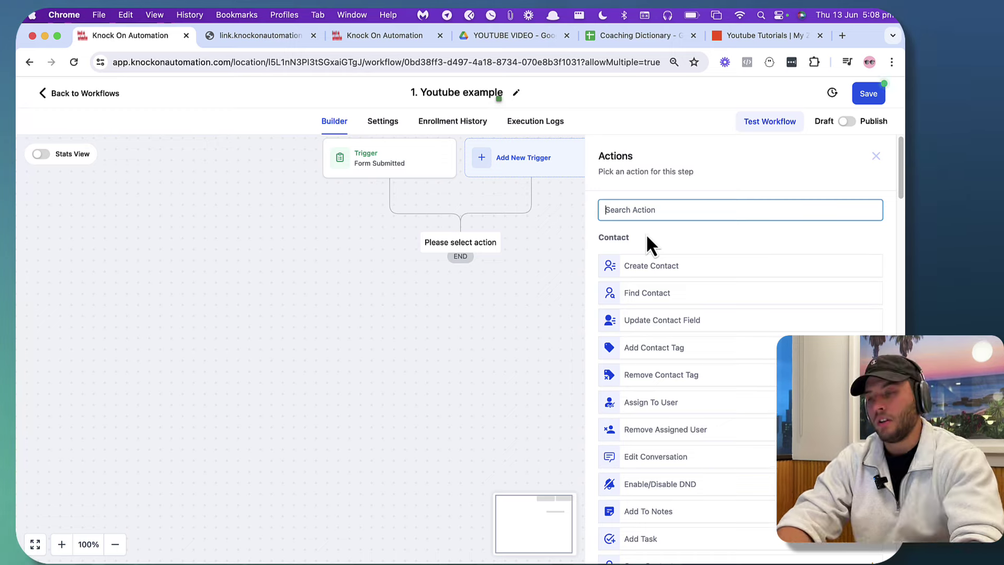
pyautogui.click(560, 271)
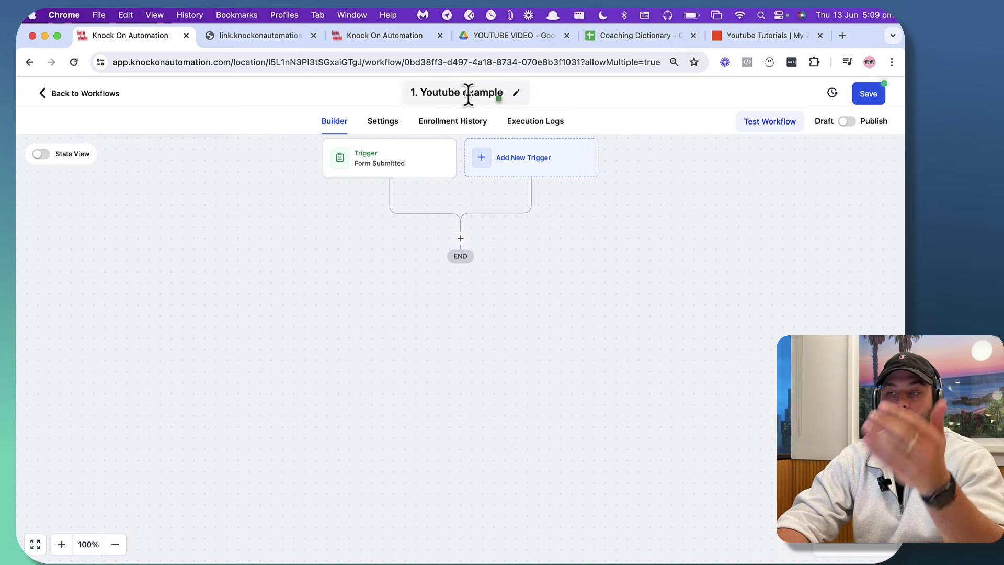
# In Coaching Dictionary, enter Push Pull Legs with 3 days in row 5.
pyautogui.click(624, 38)
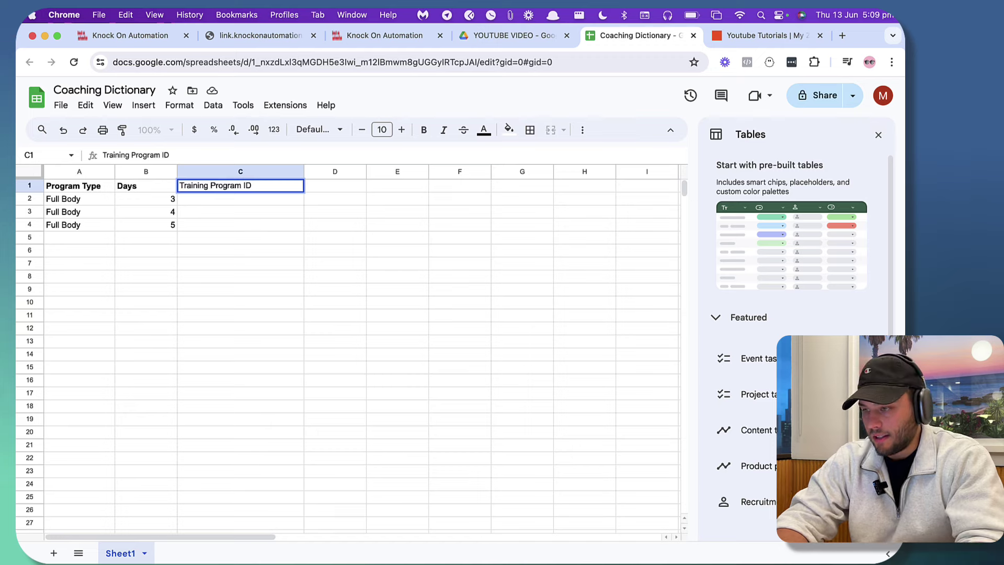
pyautogui.click(879, 136)
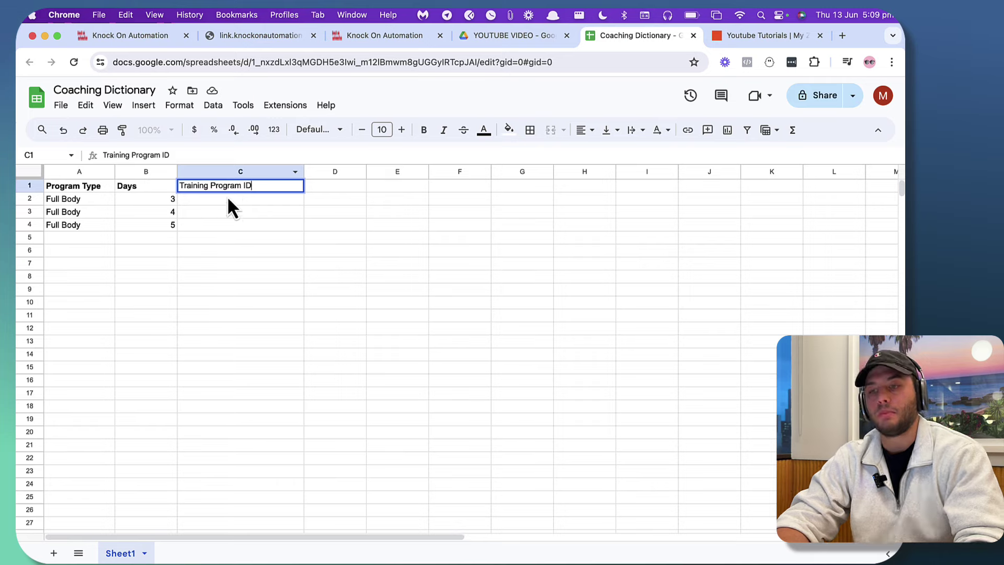
pyautogui.click(73, 238)
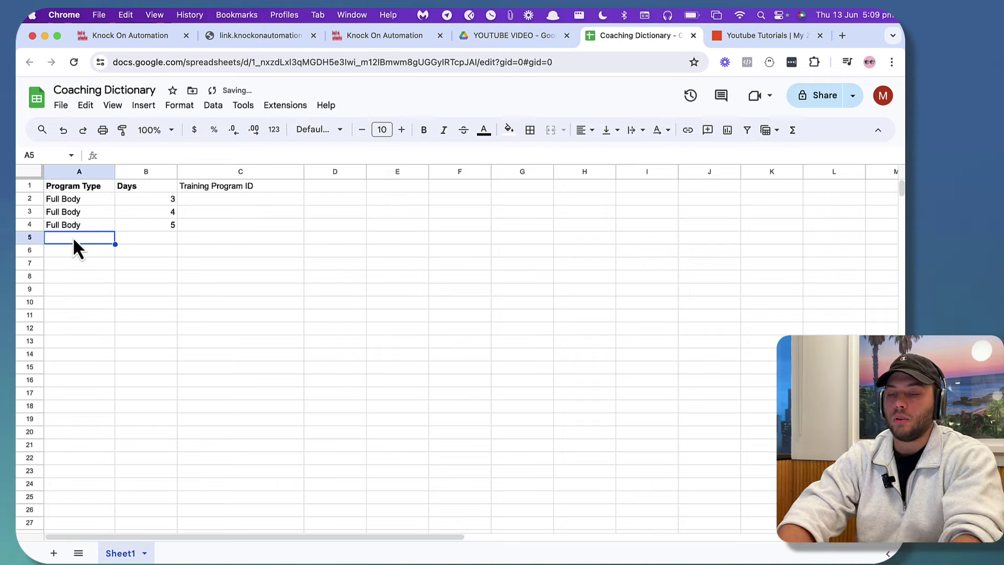
pyautogui.write('P')
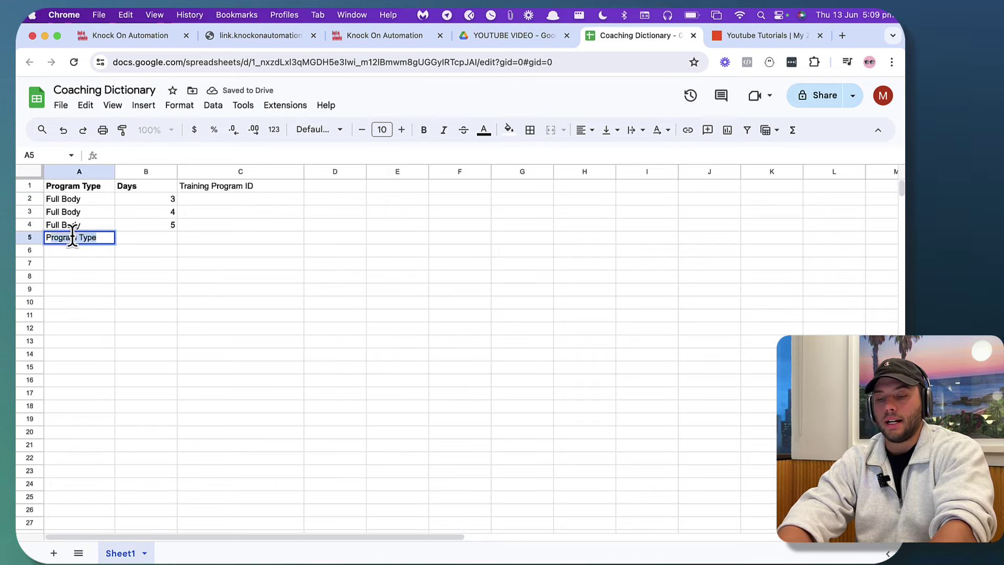
pyautogui.write('ush Pull')
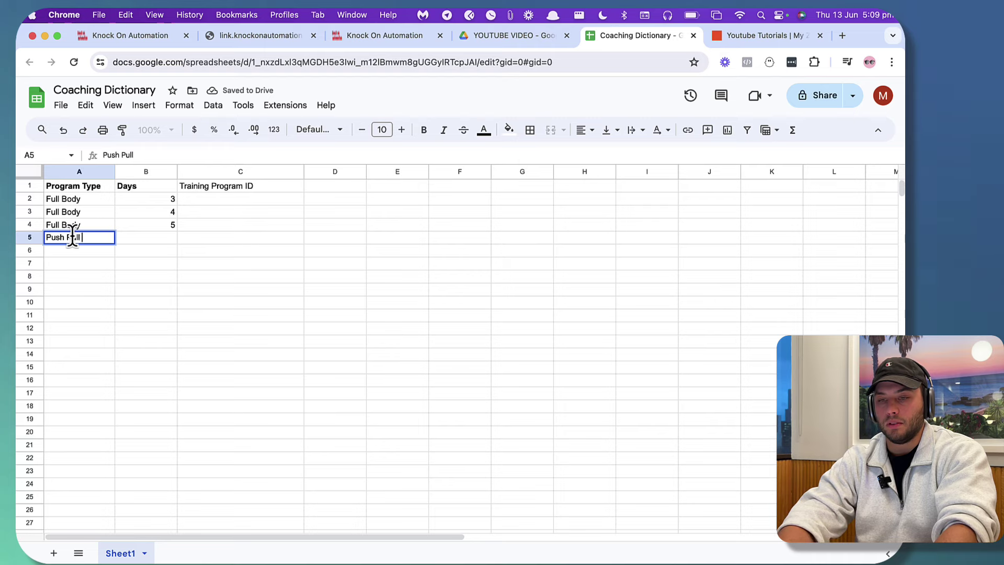
pyautogui.write(' Legs')
pyautogui.press('Tab')
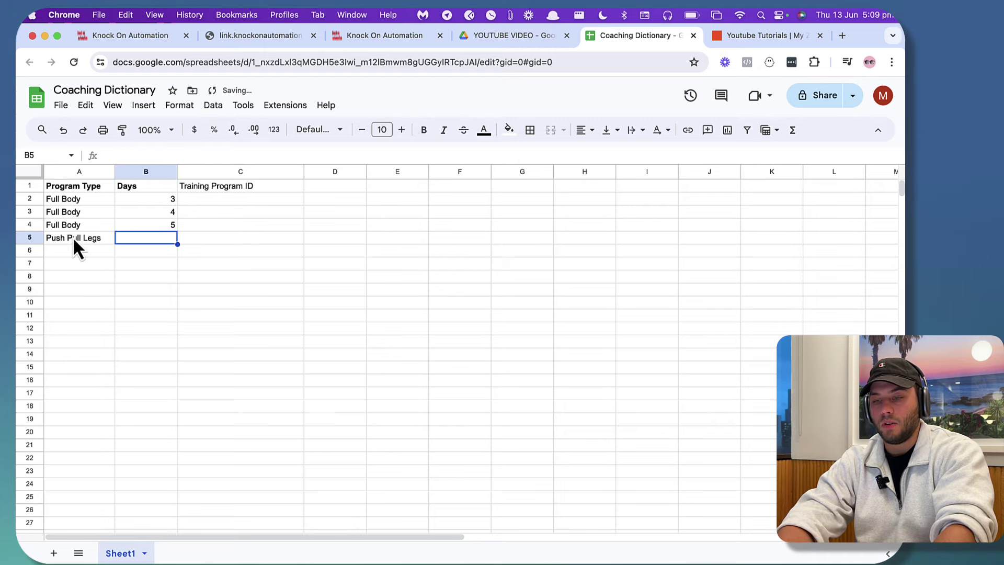
pyautogui.write('3')
pyautogui.click(81, 230)
# Fill row 5 down into rows 6–7, changing their days to 4 and 5.
pyautogui.click(81, 237)
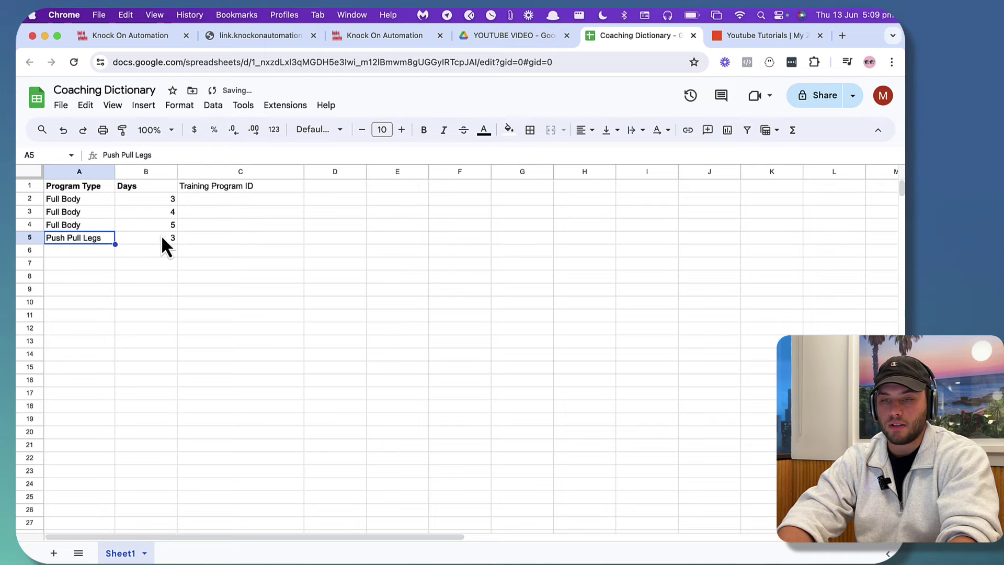
pyautogui.keyDown('shift'); pyautogui.click(163, 240); pyautogui.keyUp('shift')
pyautogui.moveTo(177, 244); pyautogui.dragTo(178, 264)
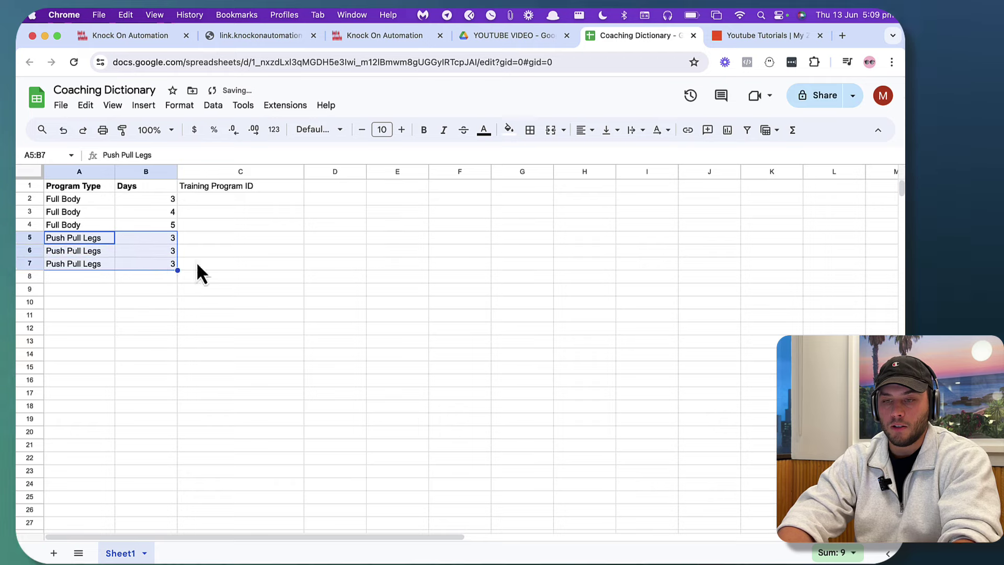
pyautogui.click(164, 252)
pyautogui.write('4')
pyautogui.press('Return')
pyautogui.press('Delete')
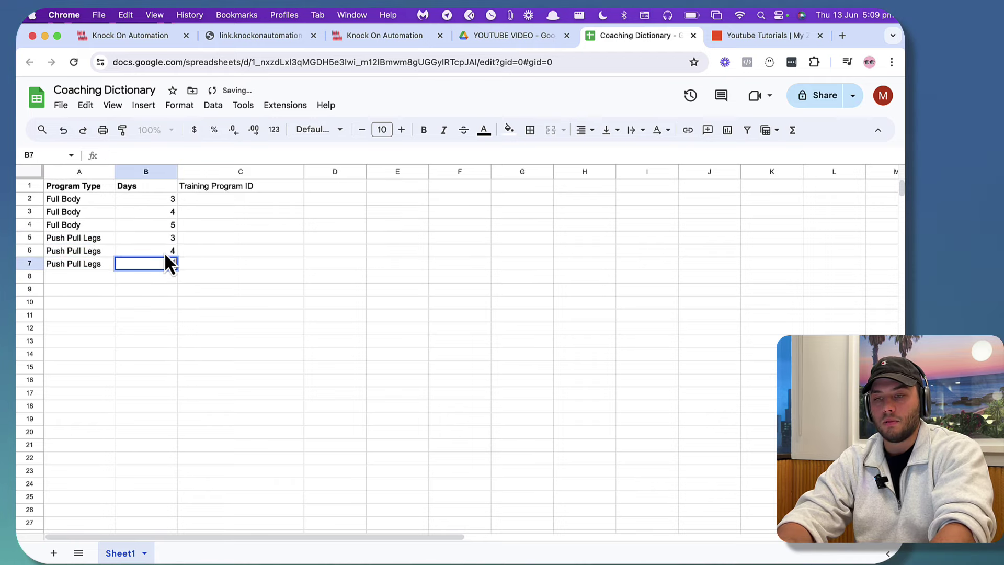
pyautogui.write('5')
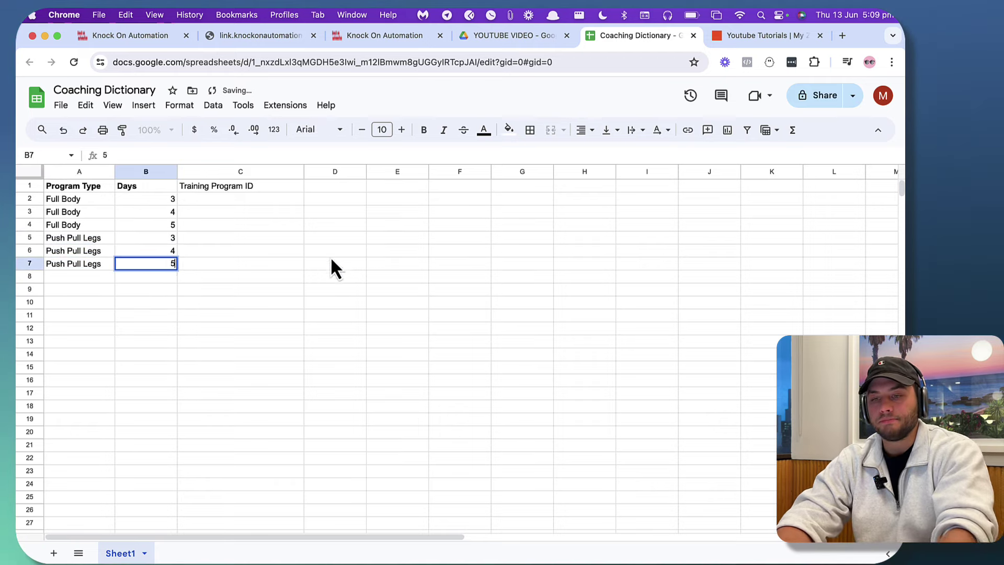
pyautogui.click(331, 263)
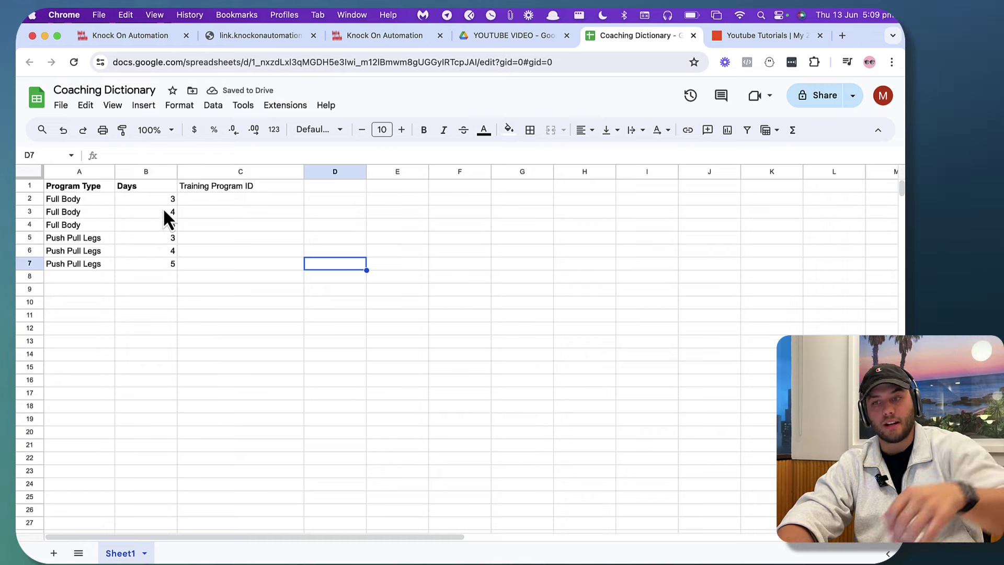
pyautogui.click(203, 201)
pyautogui.click(199, 186)
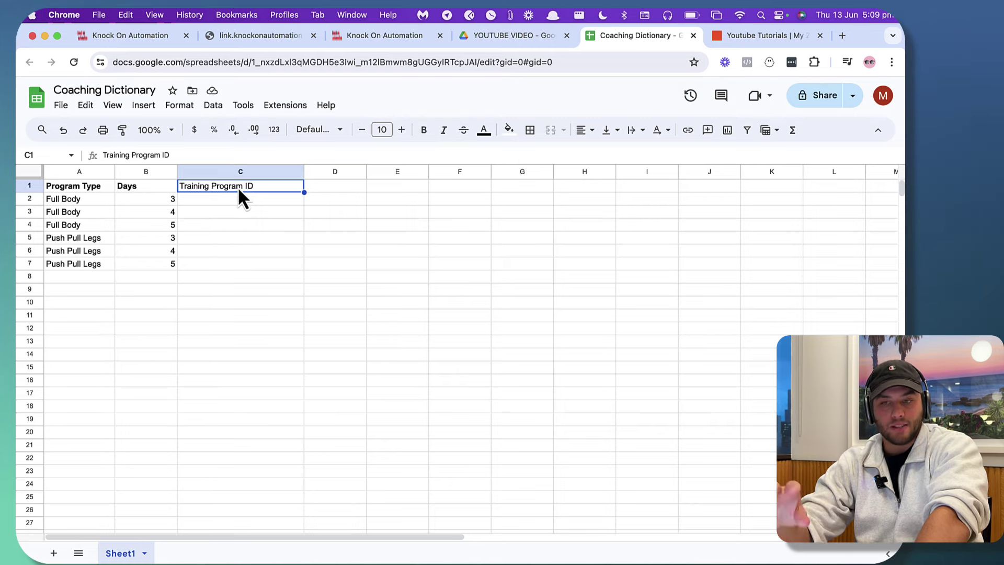
pyautogui.click(204, 200)
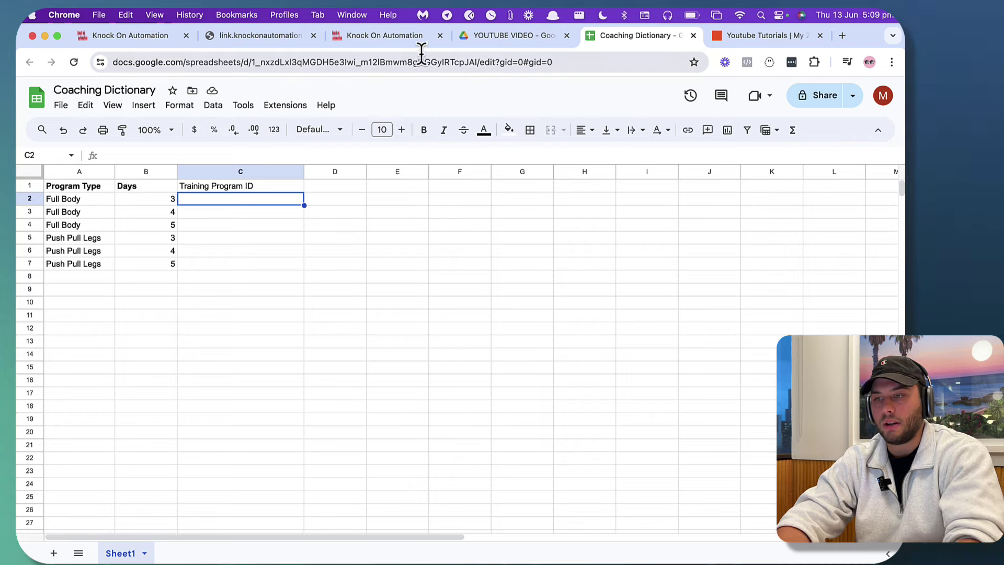
# Copy the Full Body - 3 share link from Drive and paste it into C2.
pyautogui.click(506, 32)
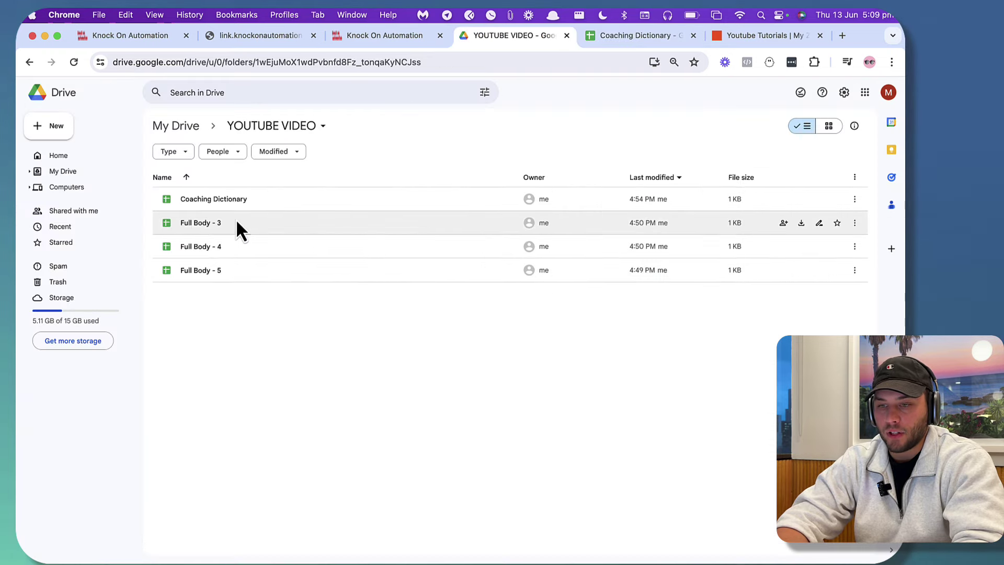
pyautogui.click(852, 226)
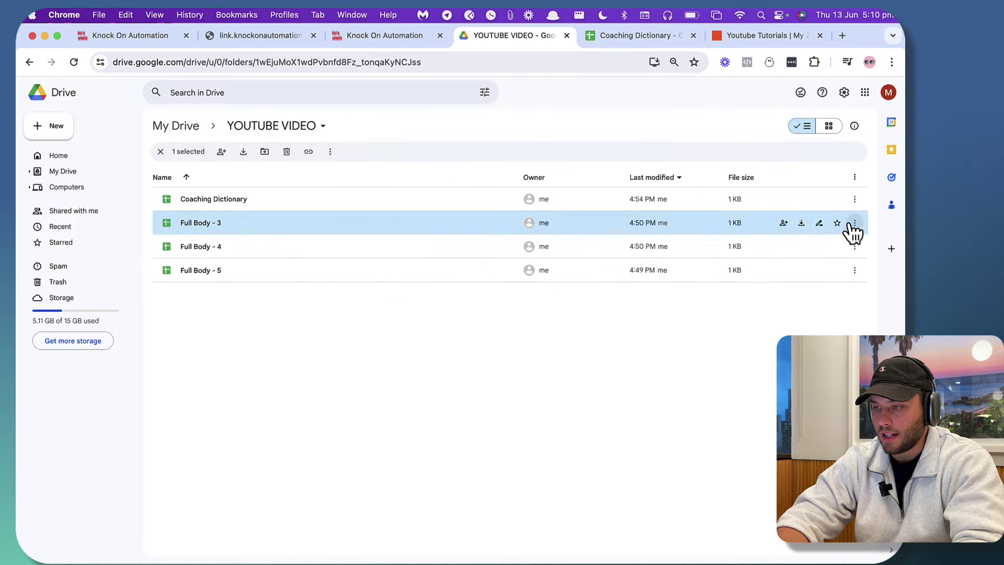
pyautogui.click(854, 223)
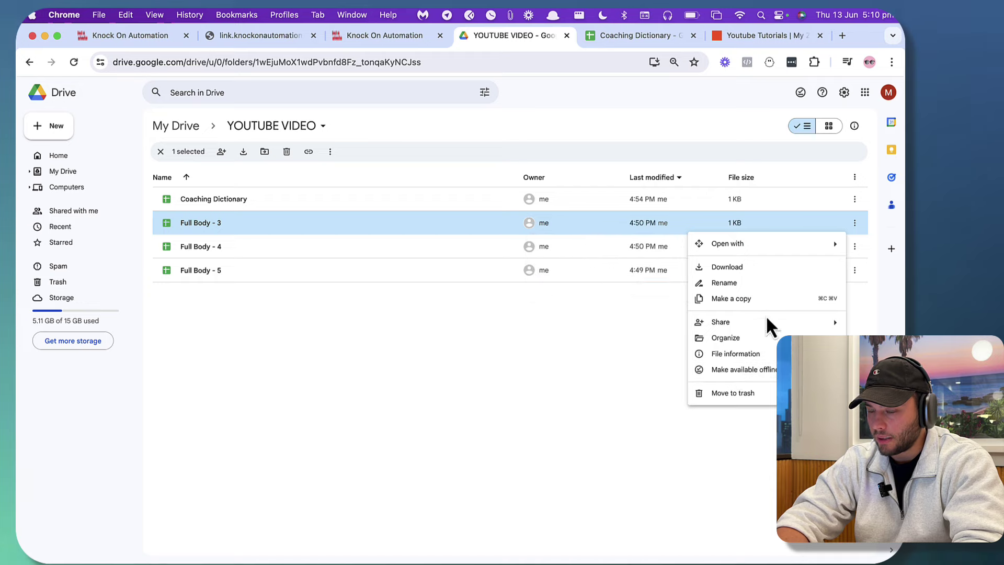
pyautogui.moveTo(765, 330)
pyautogui.click(609, 342)
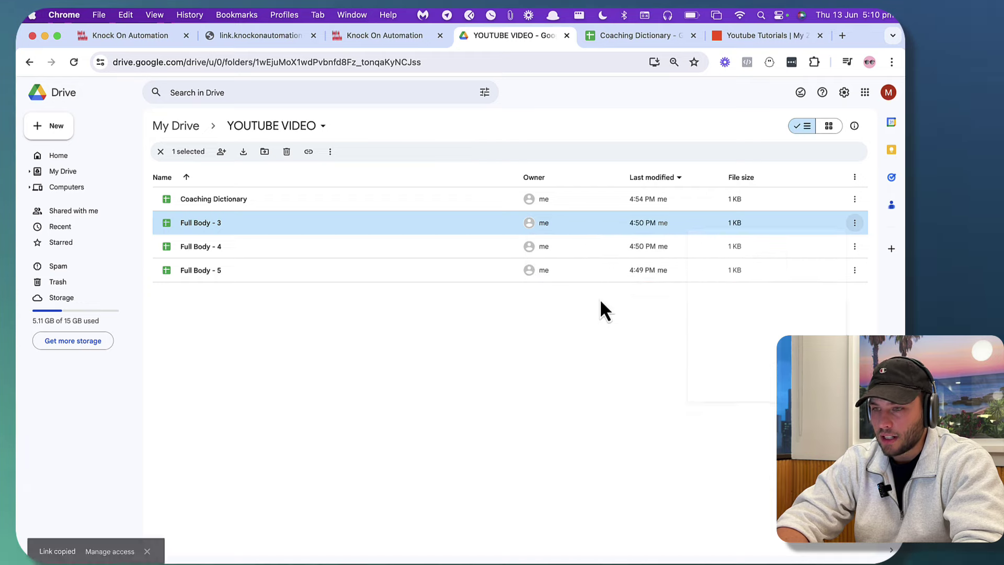
pyautogui.click(614, 36)
pyautogui.press('super+v')
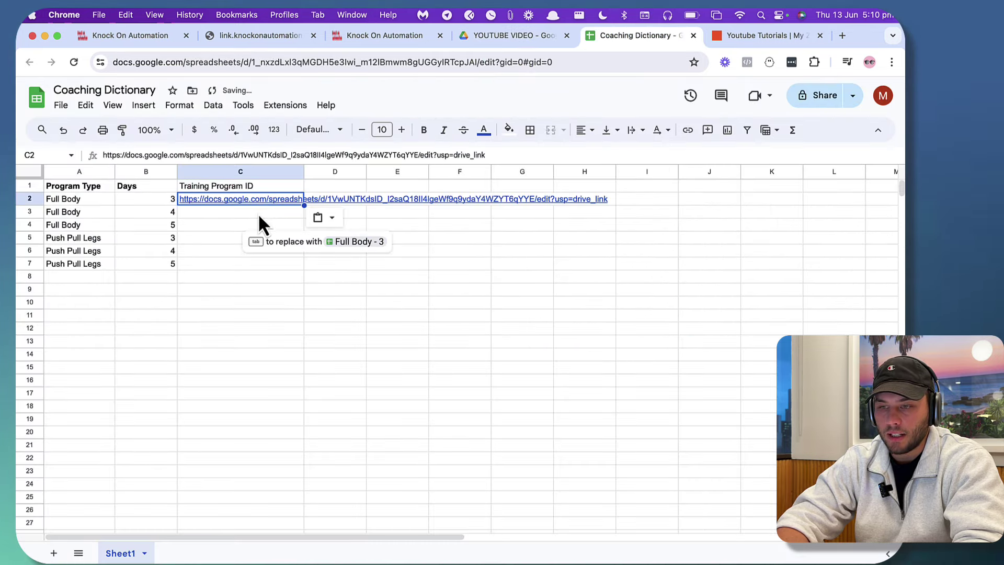
pyautogui.click(258, 212)
# Copy the Full Body - 4 share link and paste it into C3.
pyautogui.click(501, 36)
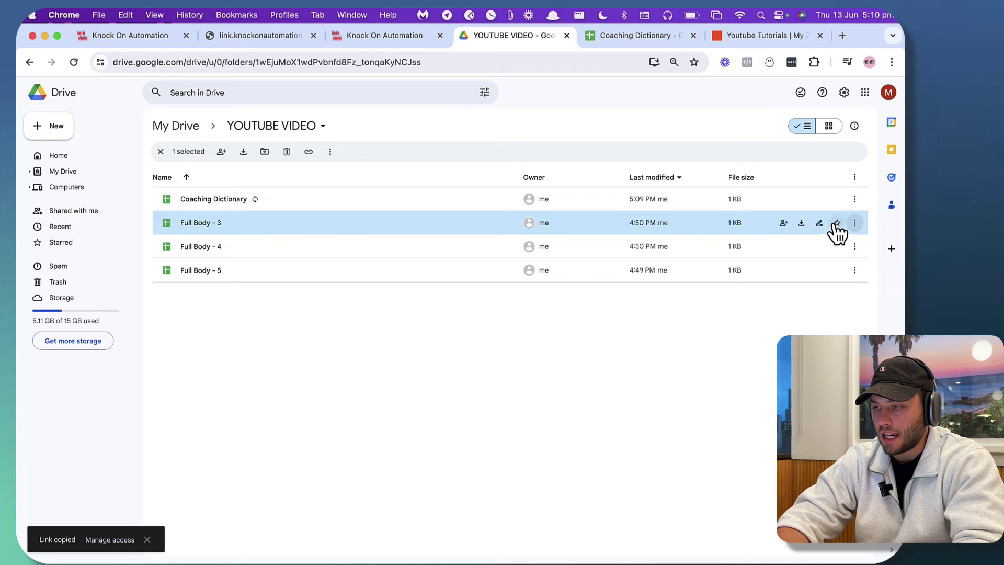
pyautogui.click(854, 247)
pyautogui.moveTo(769, 347)
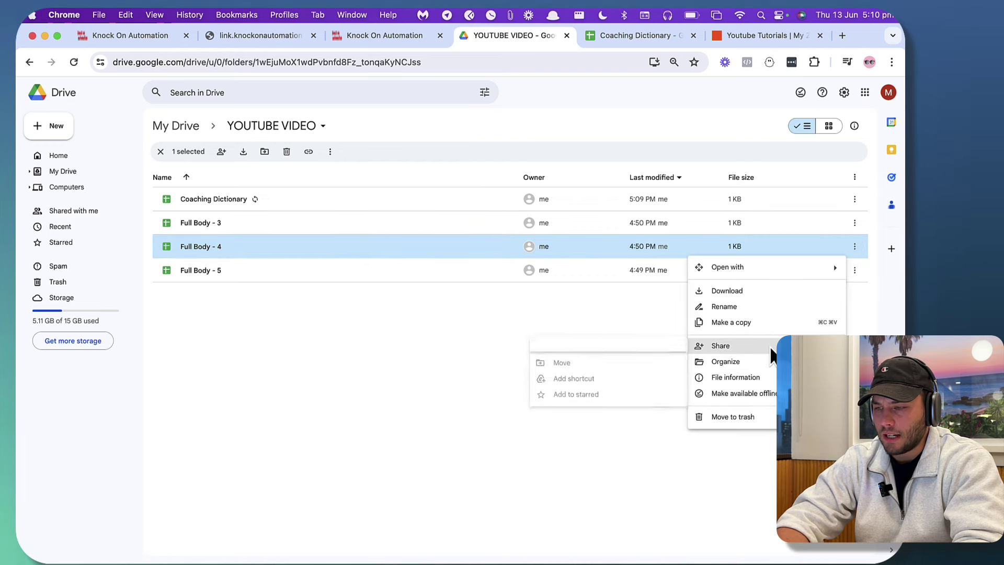
pyautogui.click(579, 360)
pyautogui.click(390, 38)
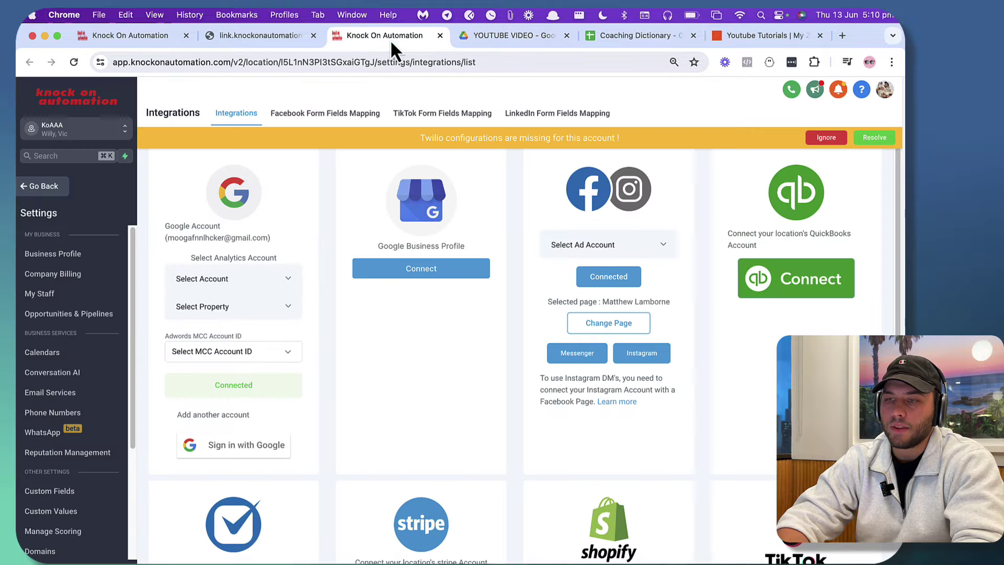
pyautogui.click(630, 35)
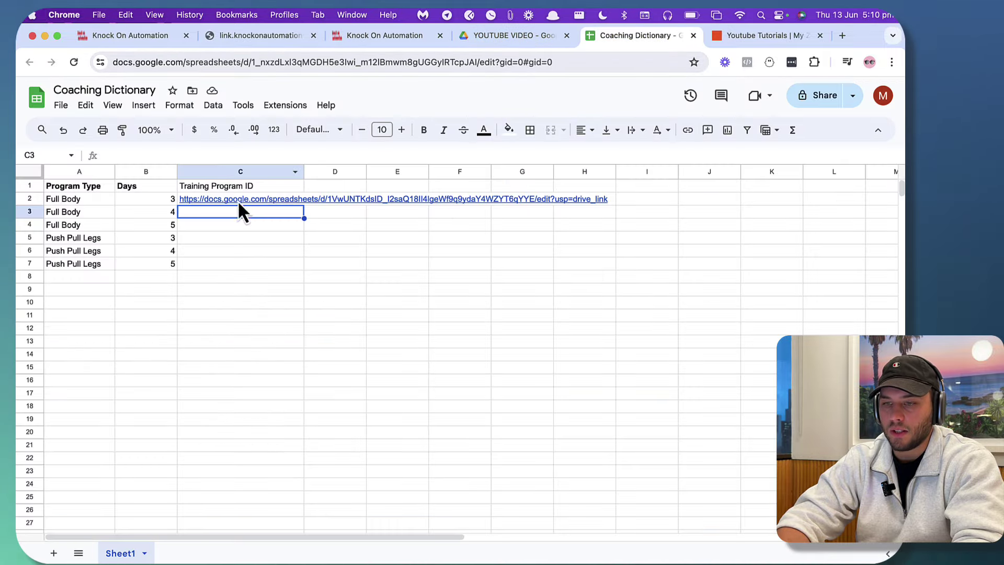
pyautogui.press('super+v')
# Copy the Full Body - 5 share link into C4, declining the link-conversion suggestions.
pyautogui.click(494, 34)
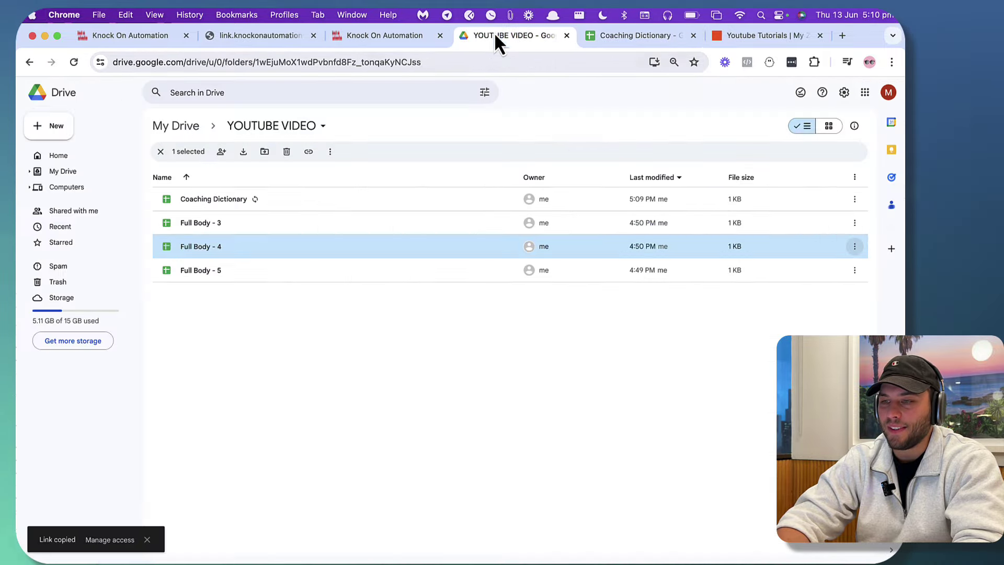
pyautogui.click(379, 39)
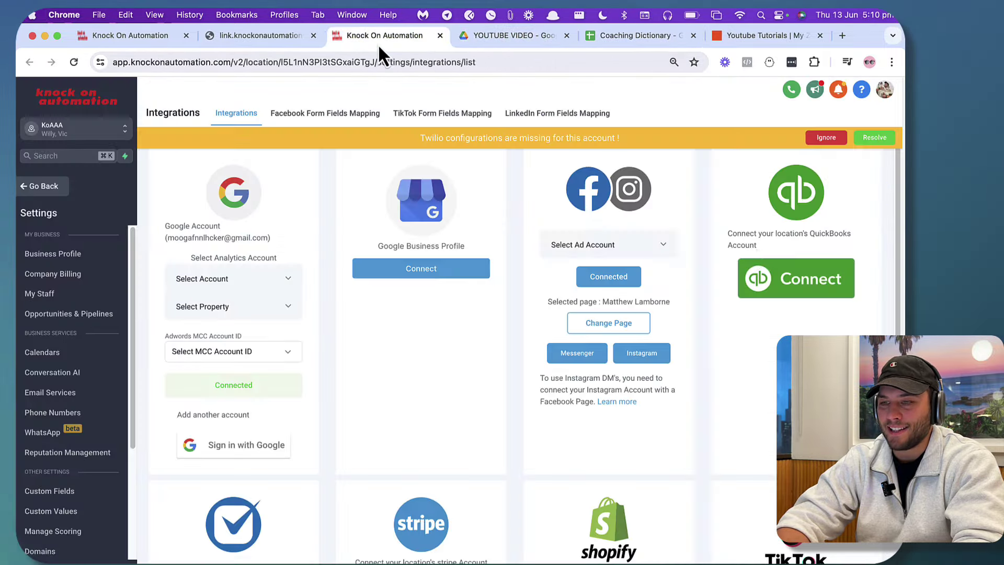
pyautogui.click(269, 36)
pyautogui.click(478, 35)
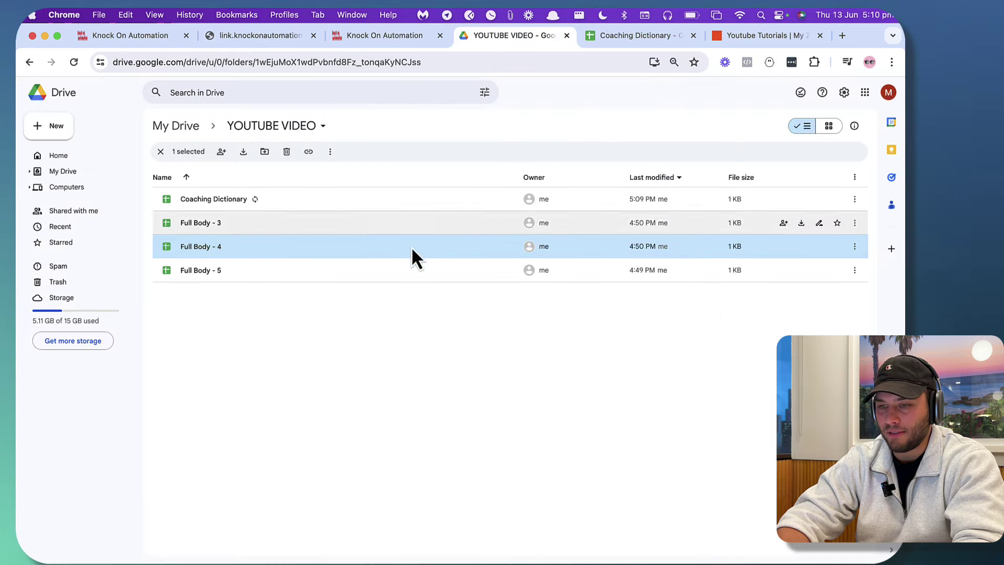
pyautogui.click(855, 270)
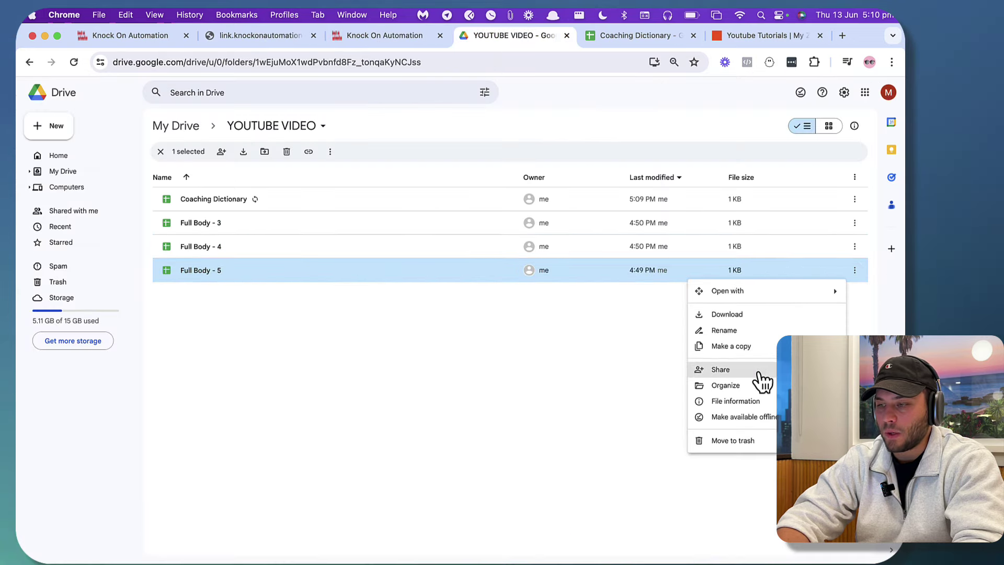
pyautogui.moveTo(760, 373)
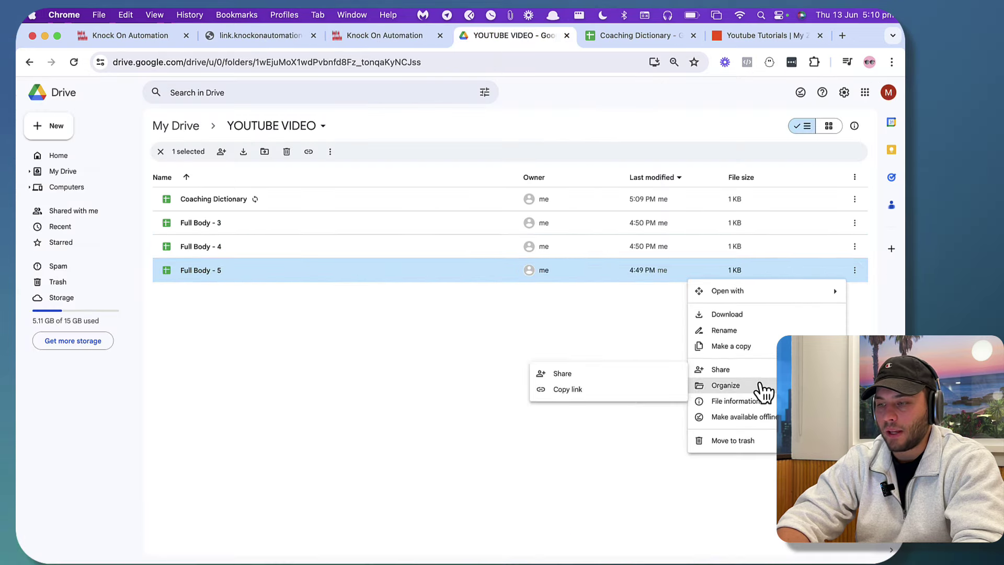
pyautogui.click(608, 389)
pyautogui.click(641, 36)
pyautogui.press('super+v')
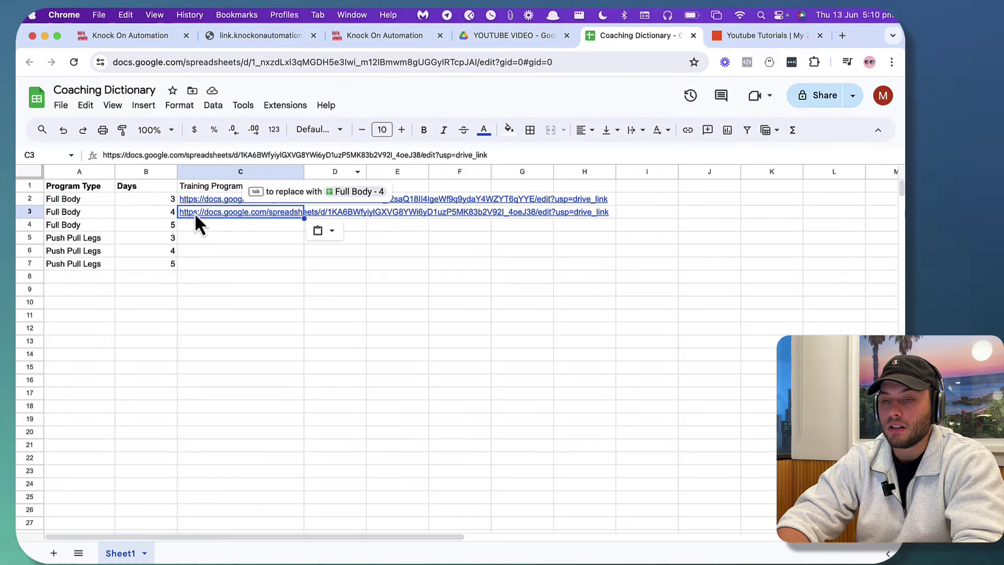
pyautogui.click(190, 225)
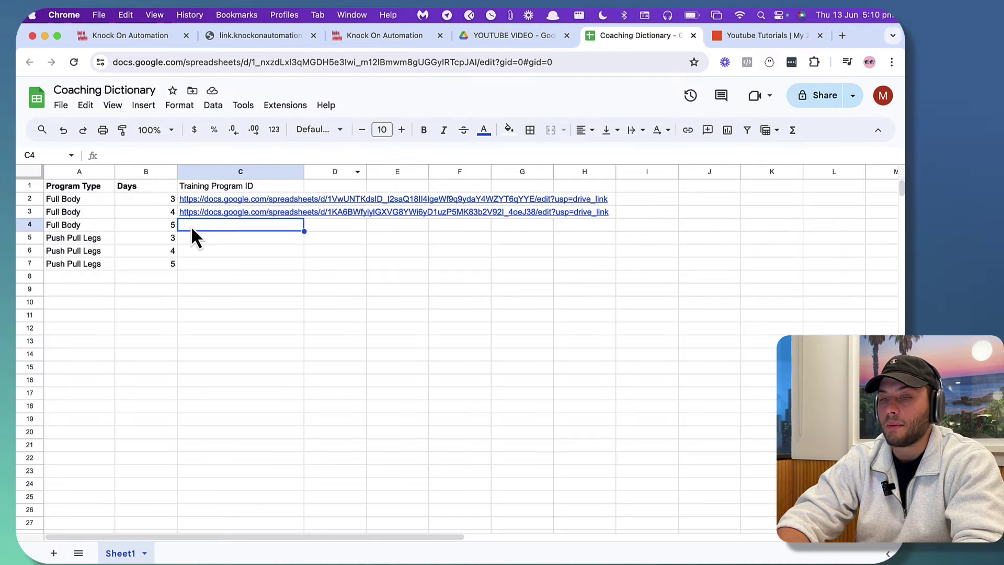
pyautogui.click(237, 263)
pyautogui.click(268, 327)
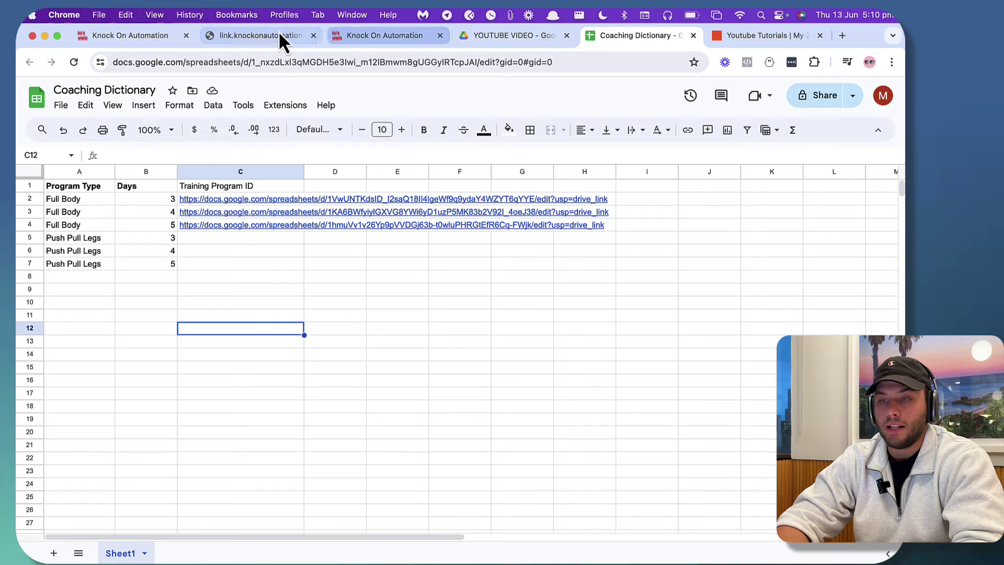
# Add a Google Sheets Lookup Spreadsheet Row action after the trigger.
pyautogui.click(278, 43)
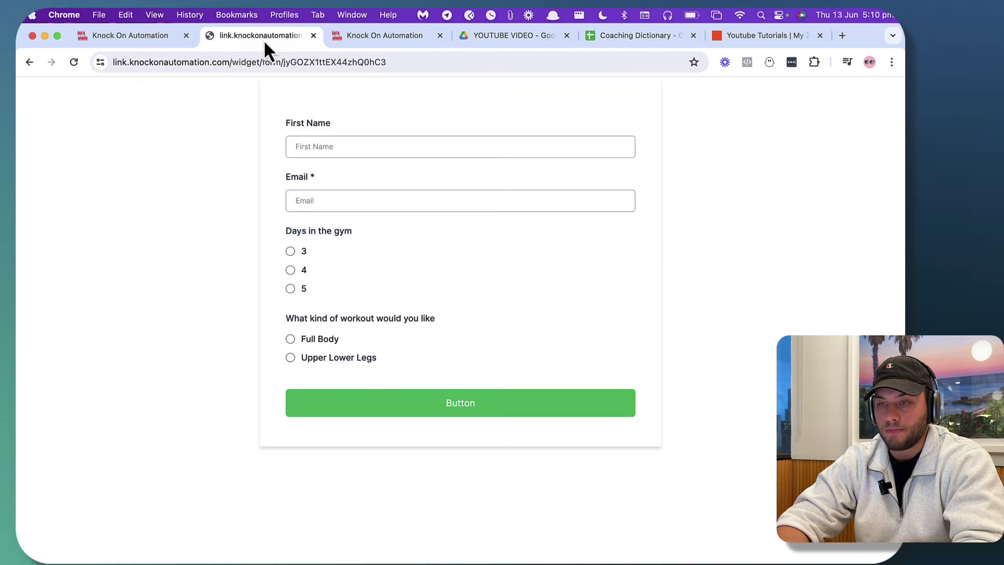
pyautogui.click(133, 34)
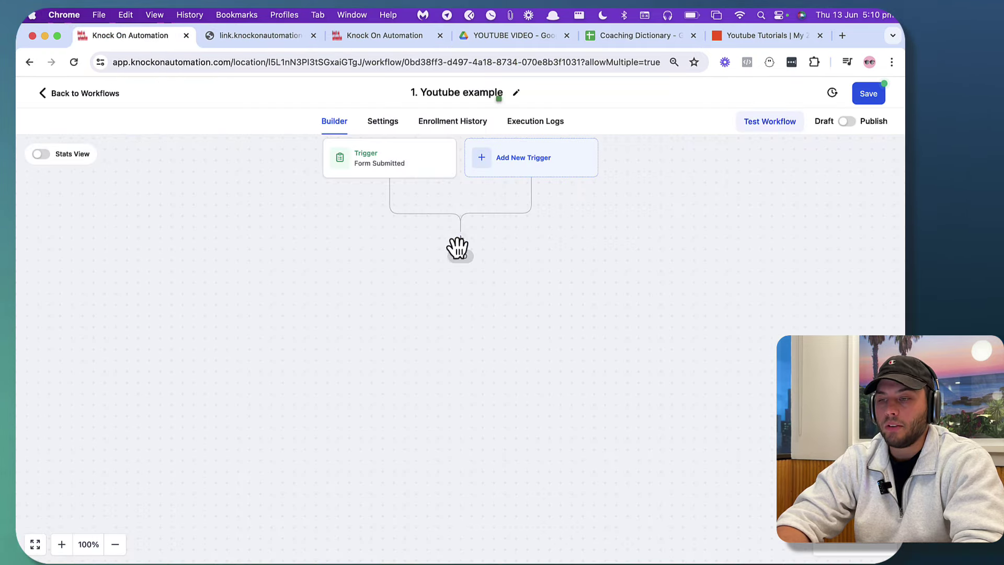
pyautogui.click(460, 242)
pyautogui.write('google')
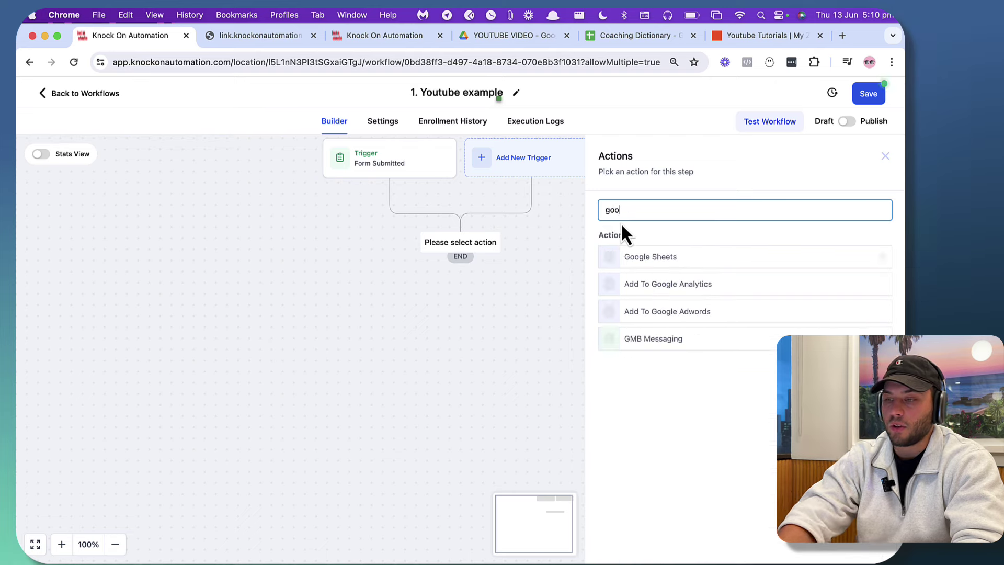
pyautogui.click(661, 258)
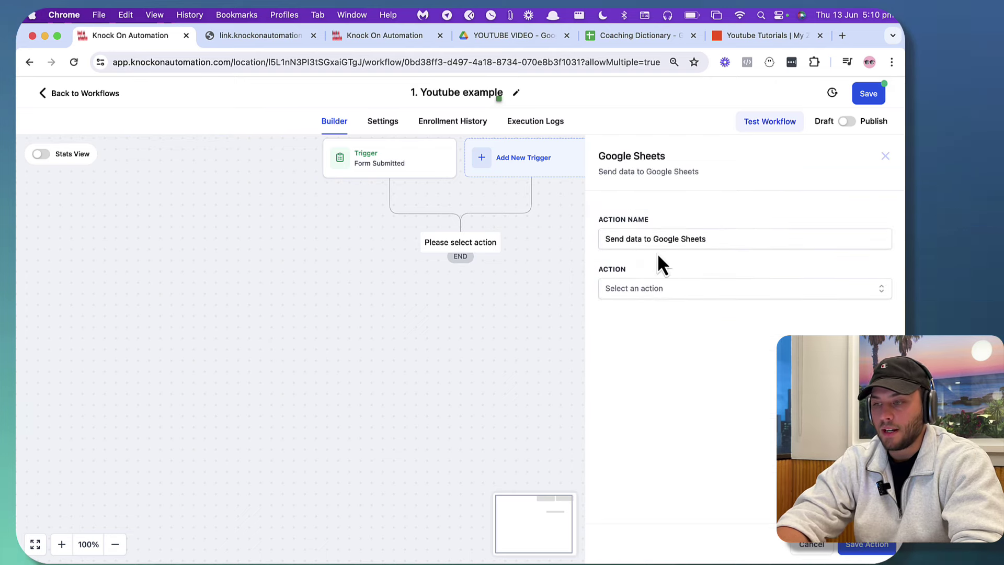
pyautogui.click(641, 287)
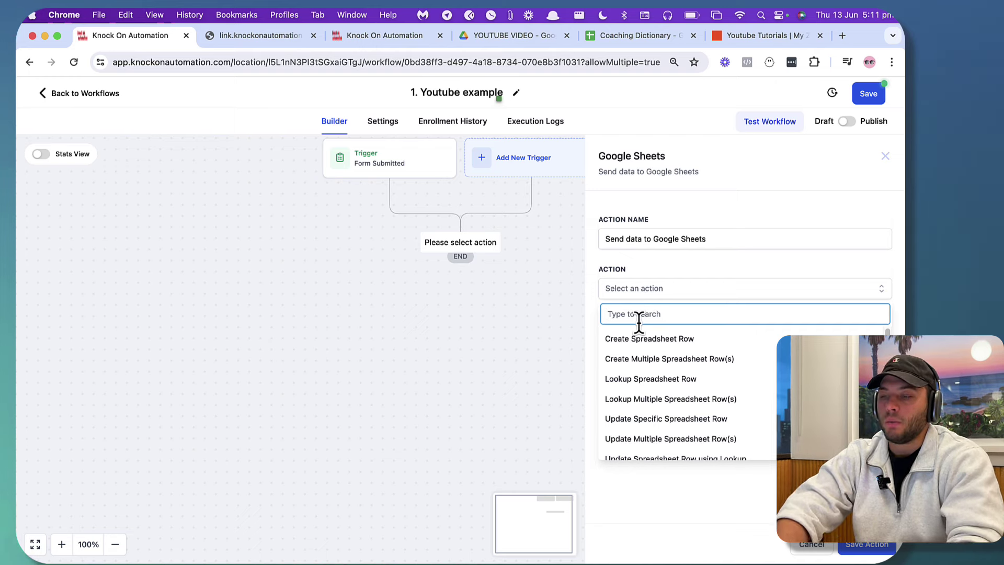
pyautogui.click(653, 380)
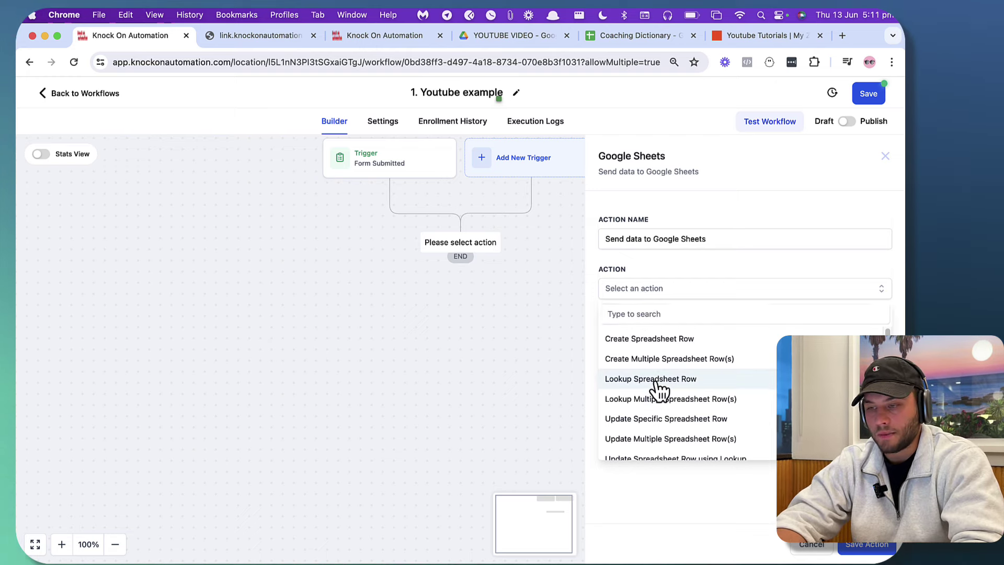
# Point the lookup at the Google account, My Drive, Coaching Dictionary and Sheet1.
pyautogui.click(635, 341)
pyautogui.click(633, 392)
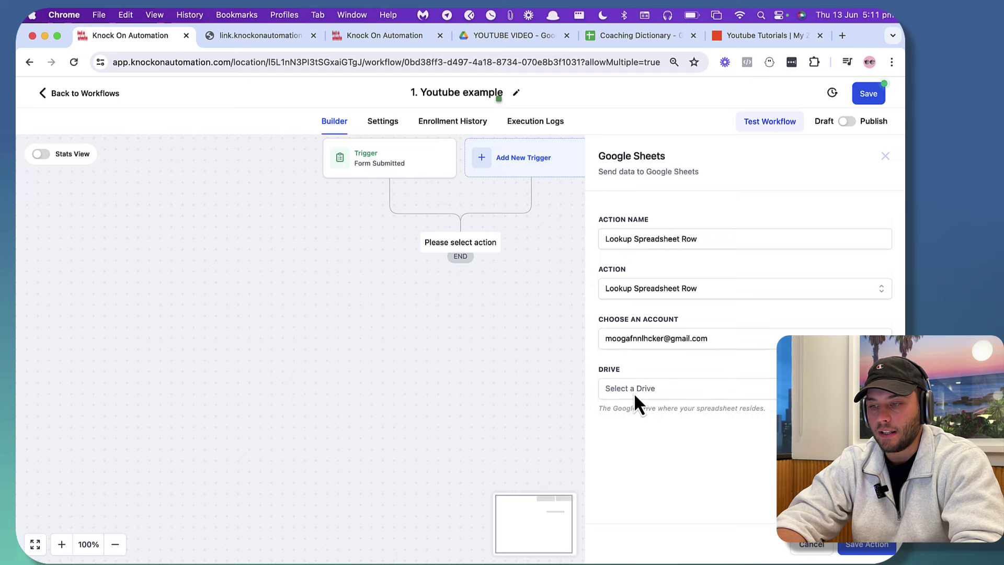
pyautogui.click(634, 392)
pyautogui.click(622, 444)
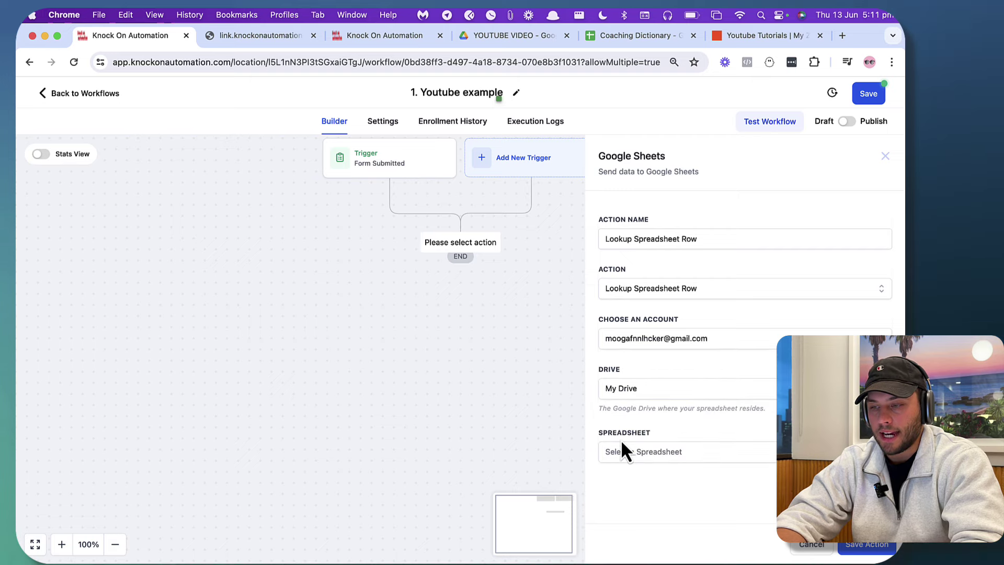
pyautogui.click(647, 451)
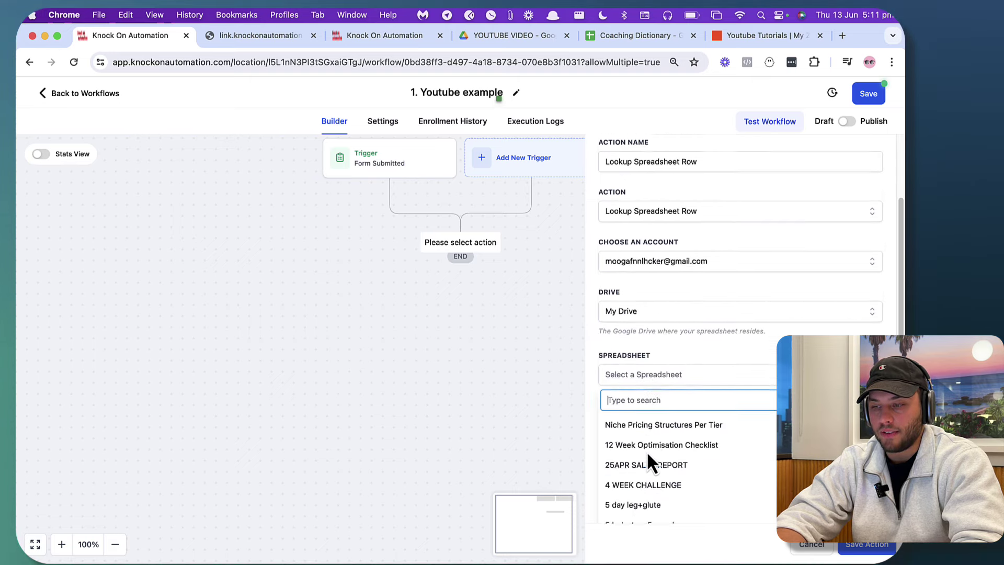
pyautogui.write('c')
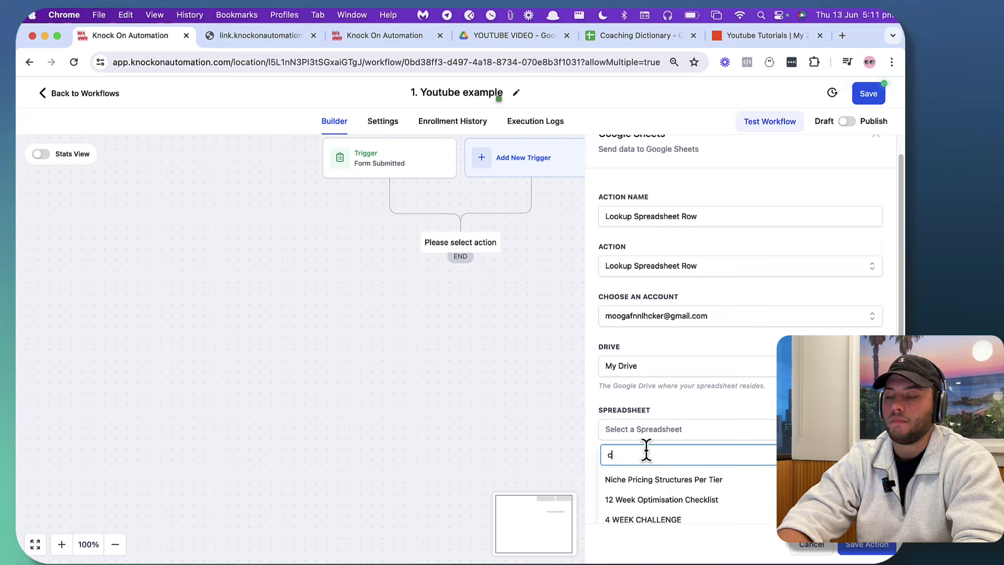
pyautogui.write('oach')
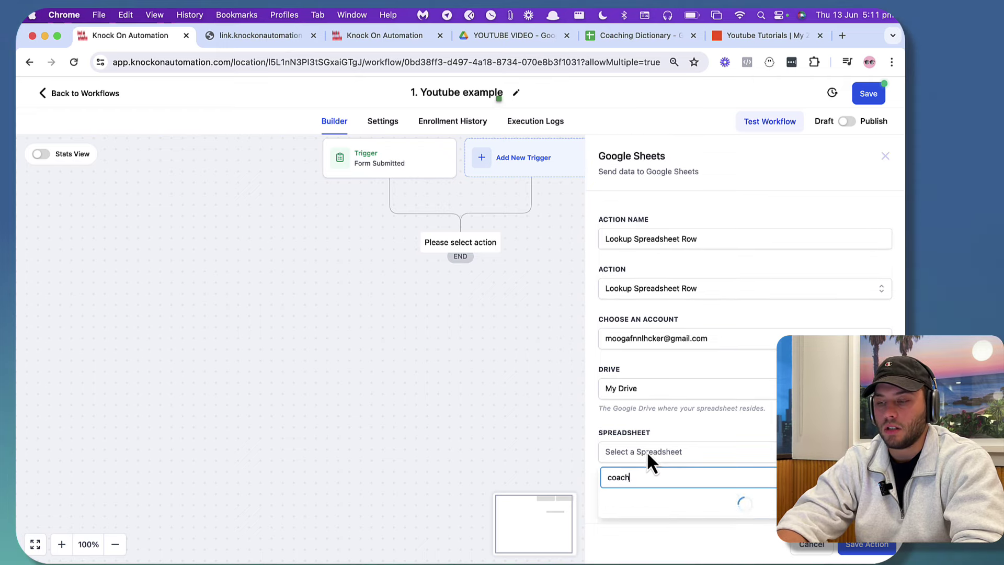
pyautogui.click(642, 522)
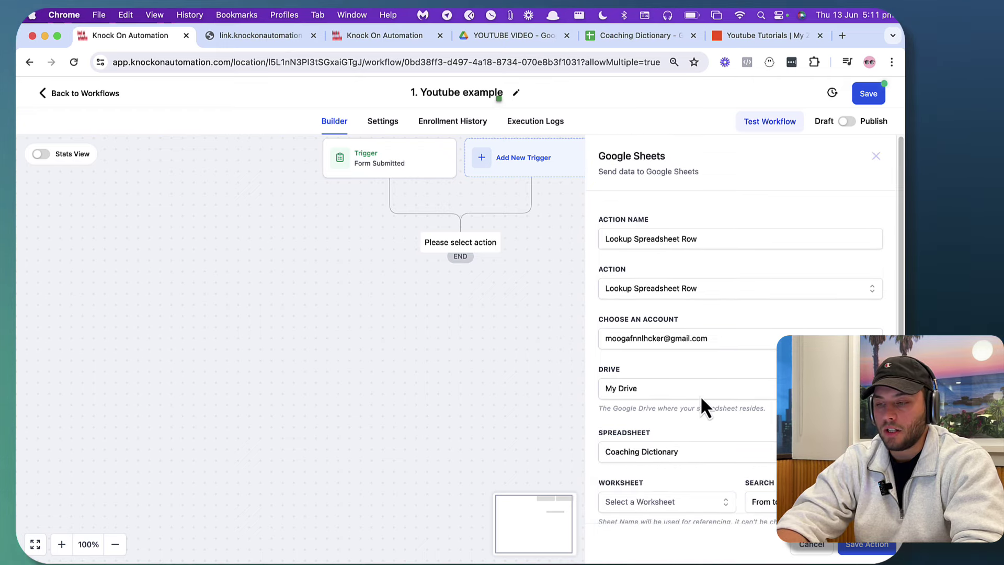
pyautogui.scroll(-1, 702, 397)
pyautogui.click(635, 464)
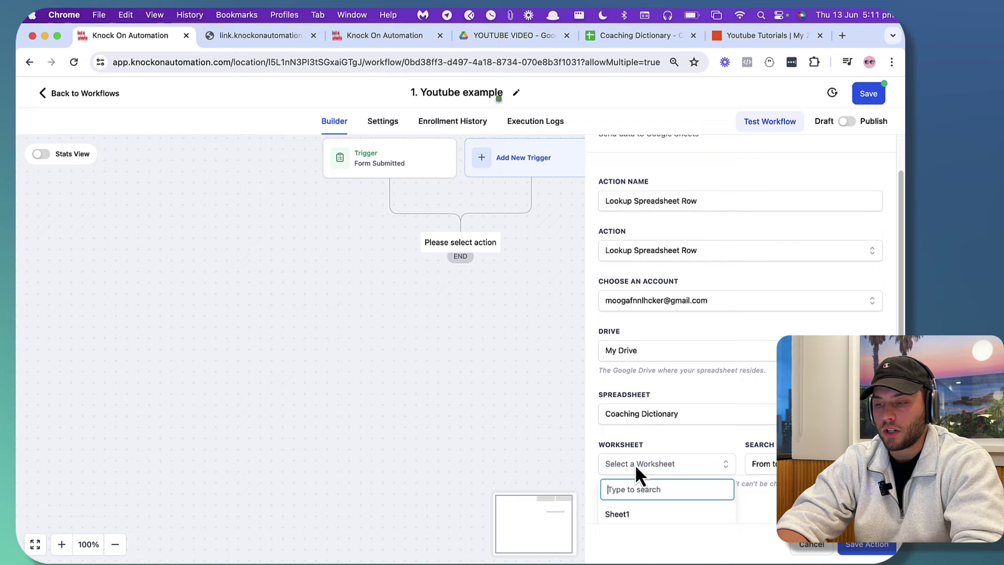
pyautogui.click(618, 512)
# Set the lookup column to Program Type (A) and open its value choices.
pyautogui.scroll(-3, 763, 413)
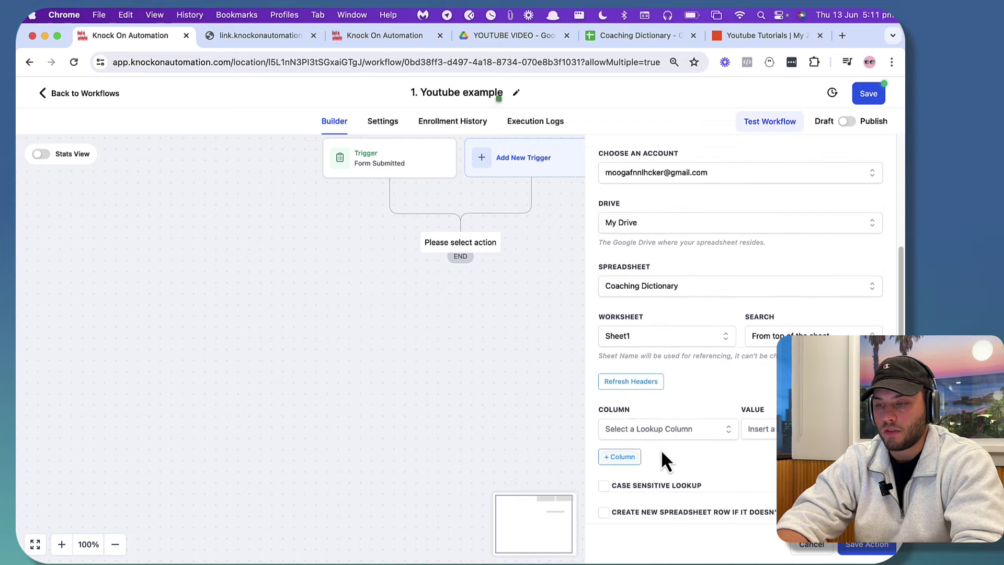
pyautogui.scroll(-1, 688, 448)
pyautogui.click(661, 401)
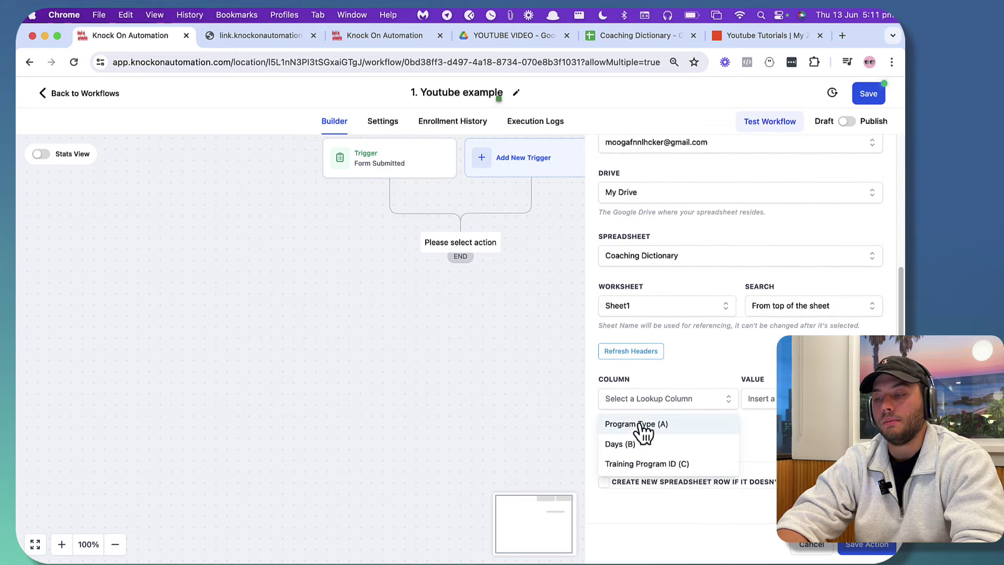
pyautogui.click(637, 424)
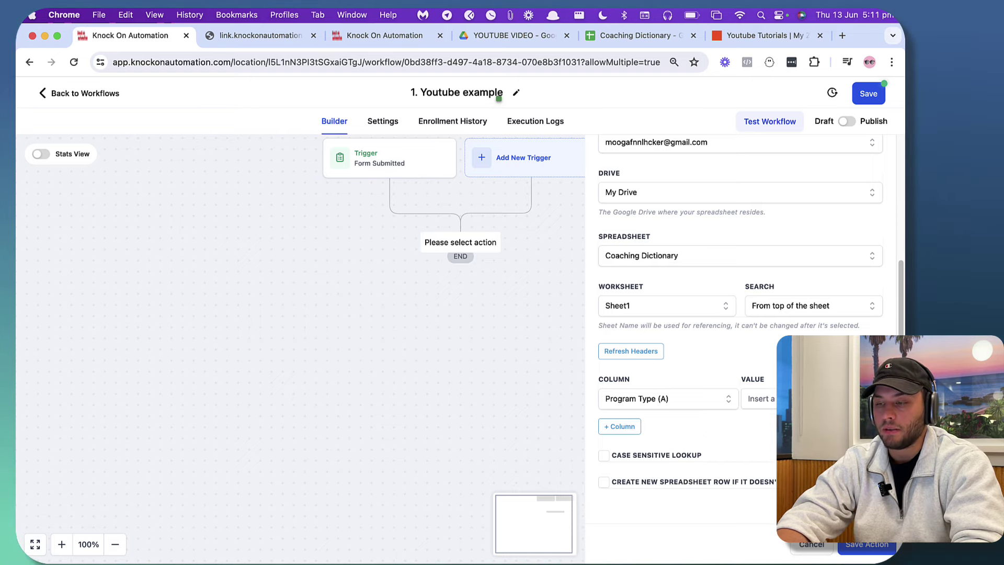
pyautogui.scroll(-2, 740, 310)
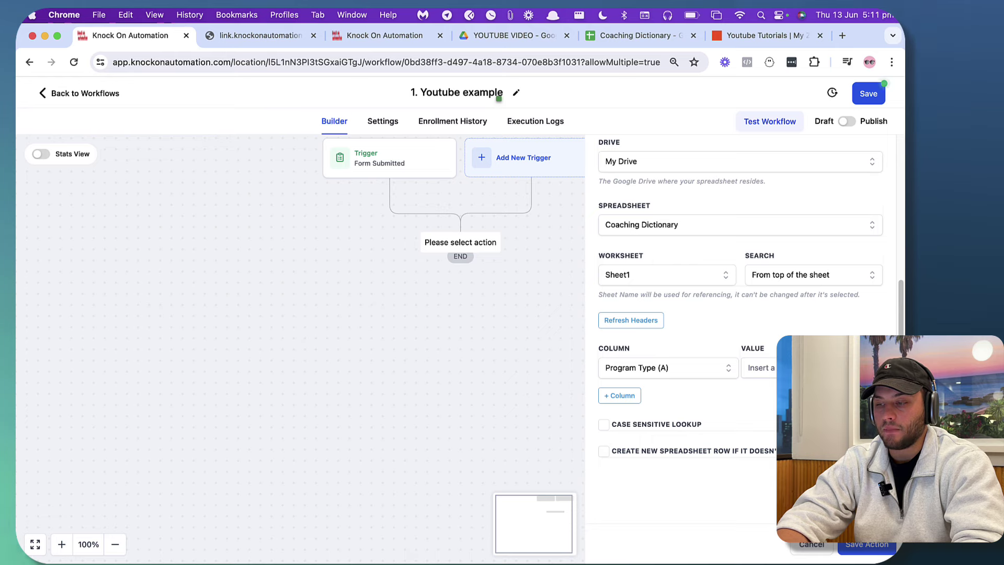
pyautogui.click(758, 367)
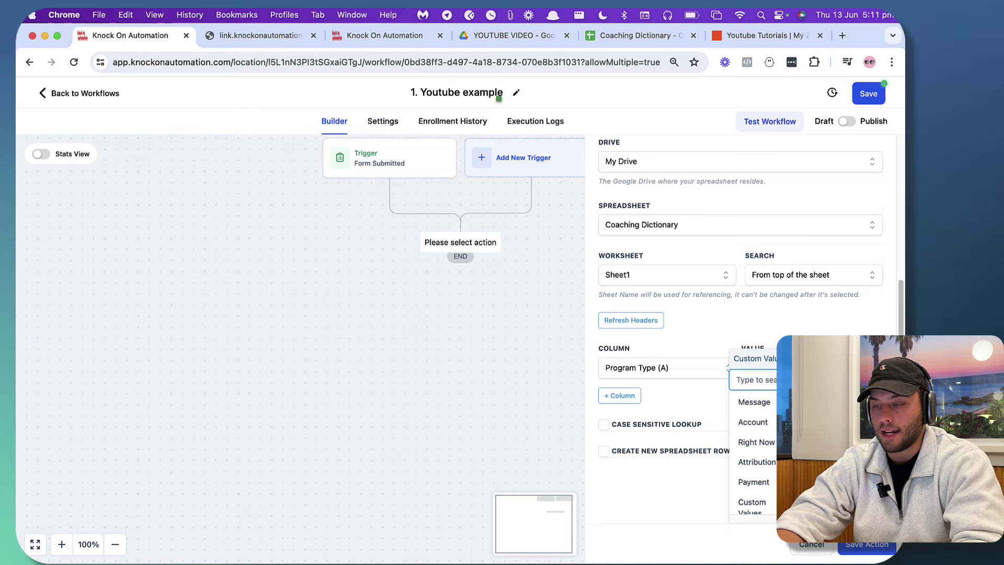
pyautogui.scroll(3, 753, 418)
pyautogui.scroll(-2, 752, 366)
pyautogui.click(757, 351)
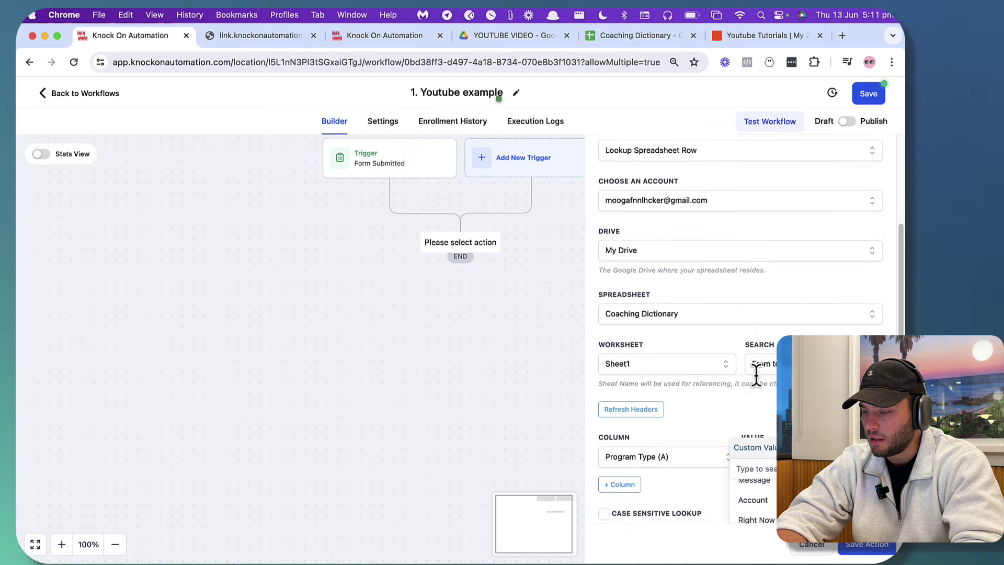
# Submit a test form entry with saved name and email, 5 days, Full Body.
pyautogui.click(860, 545)
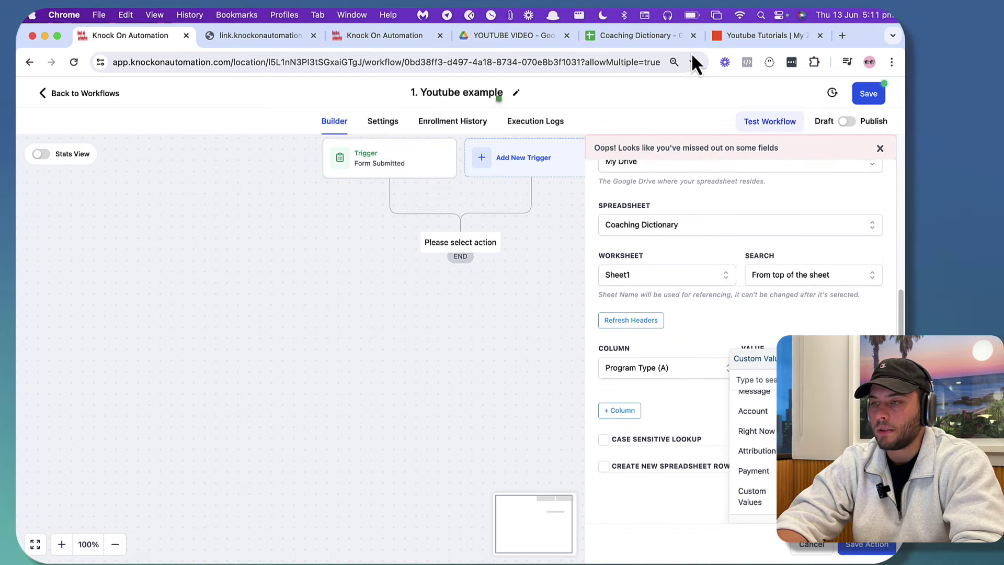
pyautogui.click(260, 35)
pyautogui.click(338, 147)
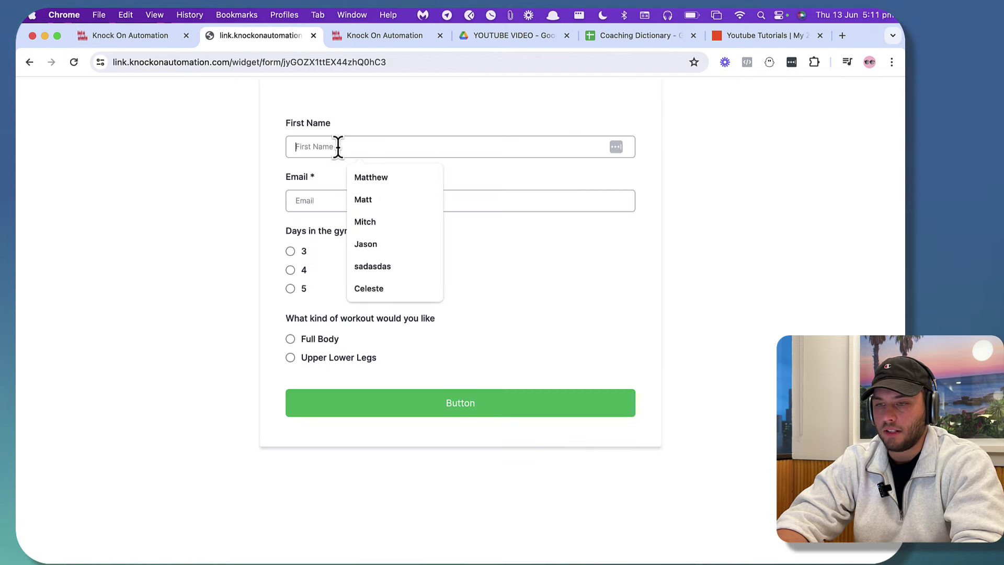
pyautogui.click(396, 177)
pyautogui.click(331, 209)
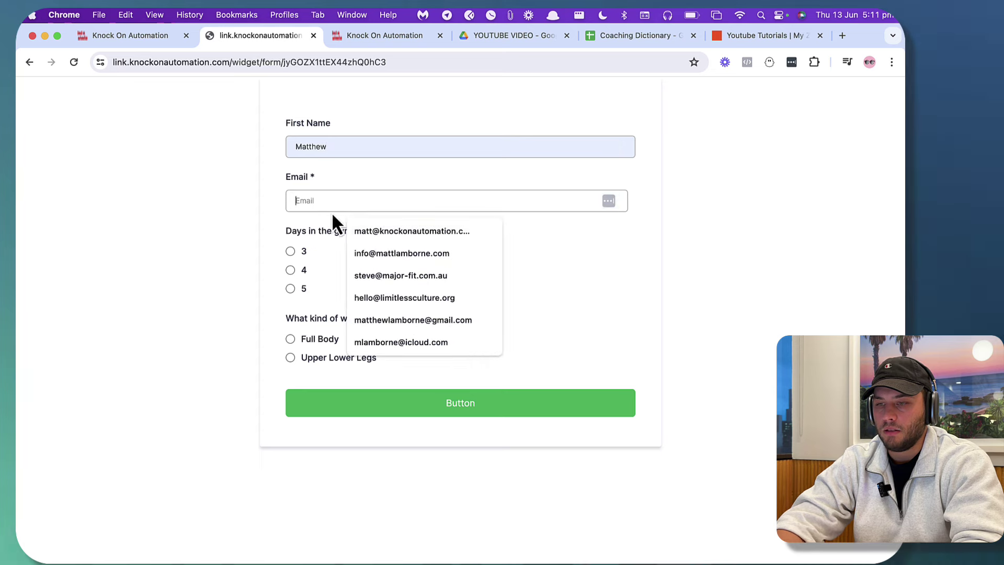
pyautogui.click(375, 252)
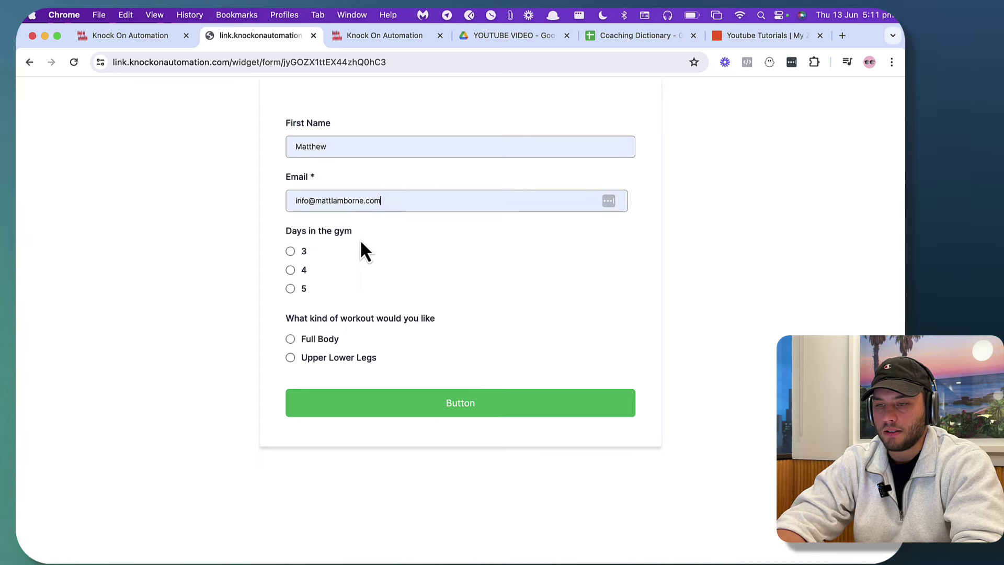
pyautogui.click(291, 288)
pyautogui.click(291, 339)
pyautogui.click(350, 407)
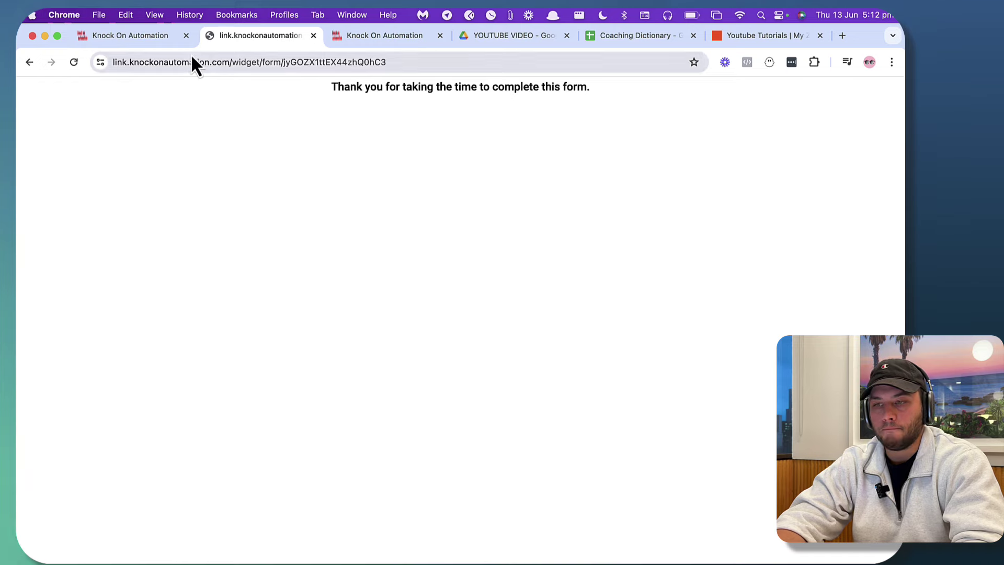
# Save the workflow, dismiss the missing-fields warning, and close the unfinished action.
pyautogui.click(151, 36)
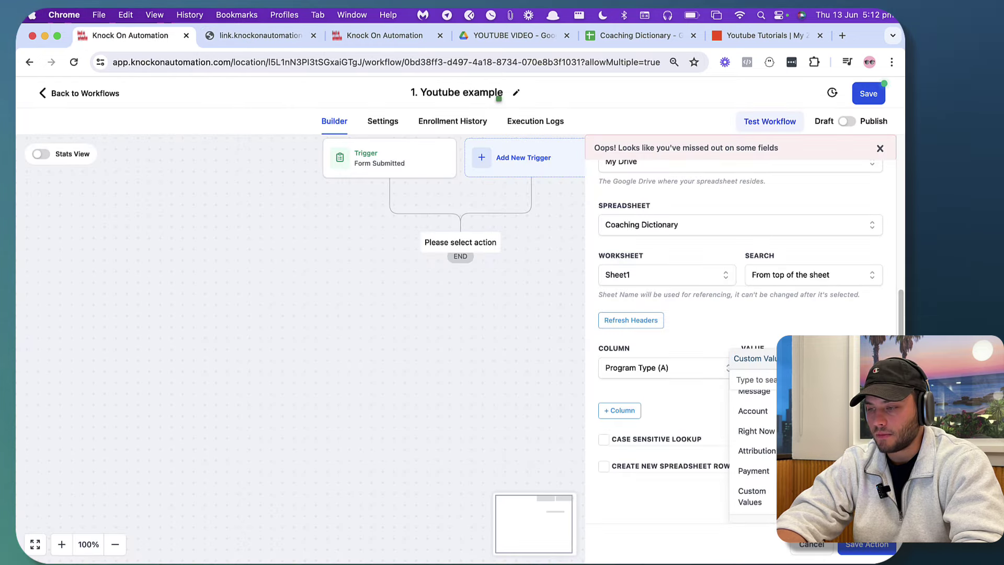
pyautogui.click(867, 95)
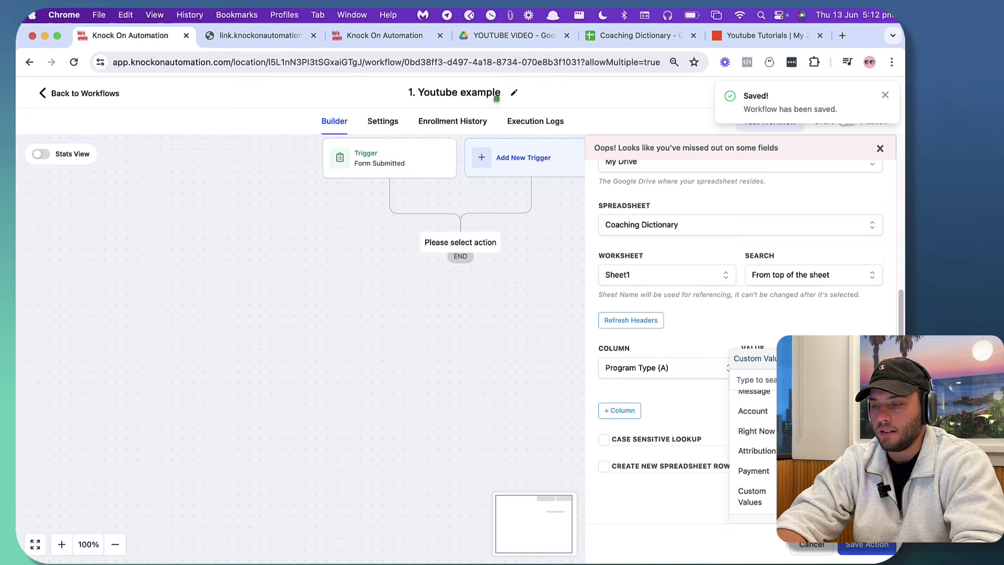
pyautogui.click(880, 149)
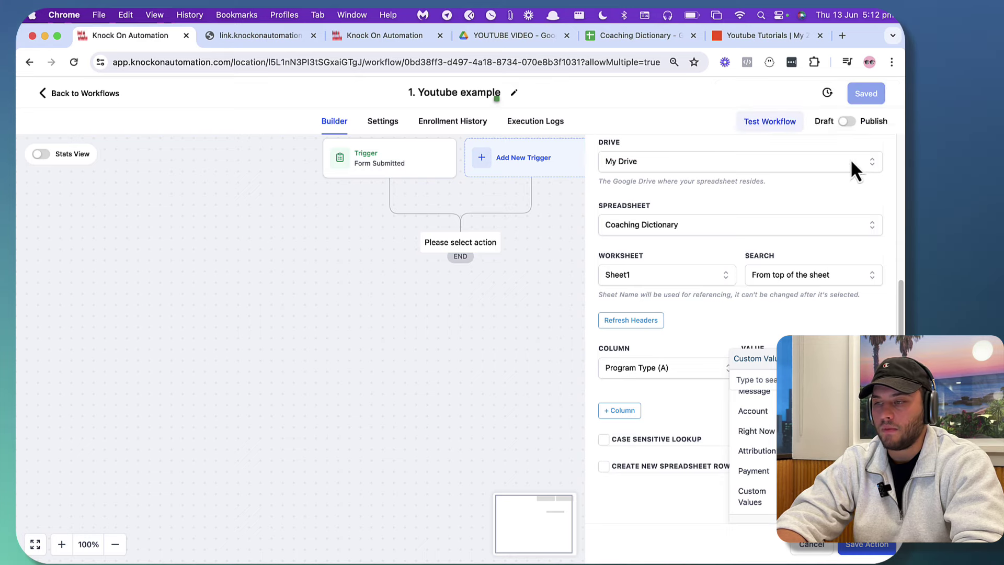
pyautogui.click(803, 545)
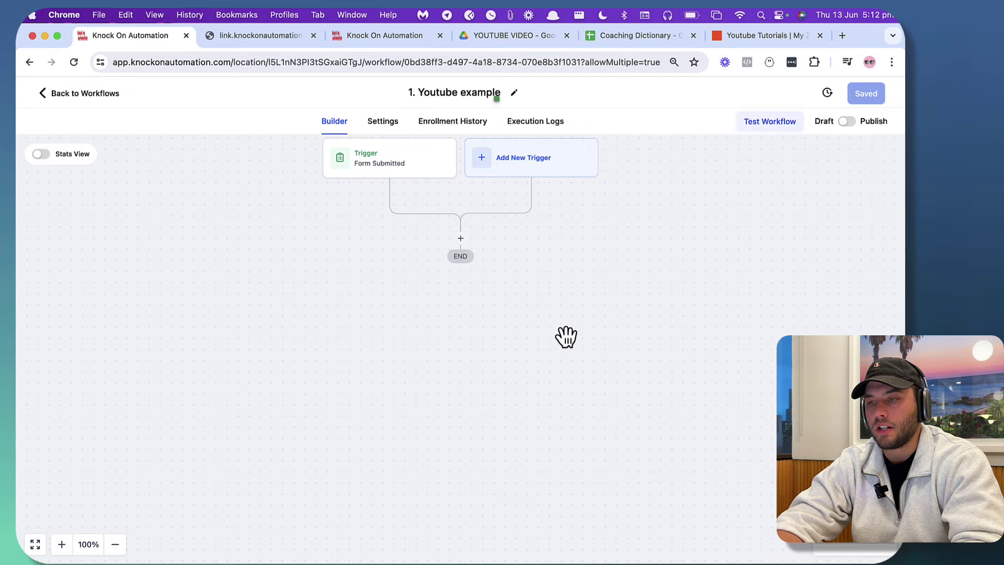
# Reload the builder and add a Google Sheets Lookup Spreadsheet Row action.
pyautogui.click(405, 62)
pyautogui.press('Return')
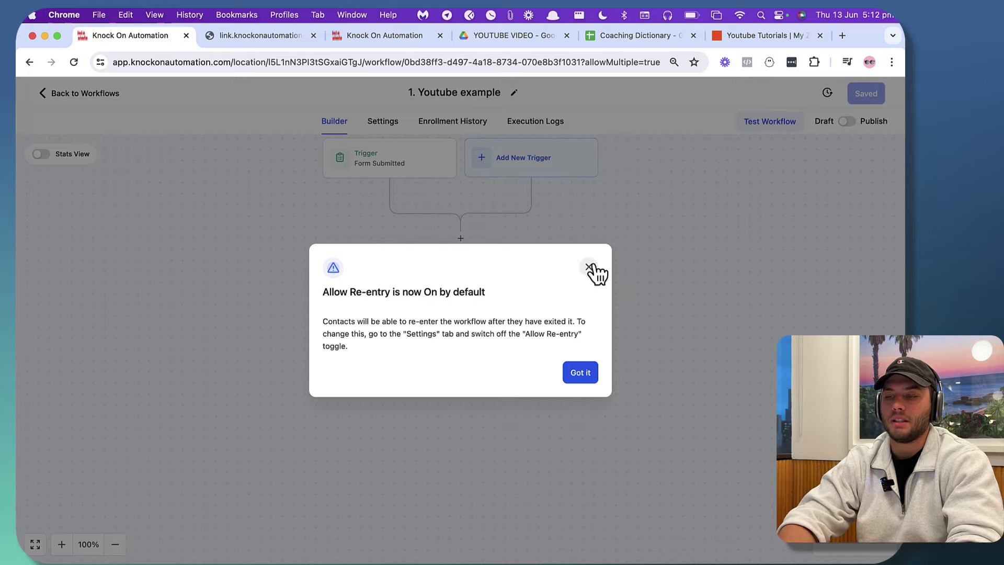
pyautogui.click(590, 267)
pyautogui.click(460, 240)
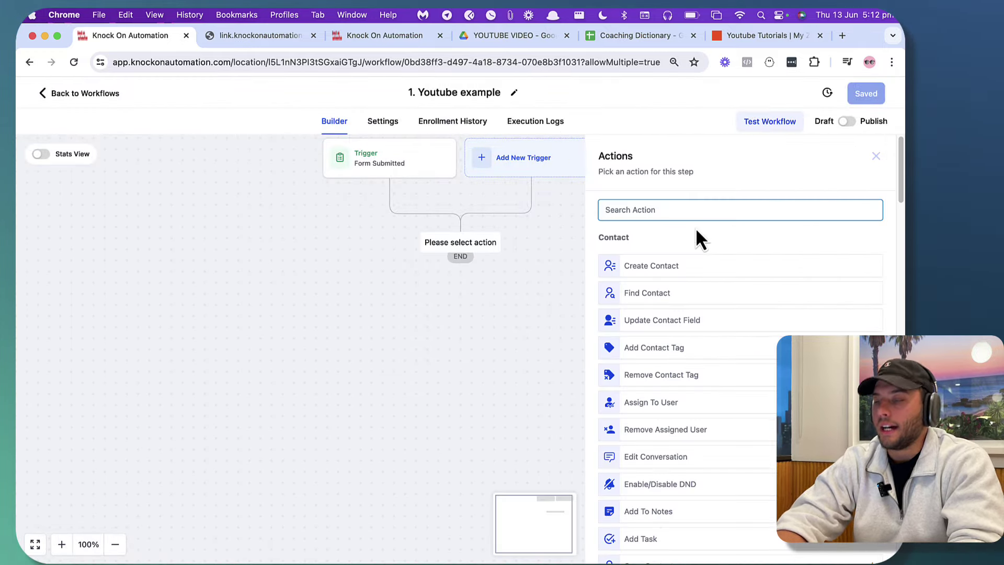
pyautogui.write('google')
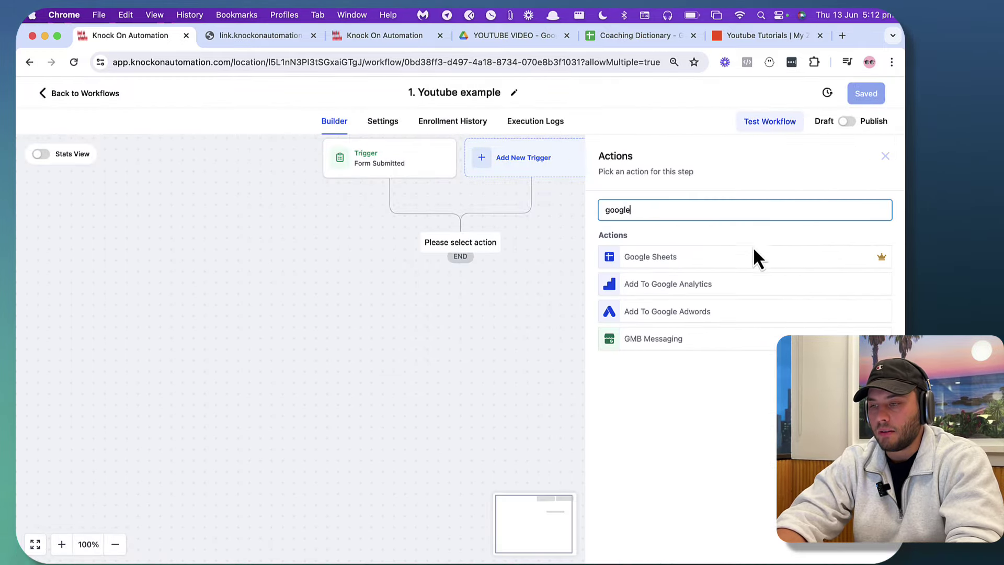
pyautogui.click(698, 258)
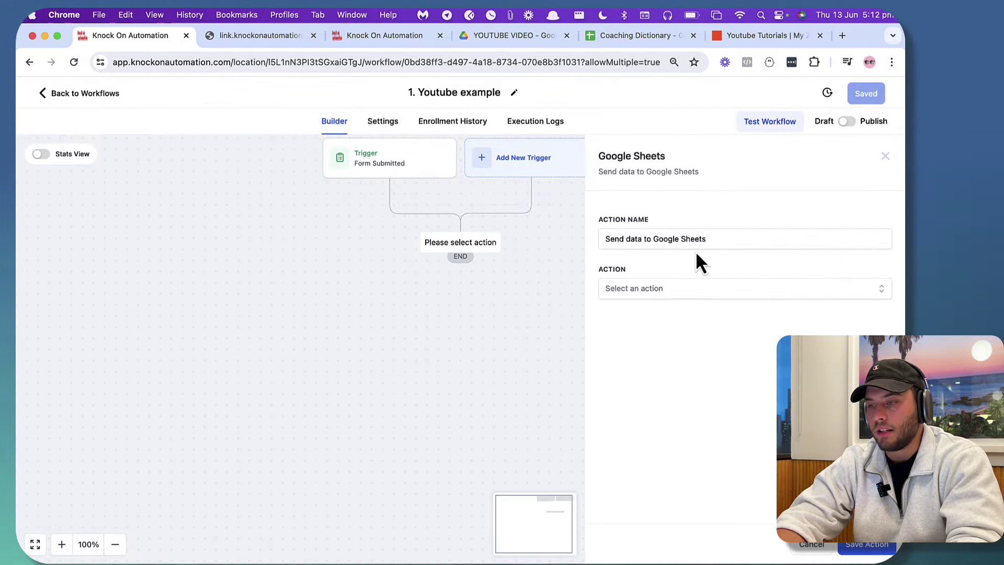
pyautogui.click(656, 290)
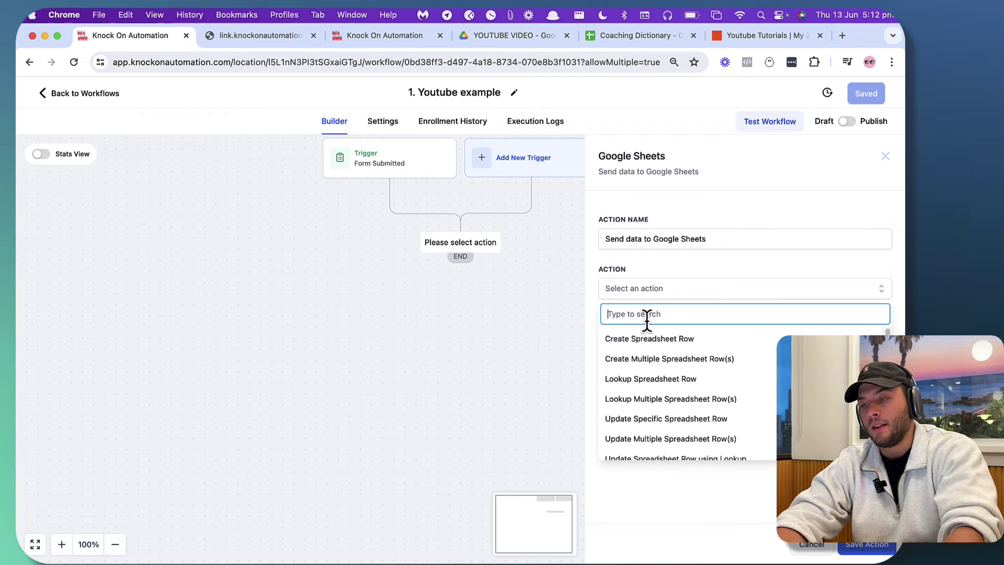
pyautogui.click(649, 380)
# Select the Google account, My Drive, Coaching Dictionary spreadsheet and Sheet1.
pyautogui.click(639, 341)
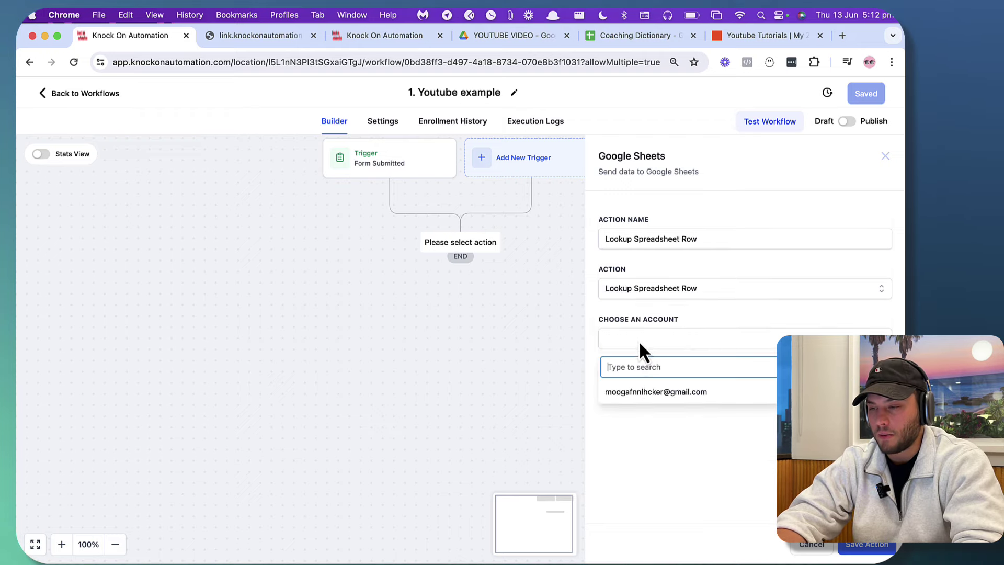
pyautogui.click(656, 391)
pyautogui.click(671, 388)
pyautogui.click(625, 437)
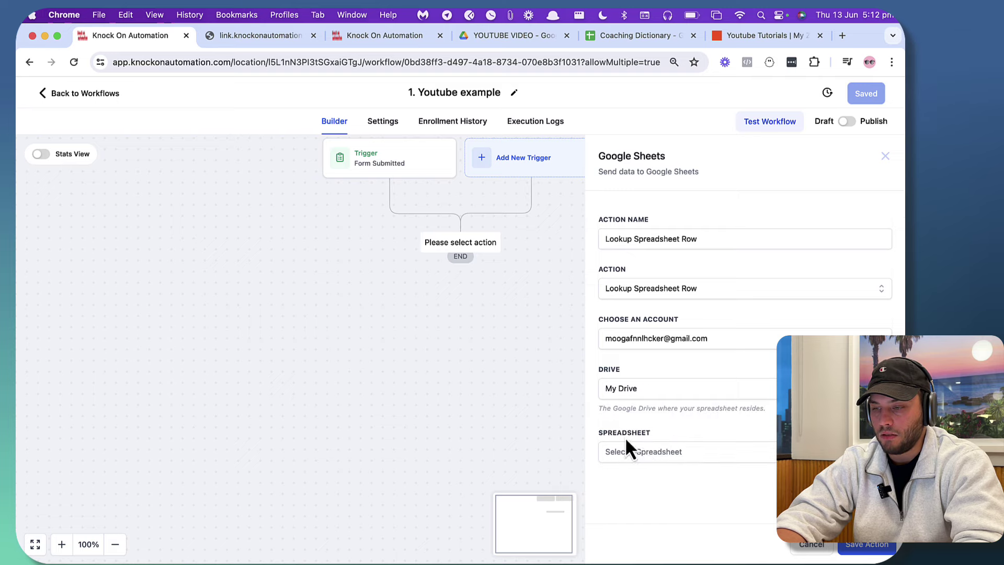
pyautogui.click(648, 453)
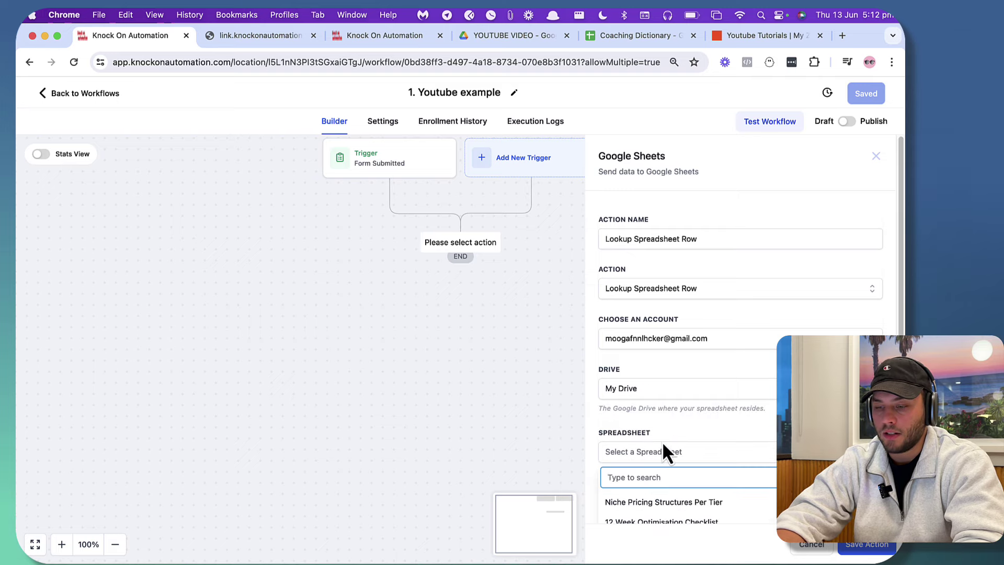
pyautogui.write('coaching')
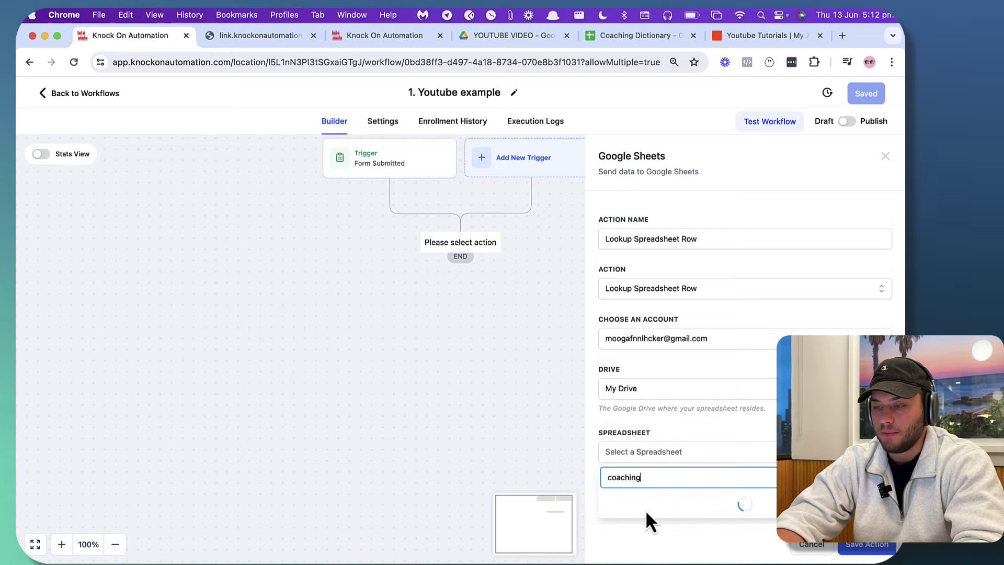
pyautogui.click(642, 504)
pyautogui.scroll(-1, 677, 397)
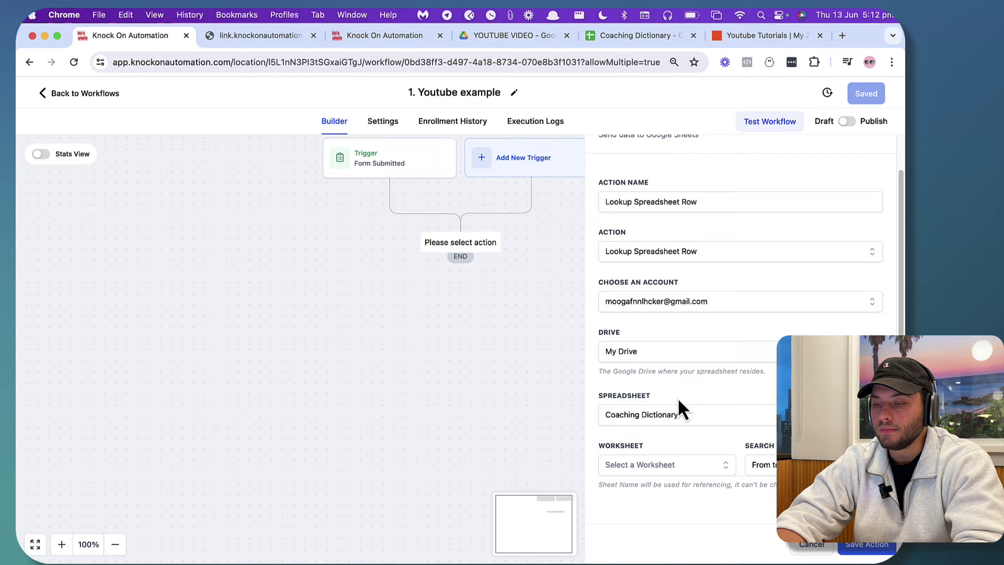
pyautogui.click(621, 466)
pyautogui.click(615, 514)
# Set the lookup column to Program Type (A) and begin its value.
pyautogui.scroll(-3, 763, 423)
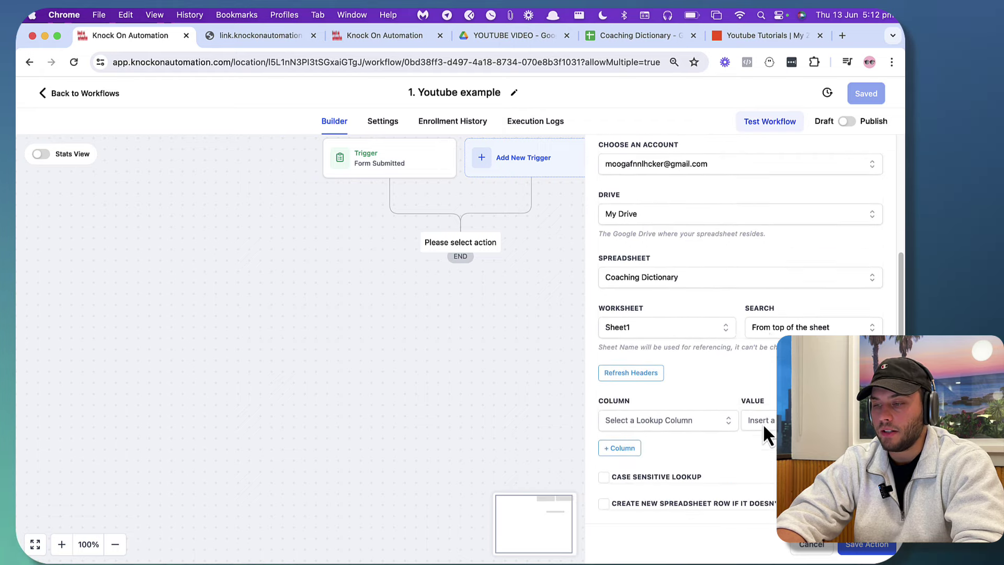
pyautogui.click(675, 424)
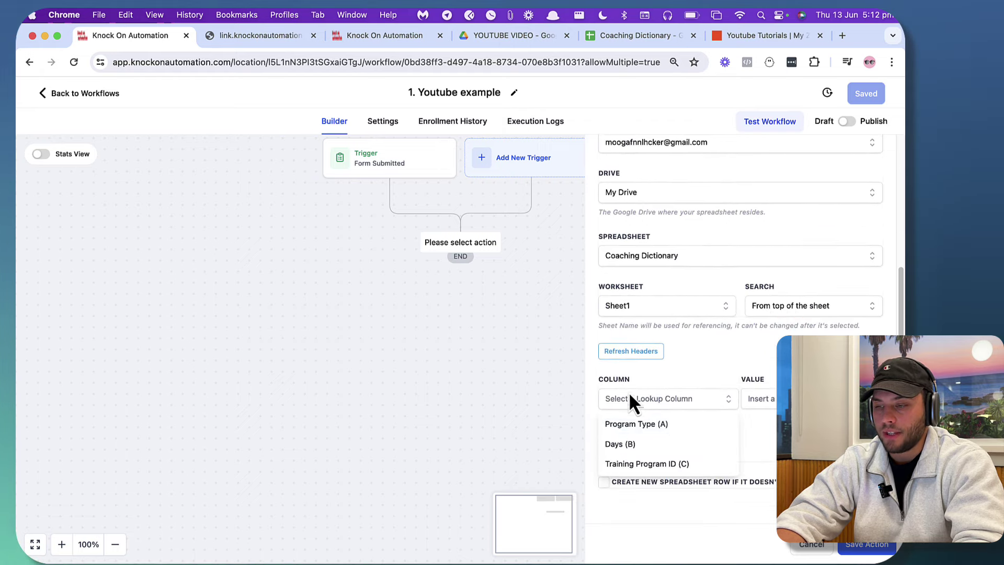
pyautogui.click(648, 427)
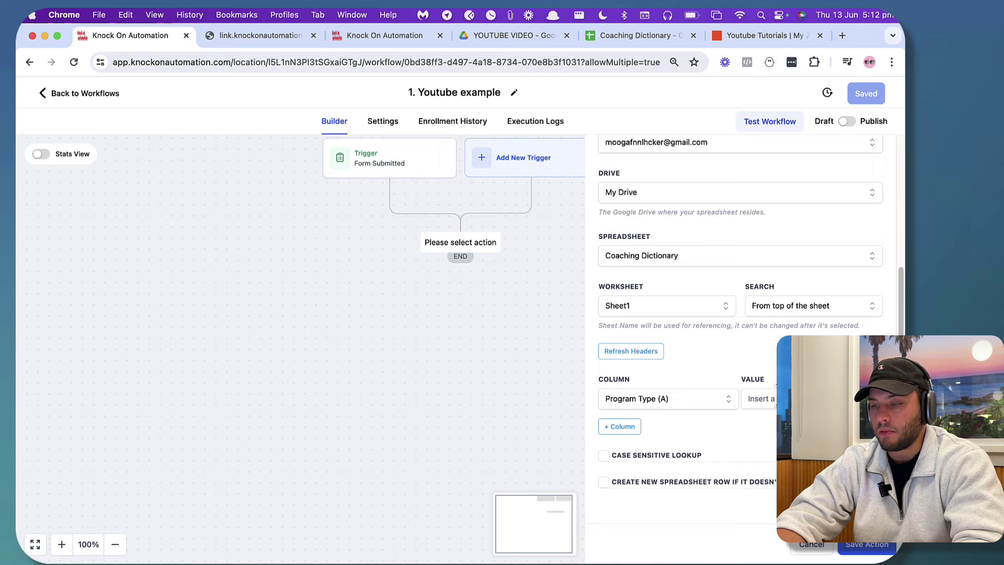
pyautogui.click(759, 398)
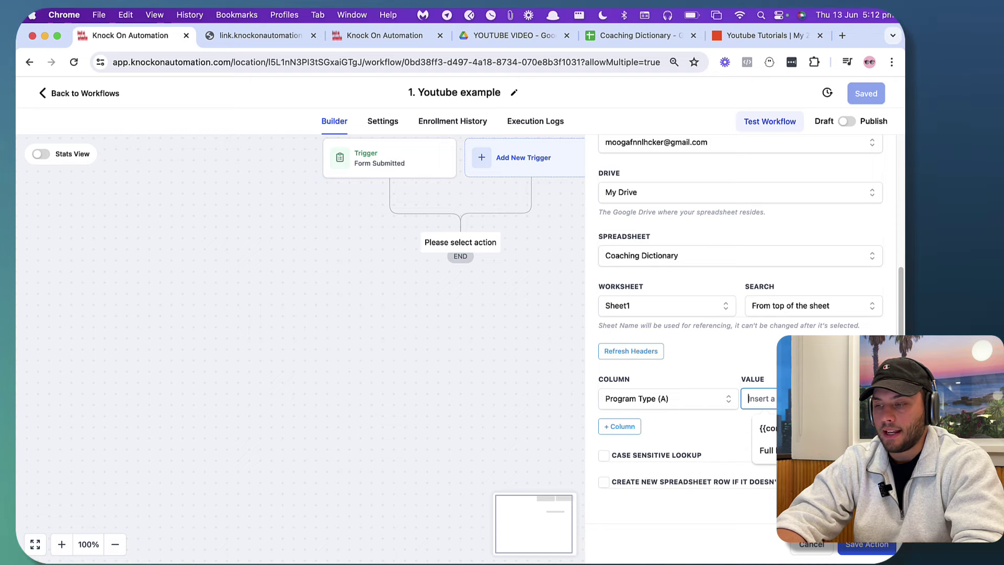
pyautogui.scroll(-1, 740, 293)
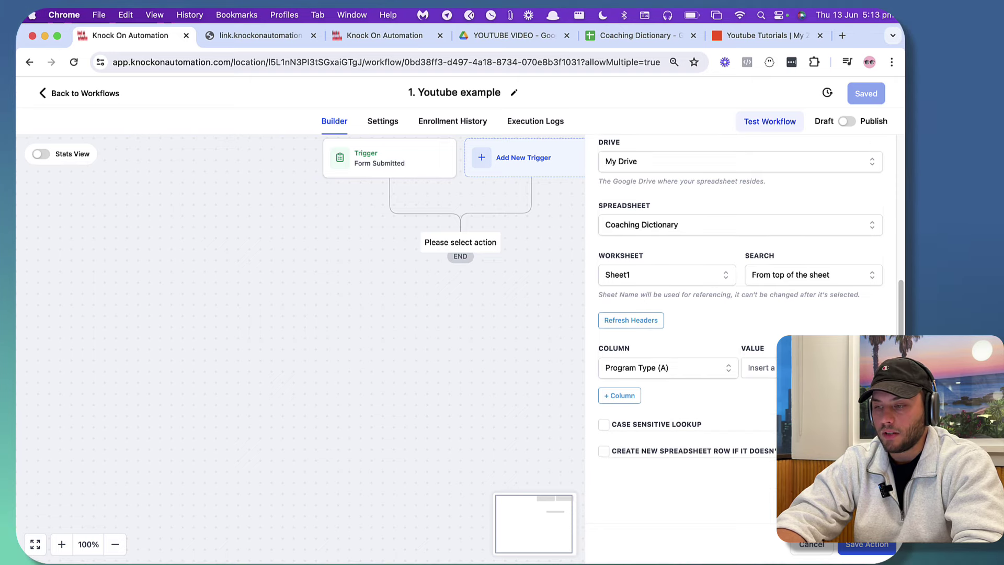
# Add a Days (B) lookup column whose value is the contact's days custom field.
pyautogui.click(758, 368)
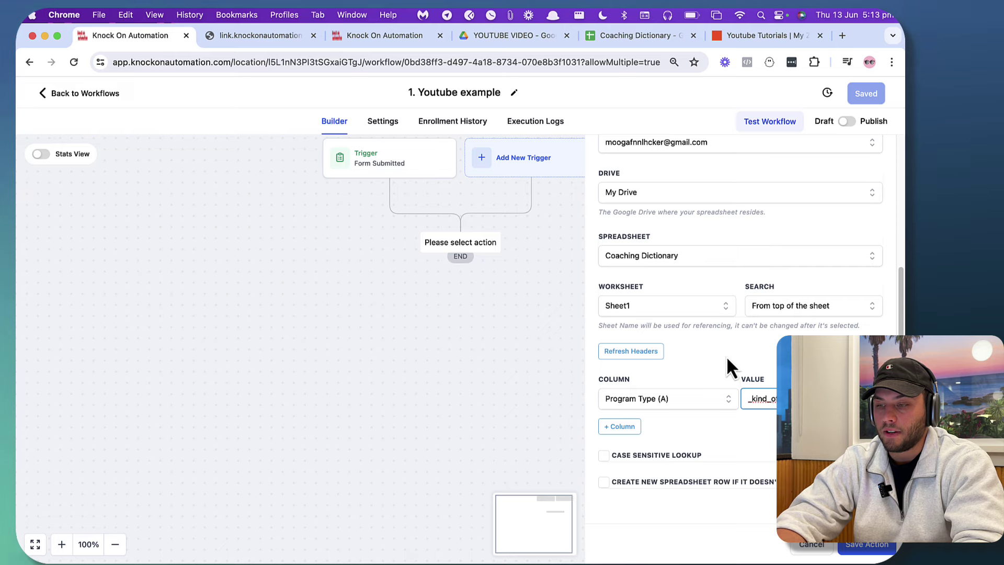
pyautogui.click(620, 427)
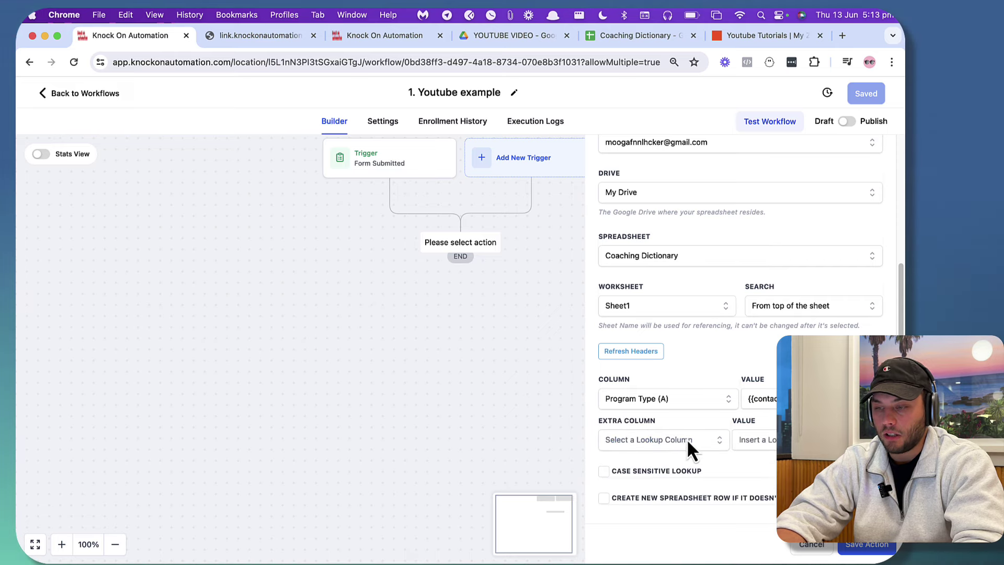
pyautogui.click(683, 440)
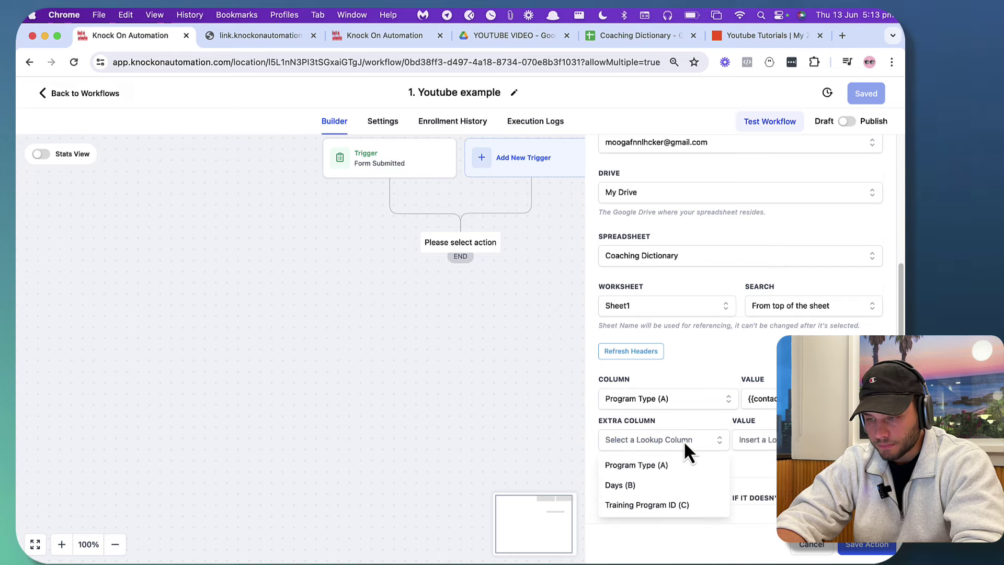
pyautogui.click(621, 485)
pyautogui.click(753, 439)
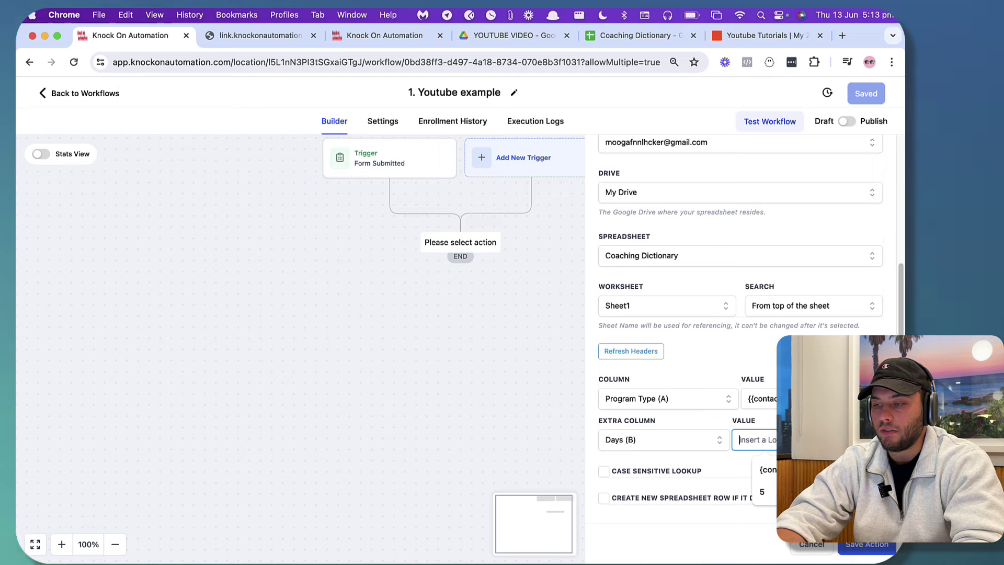
pyautogui.scroll(-3, 747, 492)
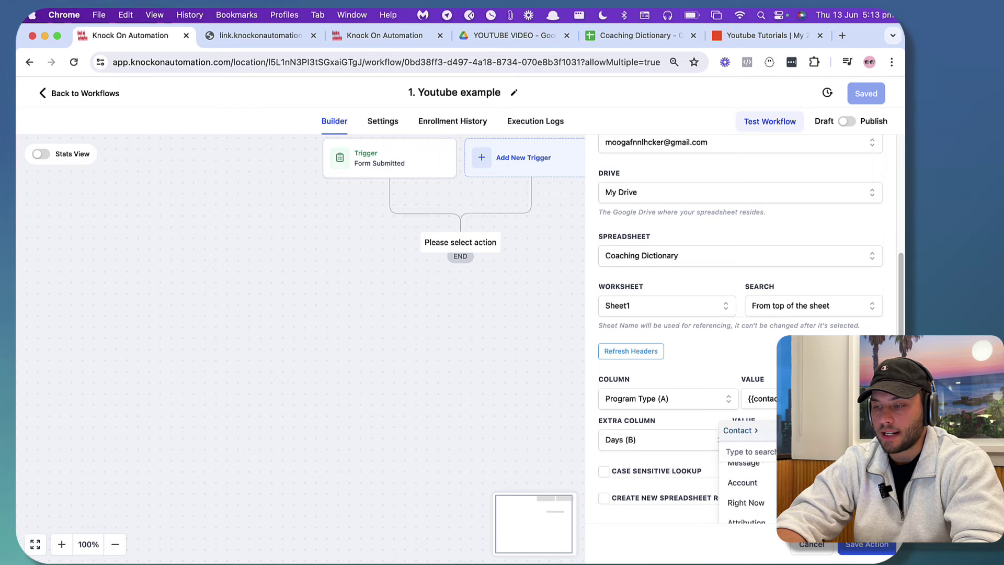
pyautogui.scroll(-3, 869, 325)
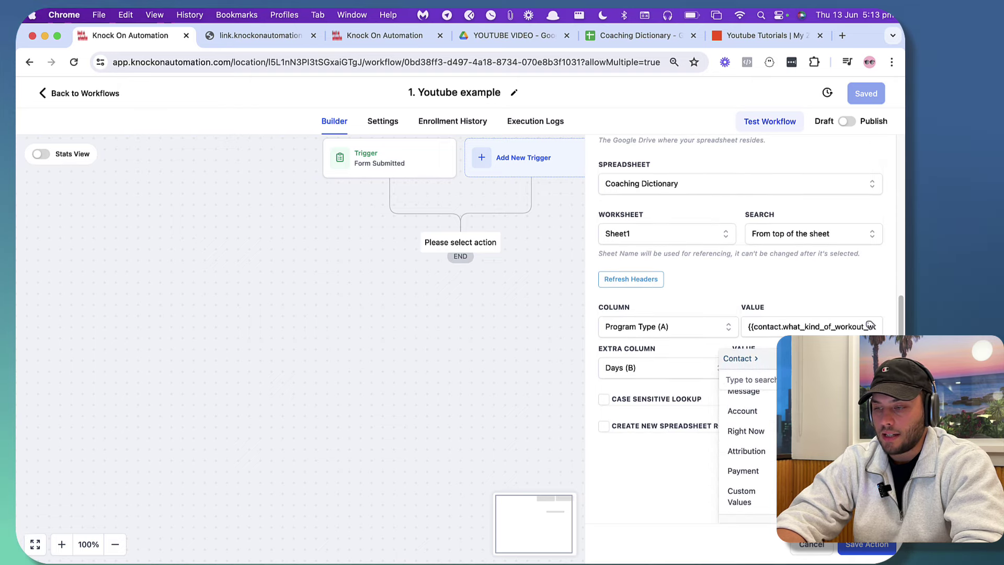
pyautogui.click(823, 496)
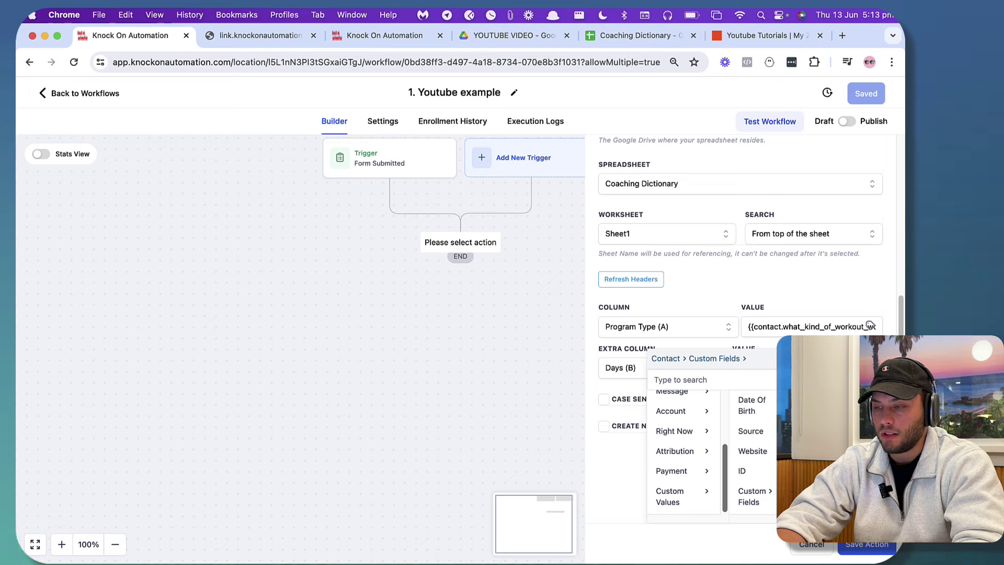
pyautogui.click(815, 400)
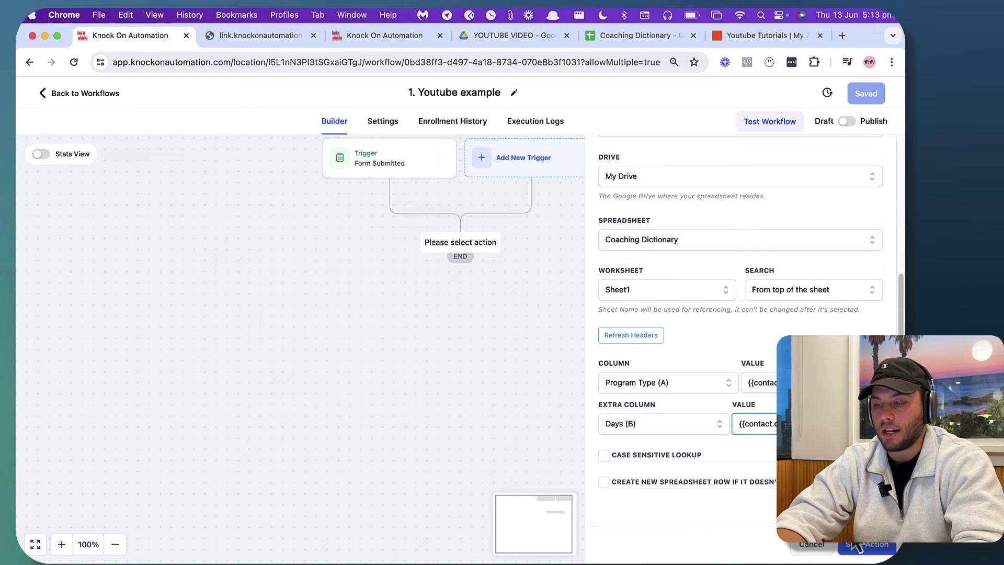
# Save the lookup action and then the workflow.
pyautogui.click(866, 546)
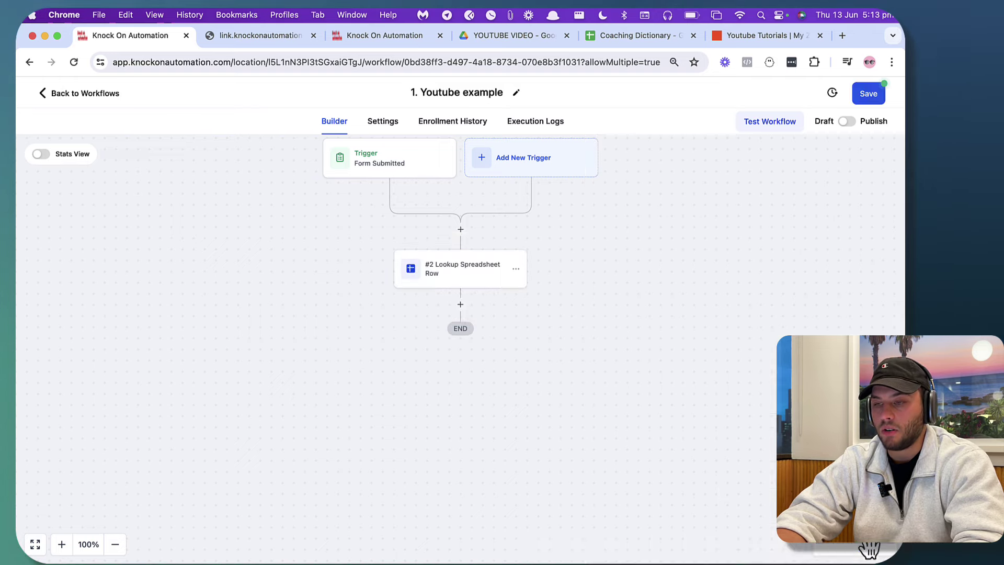
pyautogui.click(865, 97)
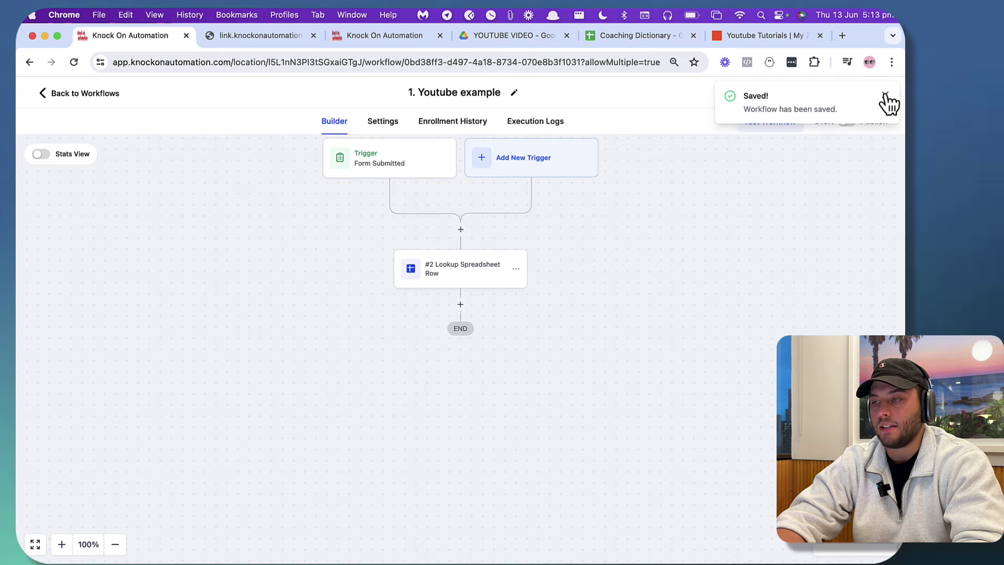
pyautogui.click(885, 97)
# Run a workflow test using the sample contact.
pyautogui.click(767, 125)
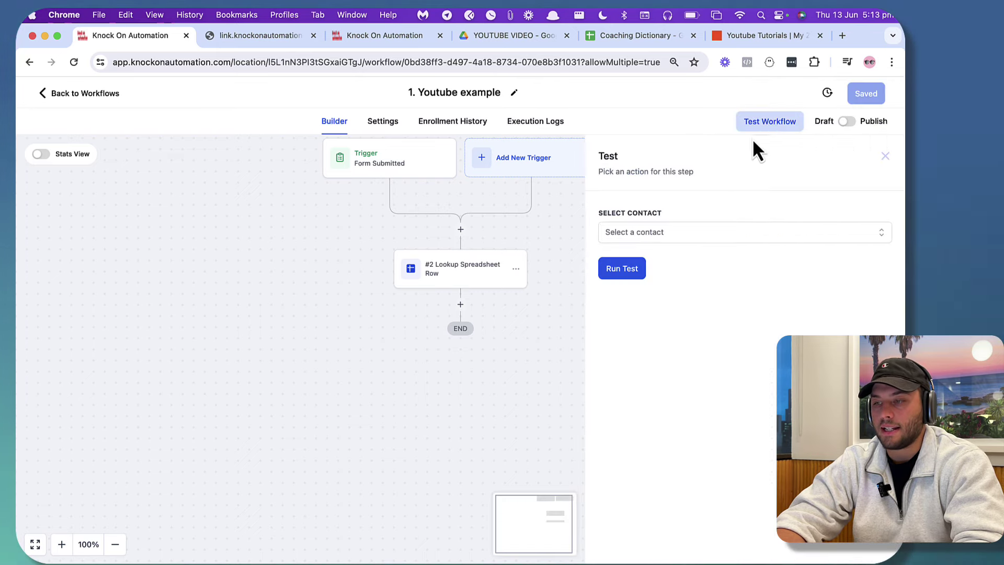
pyautogui.click(670, 235)
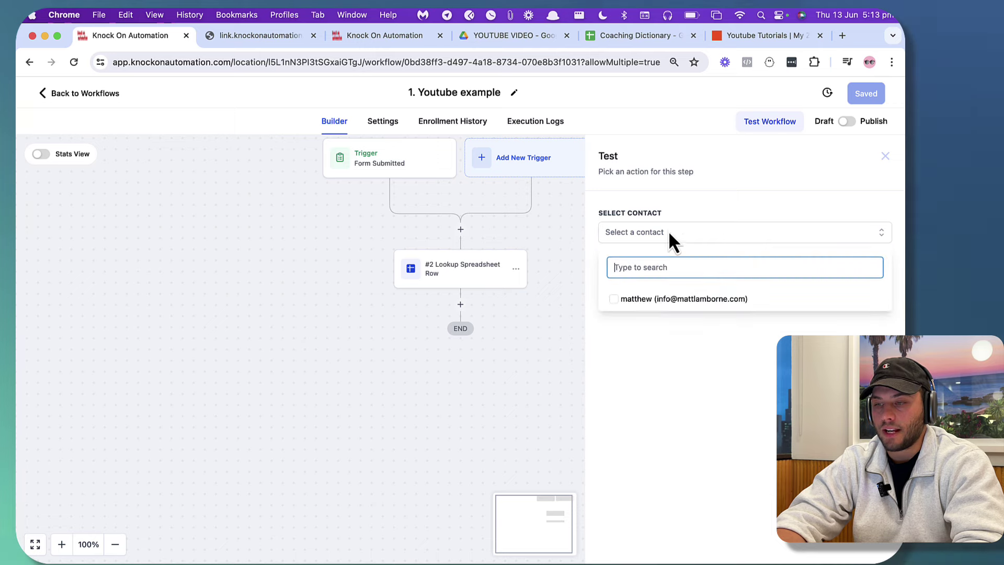
pyautogui.click(650, 300)
pyautogui.click(650, 358)
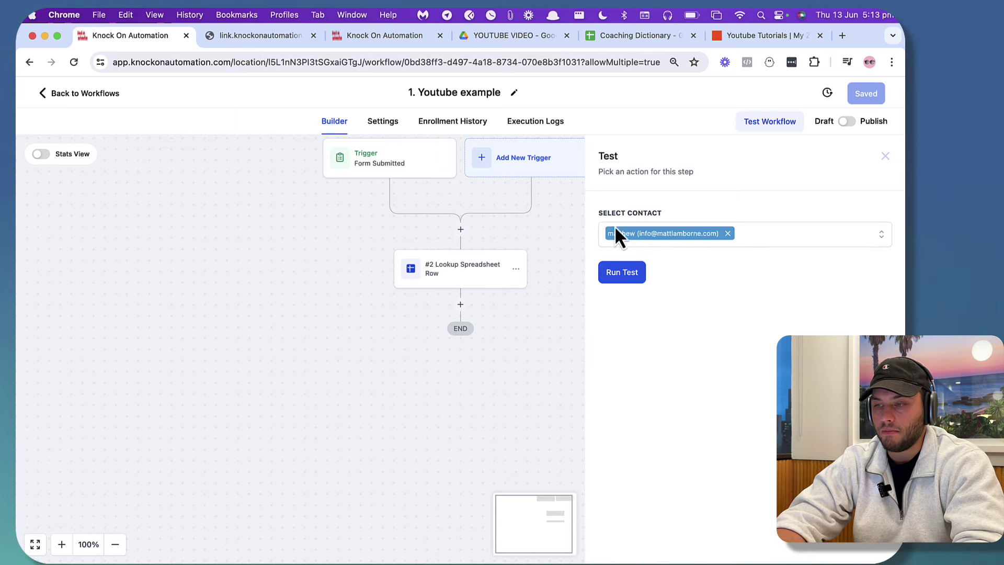
pyautogui.click(620, 277)
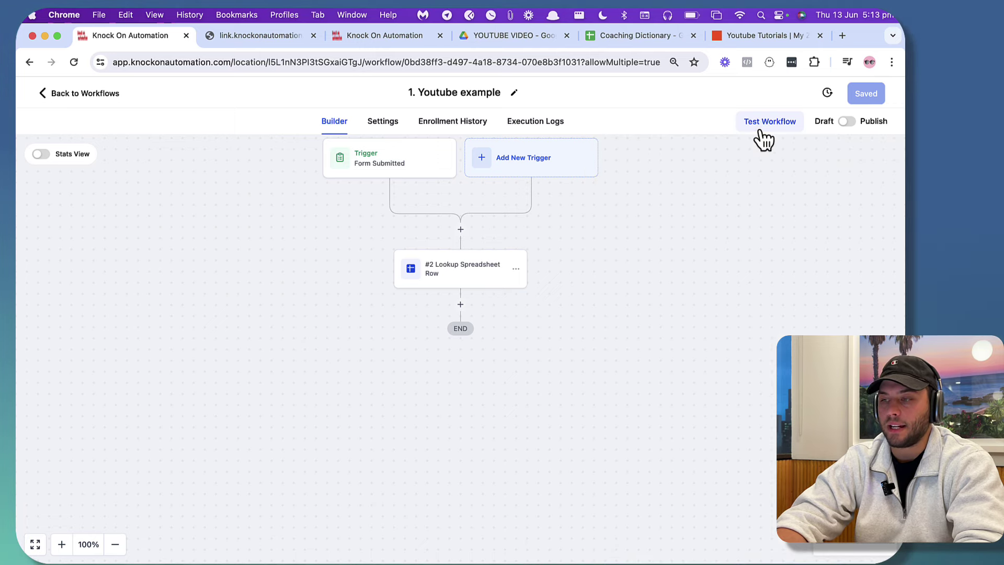
# Check the test run's execution log, which shows the Google Sheets lookup failed with no matching row.
pyautogui.click(449, 125)
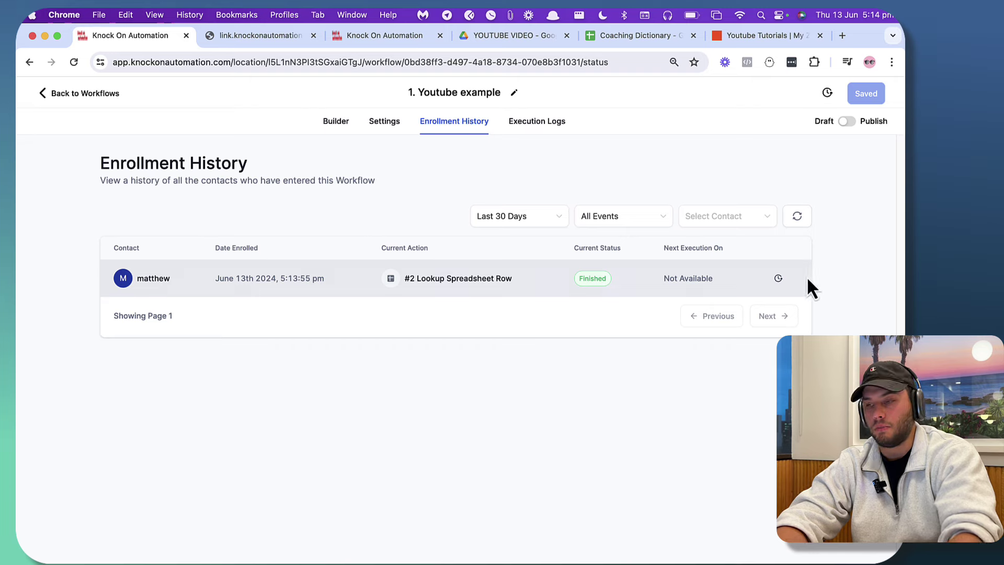
pyautogui.click(778, 278)
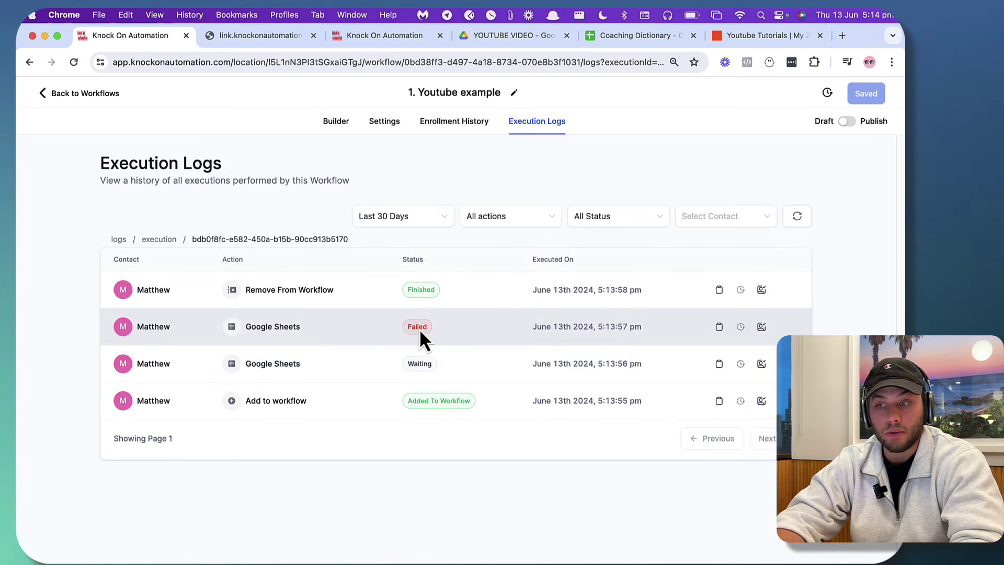
pyautogui.click(718, 327)
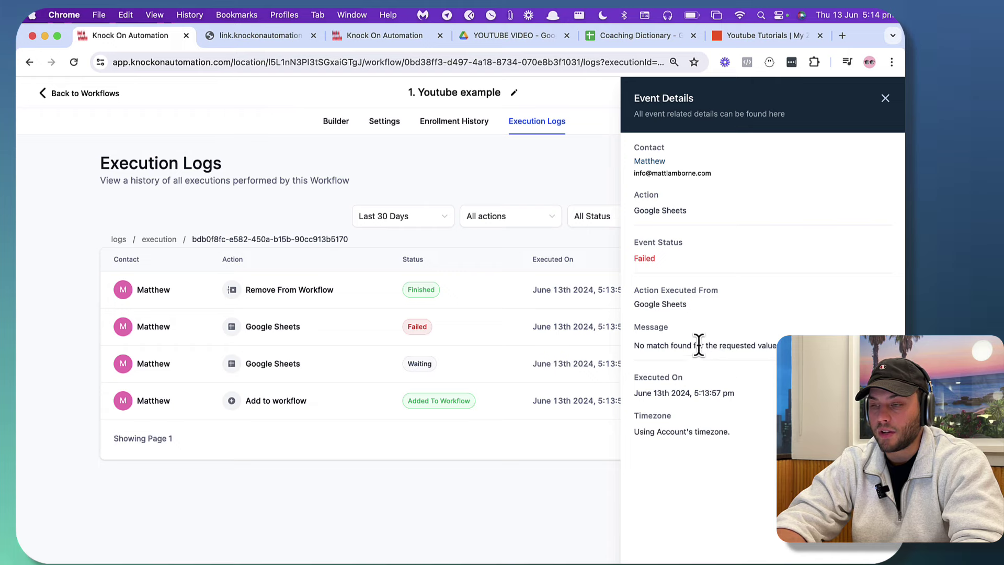
pyautogui.click(885, 99)
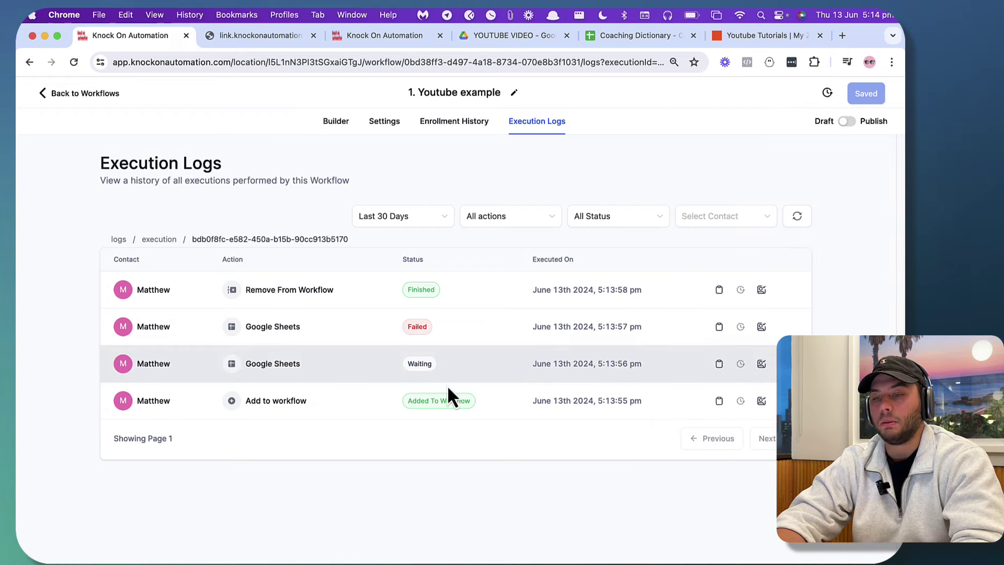
# Inspect the Full Body Program Type and Days cells A2, B2 and A4 in Coaching Dictionary.
pyautogui.click(639, 37)
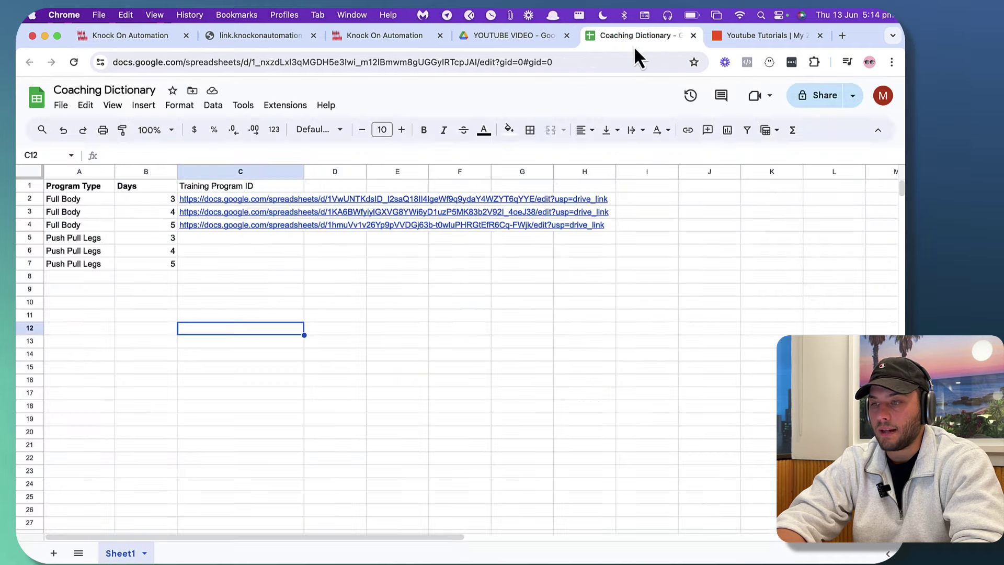
pyautogui.click(83, 199)
pyautogui.doubleClick(82, 199)
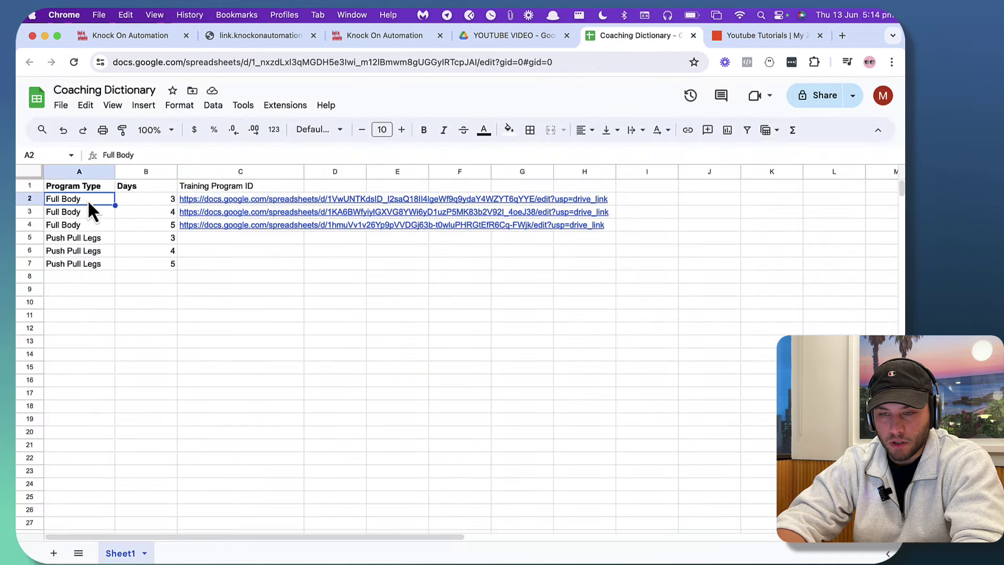
pyautogui.click(170, 200)
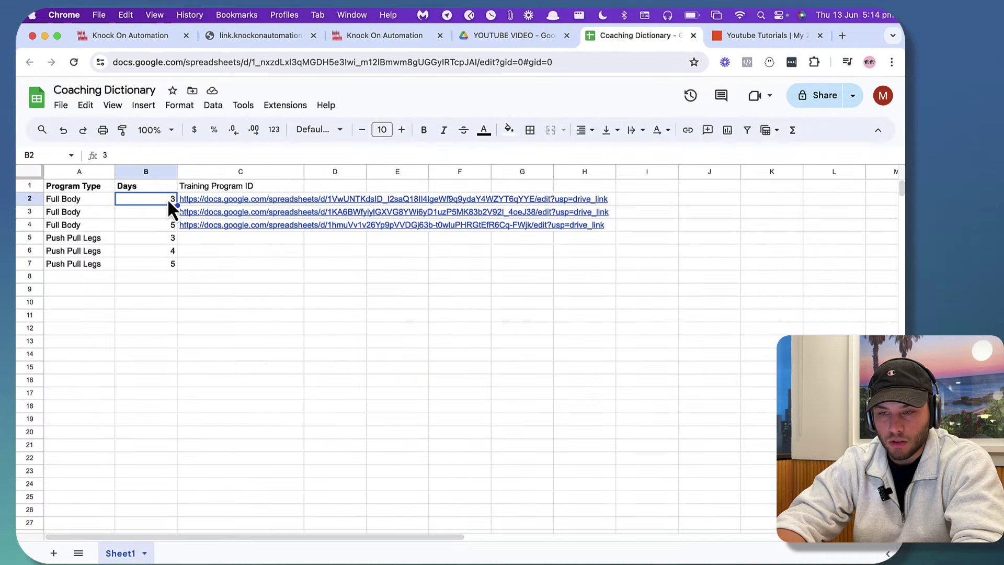
pyautogui.click(64, 226)
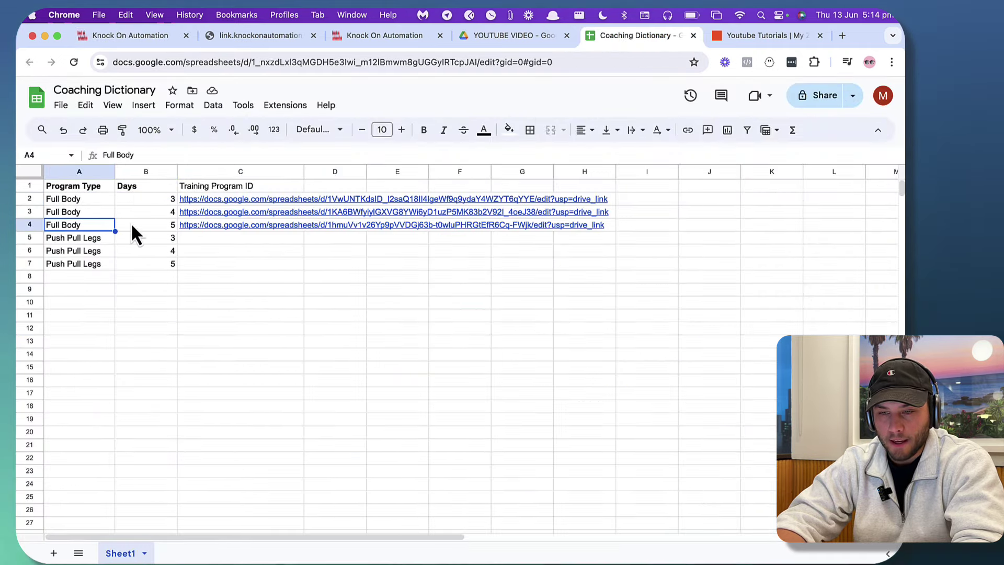
pyautogui.click(372, 35)
# Go from the execution logs back to the workflow builder canvas.
pyautogui.click(149, 36)
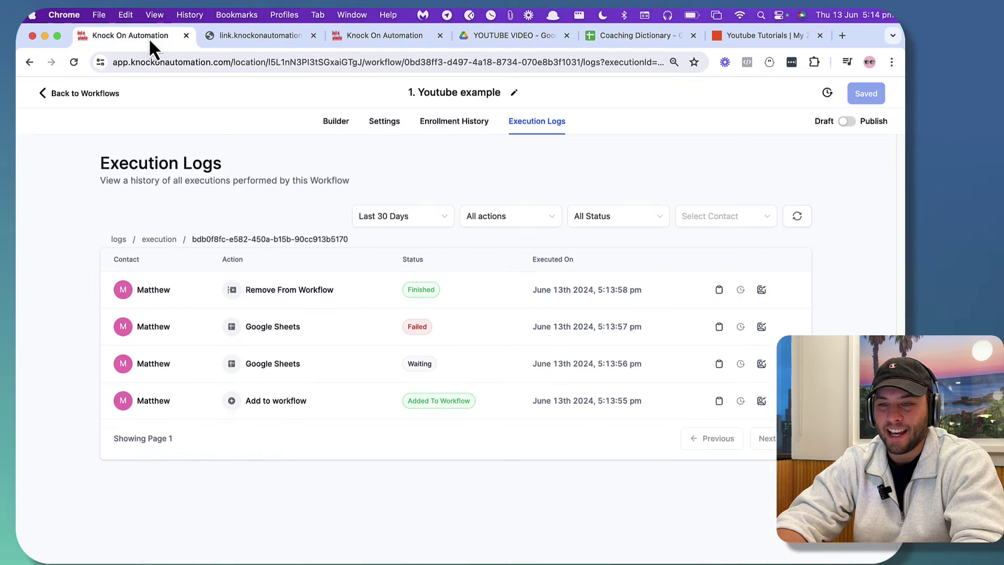
pyautogui.click(384, 125)
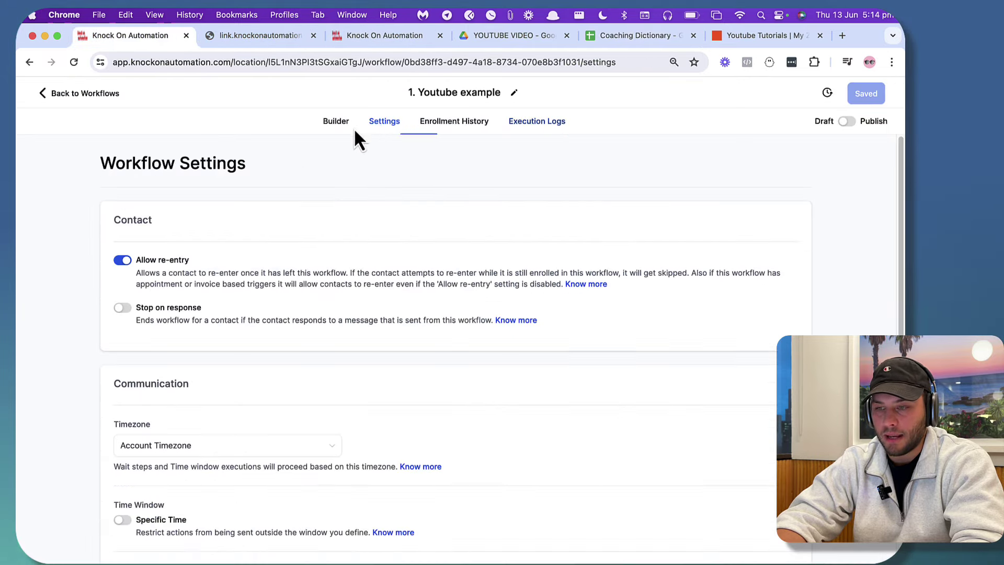
pyautogui.click(454, 125)
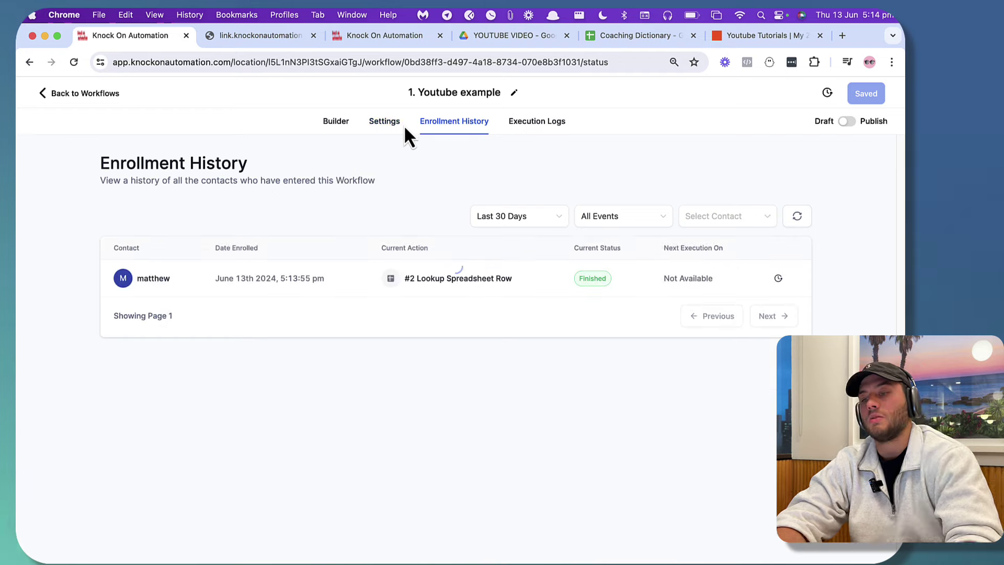
pyautogui.click(337, 124)
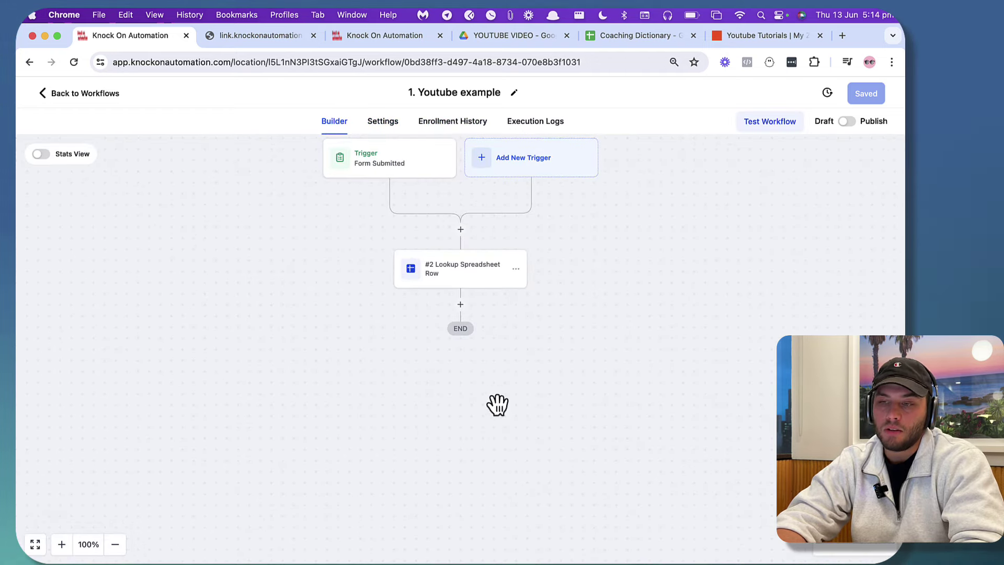
# Start a new step under the spreadsheet lookup and bring up the YOUTUBE VIDEO Drive folder.
pyautogui.click(461, 306)
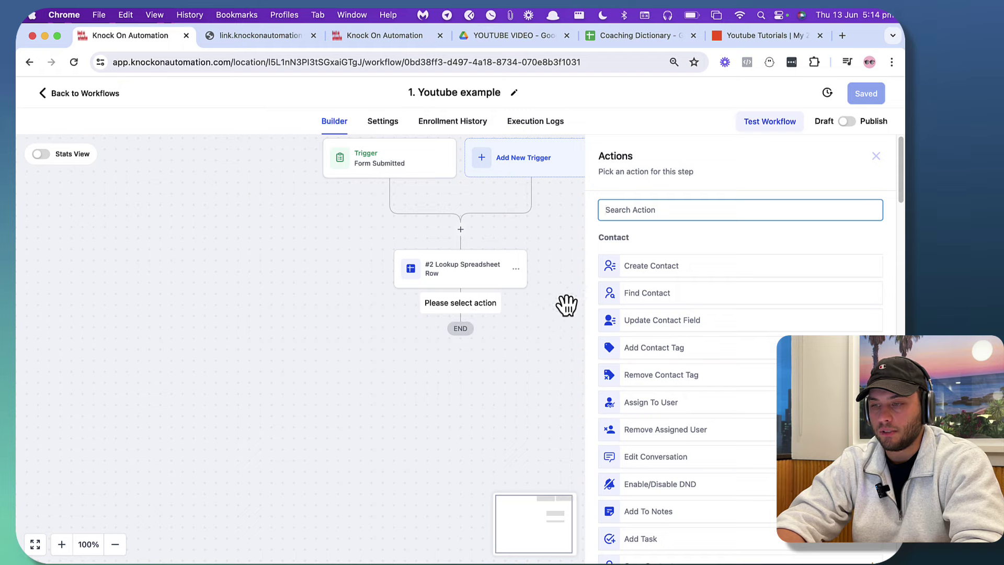
pyautogui.click(515, 269)
pyautogui.moveTo(557, 235); pyautogui.dragTo(394, 232)
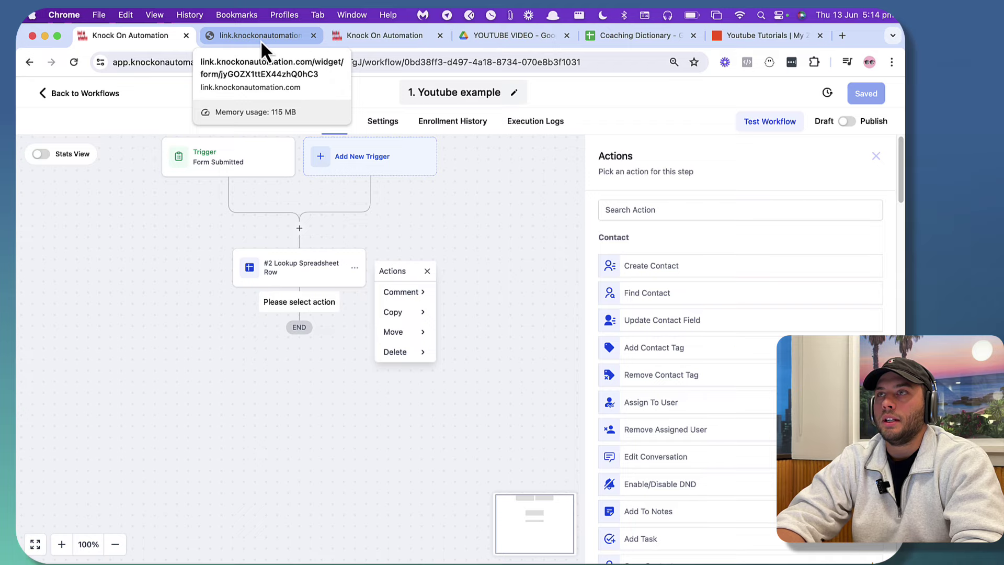
pyautogui.click(373, 35)
# Add a Testing sheet to Coaching Dictionary with 'Testing' in A1 and a wider column A.
pyautogui.click(526, 35)
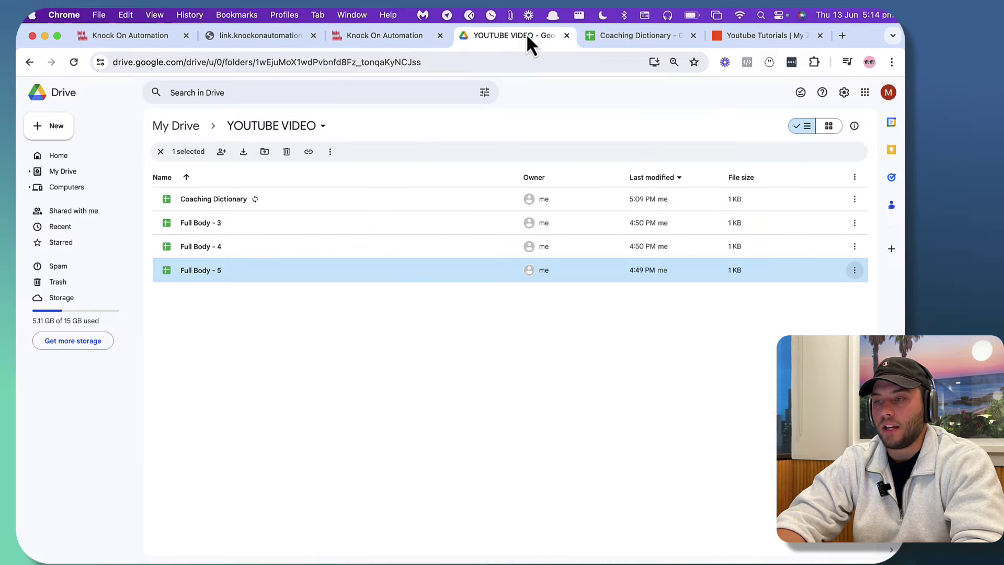
pyautogui.click(631, 36)
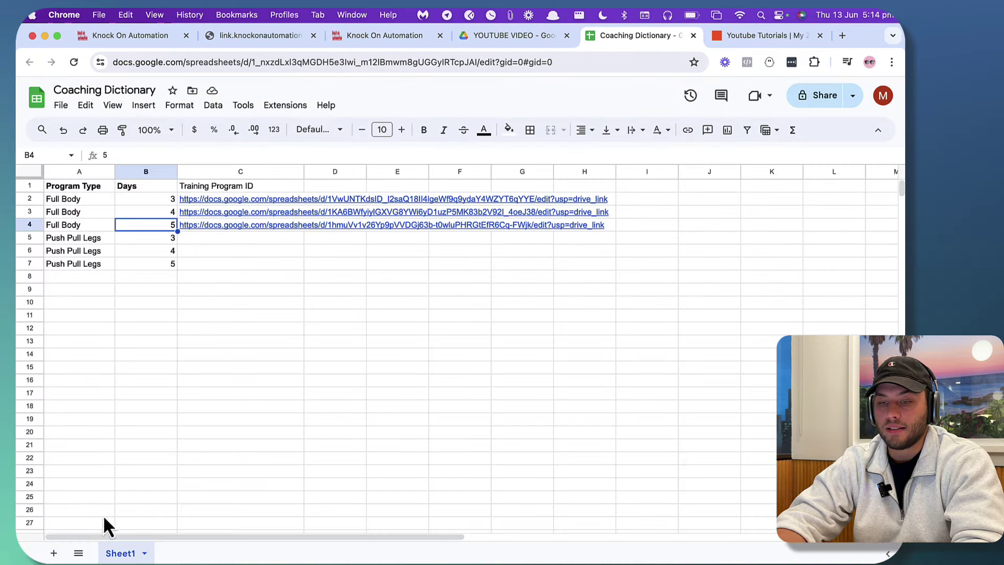
pyautogui.click(54, 553)
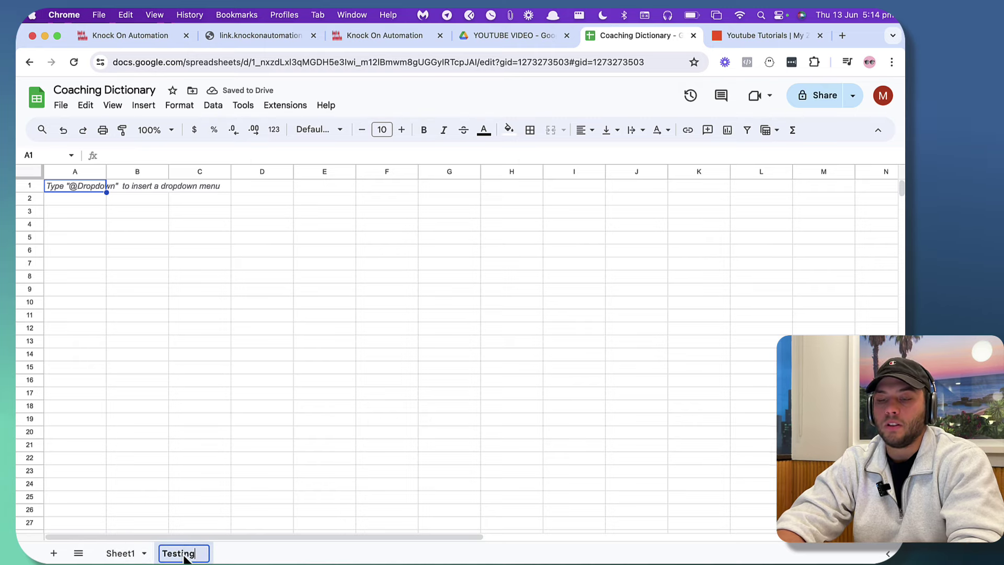
pyautogui.click(86, 187)
pyautogui.write('T')
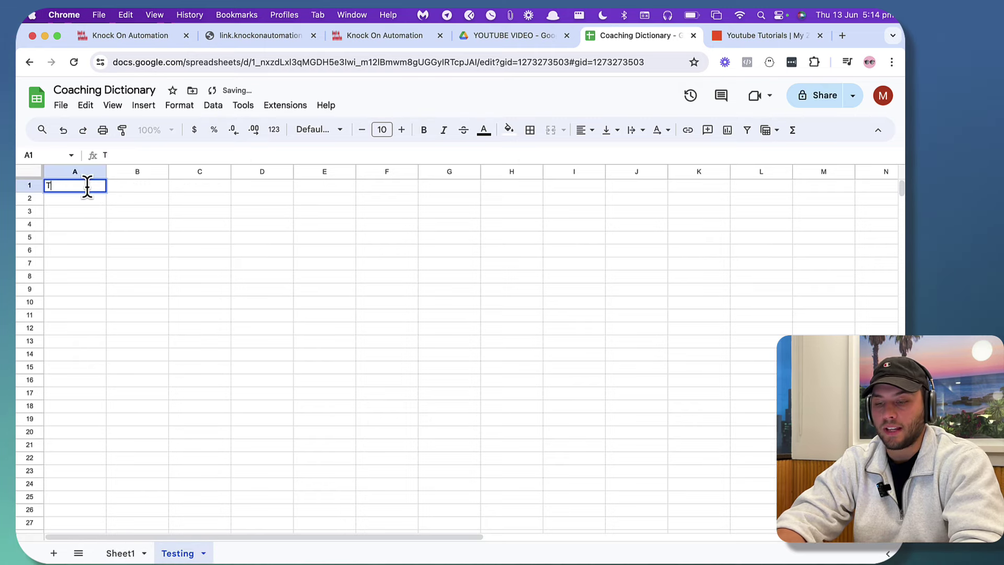
pyautogui.write('esting')
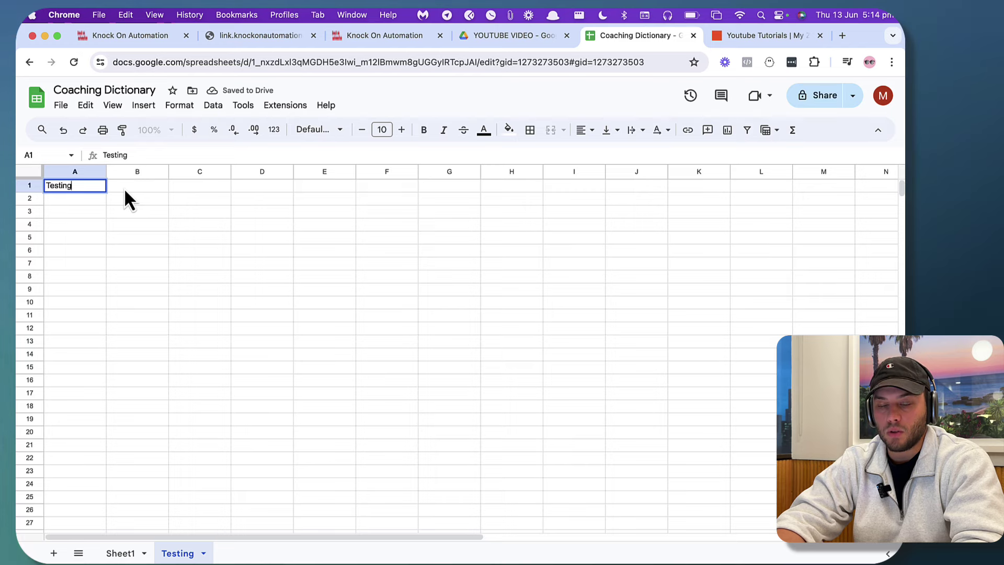
pyautogui.click(124, 187)
pyautogui.click(59, 204)
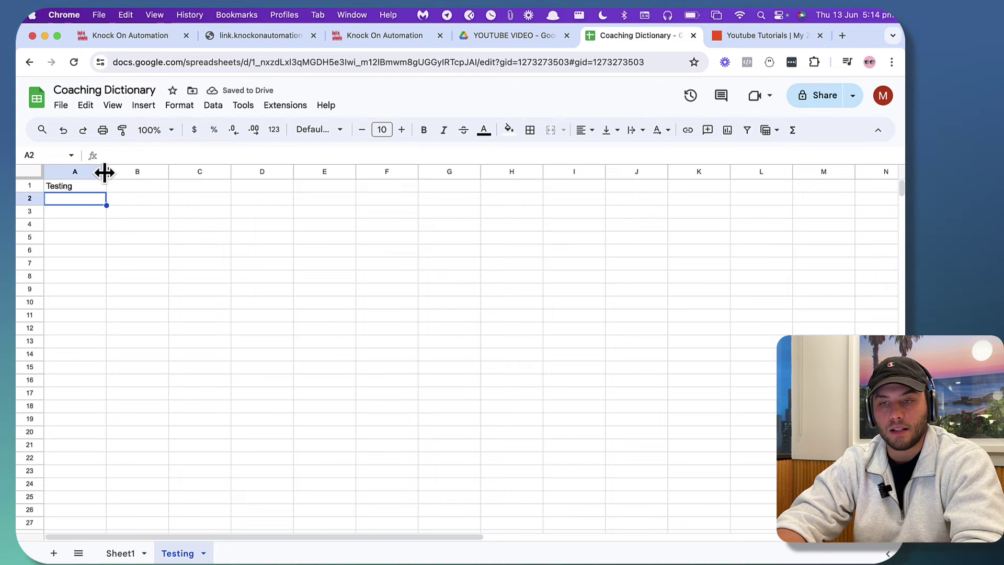
pyautogui.moveTo(106, 172); pyautogui.dragTo(229, 173)
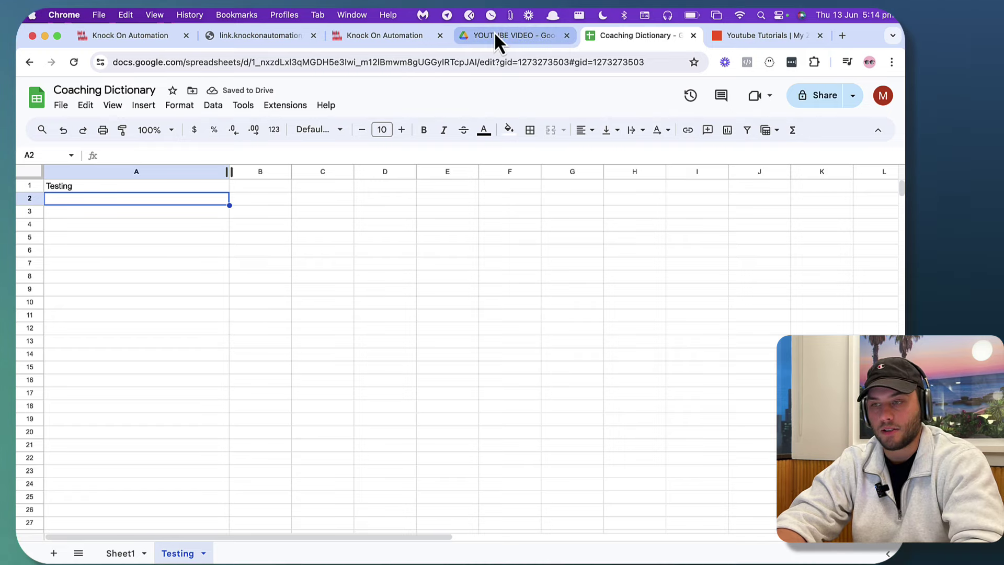
pyautogui.click(353, 35)
# Add a Google Sheets Create Spreadsheet Row action after the lookup step.
pyautogui.click(159, 33)
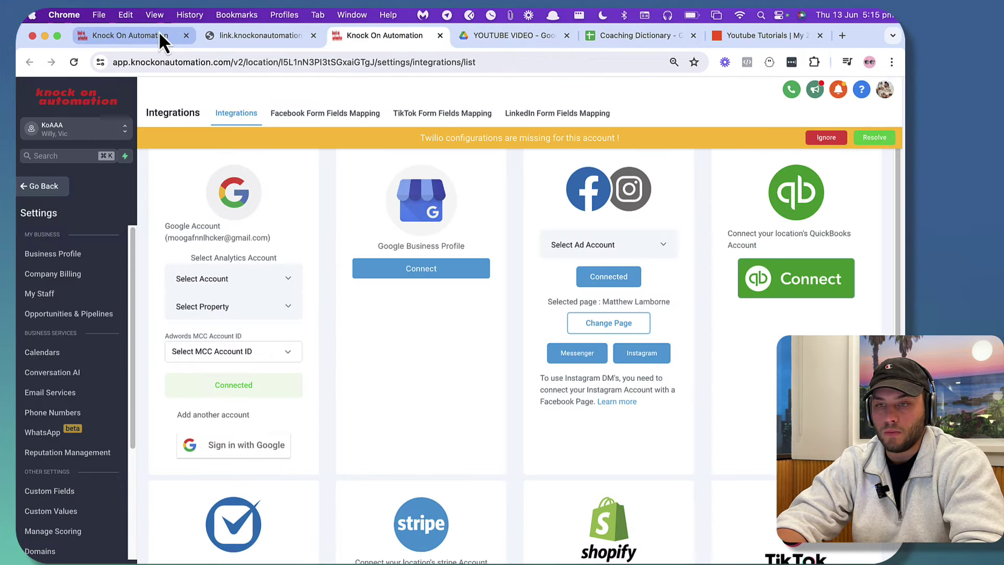
pyautogui.click(418, 286)
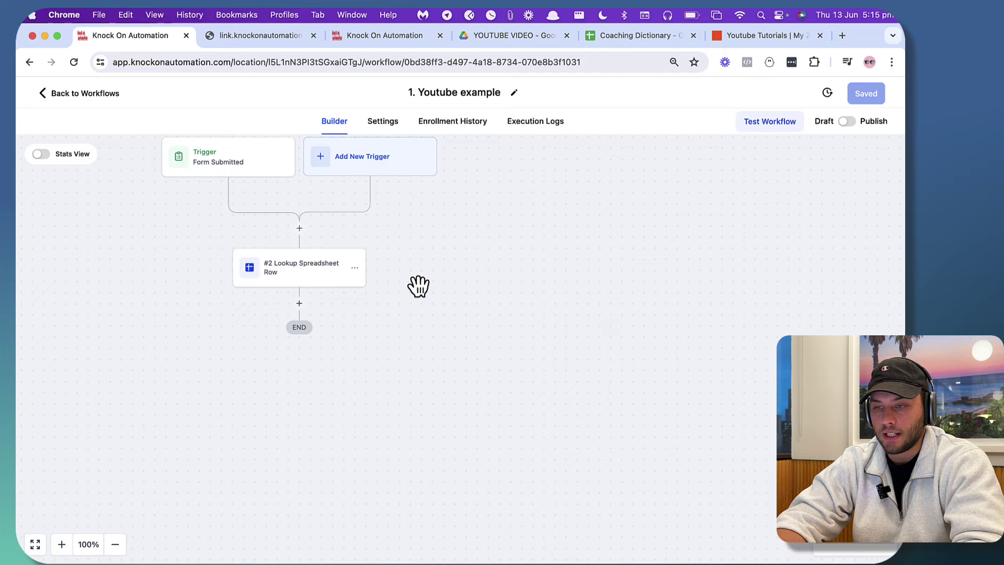
pyautogui.click(354, 270)
pyautogui.click(372, 249)
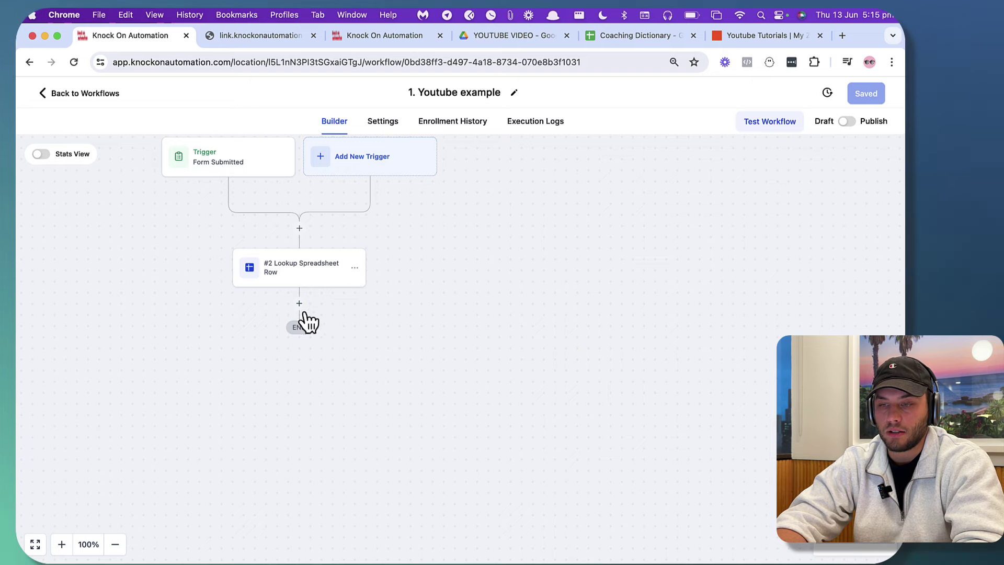
pyautogui.click(299, 304)
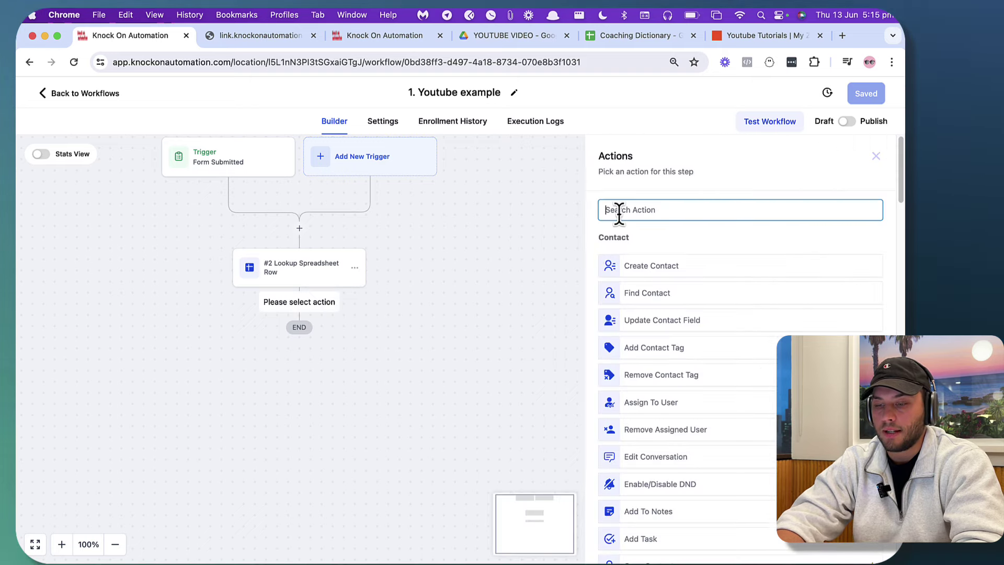
pyautogui.write('googl')
pyautogui.click(656, 261)
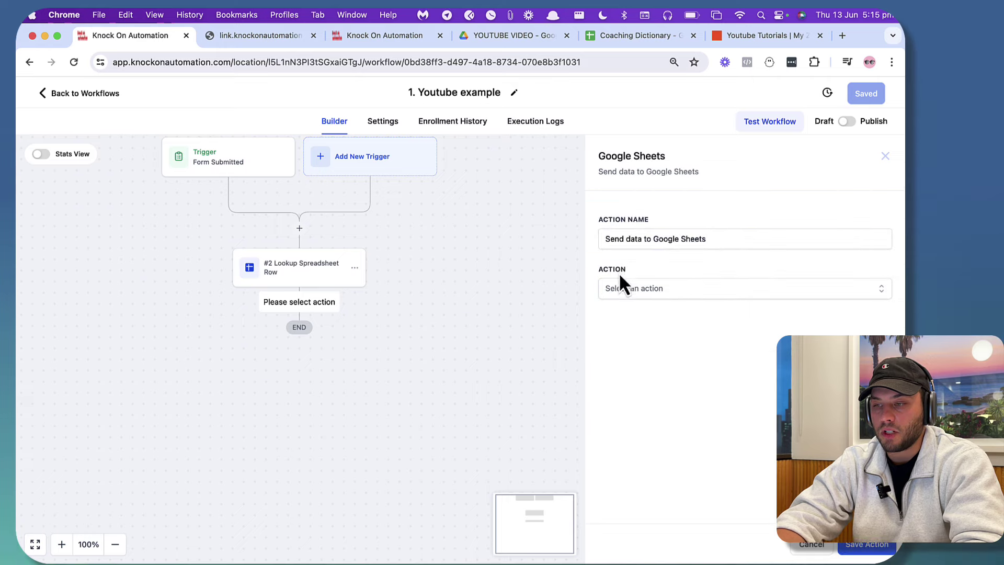
pyautogui.click(622, 288)
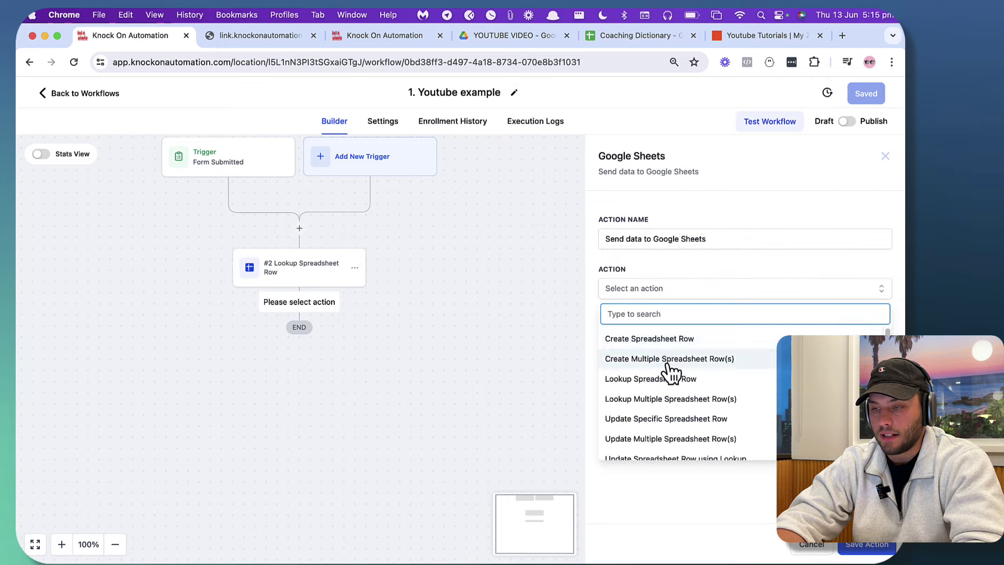
pyautogui.click(668, 340)
# Target the Google account, My Drive, Coaching Dictionary, Testing worksheet, columns Testing (A) to Testing (A).
pyautogui.click(645, 339)
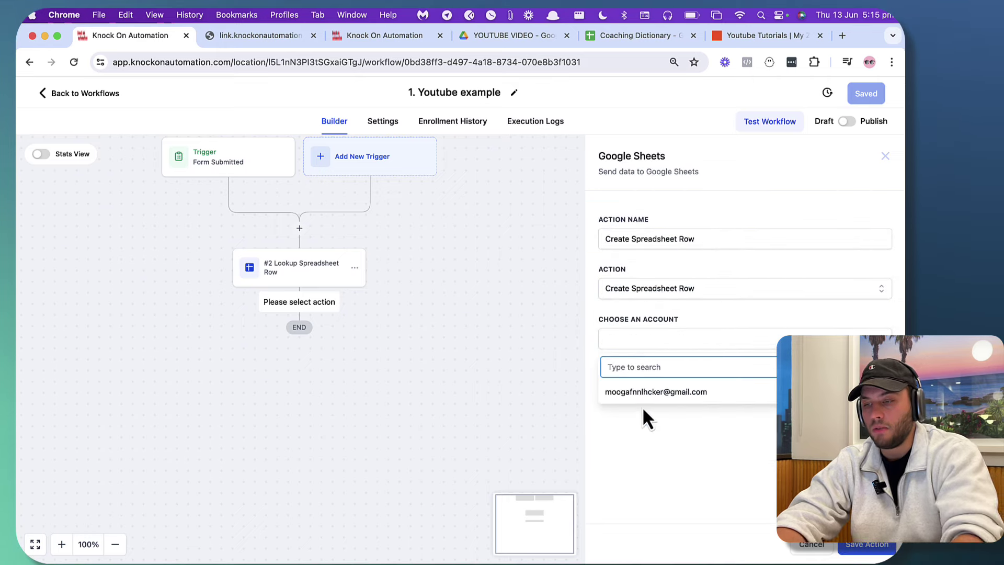
pyautogui.click(640, 391)
pyautogui.click(639, 389)
pyautogui.click(630, 441)
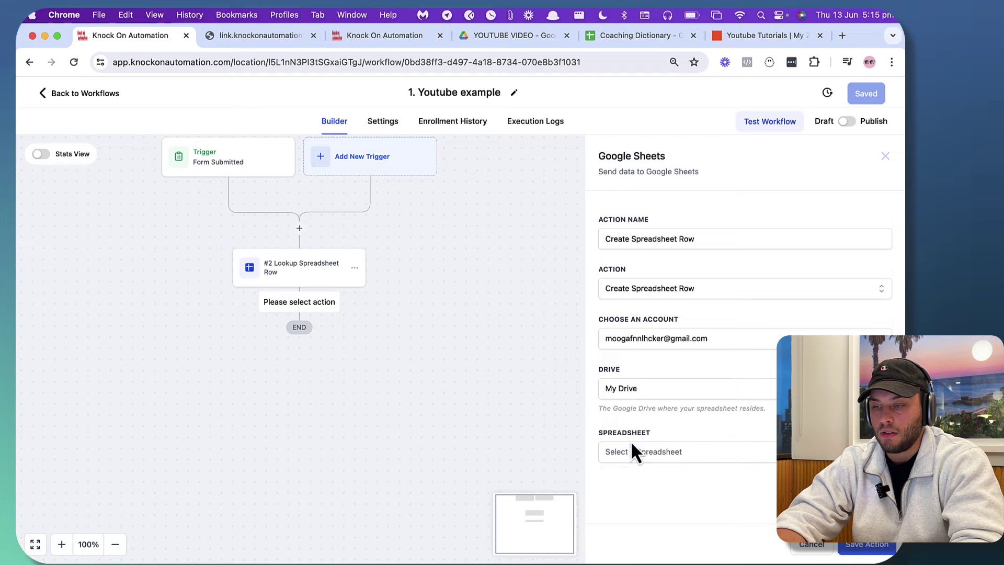
pyautogui.click(632, 449)
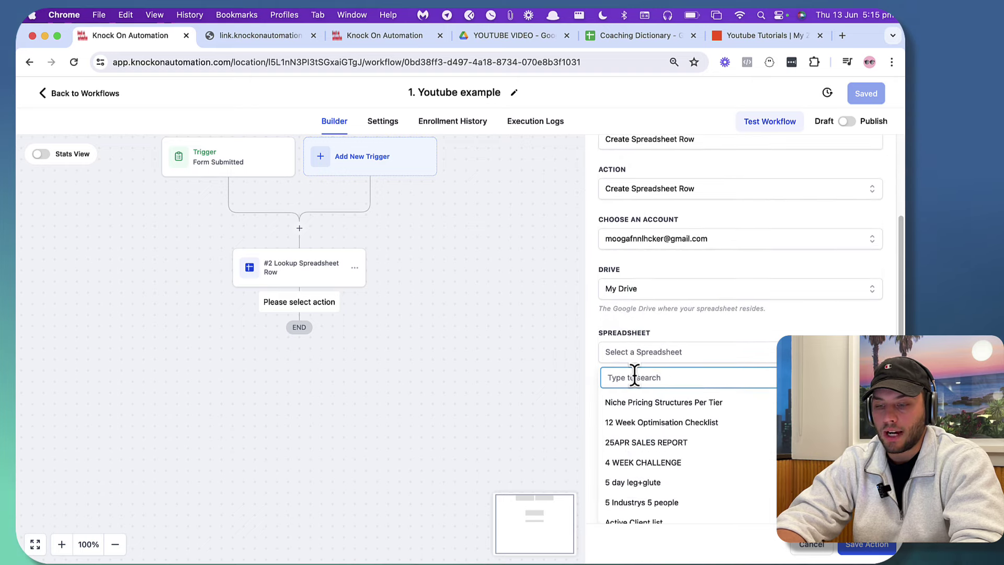
pyautogui.write('coachi')
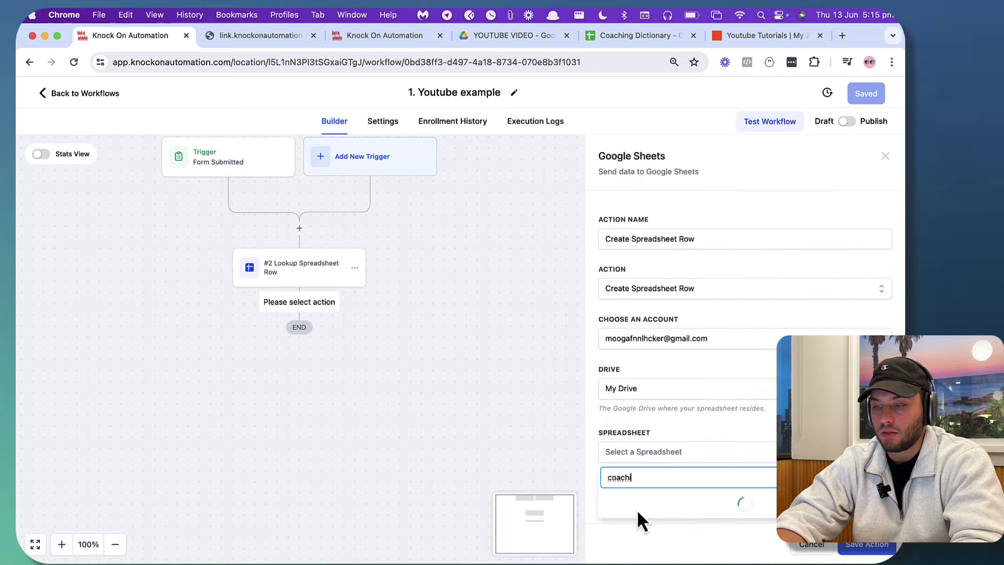
pyautogui.click(639, 501)
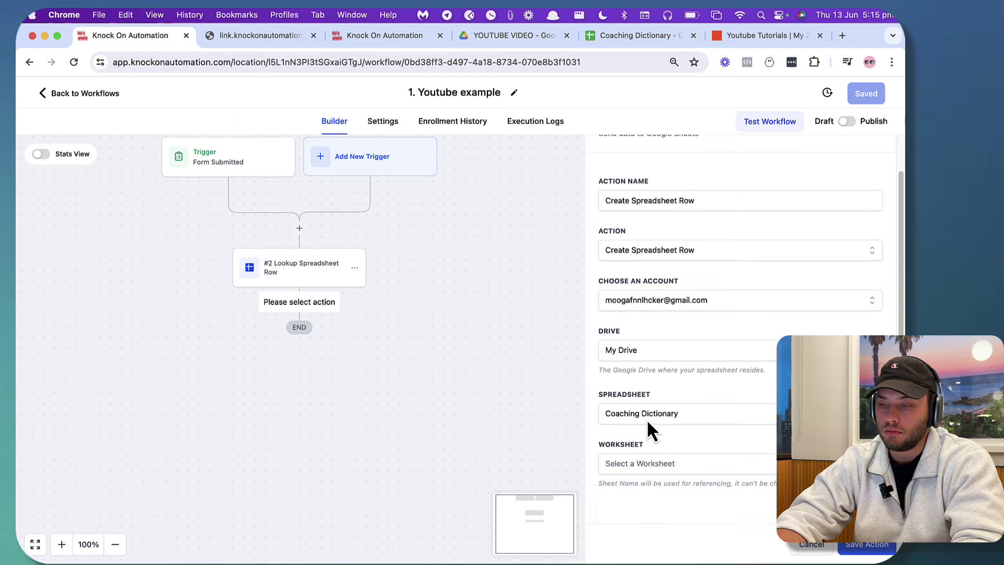
pyautogui.click(632, 463)
pyautogui.click(628, 510)
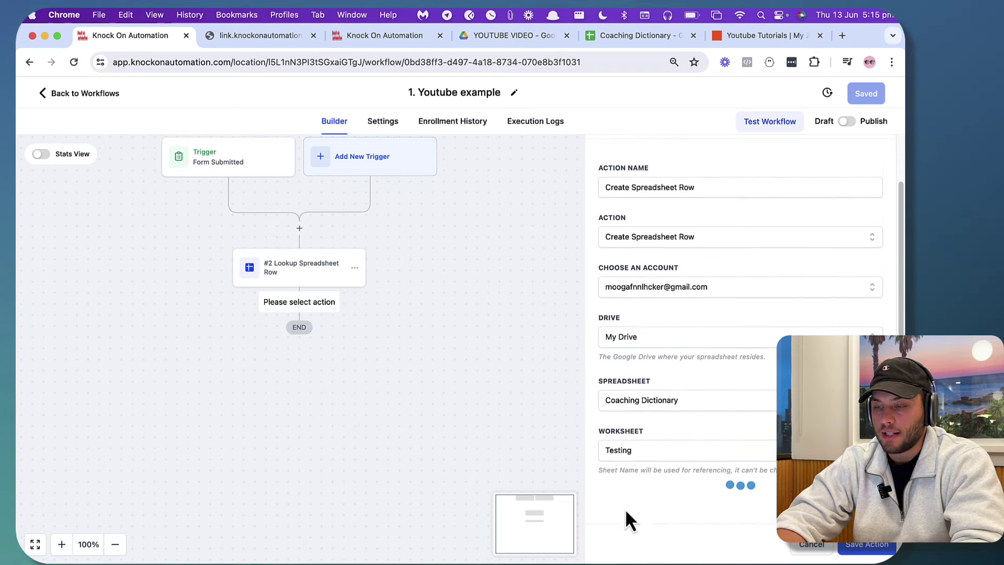
pyautogui.click(654, 481)
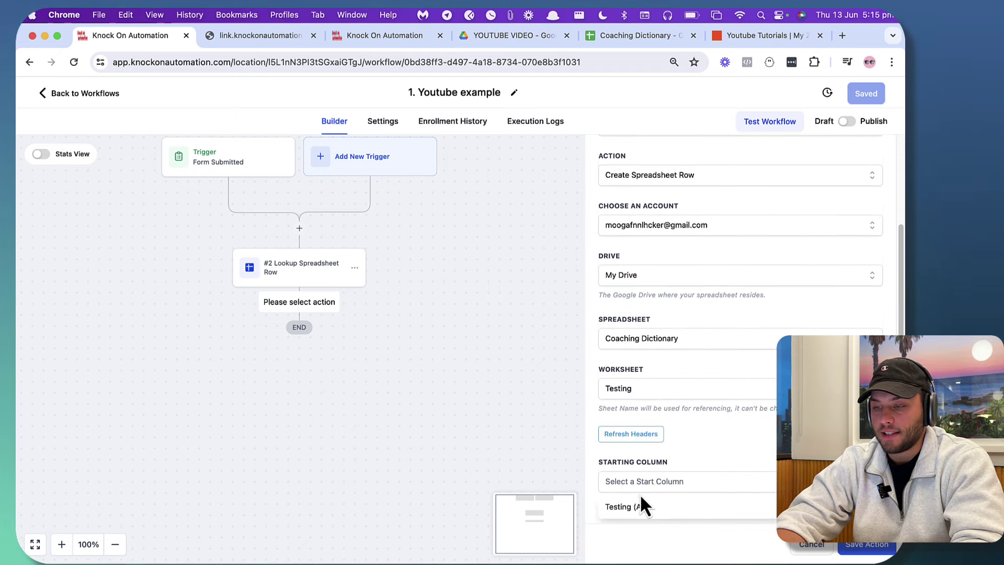
pyautogui.click(642, 506)
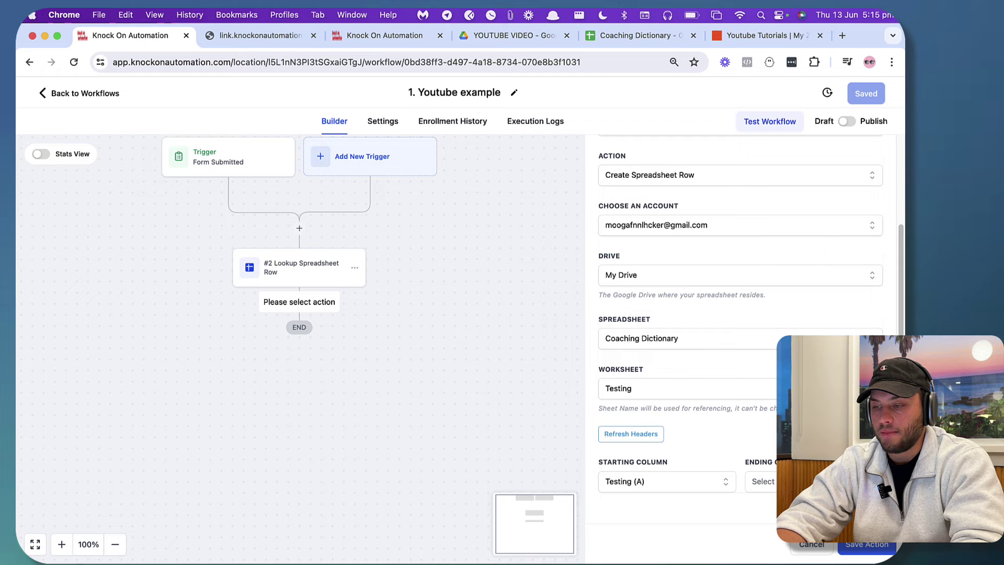
pyautogui.click(763, 506)
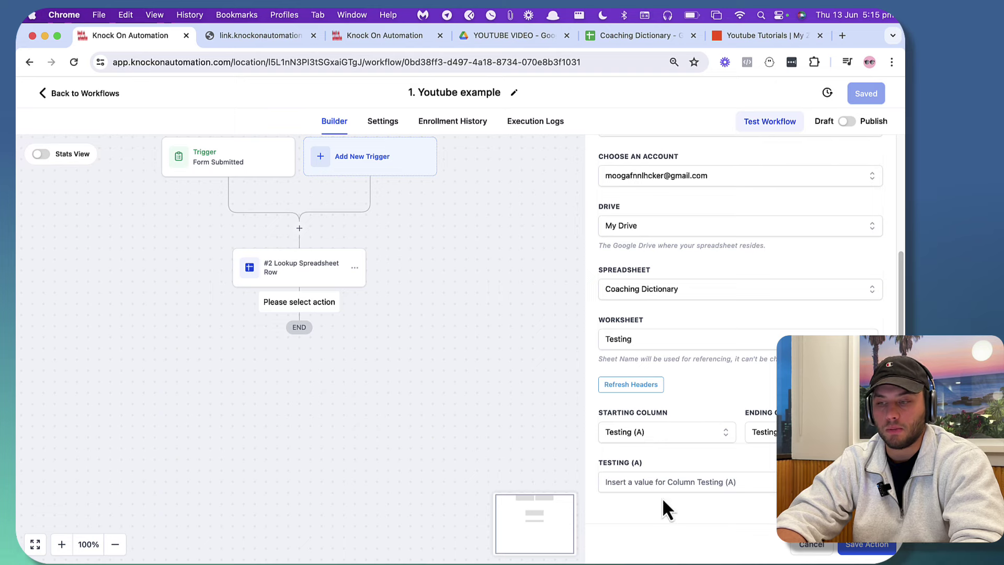
# Fill column A with the workout-preference and Days custom fields and save the action.
pyautogui.click(656, 481)
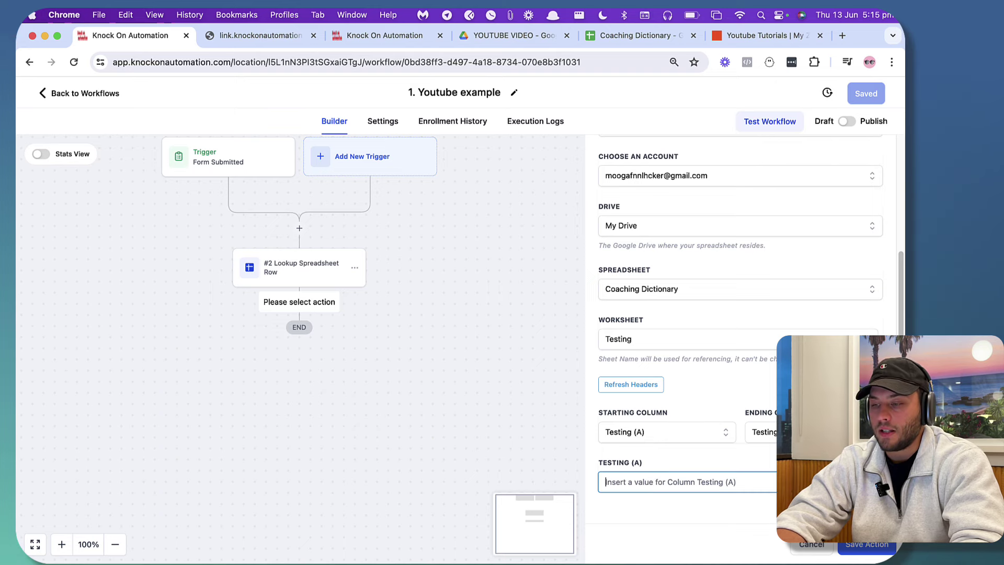
pyautogui.scroll(-4, 745, 375)
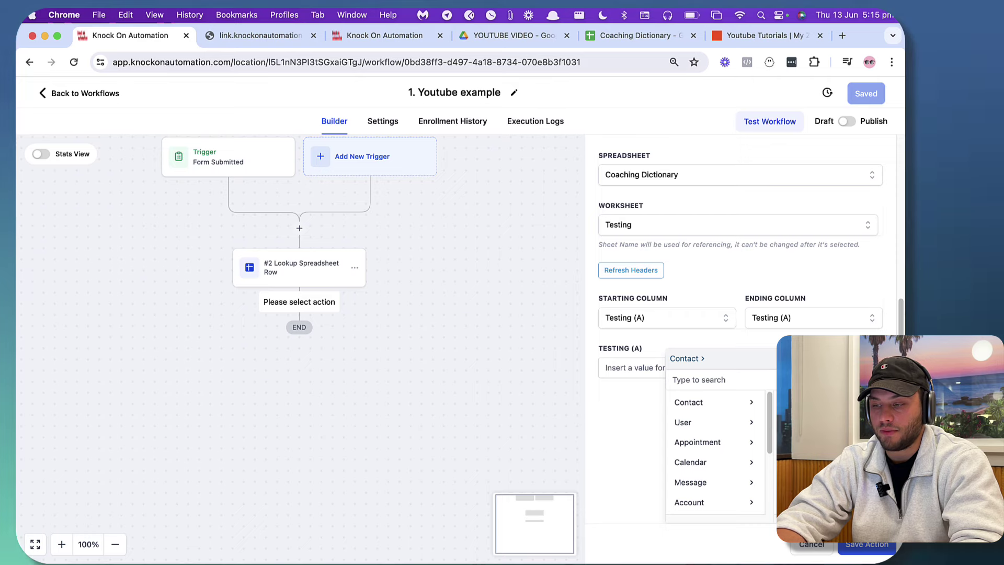
pyautogui.click(688, 402)
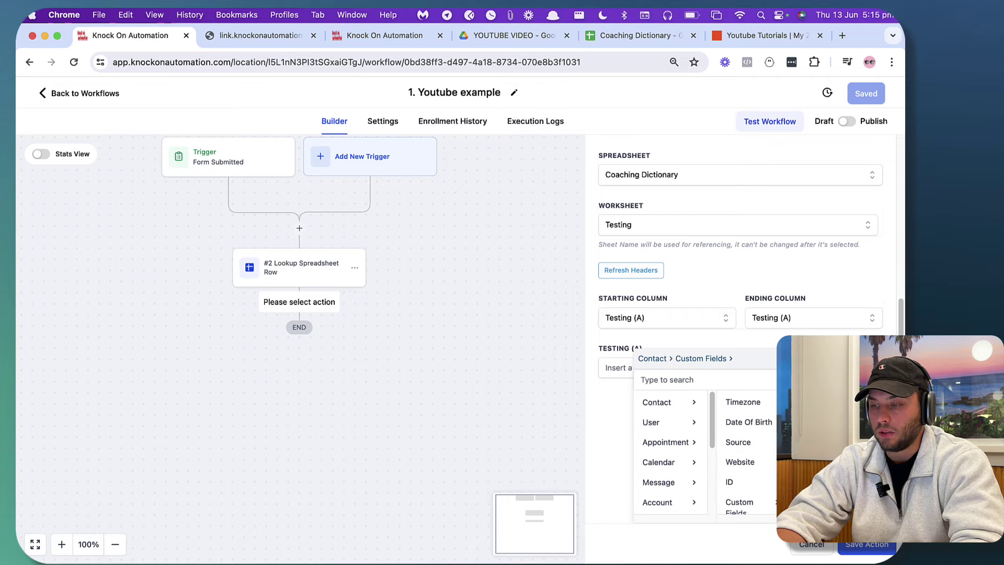
pyautogui.click(815, 402)
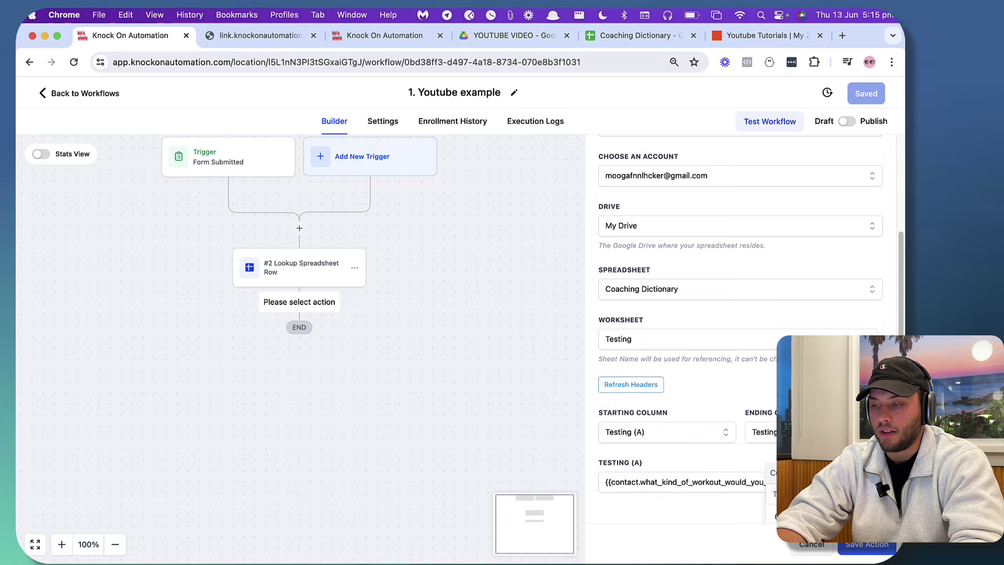
pyautogui.scroll(-3, 739, 340)
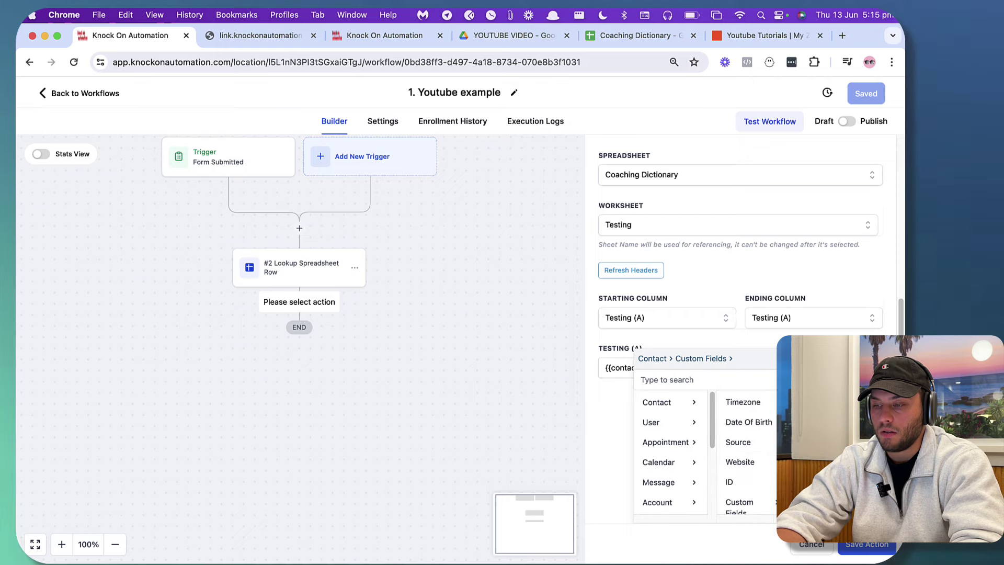
pyautogui.write('days')
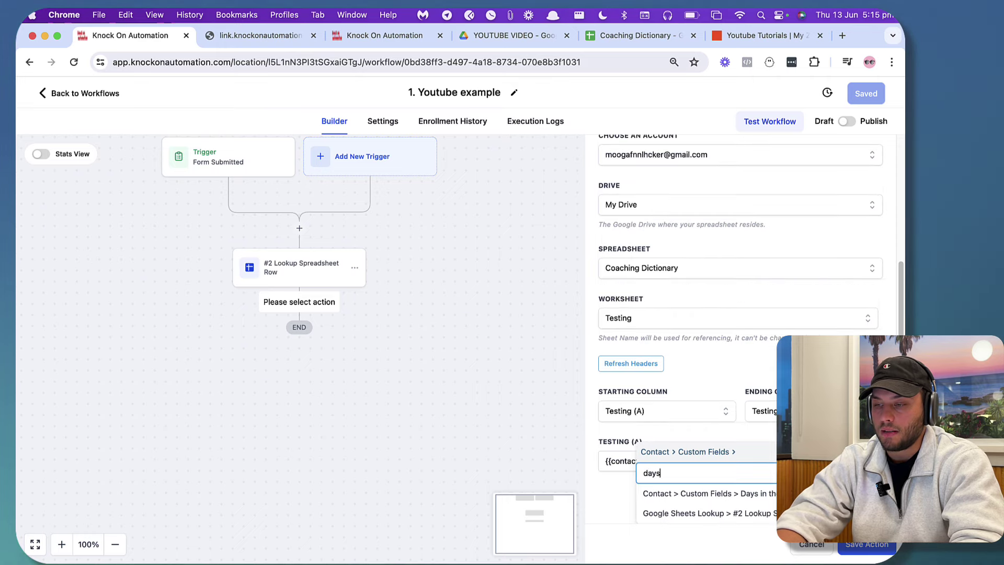
pyautogui.click(763, 494)
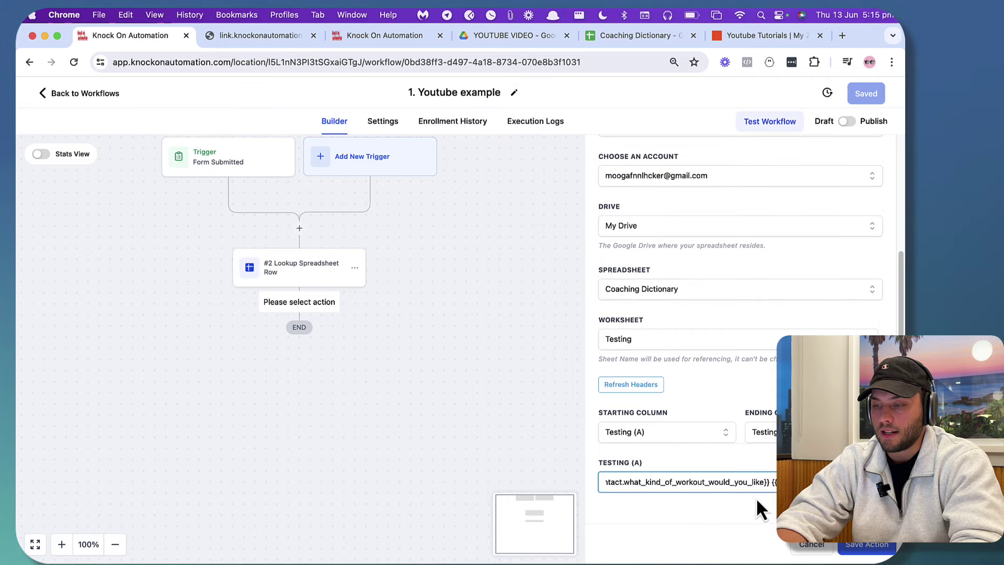
pyautogui.click(859, 546)
# Save the workflow and confirm Allow re-entry is on in Settings.
pyautogui.click(874, 95)
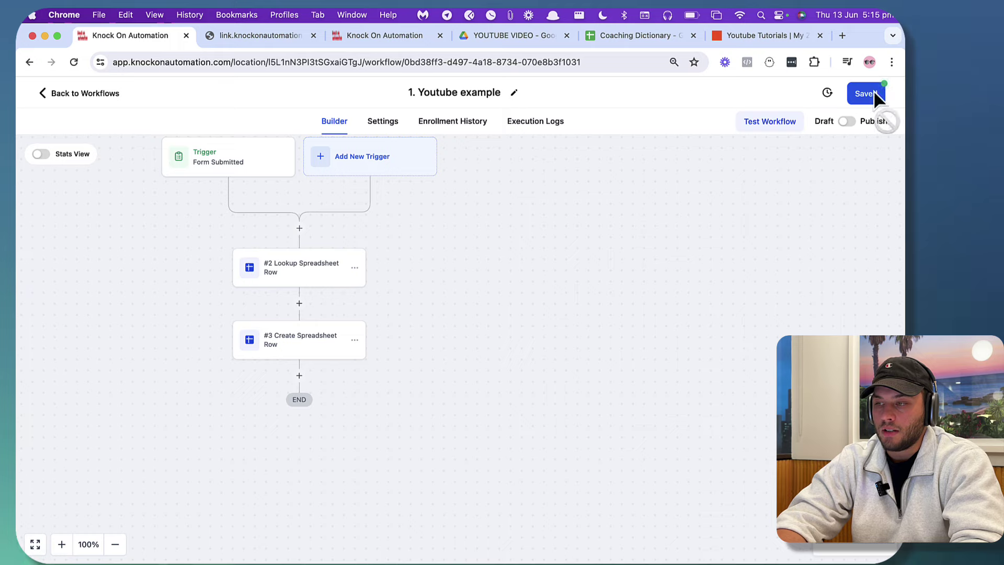
pyautogui.click(383, 125)
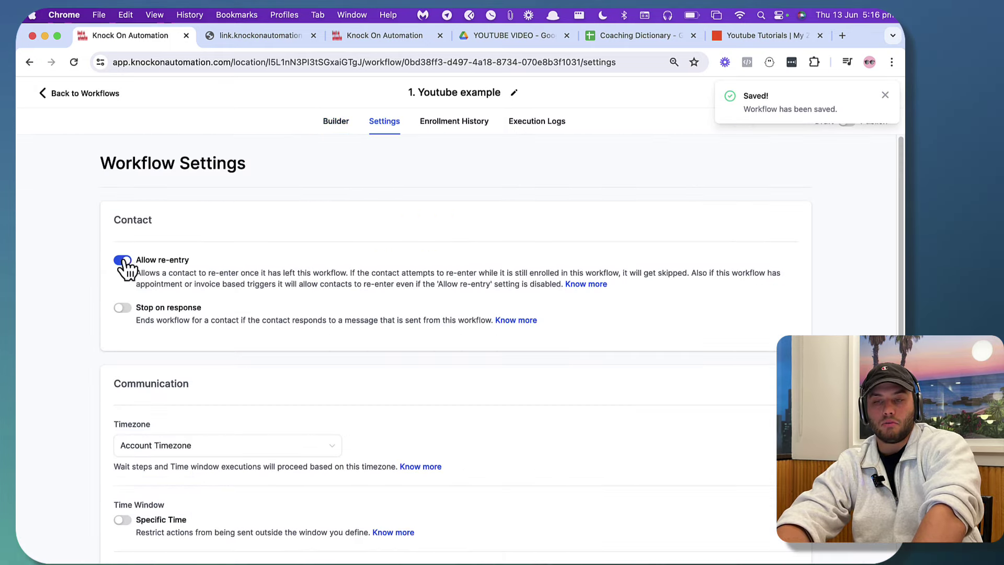
pyautogui.click(337, 124)
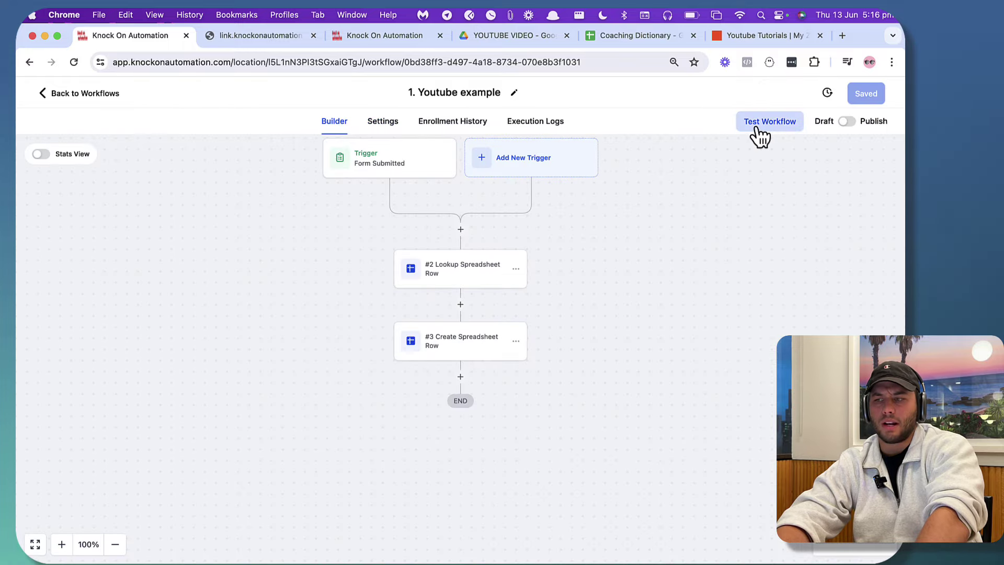
# Run a workflow test with the one available sample contact.
pyautogui.click(760, 135)
pyautogui.click(639, 233)
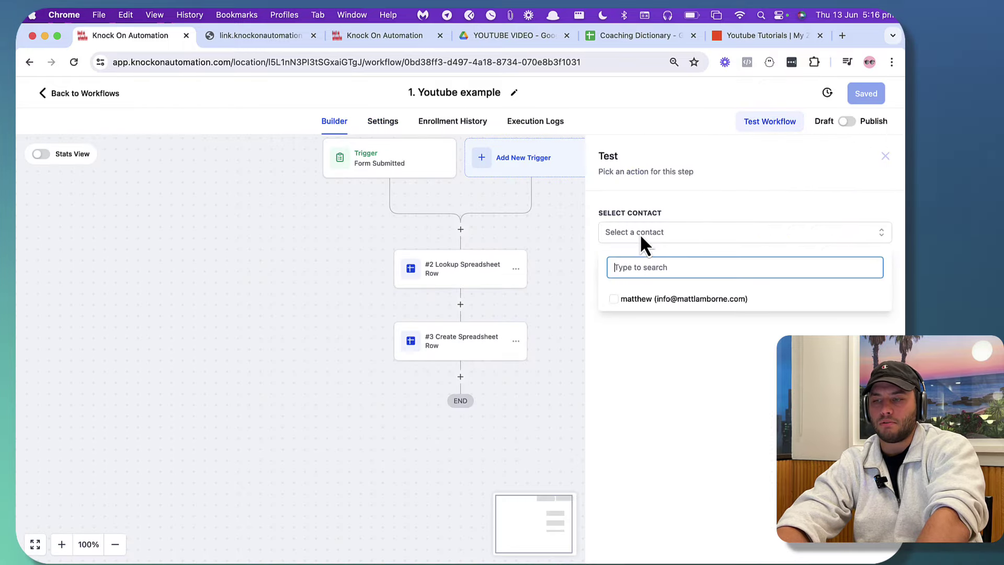
pyautogui.click(637, 307)
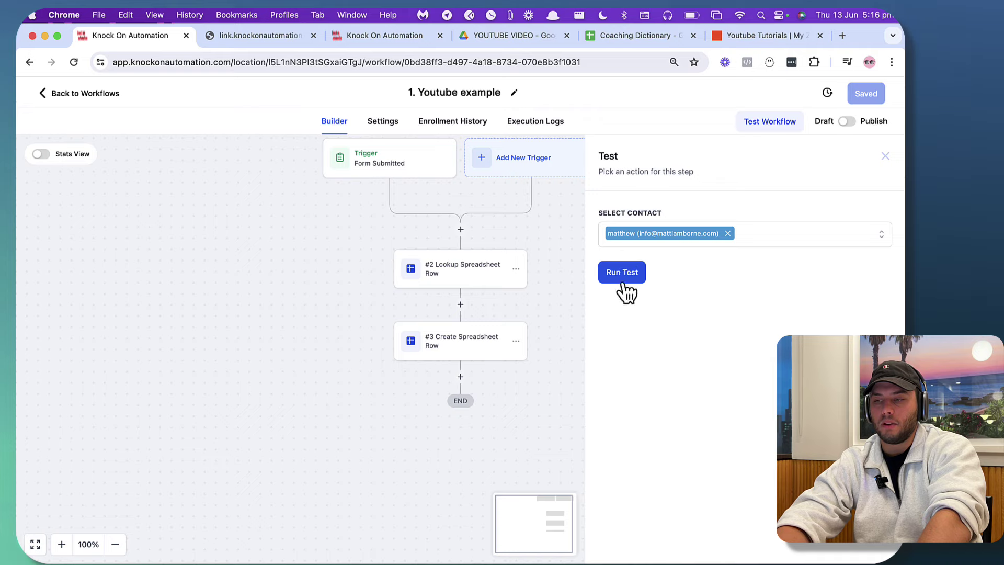
pyautogui.click(622, 277)
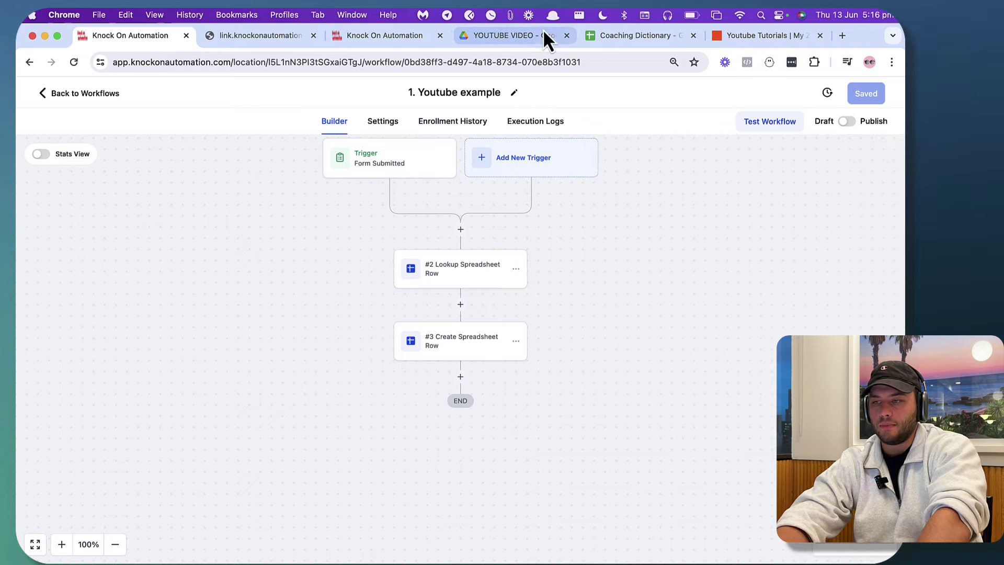
# Check that the Testing sheet's A2 now holds 'Full Body 5'.
pyautogui.click(637, 35)
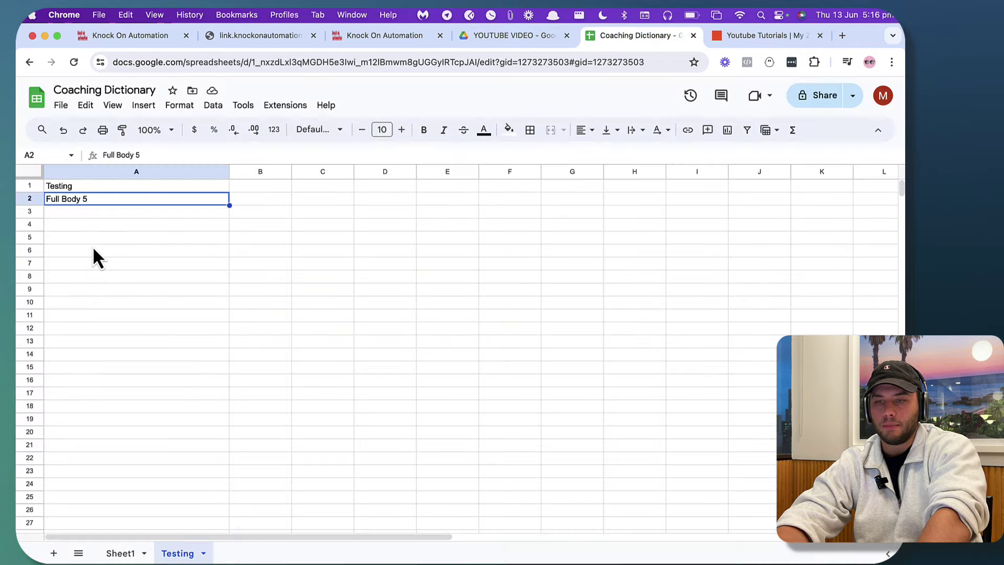
pyautogui.doubleClick(110, 199)
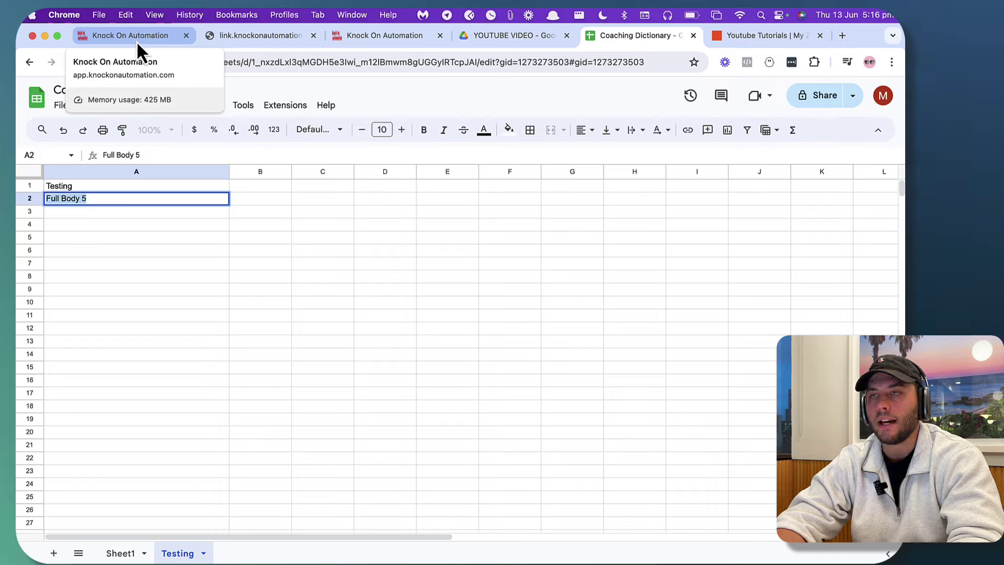
pyautogui.click(263, 37)
pyautogui.click(384, 35)
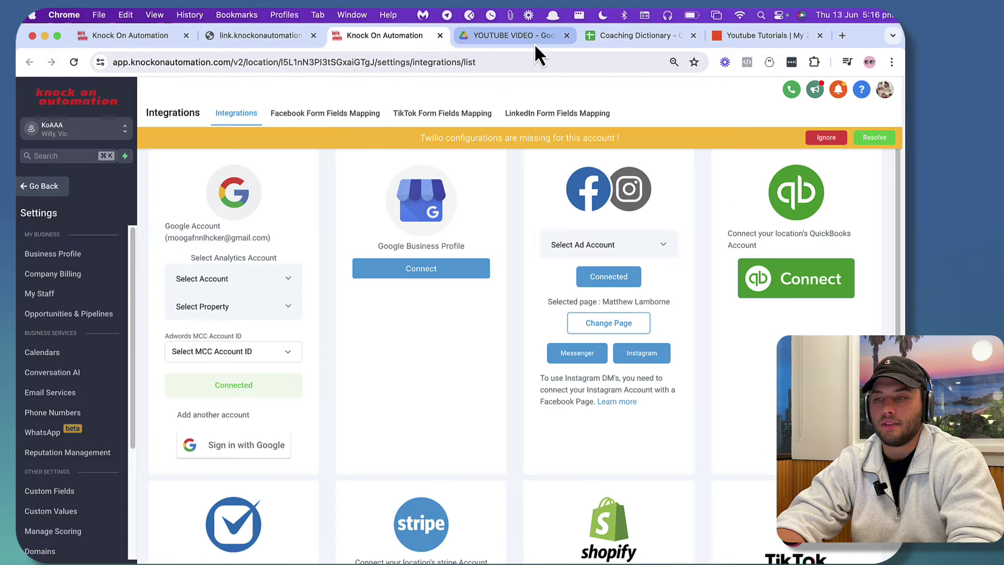
pyautogui.click(622, 35)
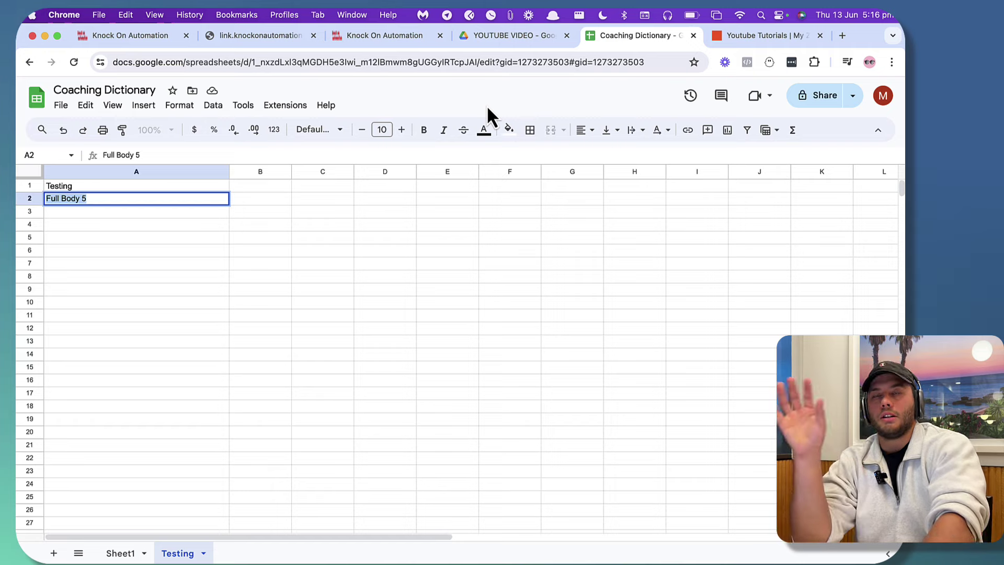
# Review the Lookup Spreadsheet Row step's settings, then return to Coaching Dictionary.
pyautogui.click(123, 35)
pyautogui.click(454, 278)
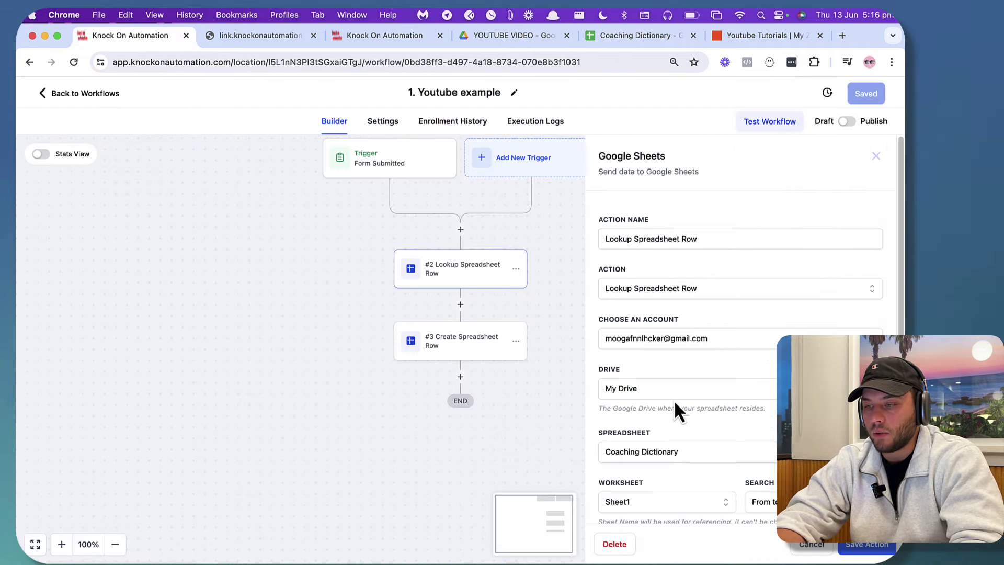
pyautogui.scroll(-5, 675, 403)
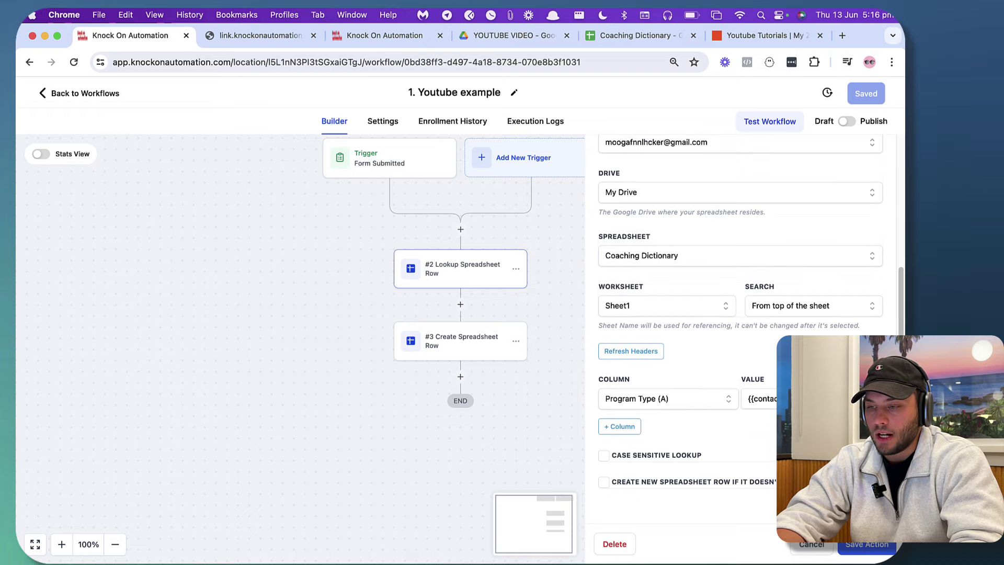
pyautogui.click(628, 35)
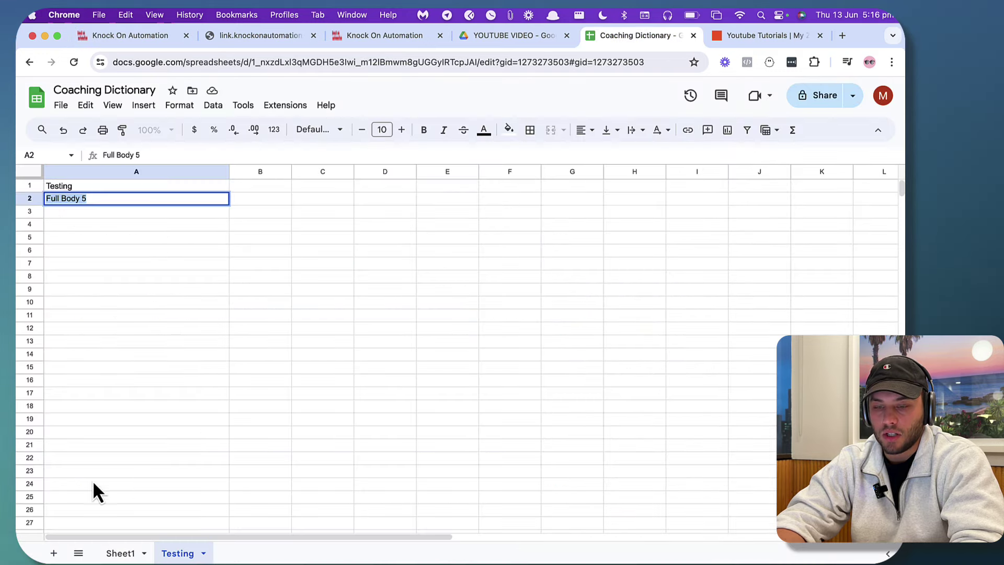
# Change Sheet1's A2–A4 entries to Full Body 3, Full Body 4 and Full Body 5.
pyautogui.click(122, 553)
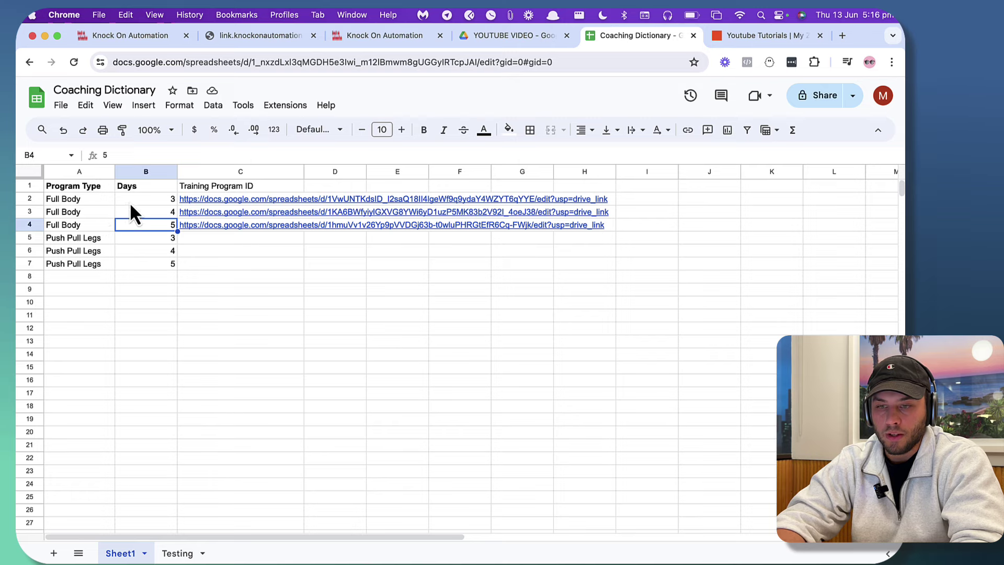
pyautogui.click(105, 200)
pyautogui.doubleClick(104, 201)
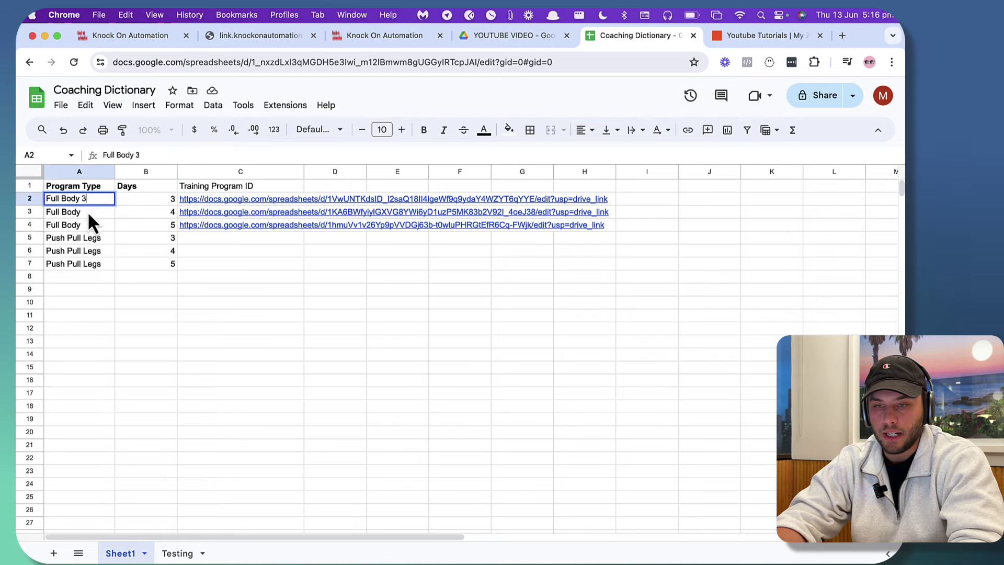
pyautogui.click(89, 214)
pyautogui.doubleClick(89, 211)
pyautogui.write('4')
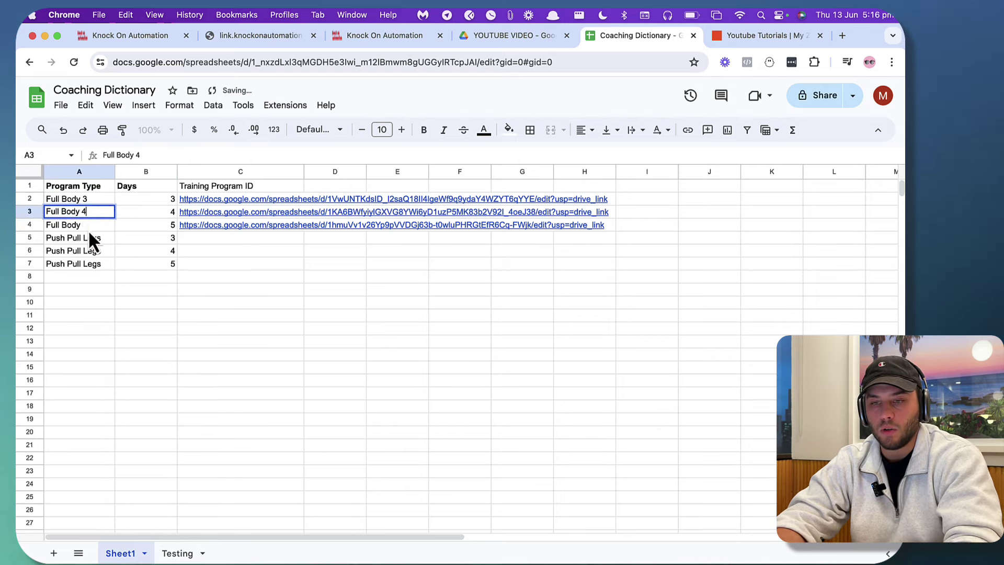
pyautogui.click(87, 225)
pyautogui.press('BackSpace')
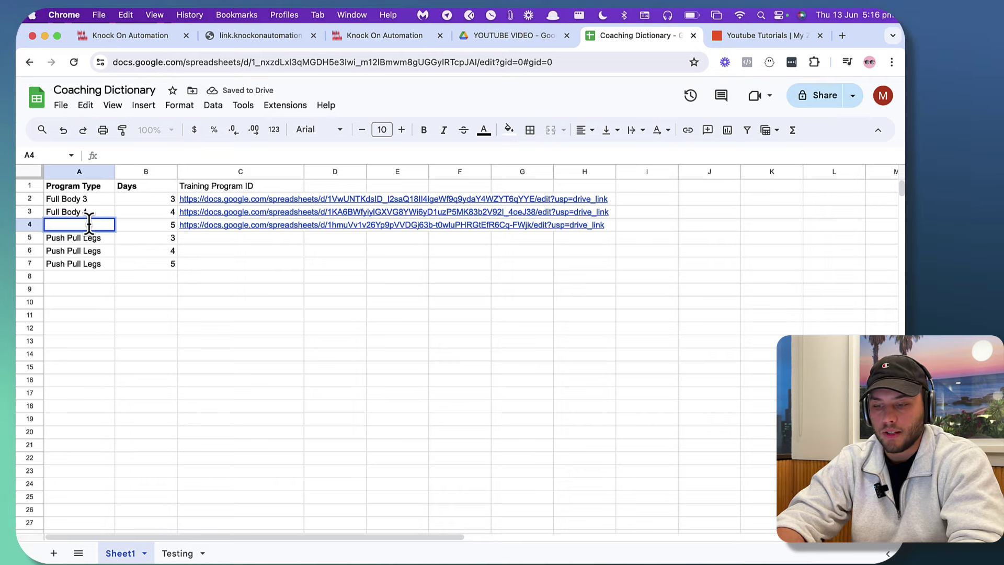
pyautogui.write('Full Body ')
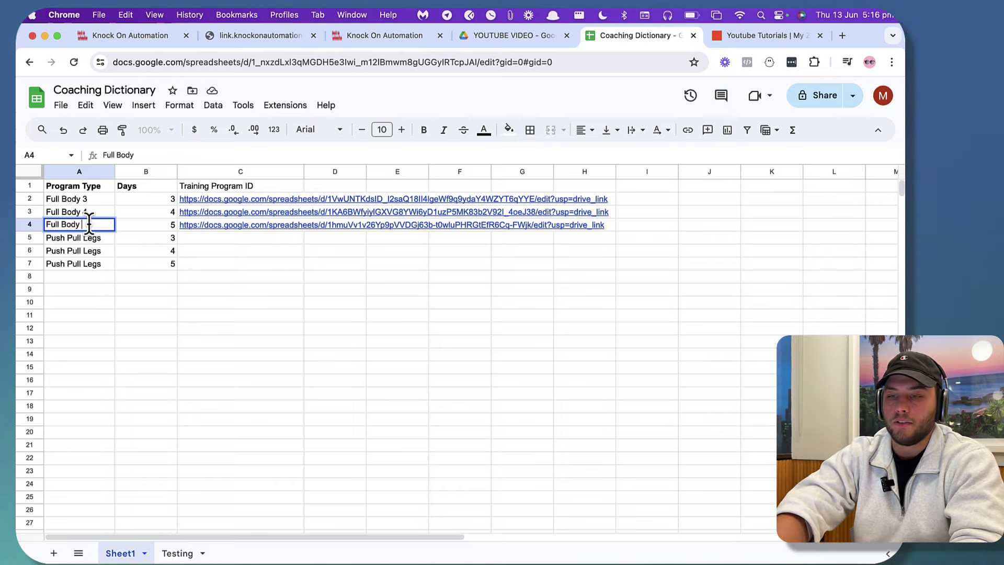
pyautogui.write('5')
pyautogui.click(190, 278)
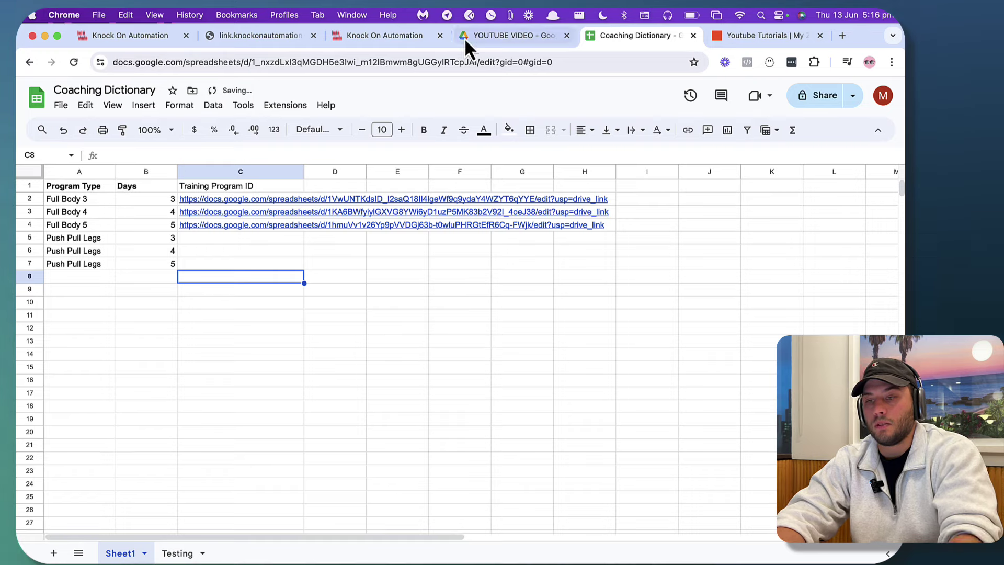
pyautogui.click(131, 36)
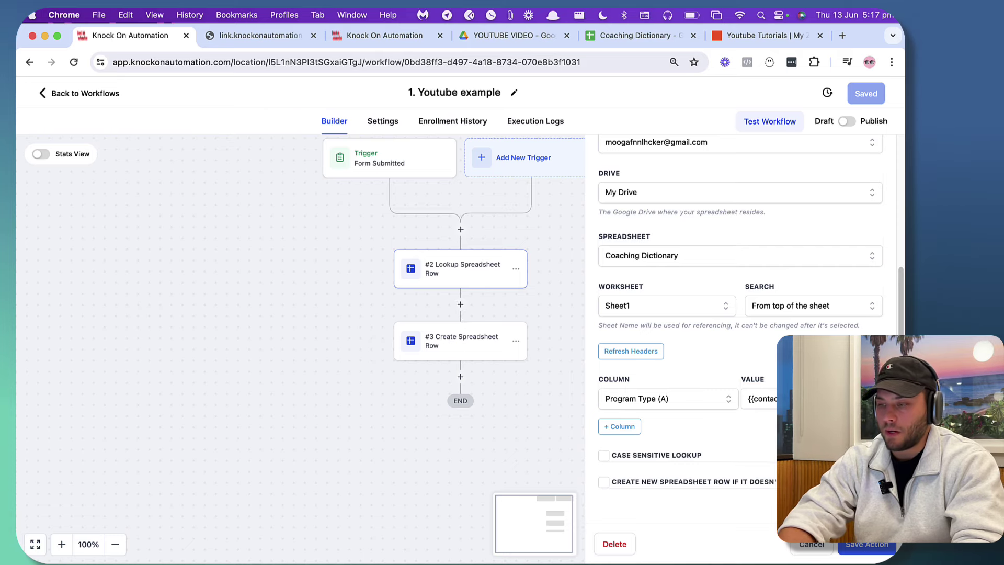
# Append the days variable to the lookup's Program Type value, then save the action and workflow.
pyautogui.click(750, 398)
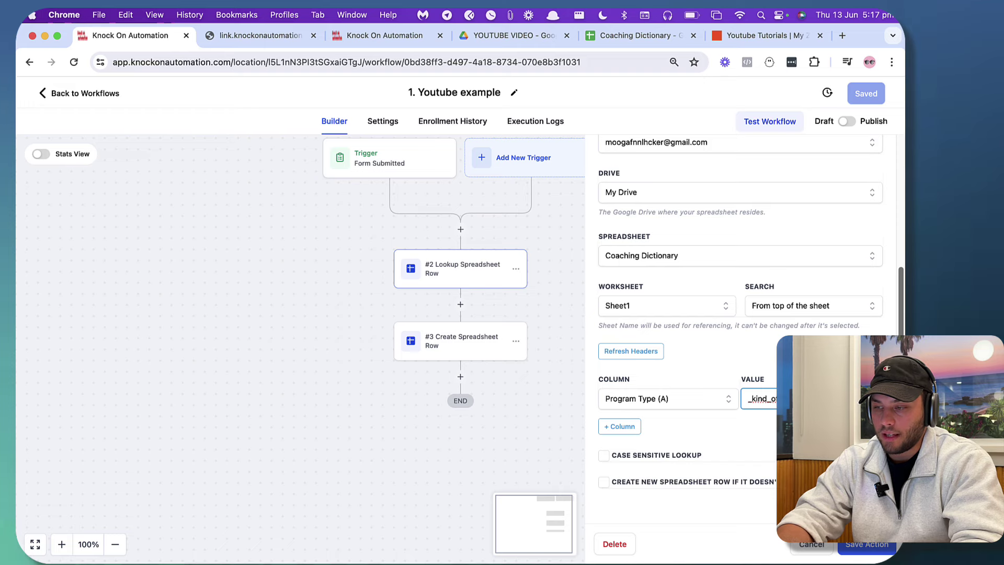
pyautogui.press('BackSpace')
pyautogui.press('super+a')
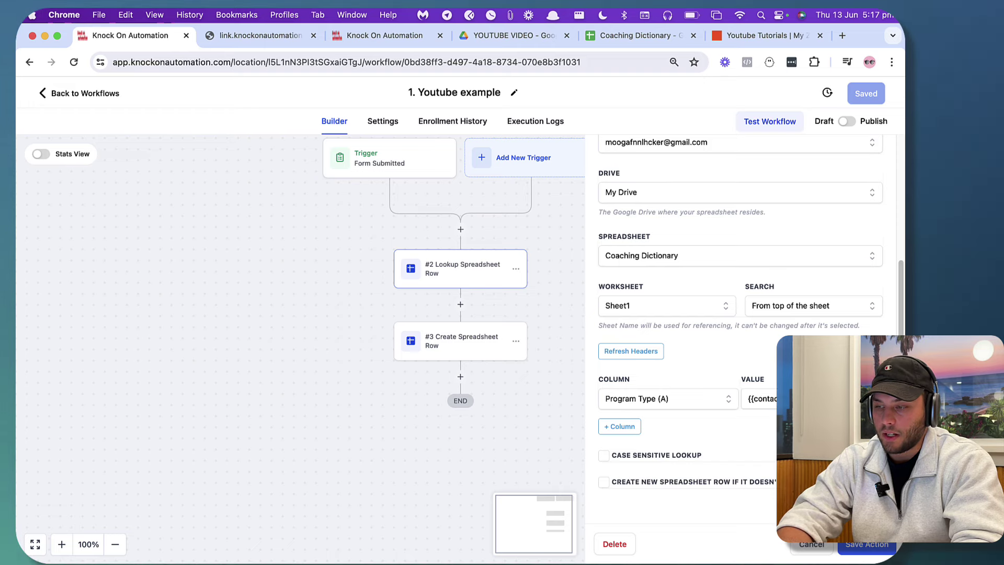
pyautogui.write('d')
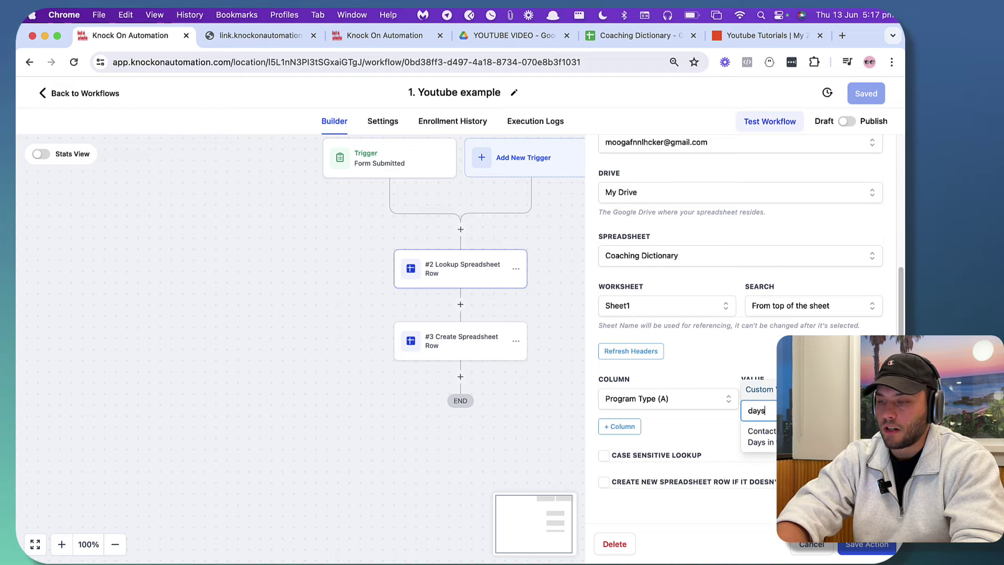
pyautogui.write('ays')
pyautogui.press('Return')
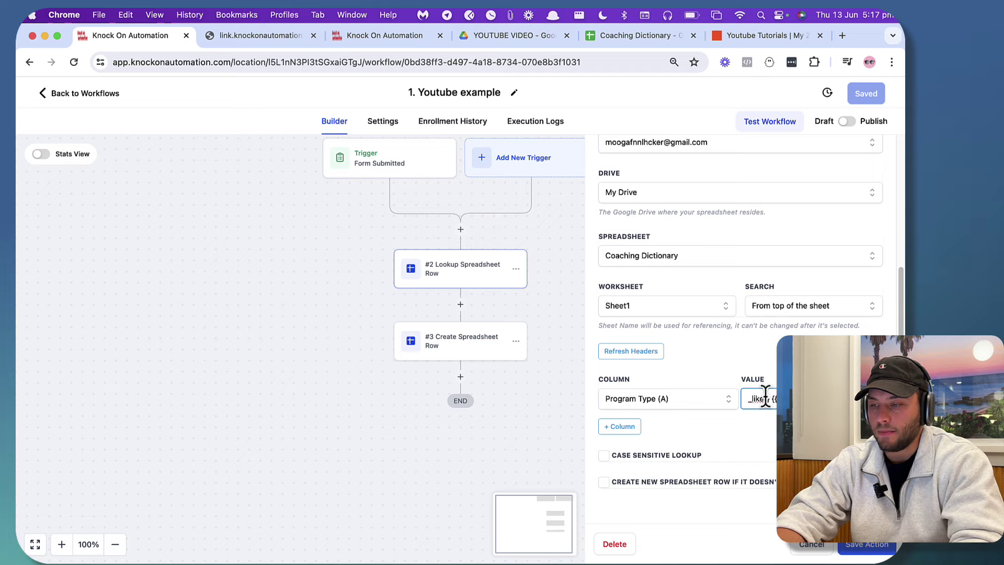
pyautogui.doubleClick(759, 398)
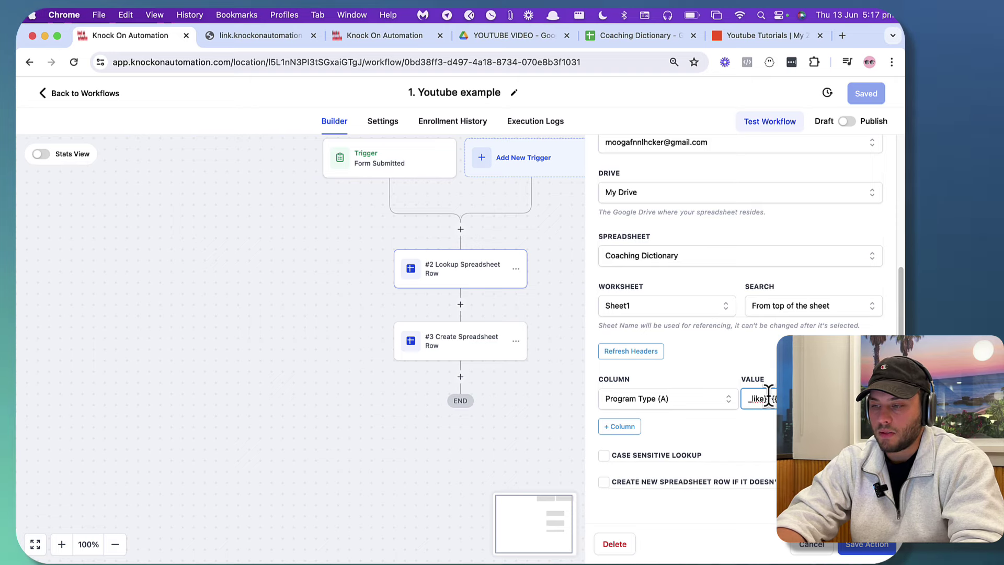
pyautogui.click(866, 543)
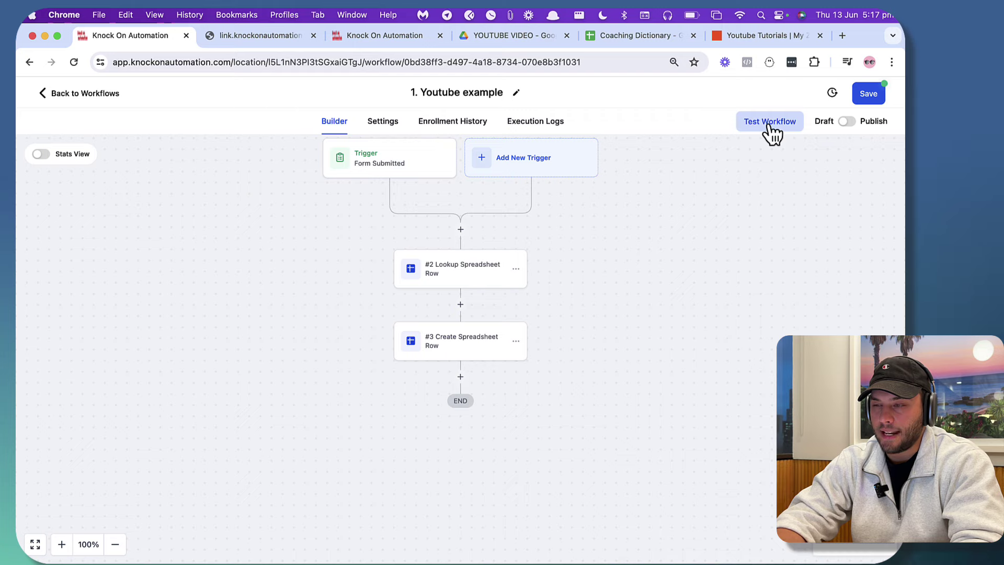
pyautogui.click(857, 97)
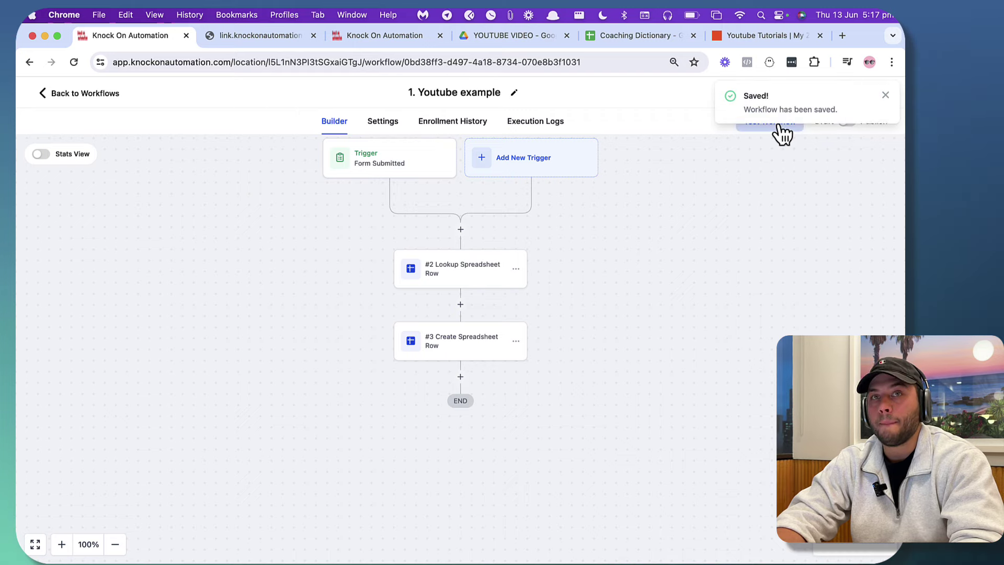
# Run a workflow test for the sample contact and check its Enrollment History entry.
pyautogui.click(757, 135)
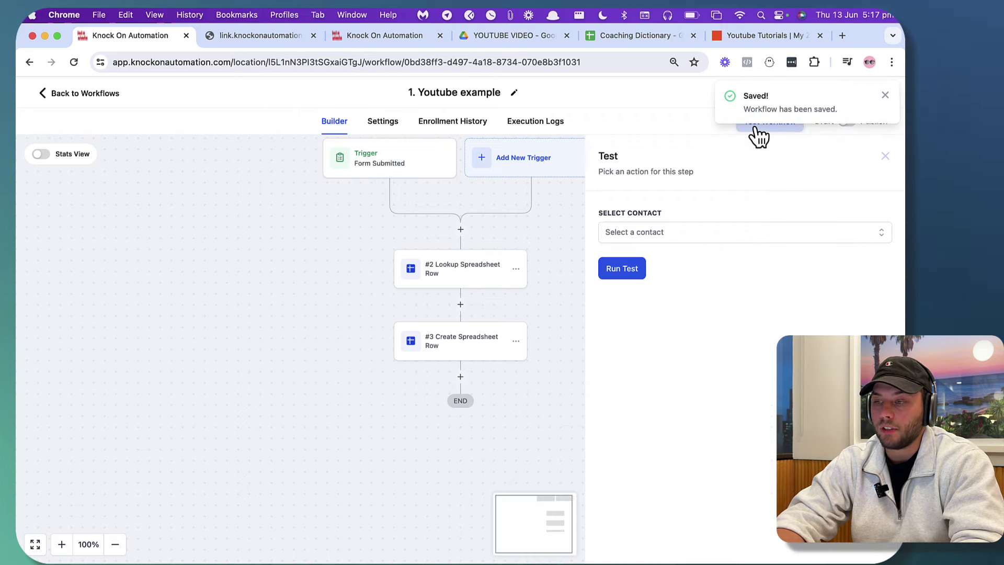
pyautogui.click(698, 232)
pyautogui.click(666, 300)
pyautogui.click(647, 362)
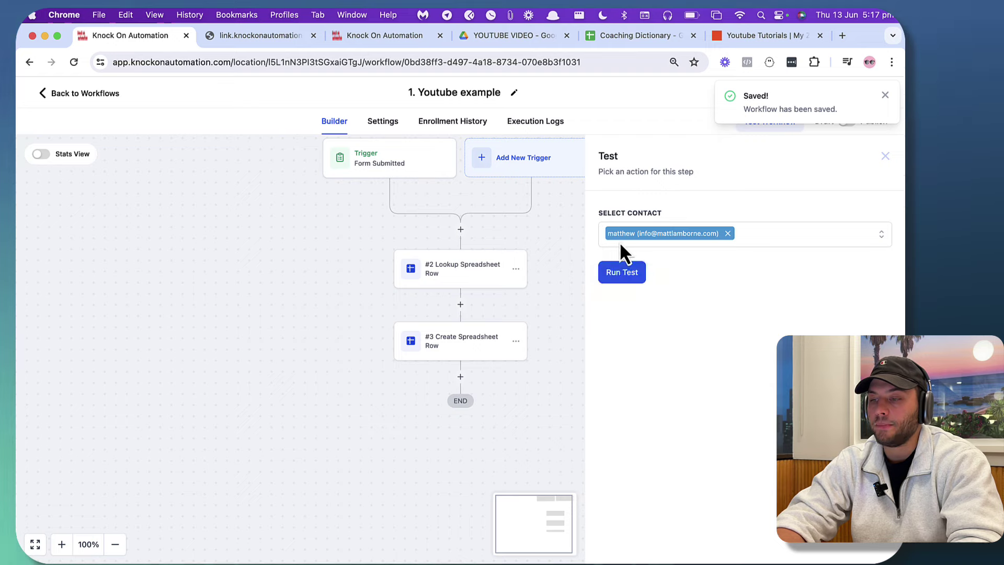
pyautogui.click(619, 271)
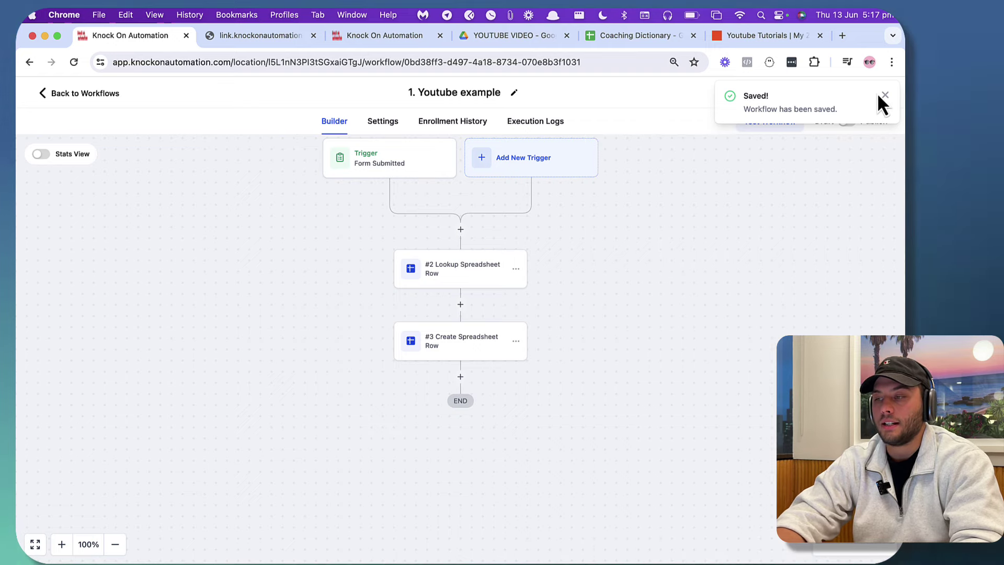
pyautogui.click(884, 95)
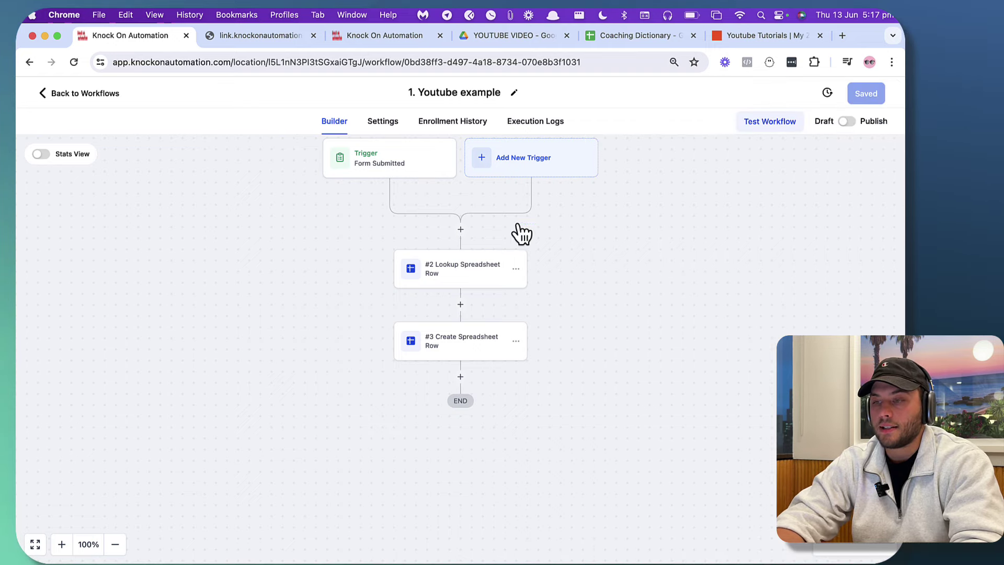
pyautogui.click(449, 123)
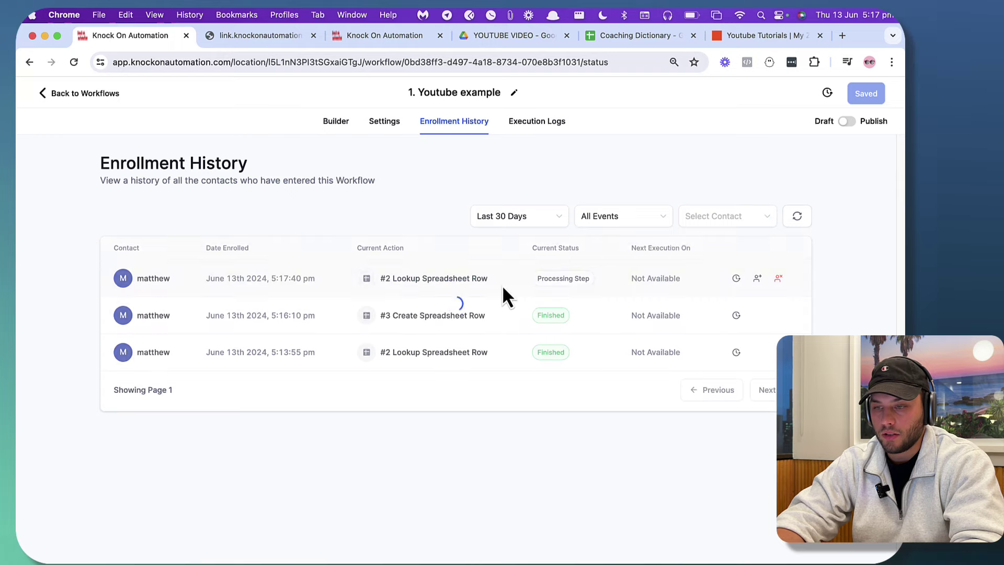
# Read the Google Sheets steps' Event Details in the latest run's execution logs.
pyautogui.click(736, 278)
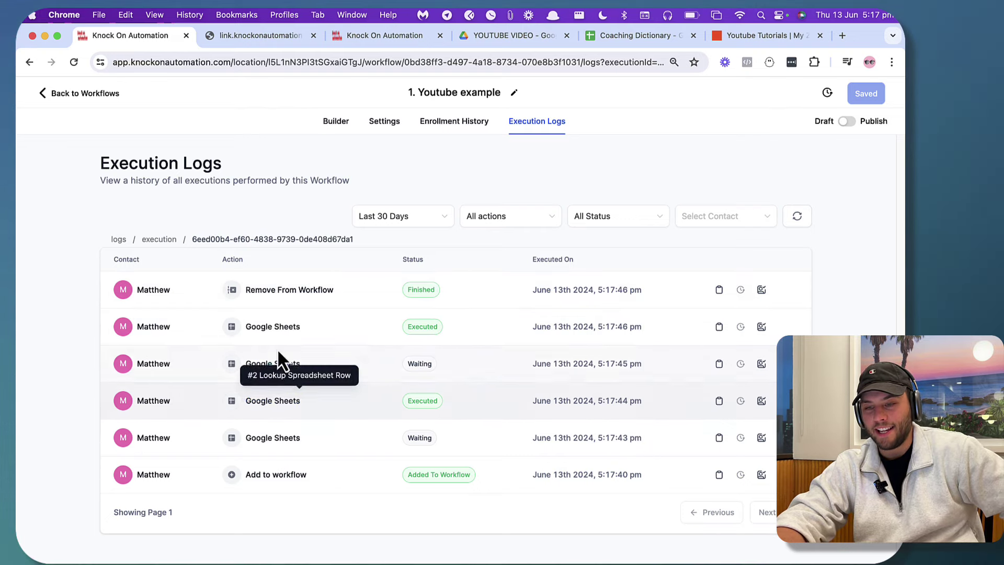
pyautogui.click(385, 125)
pyautogui.click(452, 124)
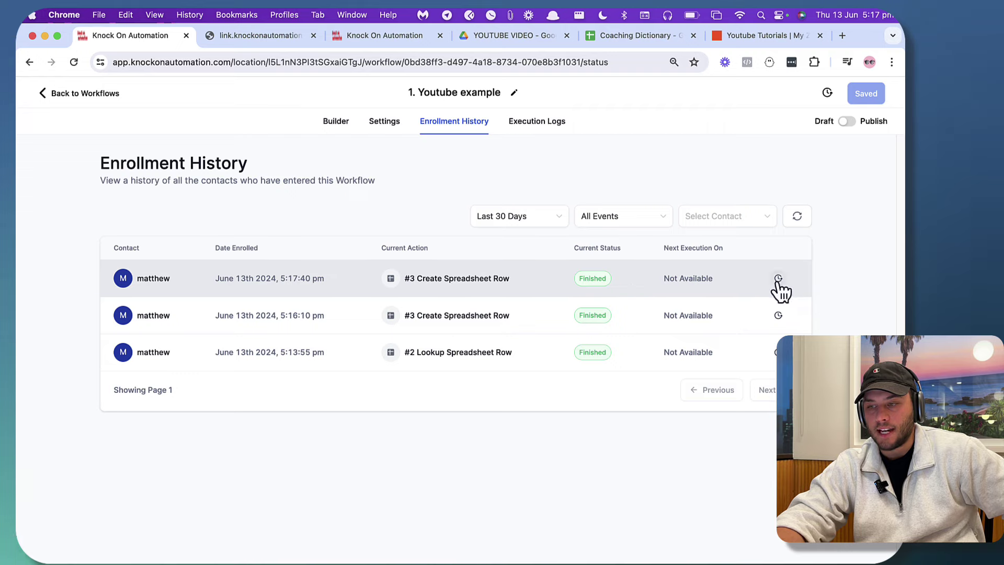
pyautogui.click(778, 279)
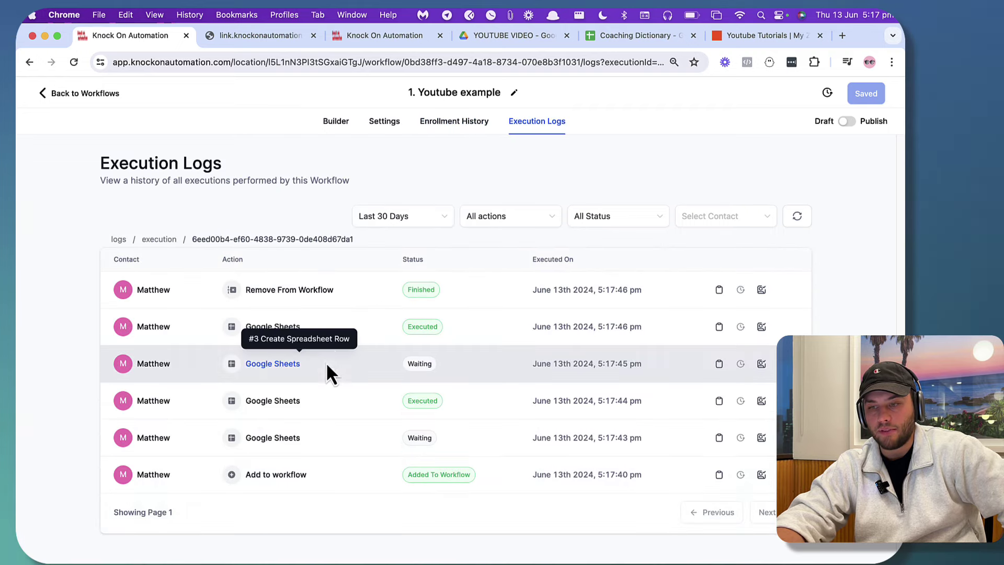
pyautogui.click(272, 327)
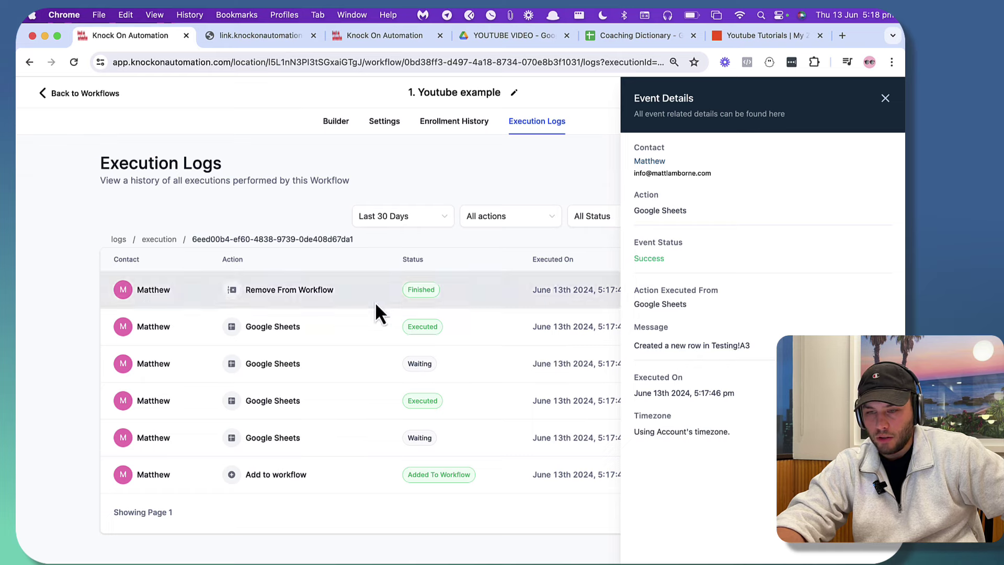
pyautogui.click(296, 368)
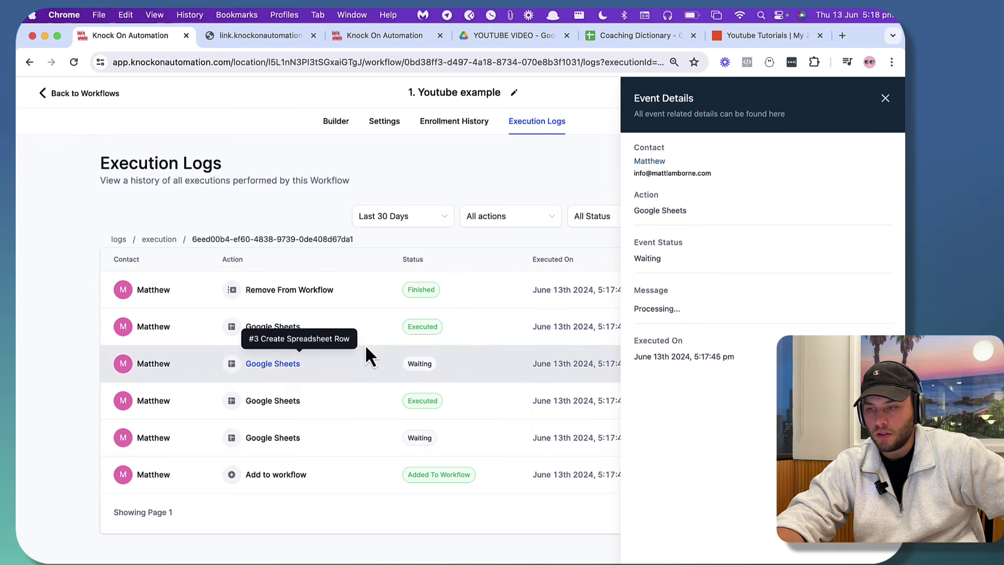
pyautogui.click(885, 98)
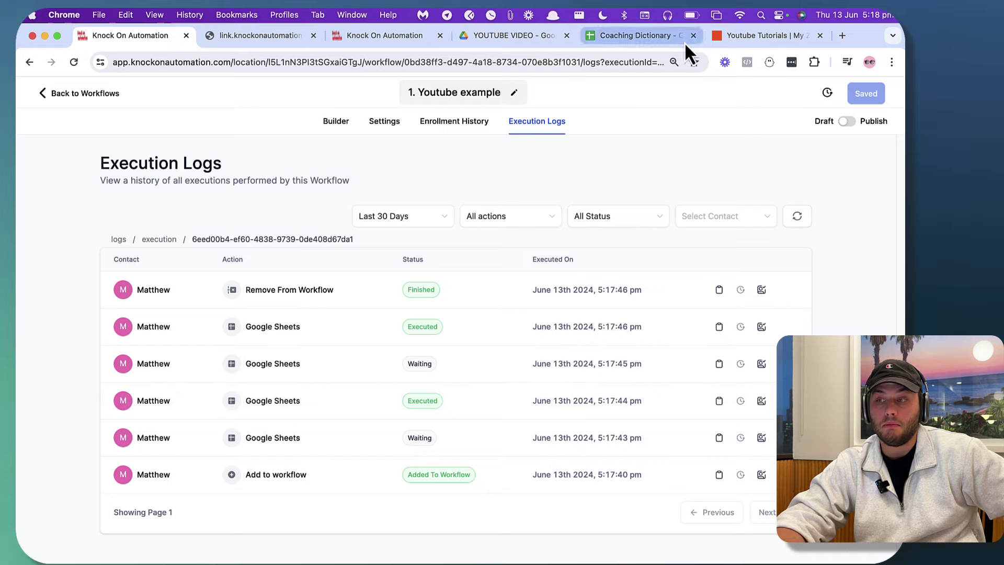
pyautogui.click(393, 38)
pyautogui.click(253, 37)
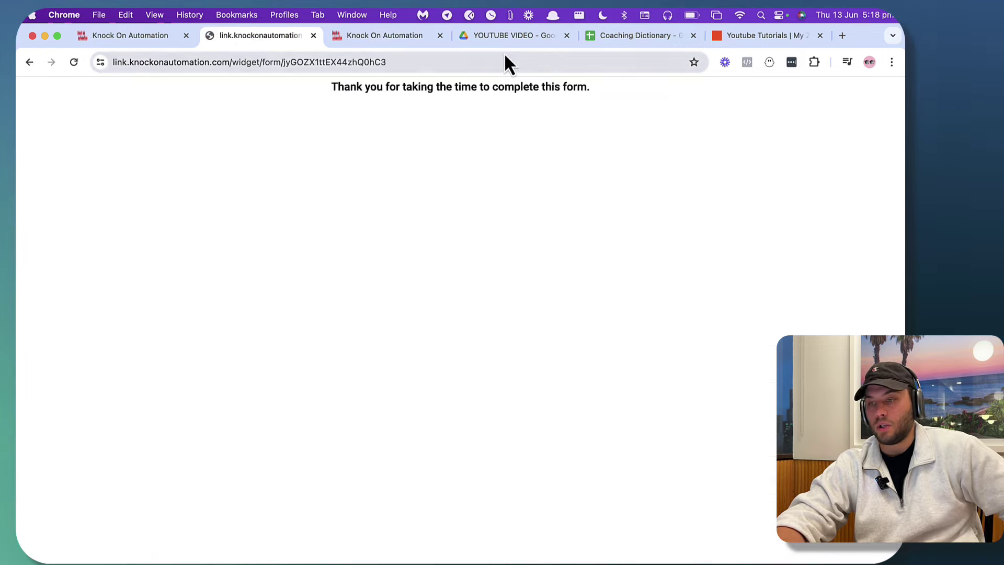
pyautogui.click(503, 37)
pyautogui.click(630, 32)
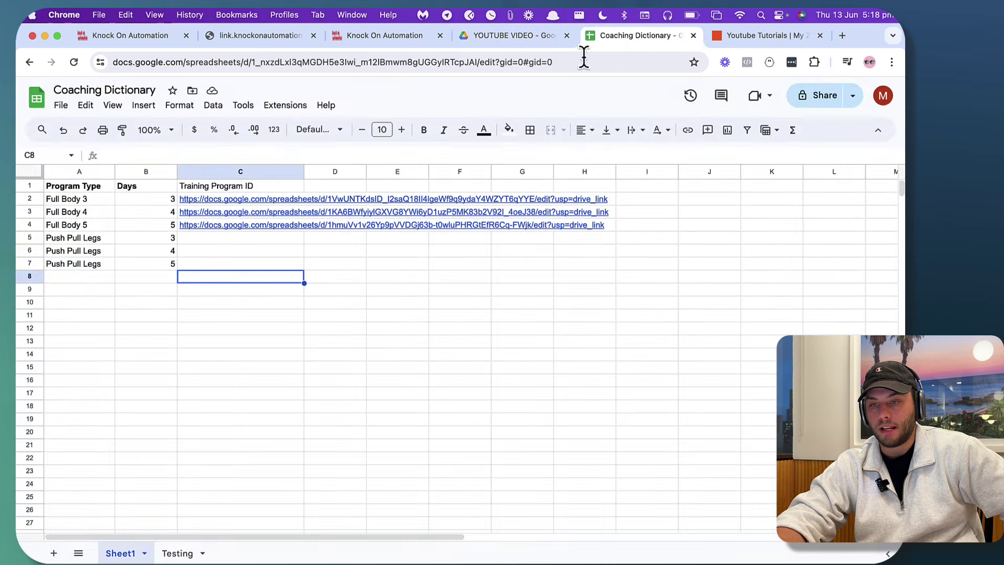
pyautogui.click(177, 556)
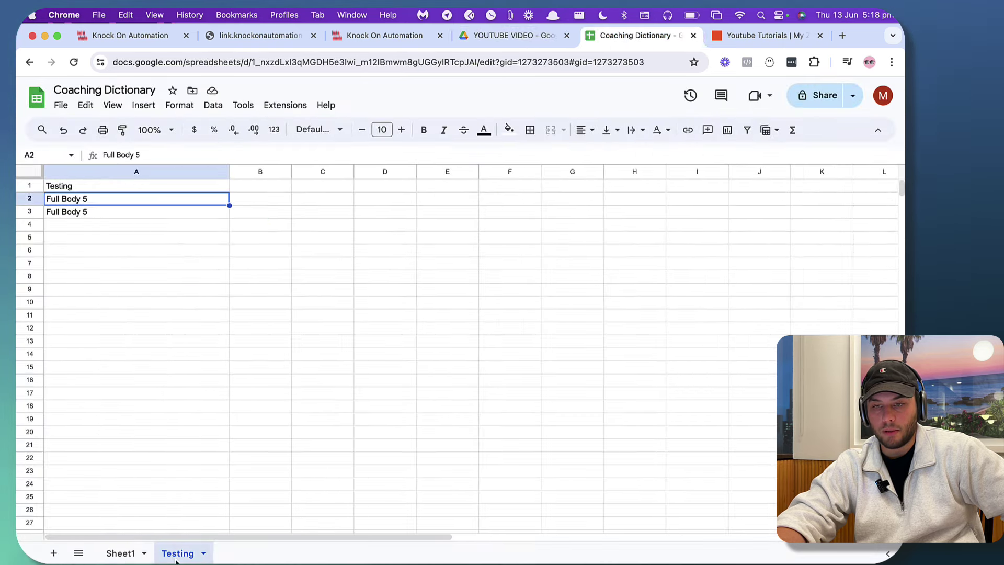
pyautogui.click(144, 38)
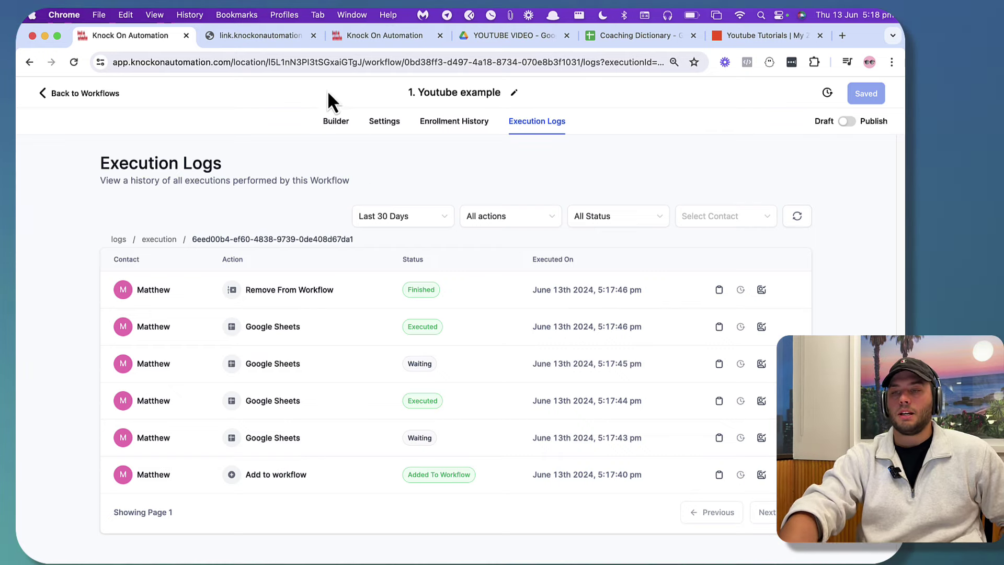
pyautogui.press('super+r')
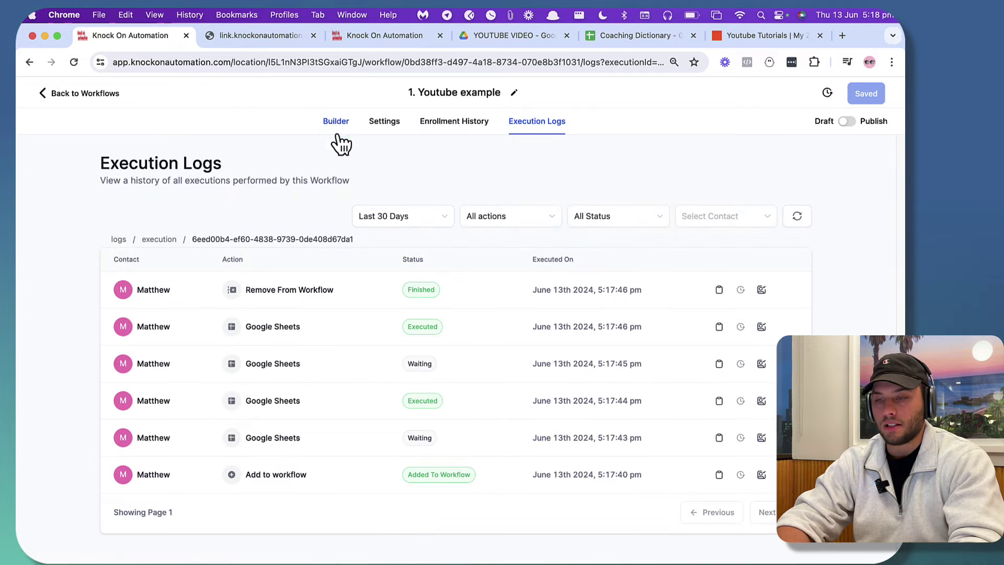
pyautogui.click(739, 363)
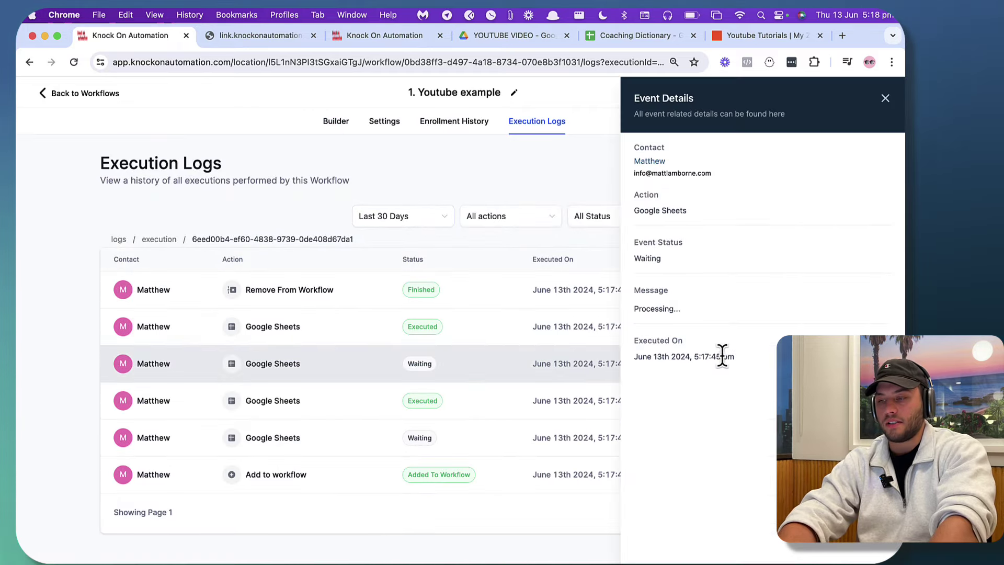
pyautogui.click(885, 99)
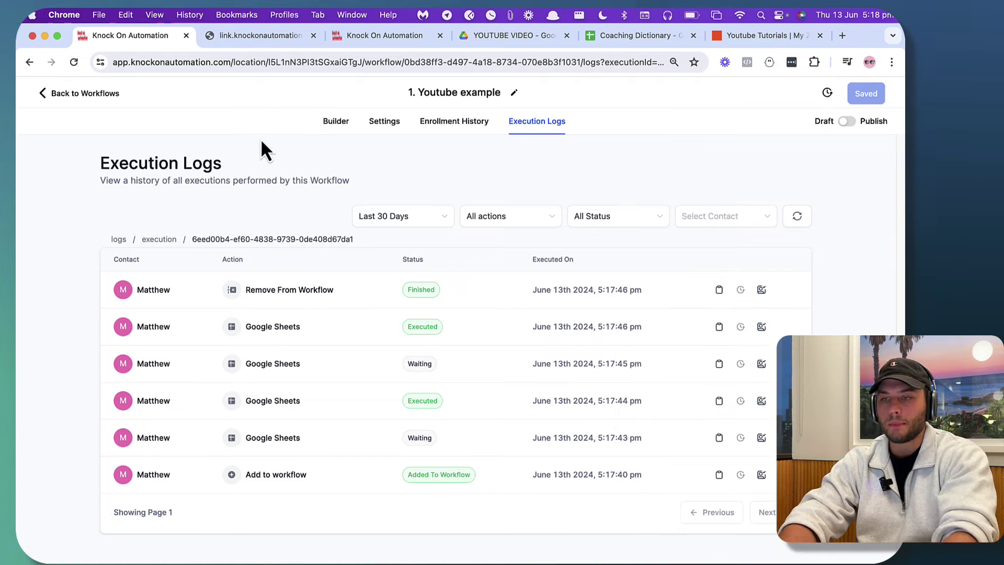
pyautogui.click(335, 121)
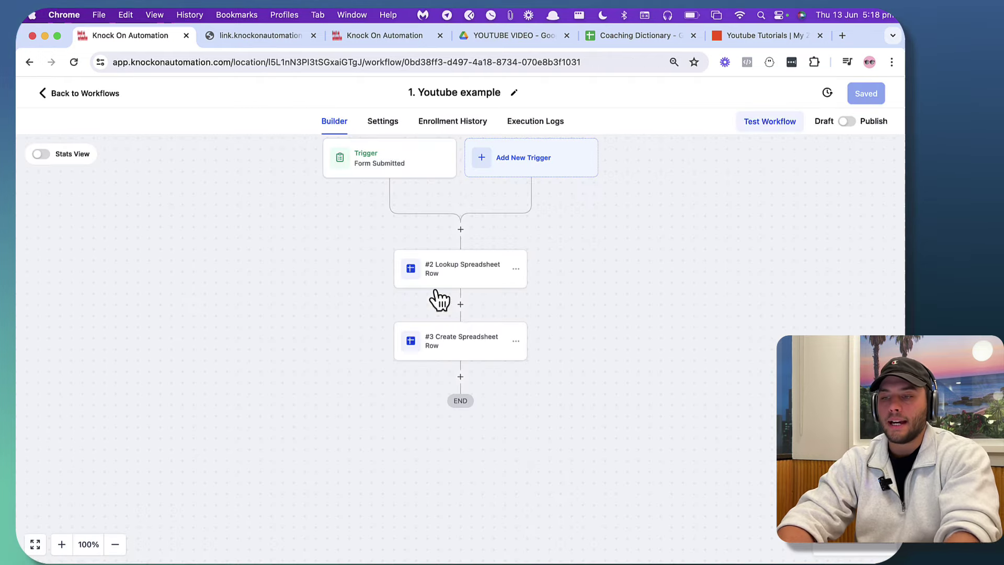
# Add a Webhook action after the Create Spreadsheet Row step, then go to the Zapier Zaps folder.
pyautogui.click(461, 376)
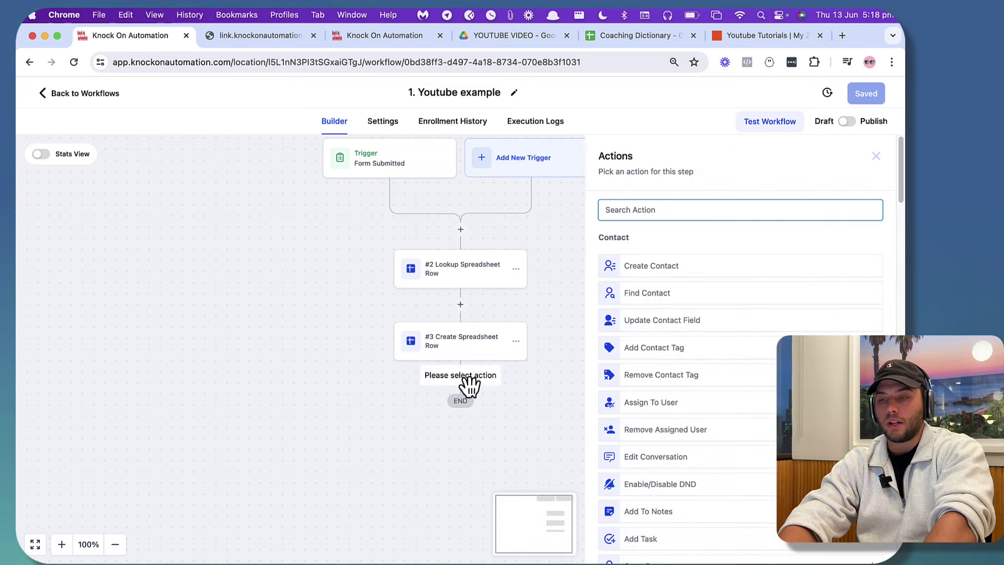
pyautogui.write('web')
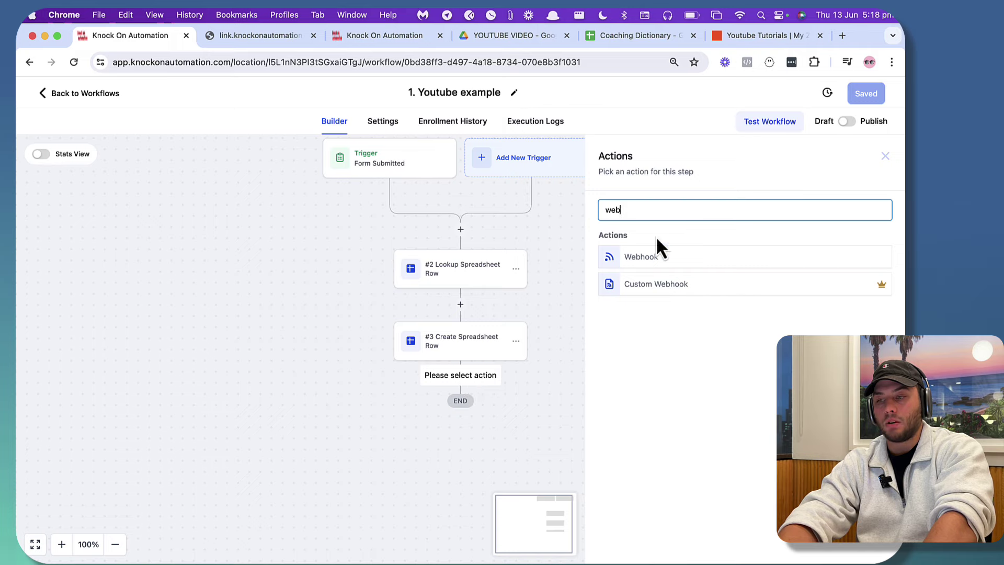
pyautogui.click(656, 261)
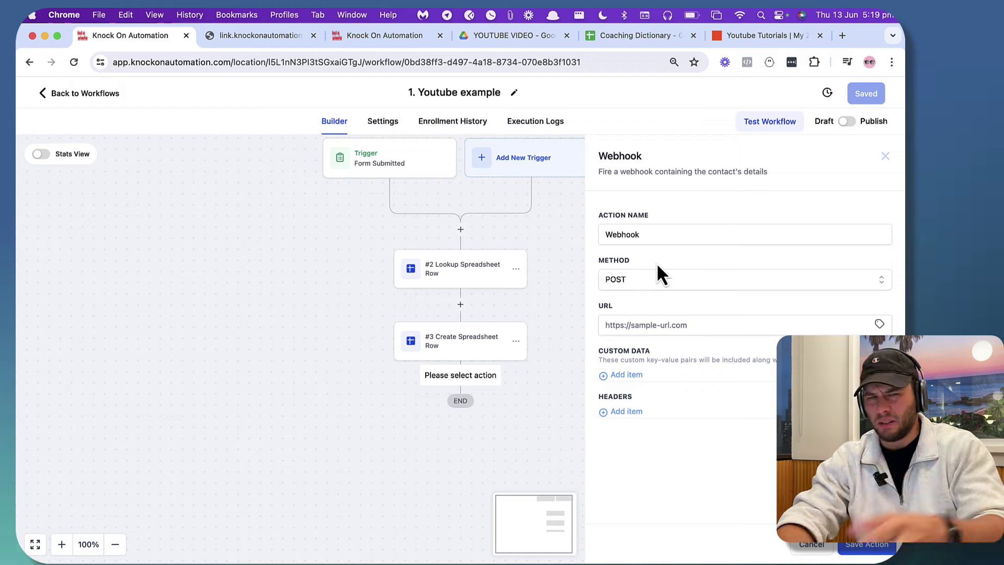
pyautogui.click(753, 34)
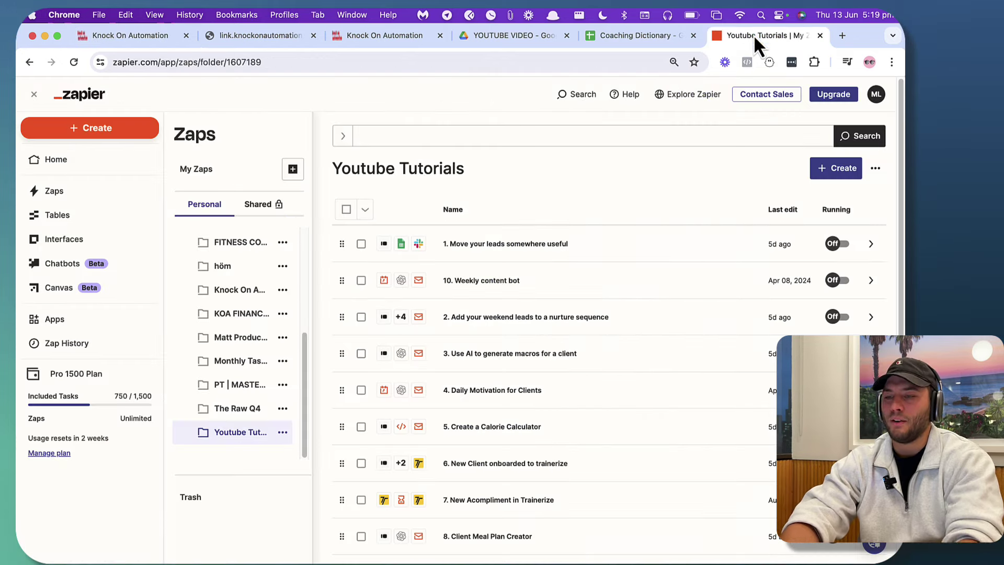
# Create a new Zap triggered by Webhooks by Zapier with the Catch Hook event.
pyautogui.click(830, 181)
pyautogui.click(795, 201)
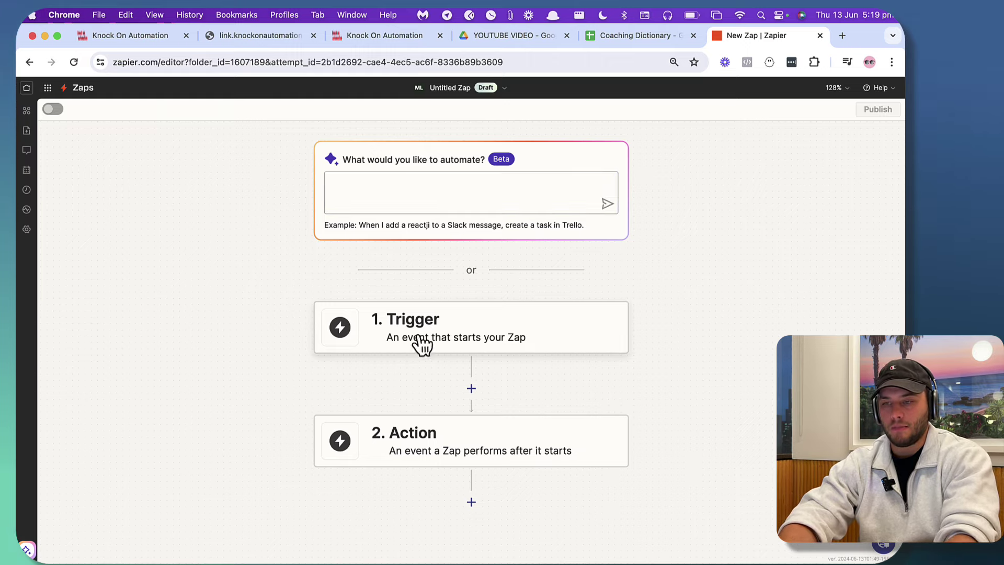
pyautogui.click(403, 347)
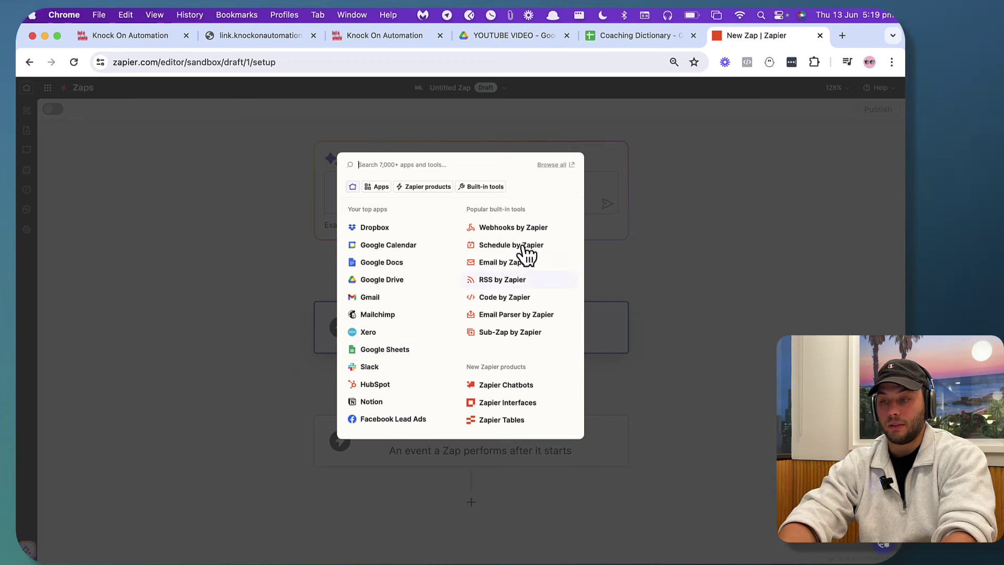
pyautogui.click(515, 231)
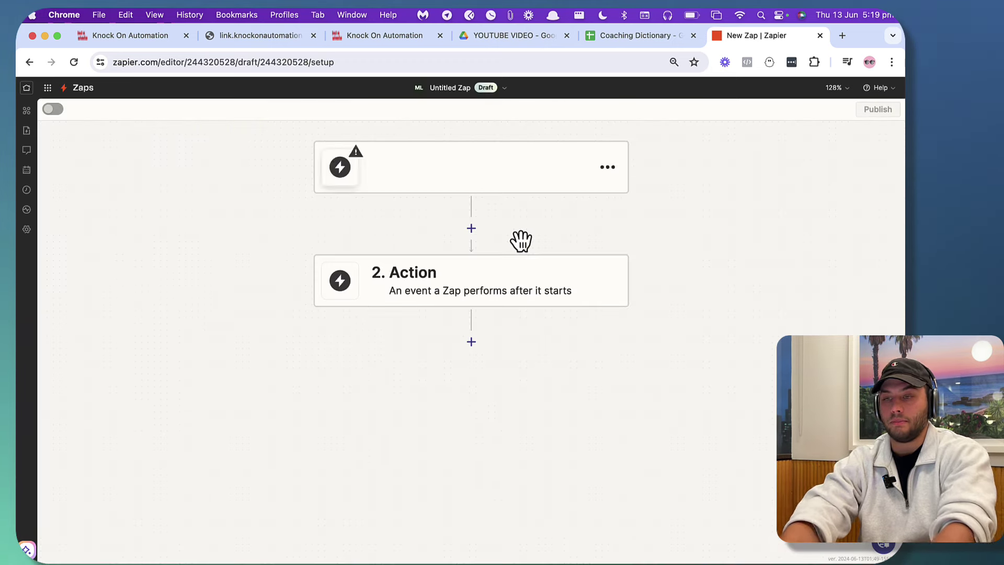
pyautogui.click(515, 257)
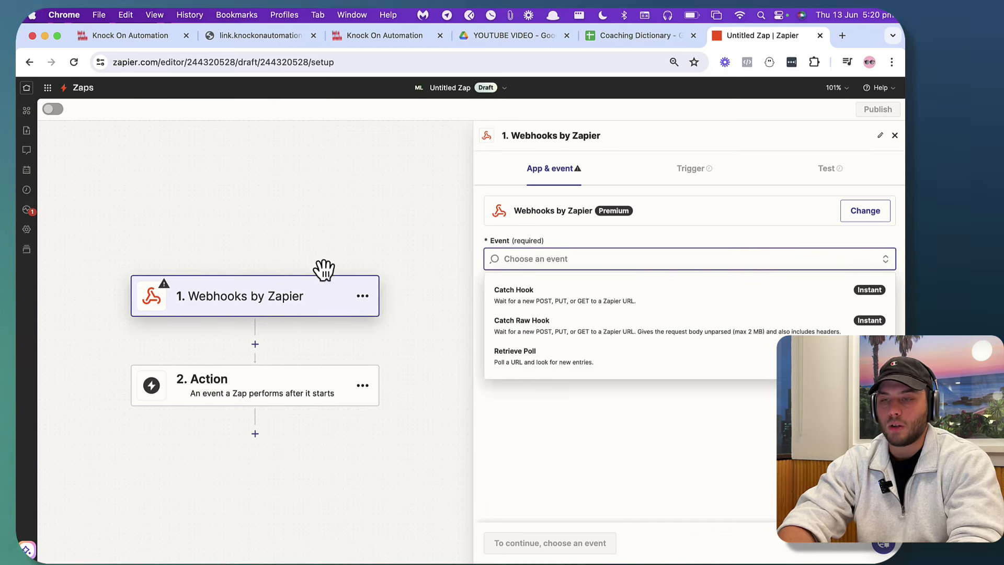
pyautogui.click(536, 306)
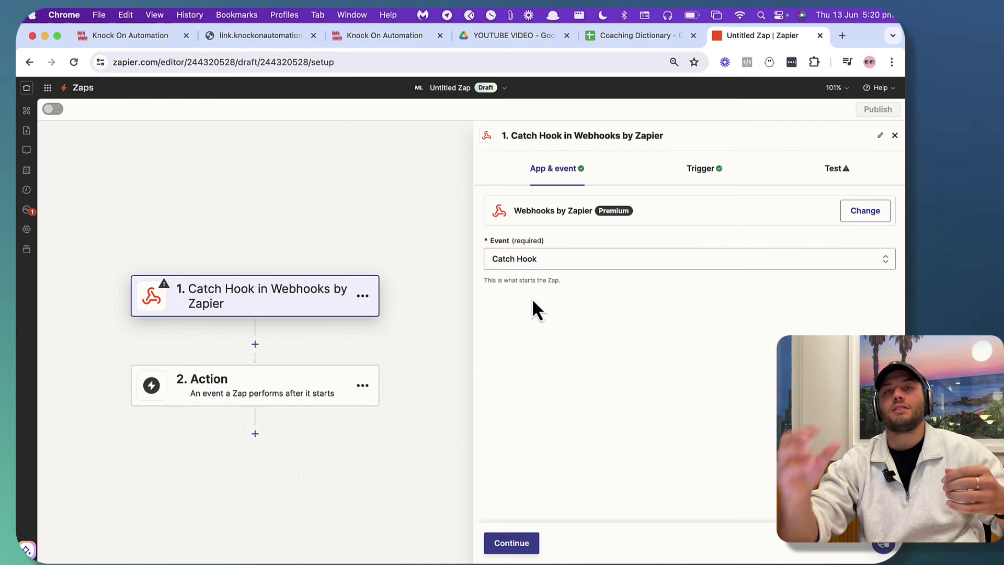
# Continue to the trigger's test stage and copy the generated webhook URL.
pyautogui.click(510, 544)
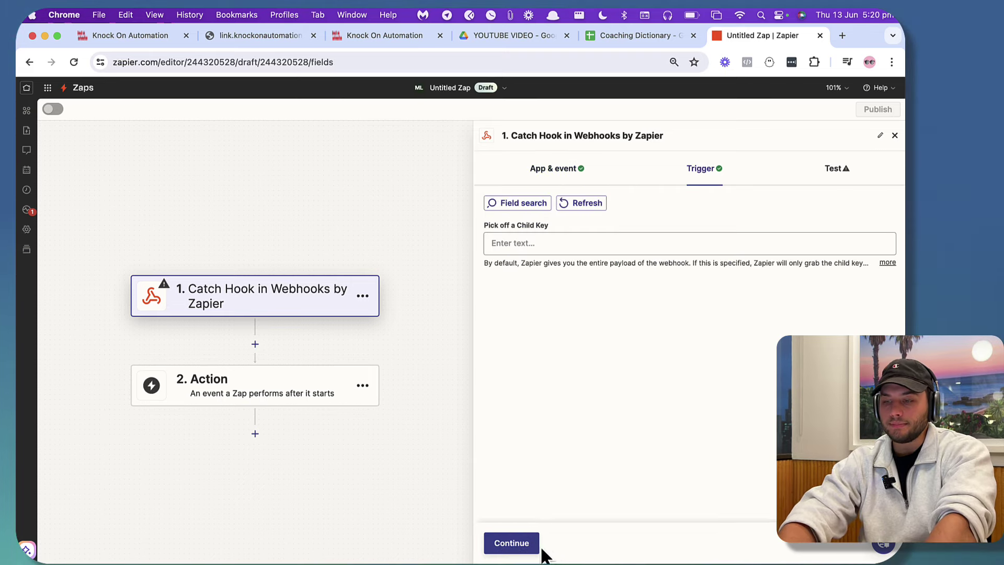
pyautogui.click(518, 546)
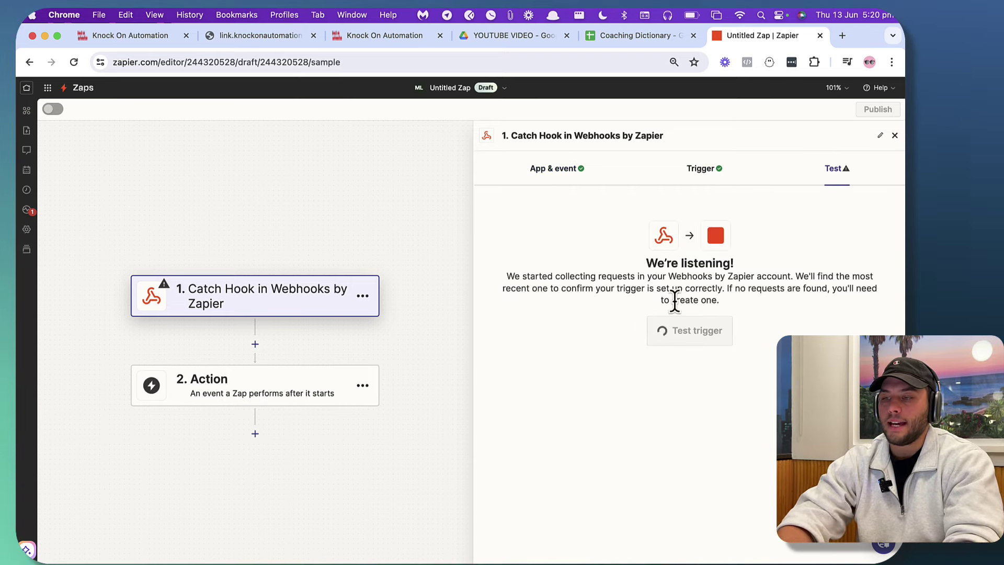
pyautogui.moveTo(789, 256); pyautogui.dragTo(515, 259)
pyautogui.press('super+c')
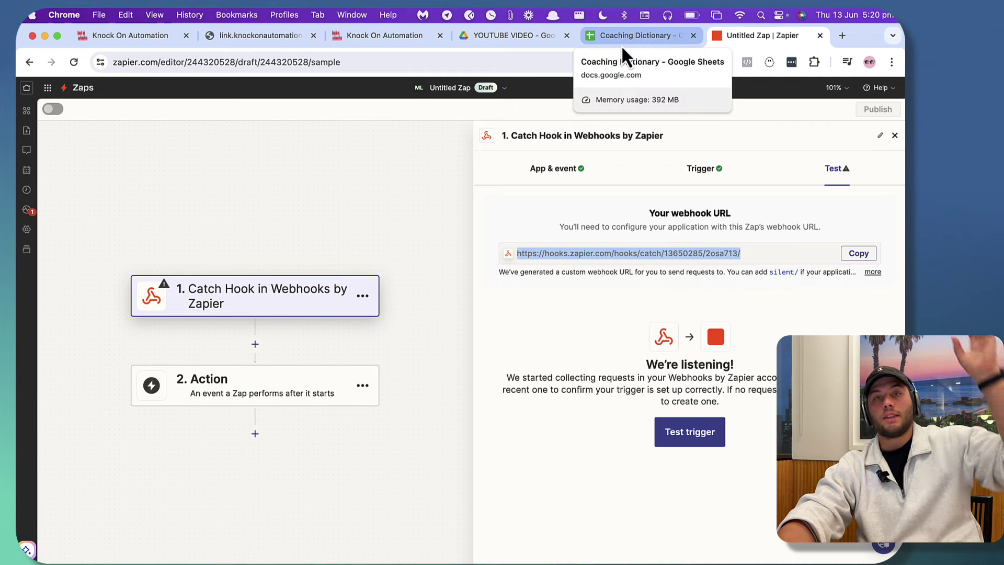
pyautogui.click(139, 44)
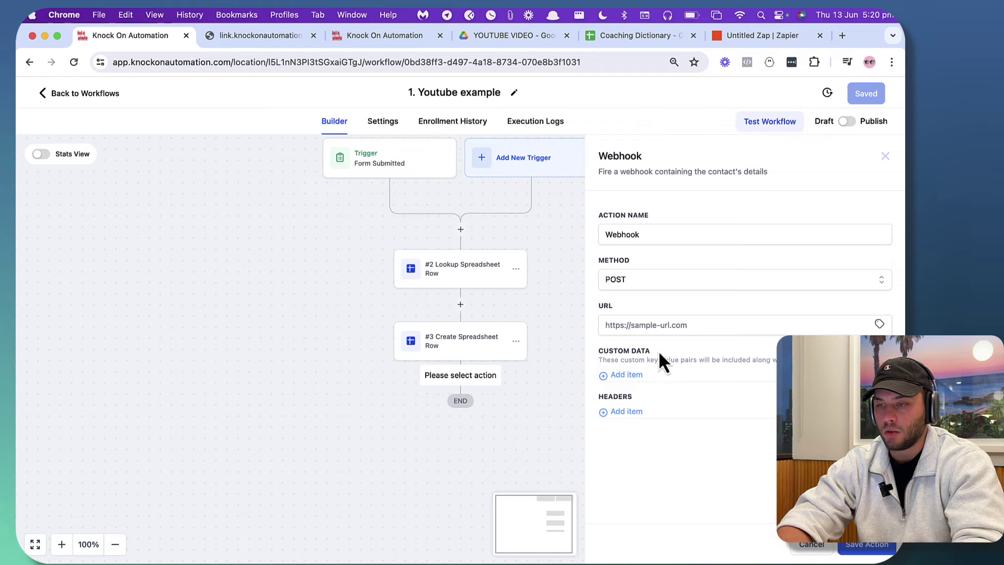
# Add a Webhook action after Create Spreadsheet Row, searching 'web'.
pyautogui.click(885, 156)
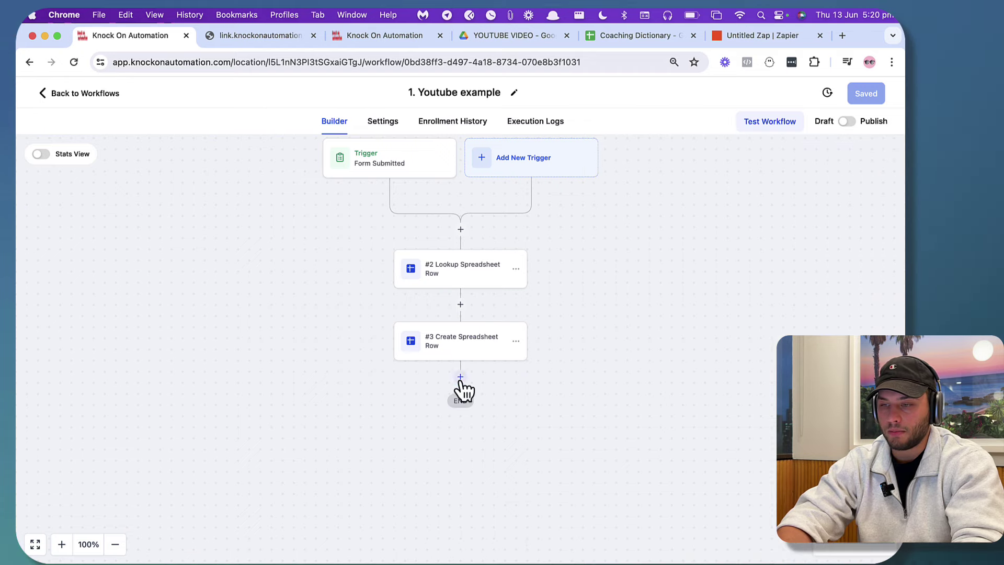
pyautogui.click(460, 377)
pyautogui.click(654, 209)
pyautogui.write('web')
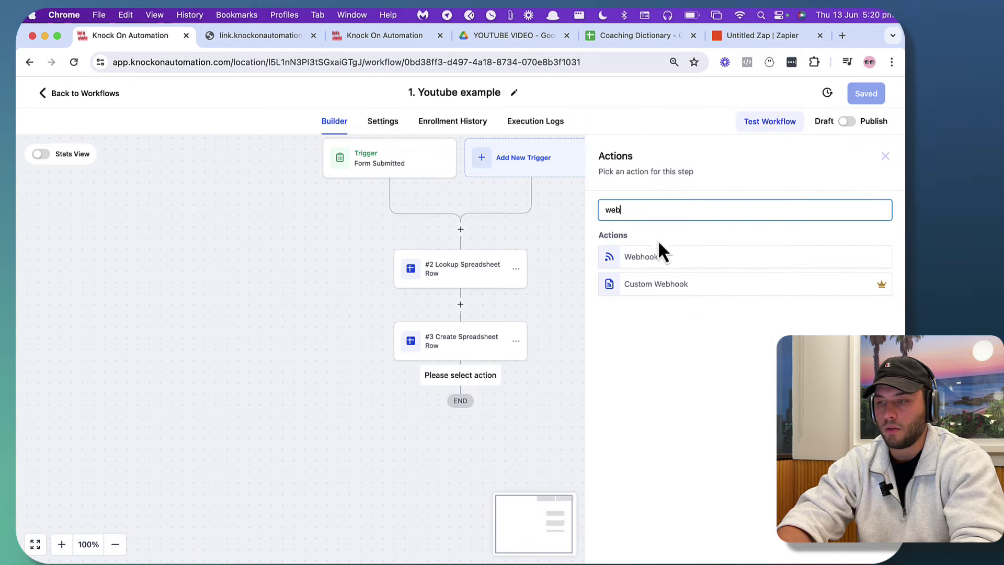
pyautogui.click(660, 255)
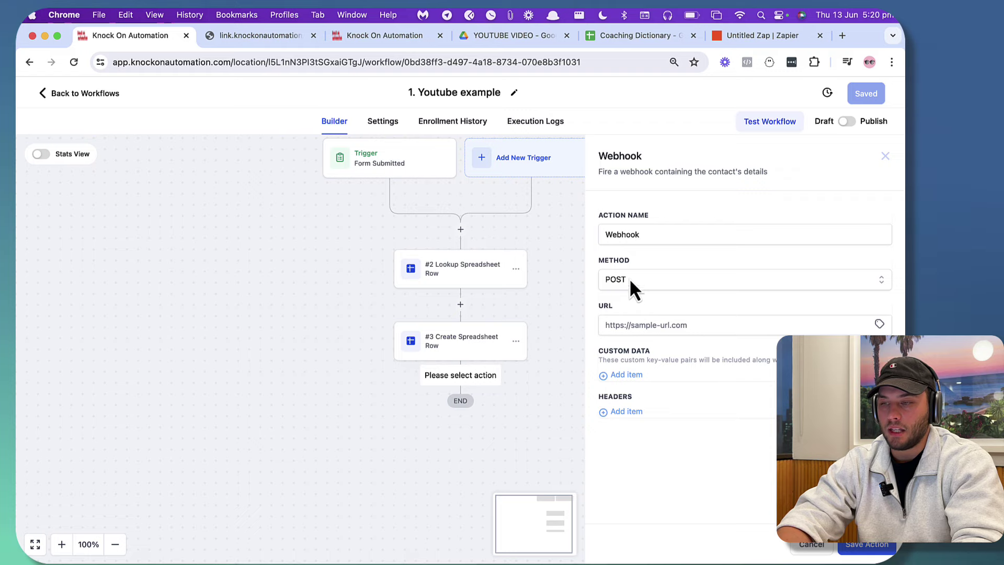
# Paste the Zapier catch hook URL into the webhook URL, save, and reopen the step.
pyautogui.click(630, 320)
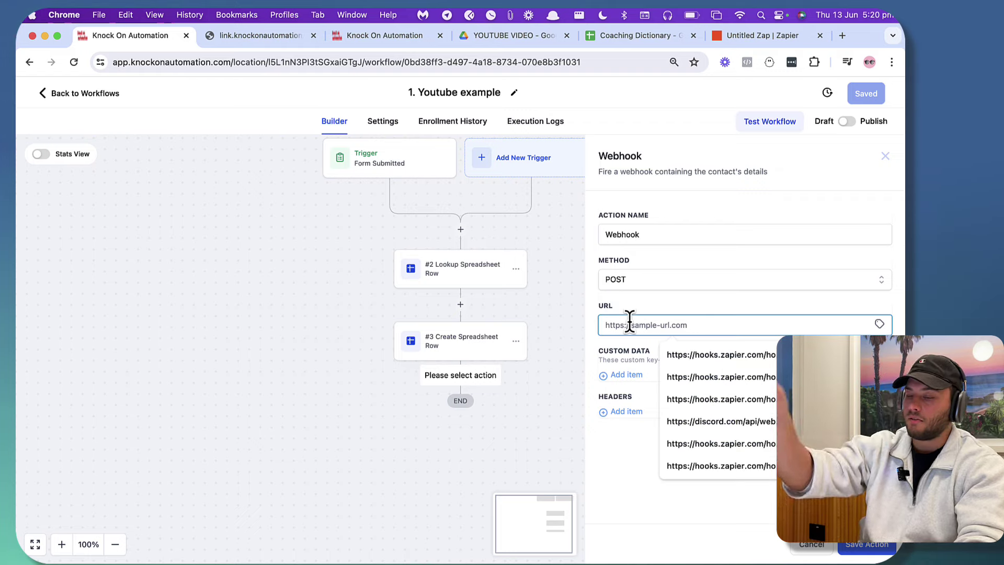
pyautogui.press('super+v')
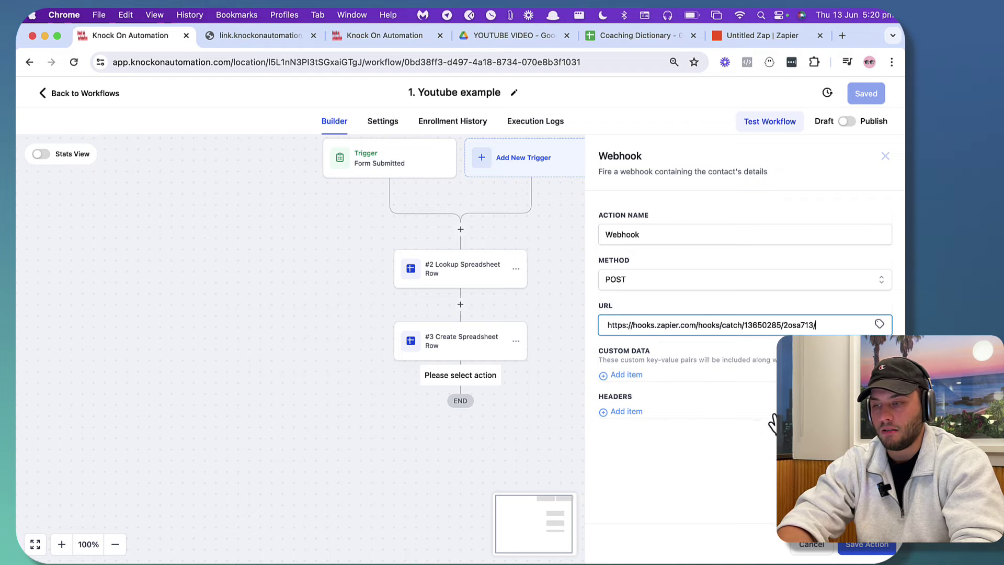
pyautogui.click(870, 545)
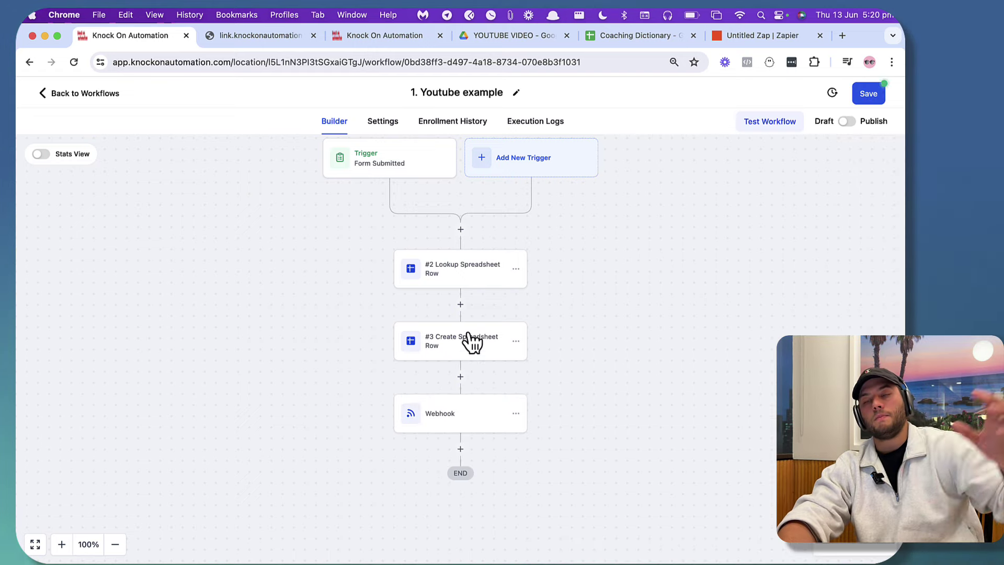
pyautogui.click(442, 427)
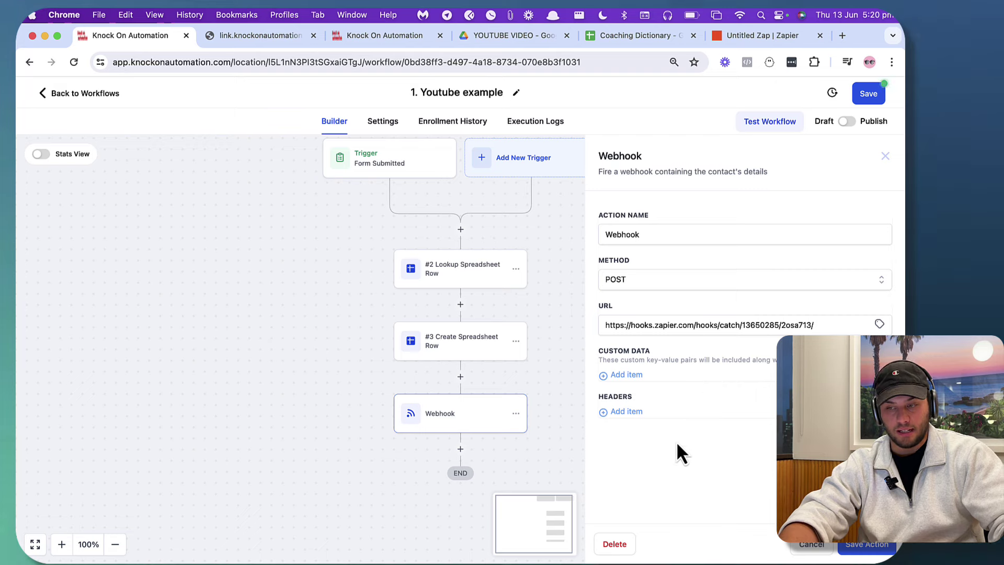
# Add a Custom Data item to the webhook with the key 'training program'.
pyautogui.click(854, 545)
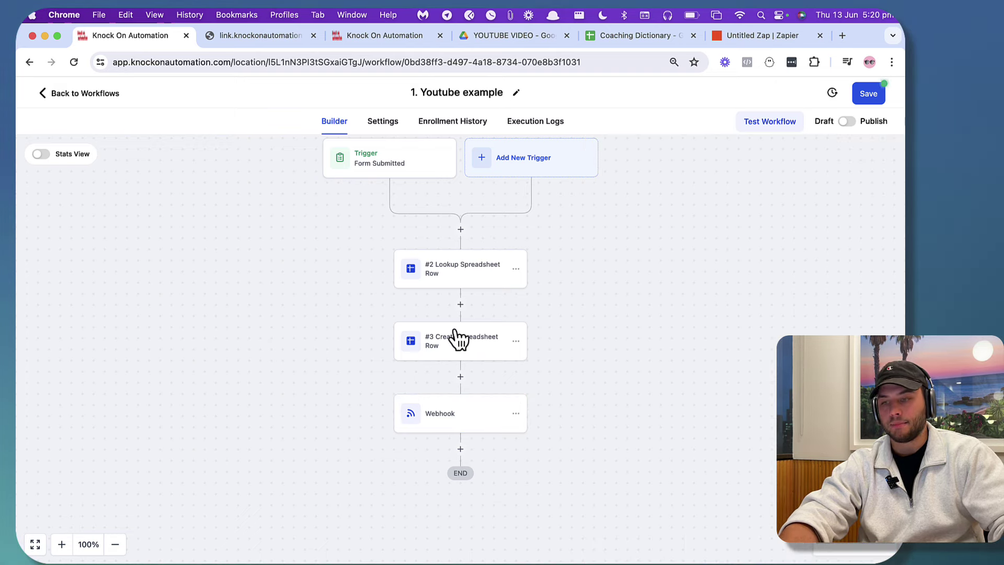
pyautogui.click(486, 424)
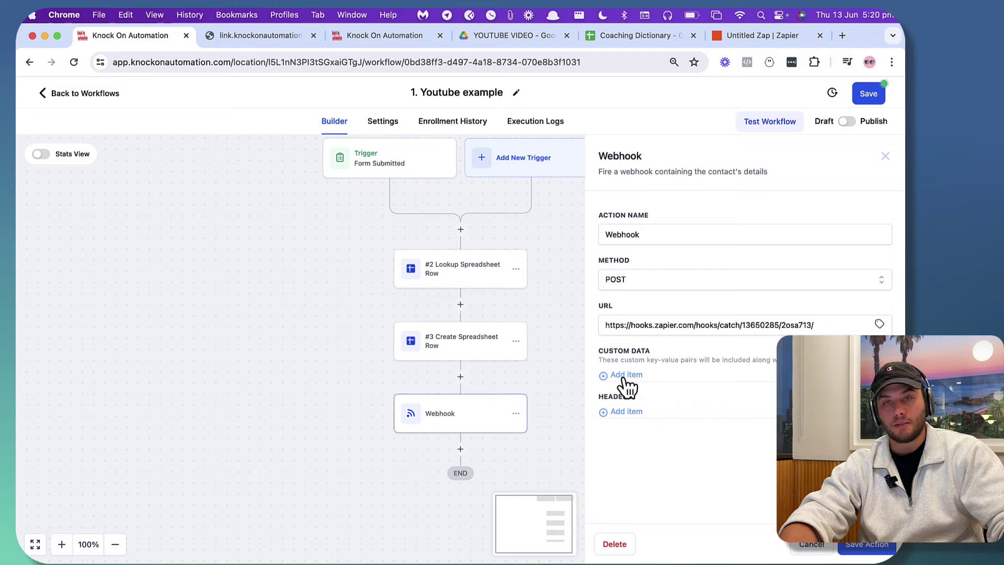
pyautogui.click(625, 375)
pyautogui.click(635, 381)
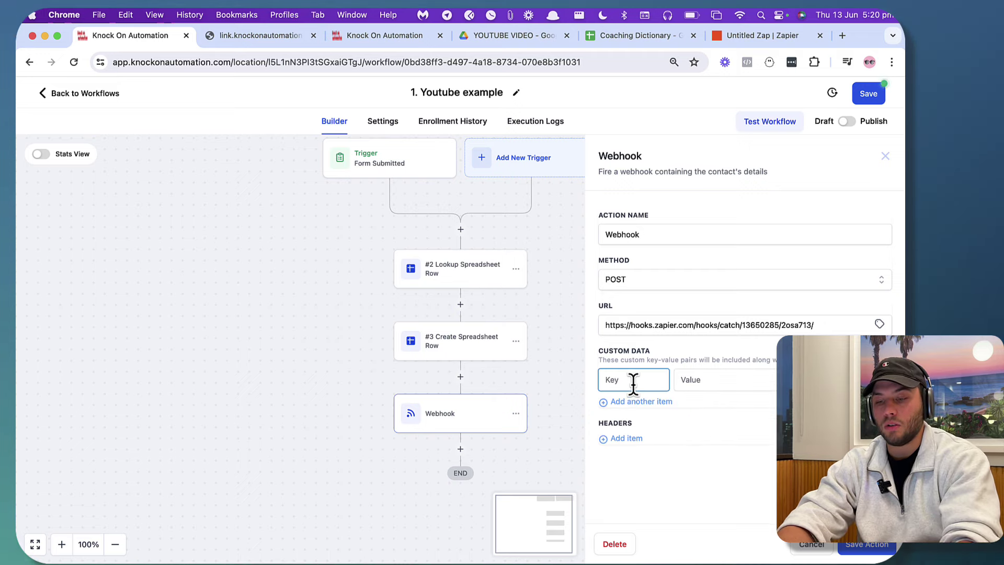
pyautogui.write('c')
pyautogui.press('BackSpace')
pyautogui.write('tr')
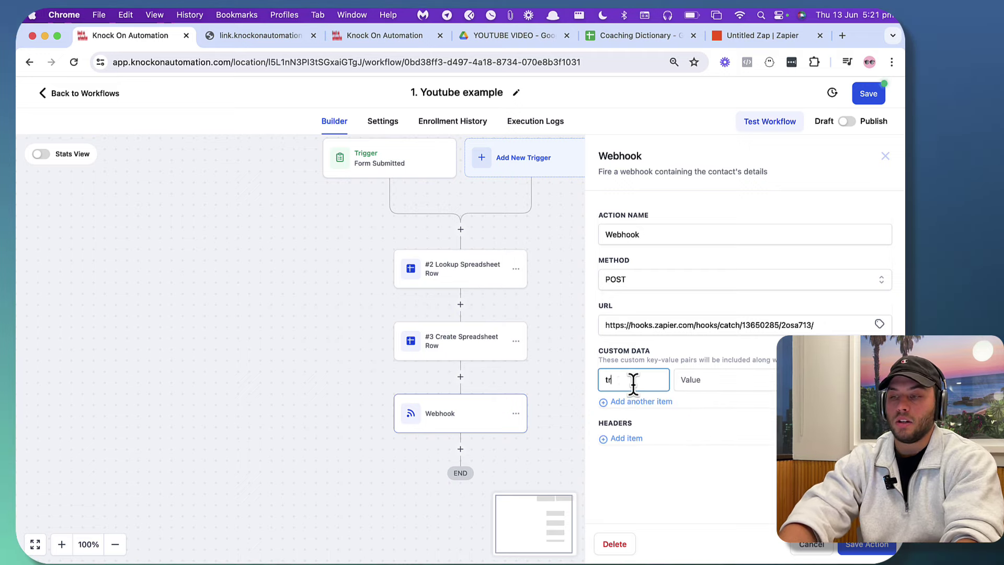
pyautogui.write('ainingforams')
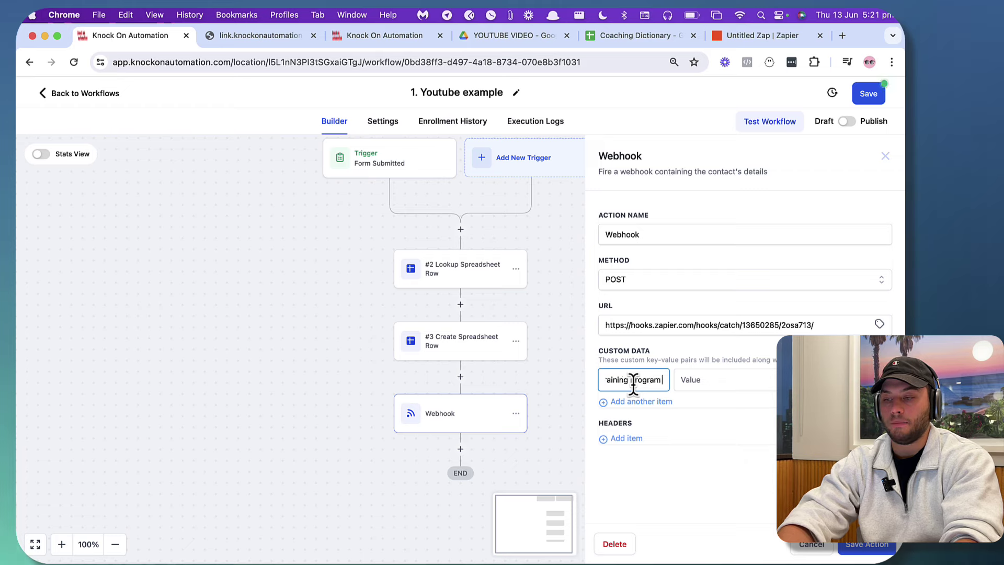
pyautogui.click(740, 379)
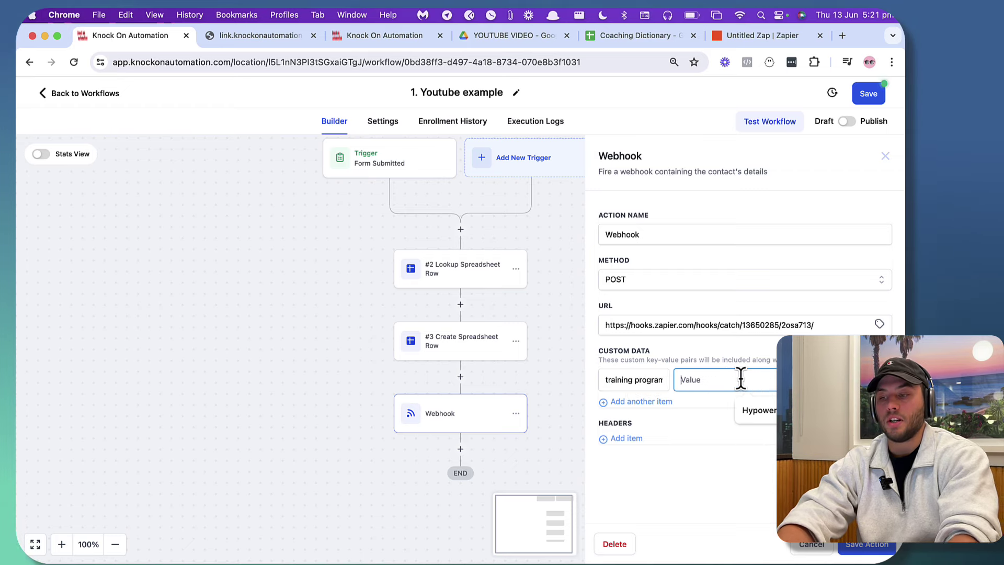
# Set its value to the spreadsheet lookup result plus the contact's days field, and save the action.
pyautogui.click(784, 380)
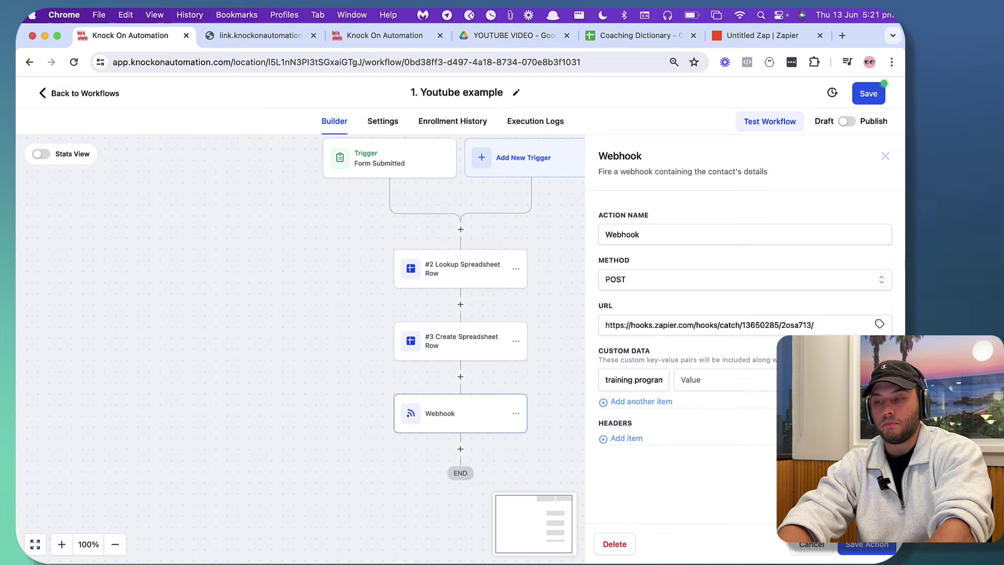
pyautogui.click(784, 379)
pyautogui.write('pro')
pyautogui.click(695, 402)
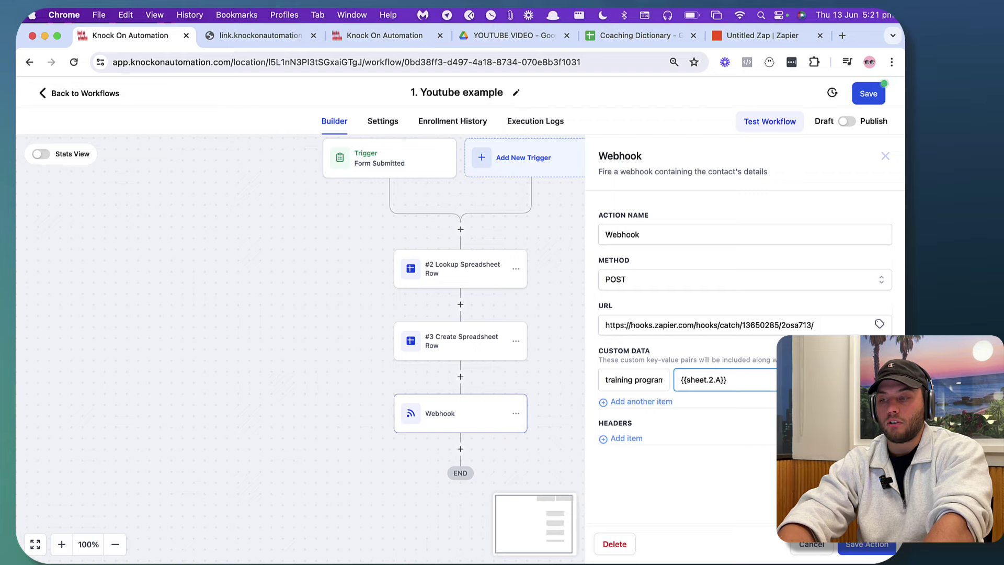
pyautogui.click(748, 378)
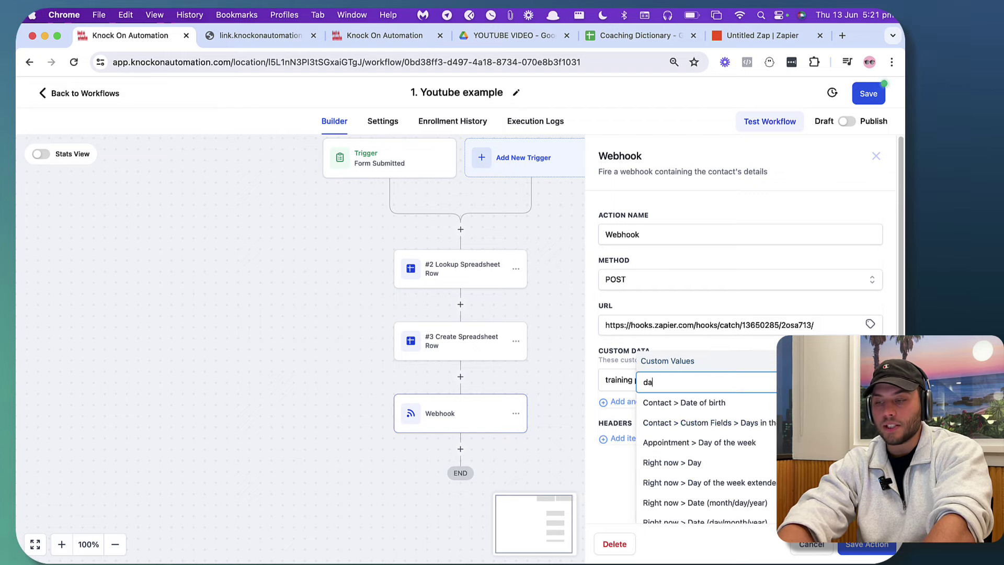
pyautogui.write('days')
pyautogui.click(696, 398)
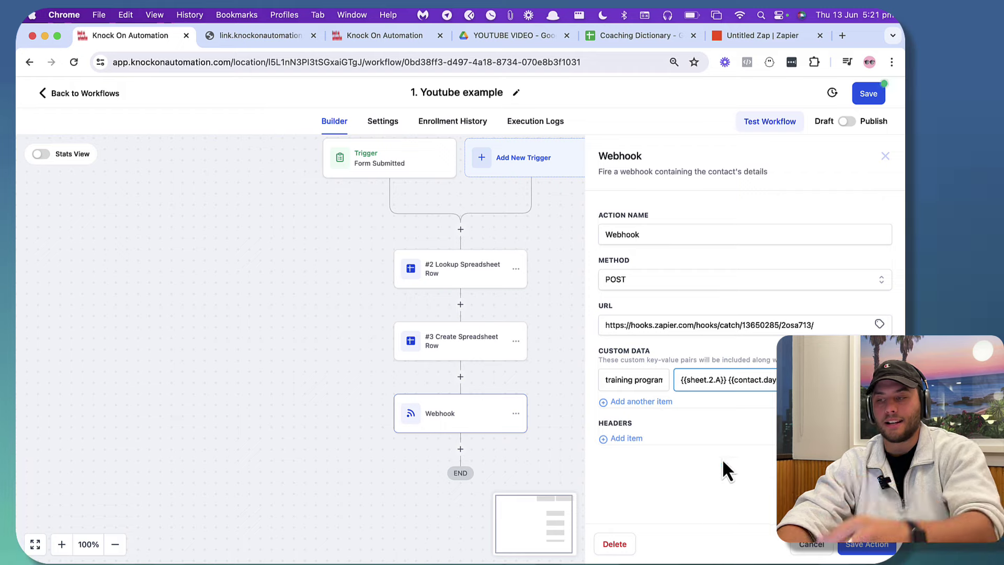
pyautogui.click(863, 545)
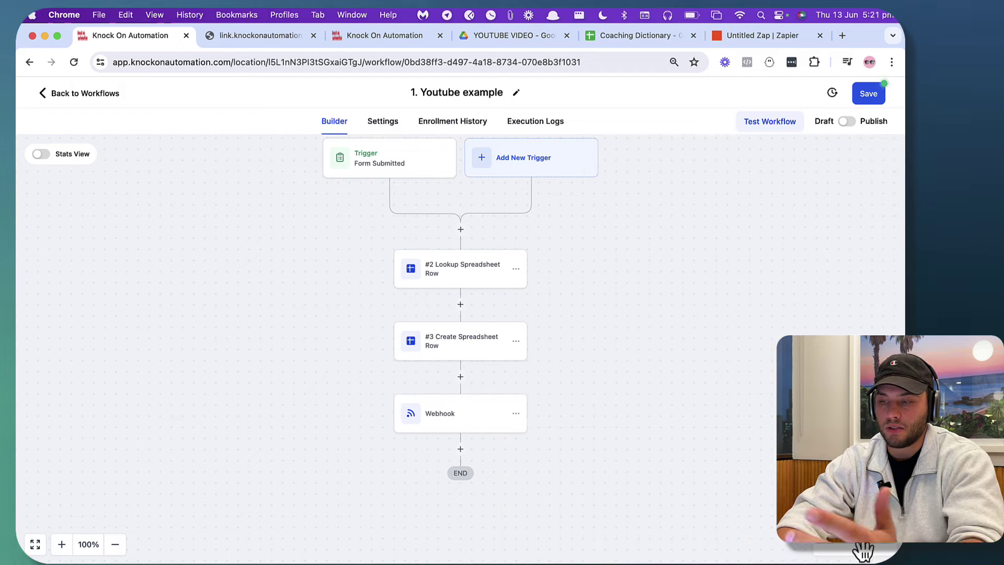
# Save the workflow and set up a workflow test with a chosen contact.
pyautogui.click(868, 94)
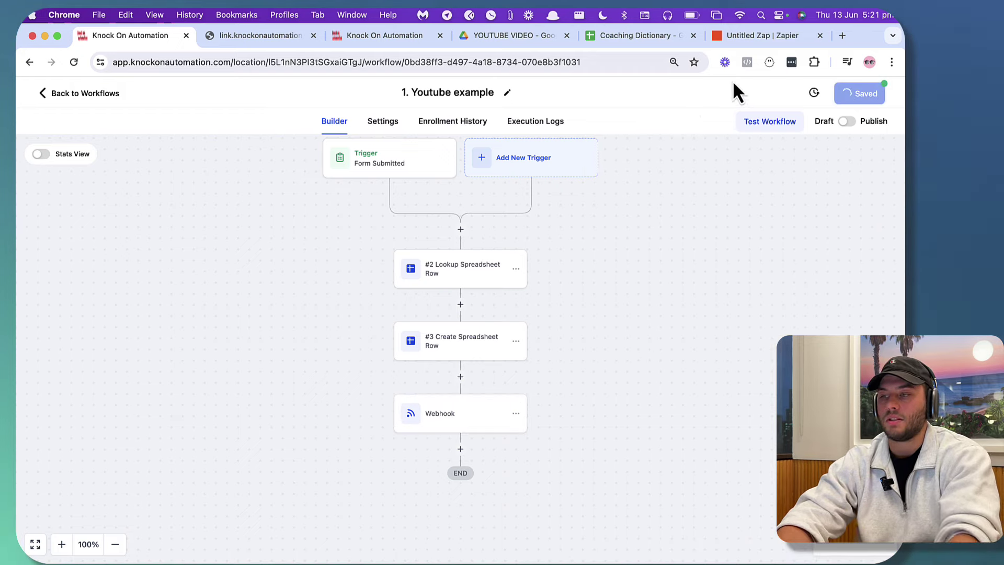
pyautogui.click(739, 39)
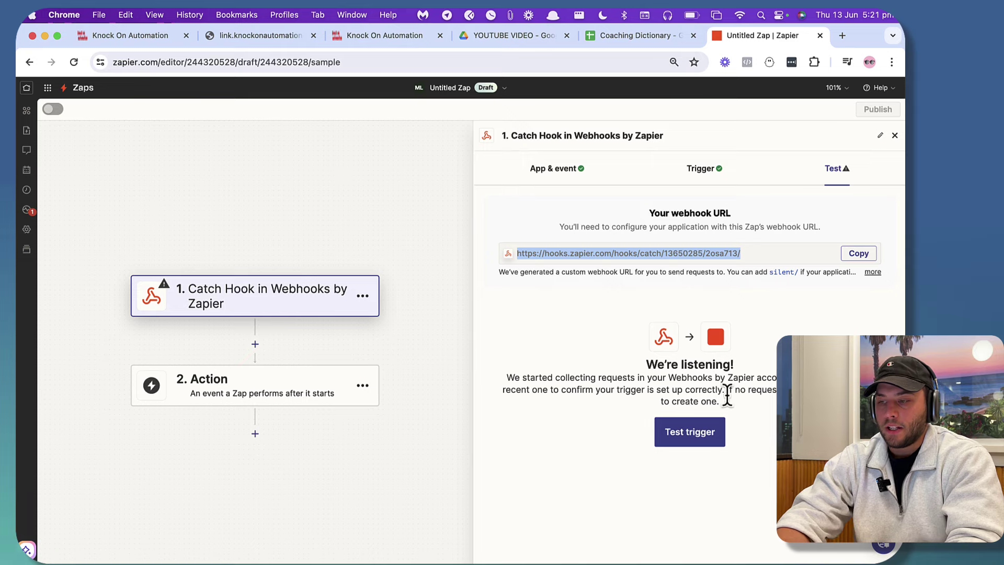
pyautogui.click(110, 37)
pyautogui.click(884, 95)
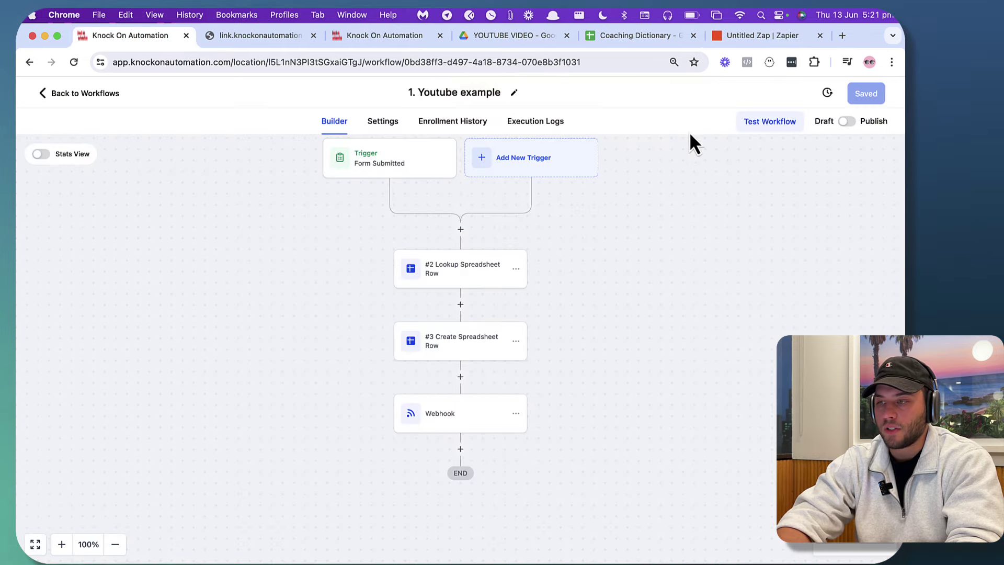
pyautogui.click(755, 124)
pyautogui.click(642, 238)
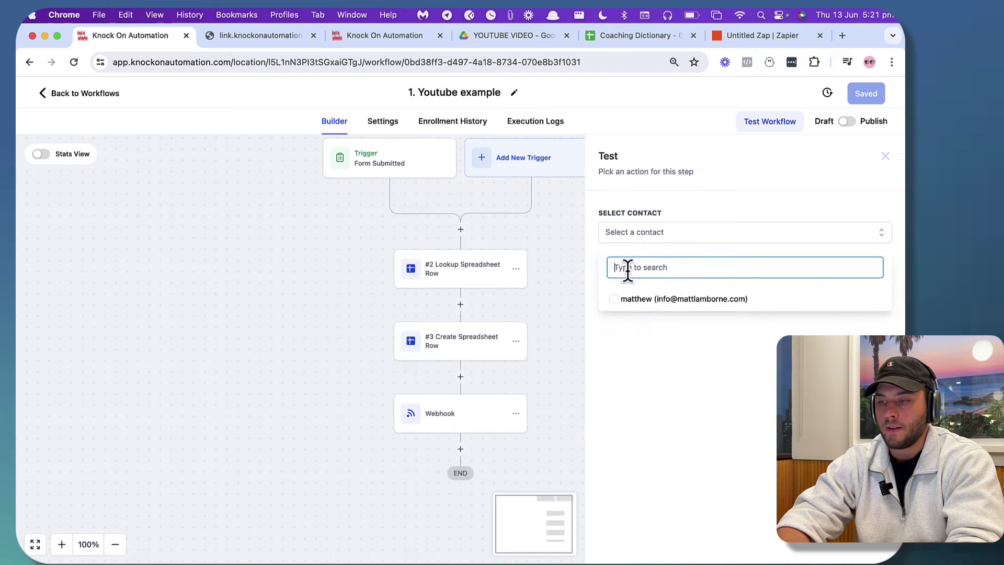
pyautogui.click(639, 299)
pyautogui.click(643, 240)
# Run the workflow test and fetch the new request in Zapier's Catch Hook trigger.
pyautogui.click(617, 277)
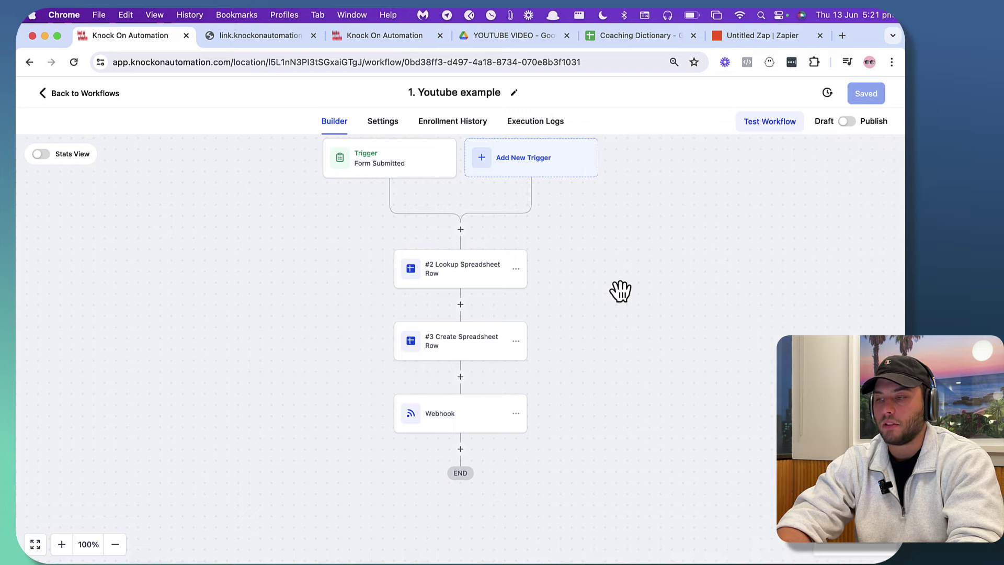
pyautogui.click(785, 35)
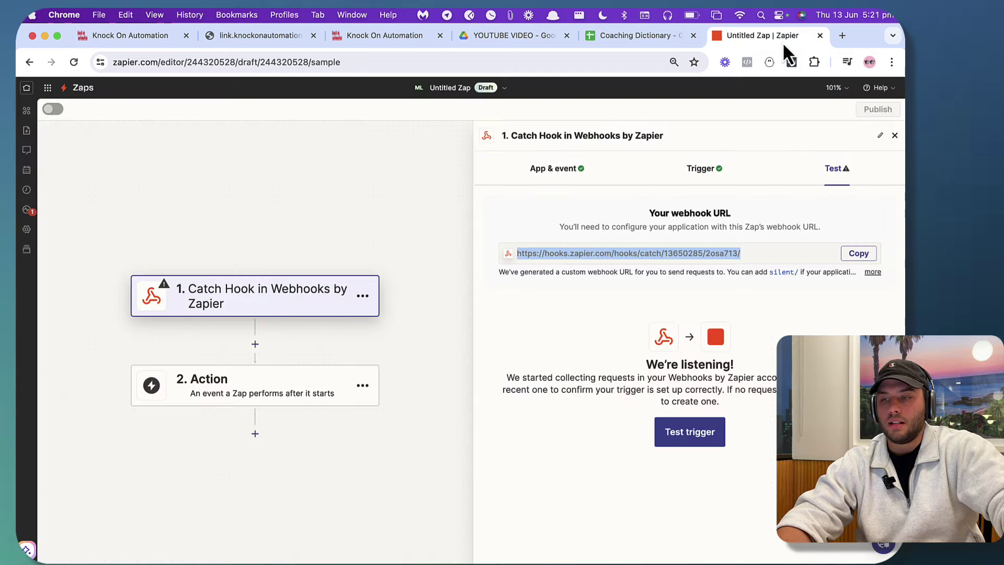
pyautogui.click(688, 431)
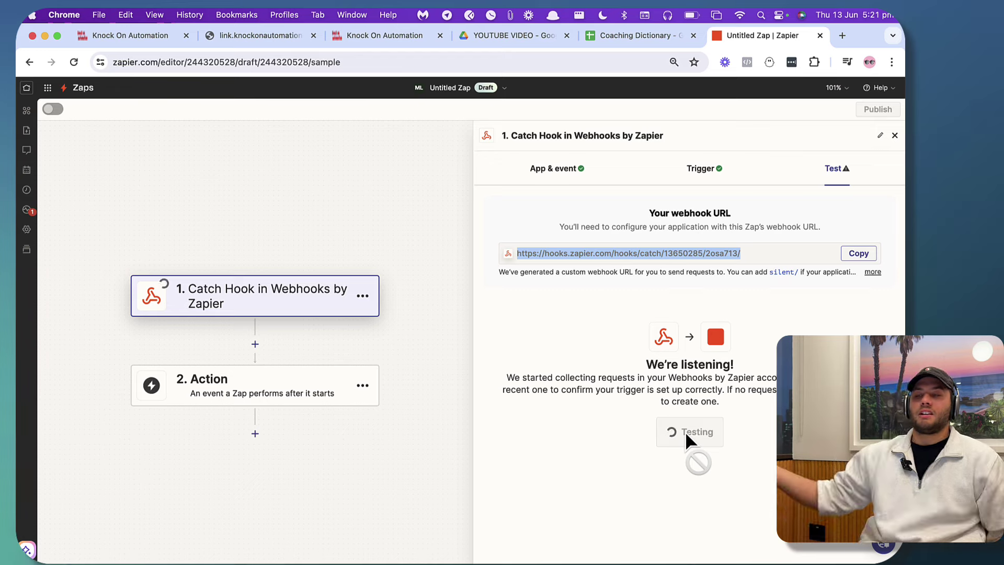
pyautogui.click(518, 542)
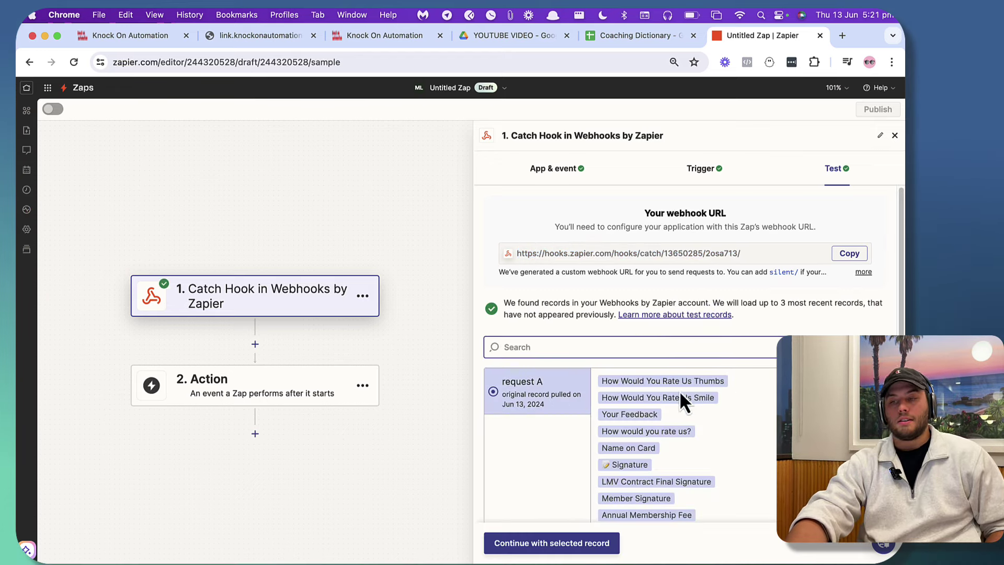
# Browse the fields of the received webhook request A.
pyautogui.scroll(-3, 679, 390)
pyautogui.scroll(-2, 654, 234)
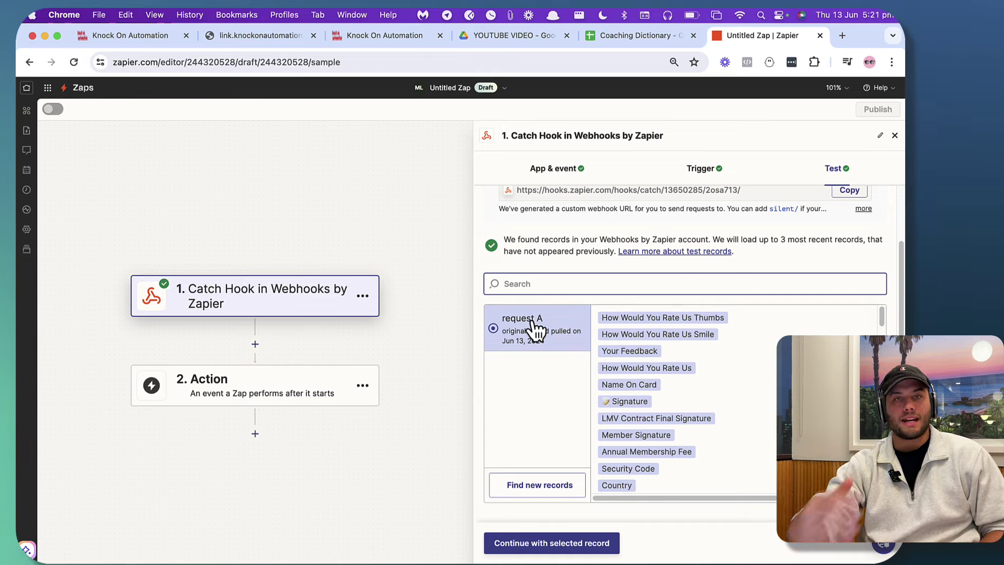
pyautogui.scroll(-10, 650, 367)
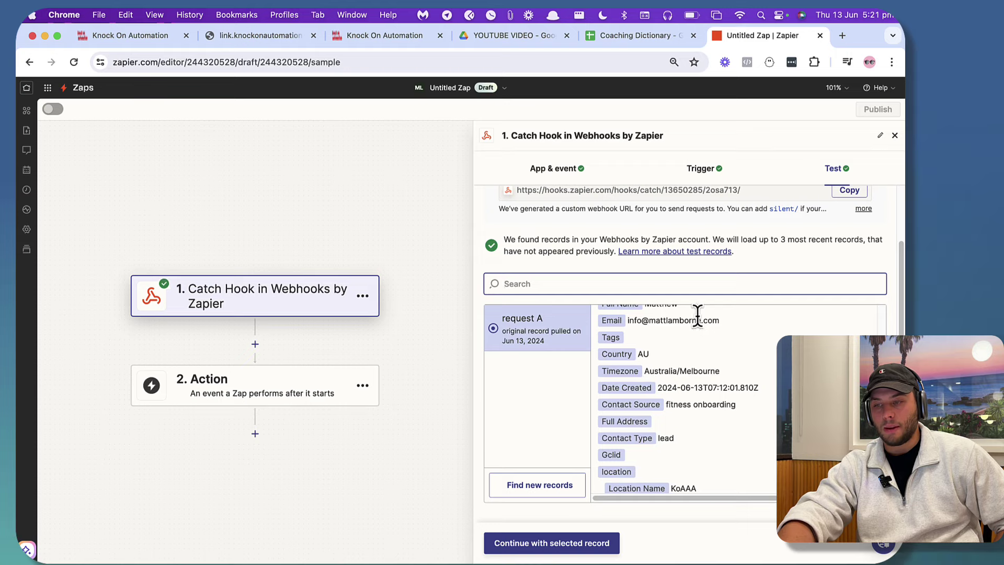
pyautogui.moveTo(697, 319); pyautogui.dragTo(626, 320)
pyautogui.scroll(2, 647, 360)
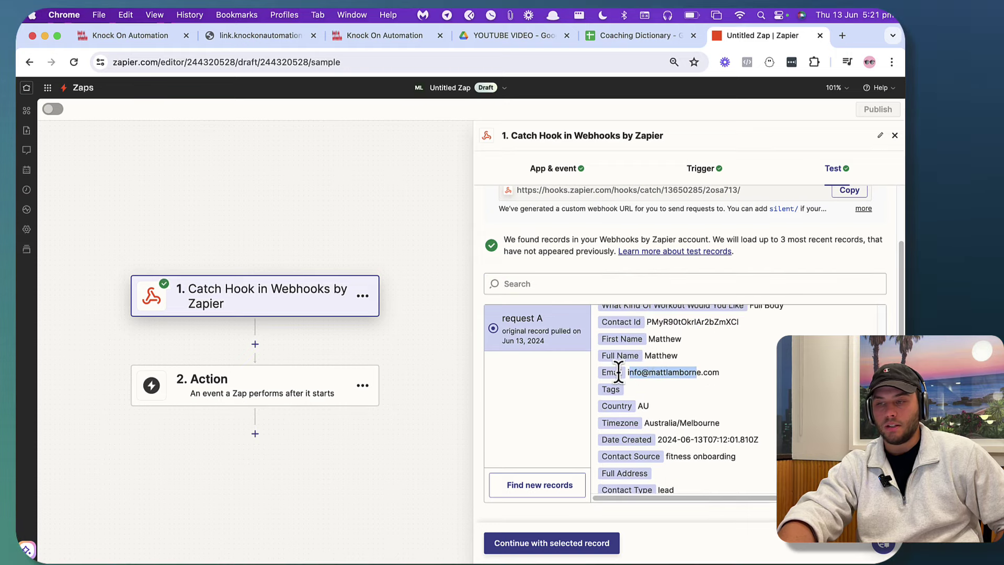
pyautogui.scroll(-15, 649, 361)
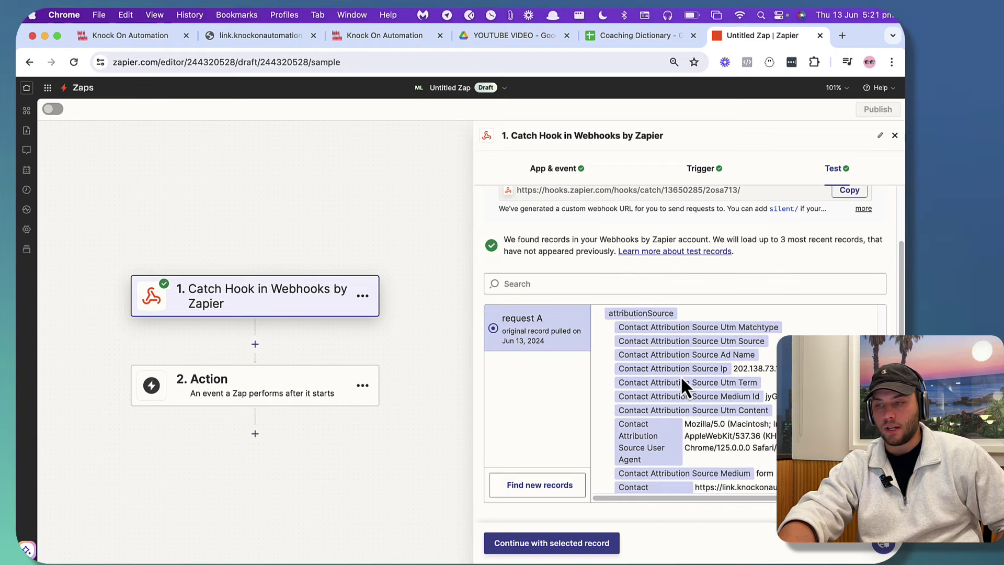
pyautogui.scroll(-5, 680, 375)
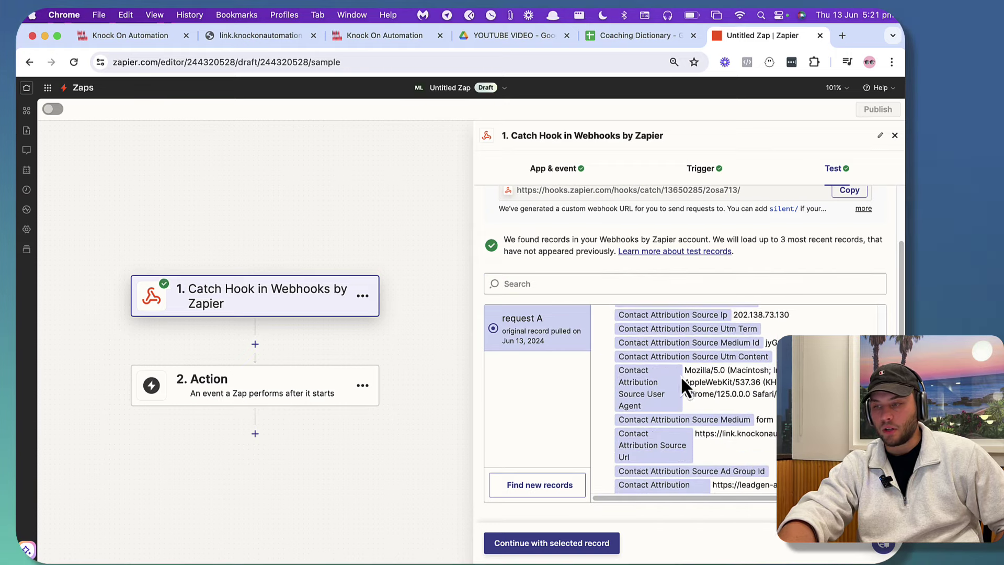
# Search the record for 'days', then 'training', and highlight the Training Program value.
pyautogui.click(612, 284)
pyautogui.write('days')
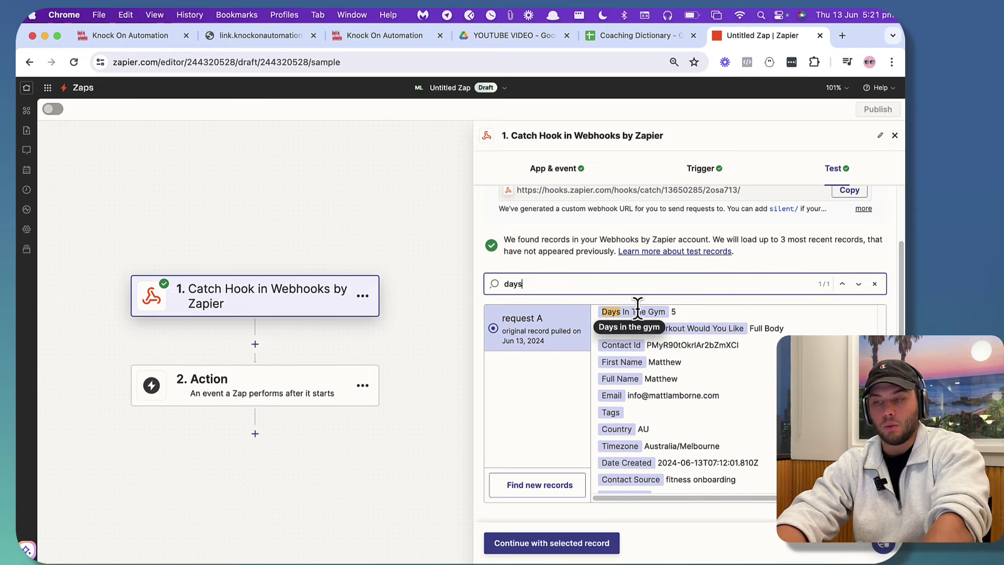
pyautogui.scroll(1, 672, 319)
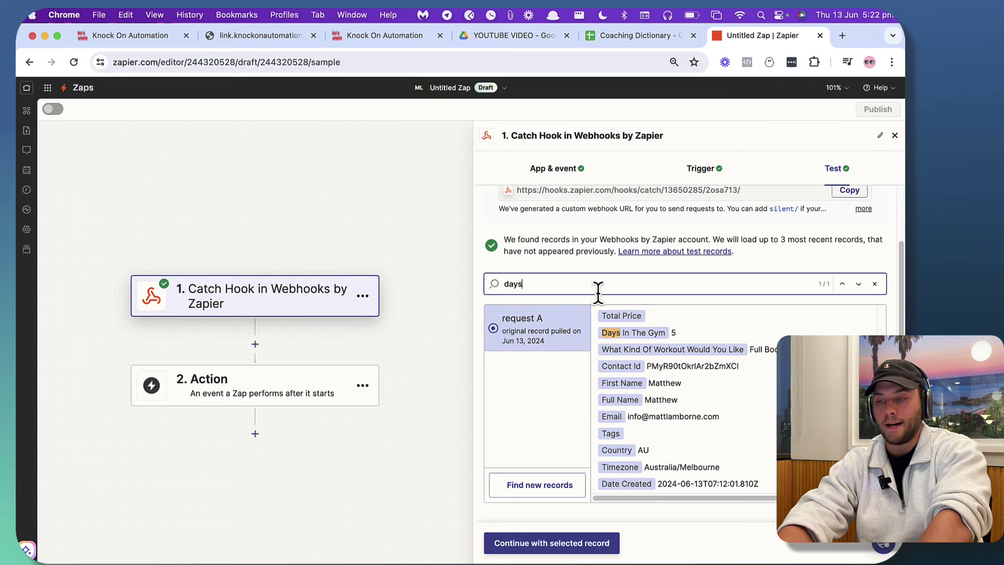
pyautogui.press('BackSpace')
pyautogui.press('BackSpace')
pyautogui.press('BackSpace')
pyautogui.press('BackSpace')
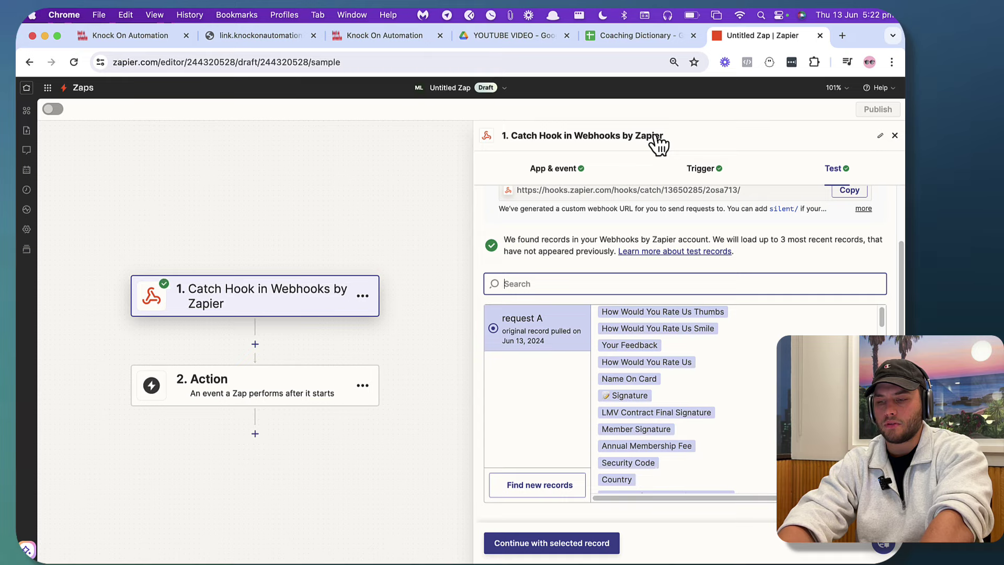
pyautogui.write('traing')
pyautogui.press('BackSpace')
pyautogui.press('BackSpace')
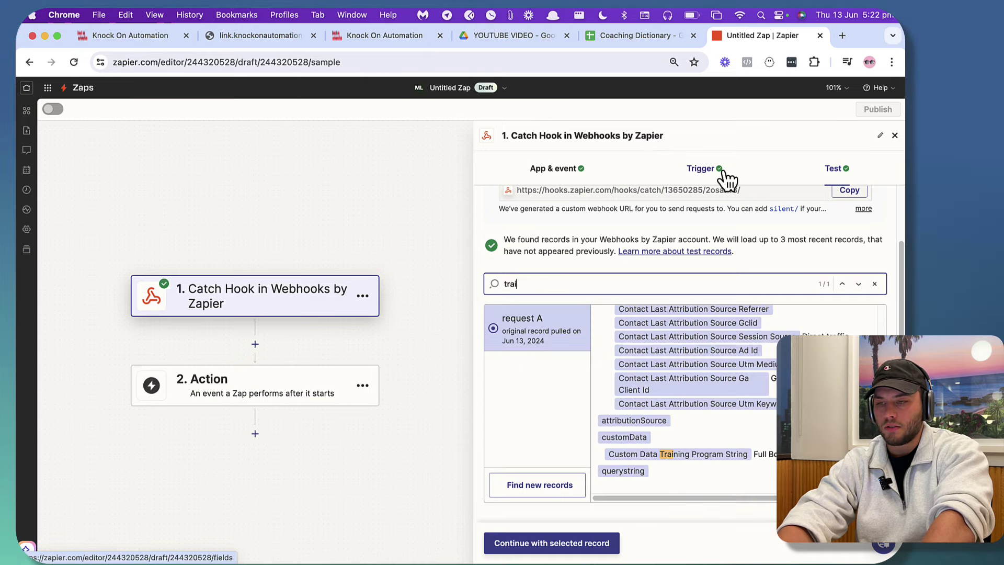
pyautogui.write('ning')
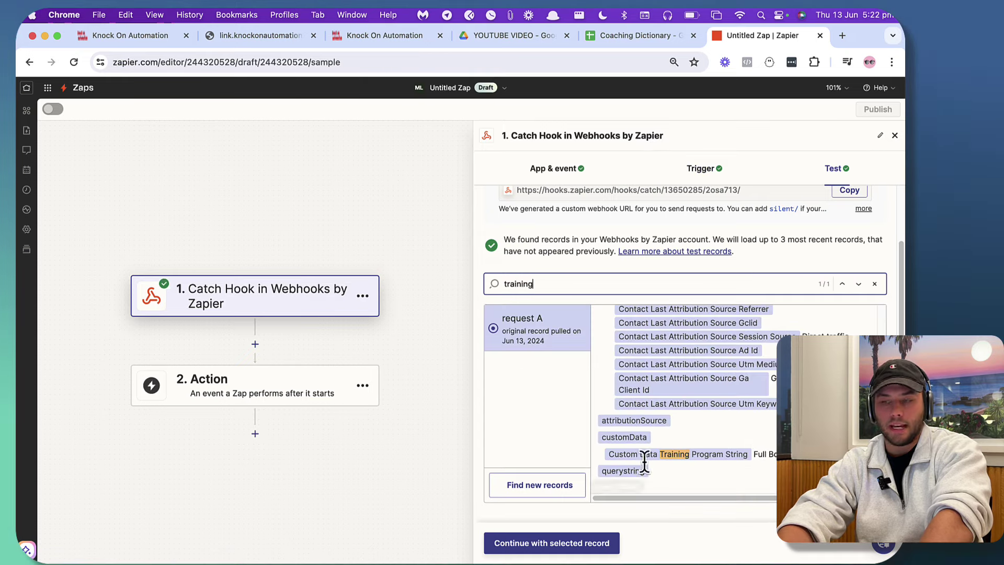
pyautogui.moveTo(640, 453); pyautogui.dragTo(784, 455)
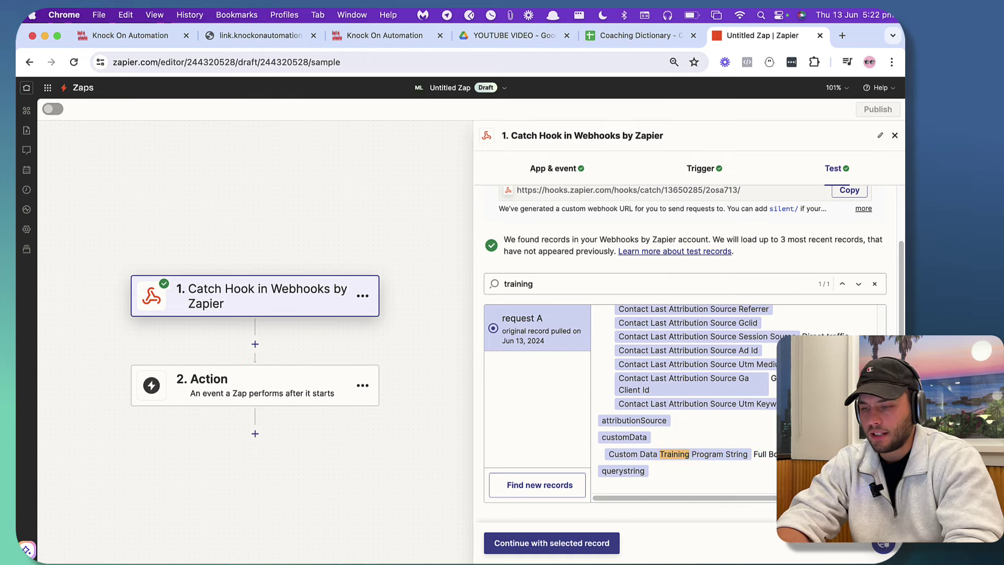
# Continue with the selected record and add a Google Sheets Lookup Spreadsheet Row action.
pyautogui.click(518, 546)
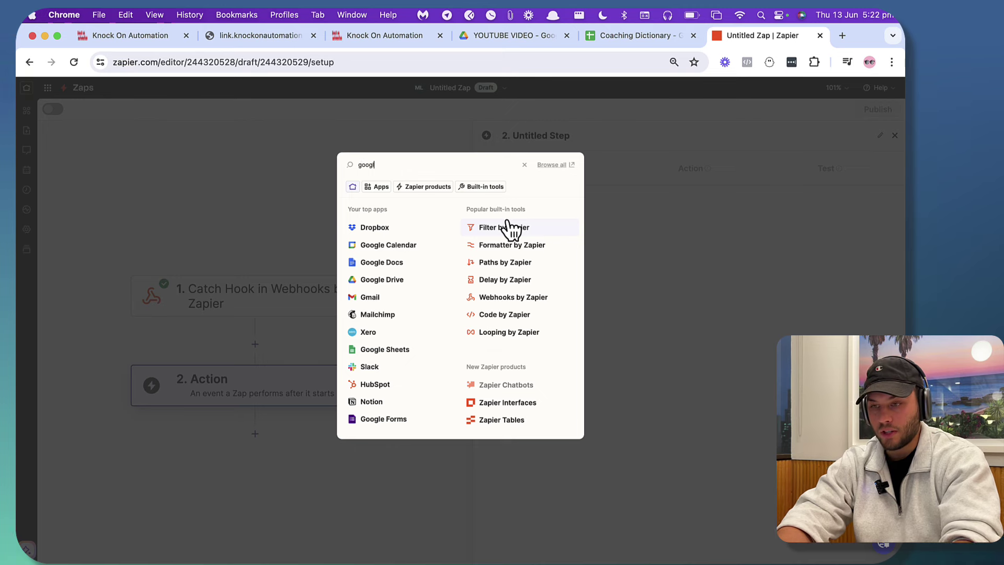
pyautogui.write('e')
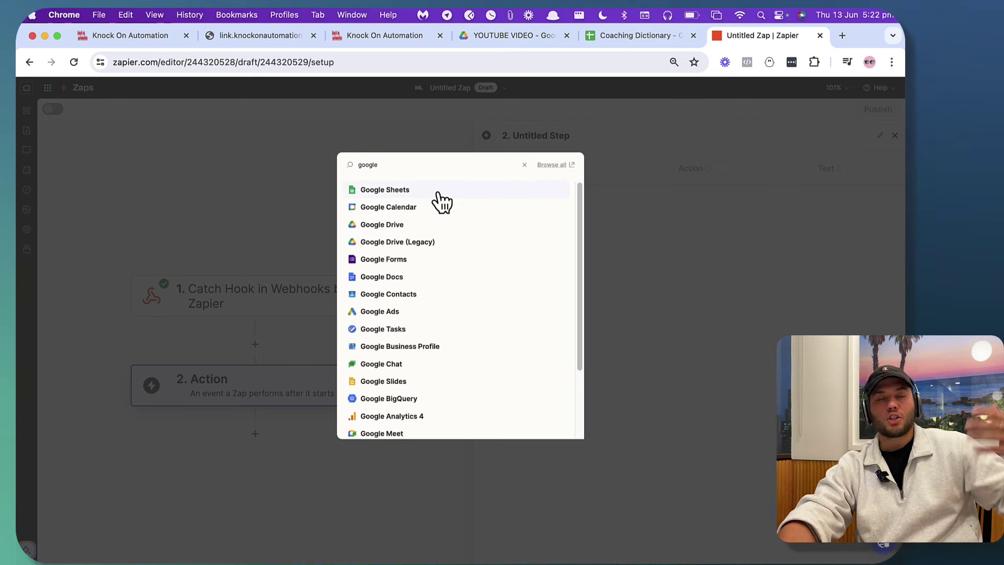
pyautogui.click(442, 202)
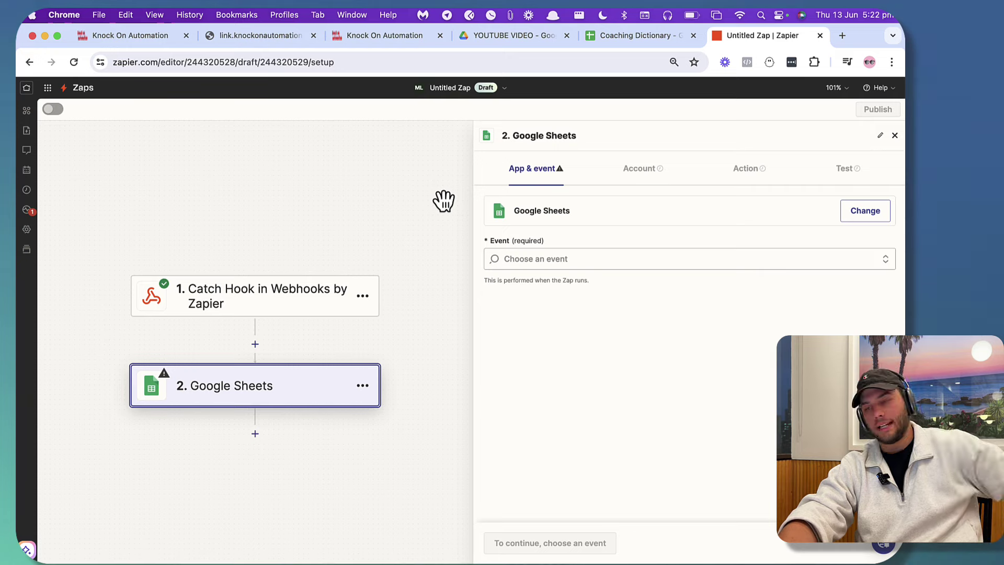
pyautogui.click(524, 262)
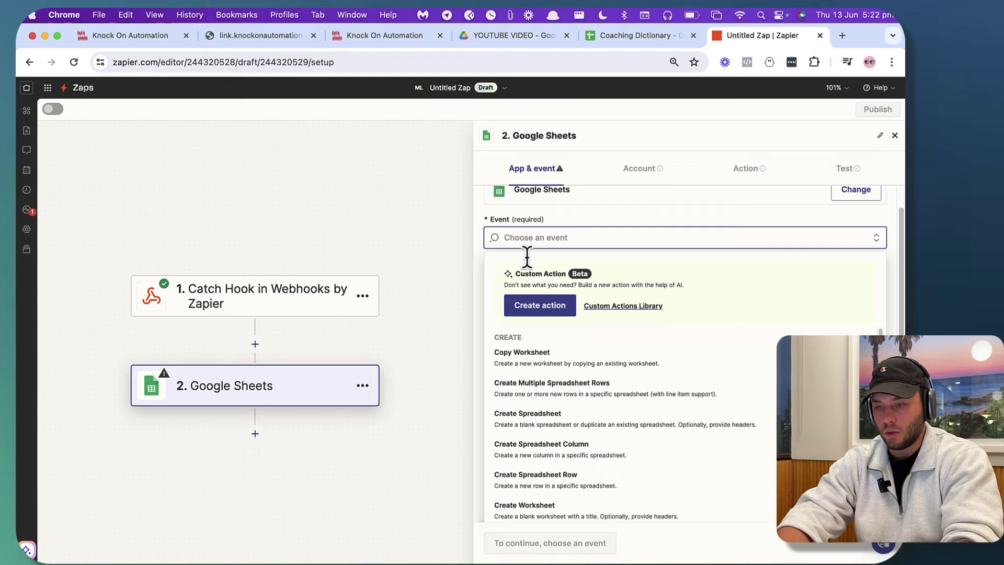
pyautogui.write('look')
pyautogui.click(538, 308)
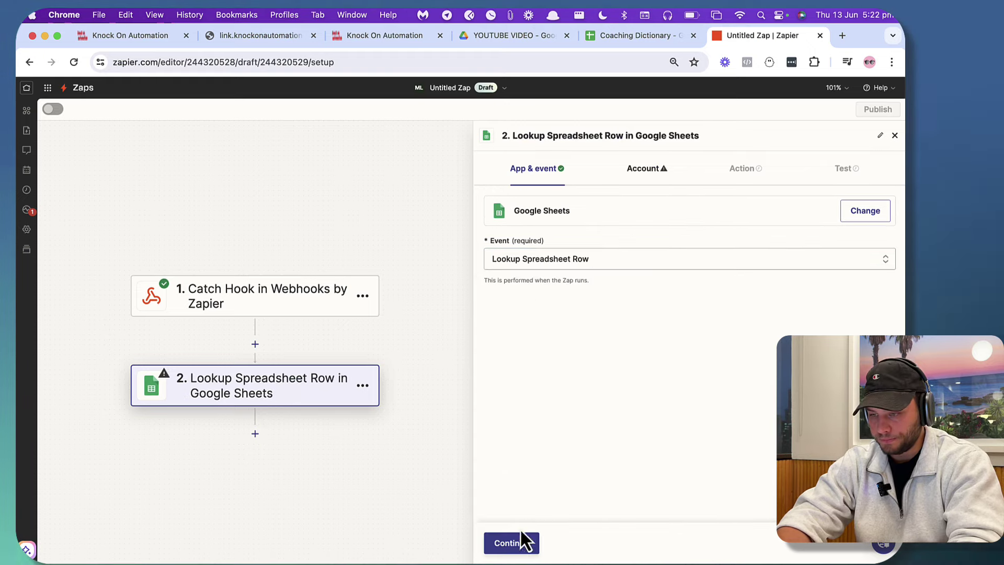
# Connect the matching Google Sheets account to the lookup step.
pyautogui.click(511, 543)
pyautogui.click(852, 222)
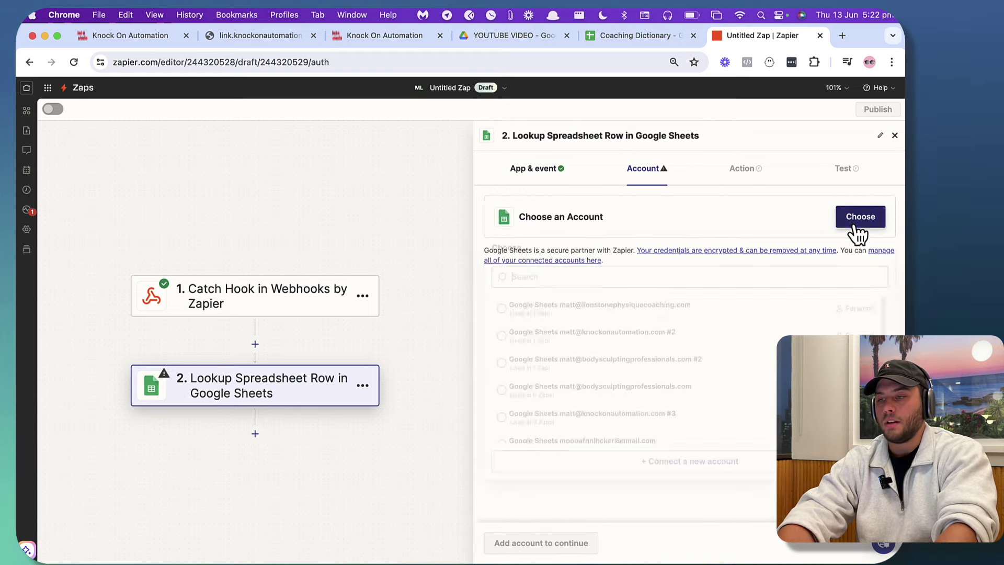
pyautogui.write('moo')
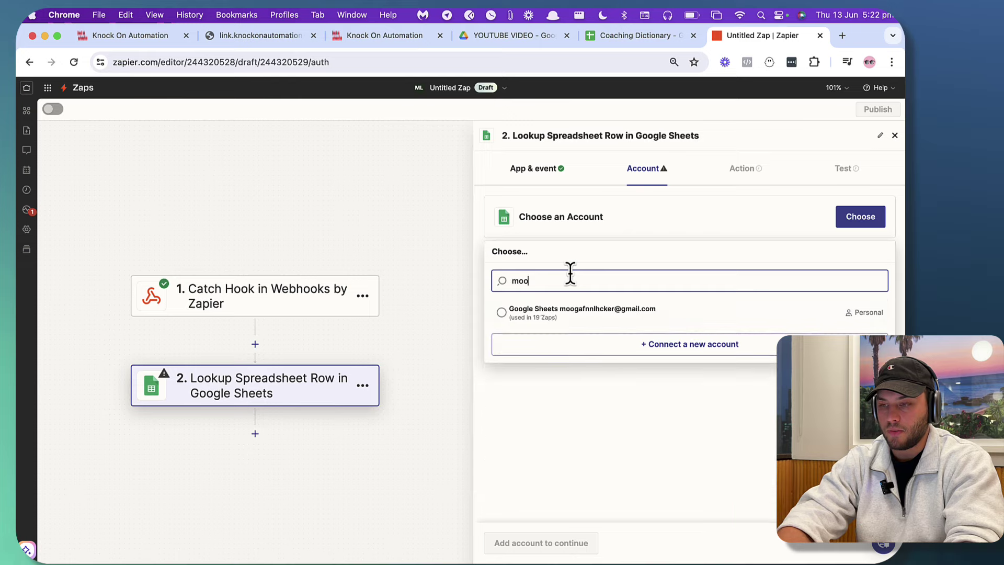
pyautogui.click(543, 313)
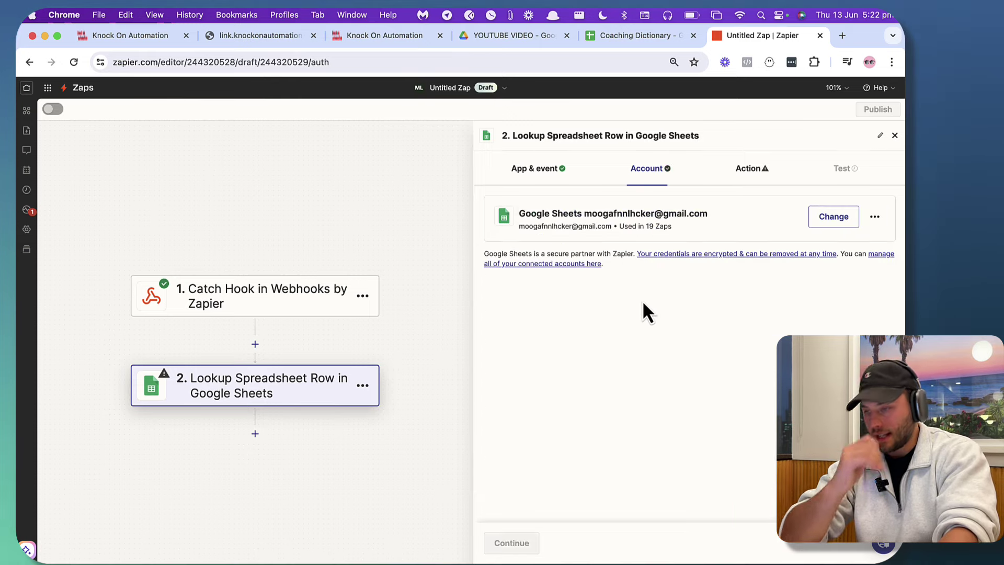
# Choose My Google Drive, the Coaching Dictionary spreadsheet and worksheet Sheet1.
pyautogui.click(512, 541)
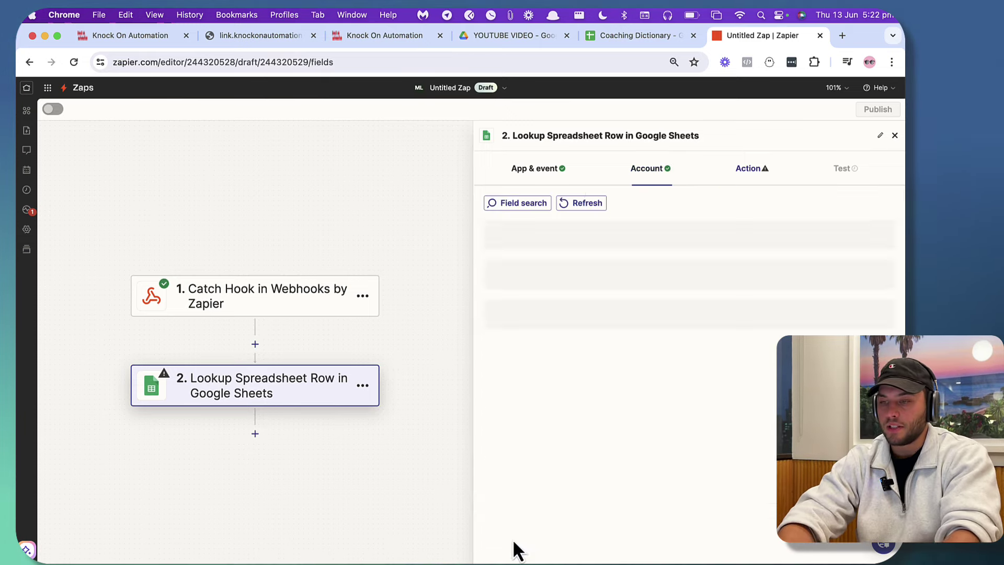
pyautogui.click(565, 243)
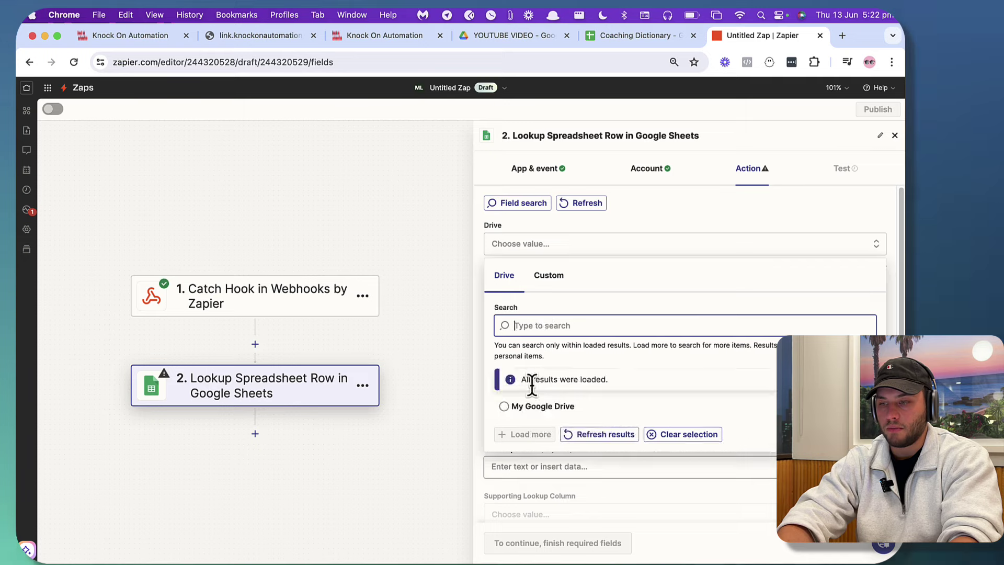
pyautogui.click(529, 411)
pyautogui.click(556, 303)
pyautogui.write('co')
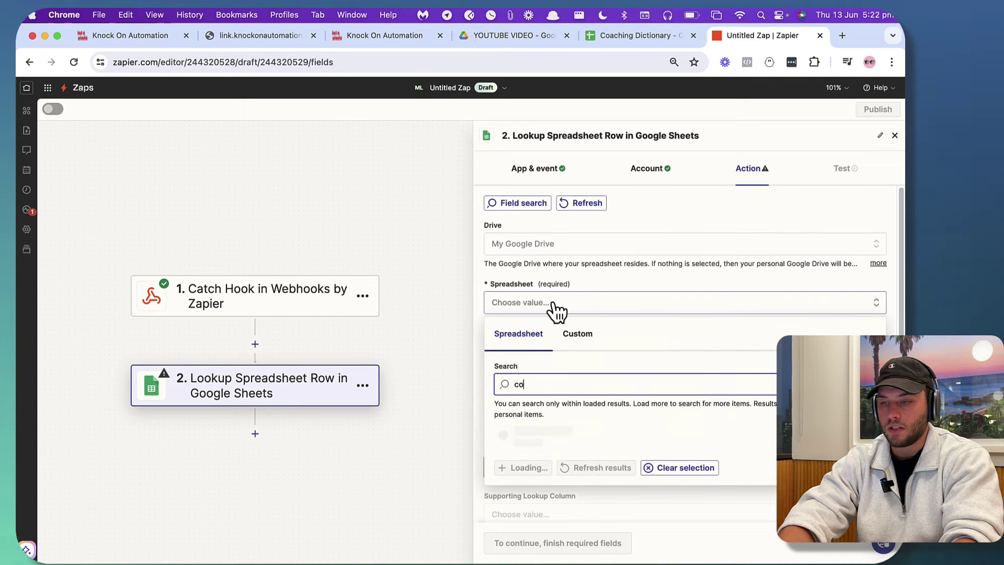
pyautogui.write('aching')
pyautogui.click(529, 475)
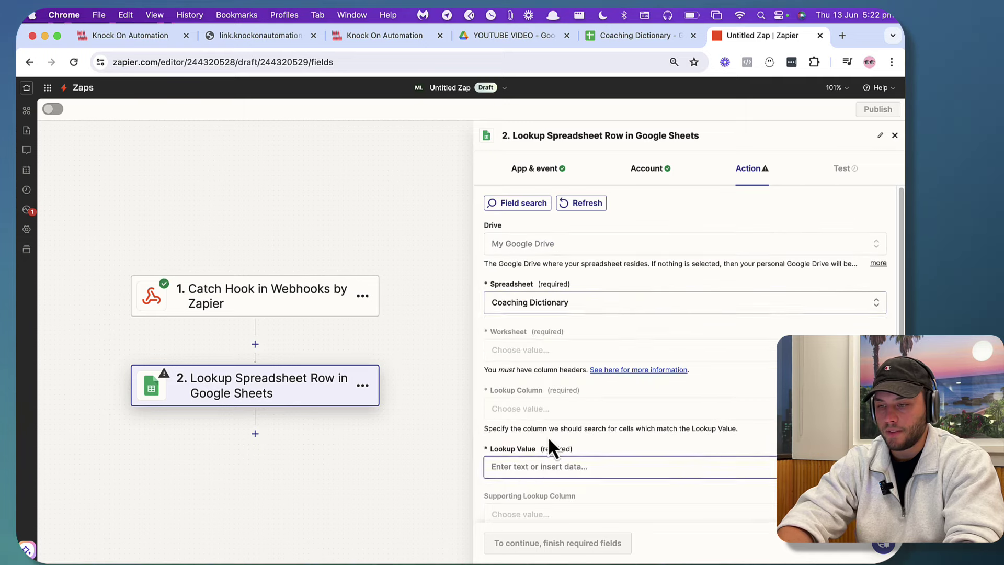
pyautogui.click(540, 359)
pyautogui.click(517, 511)
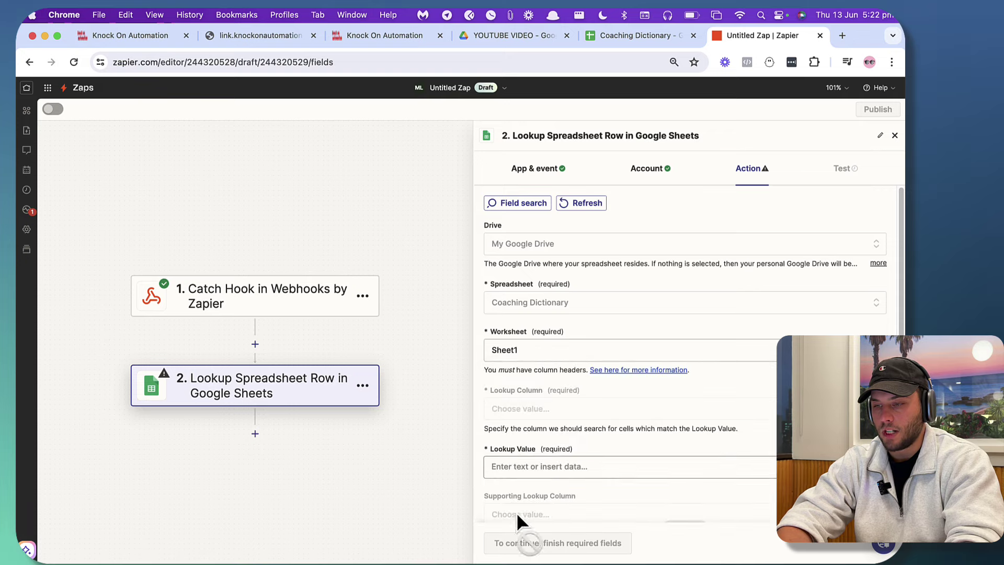
# Set the lookup column to Program Type, matched to the webhook's workout-type answer.
pyautogui.scroll(-2, 586, 313)
pyautogui.click(531, 298)
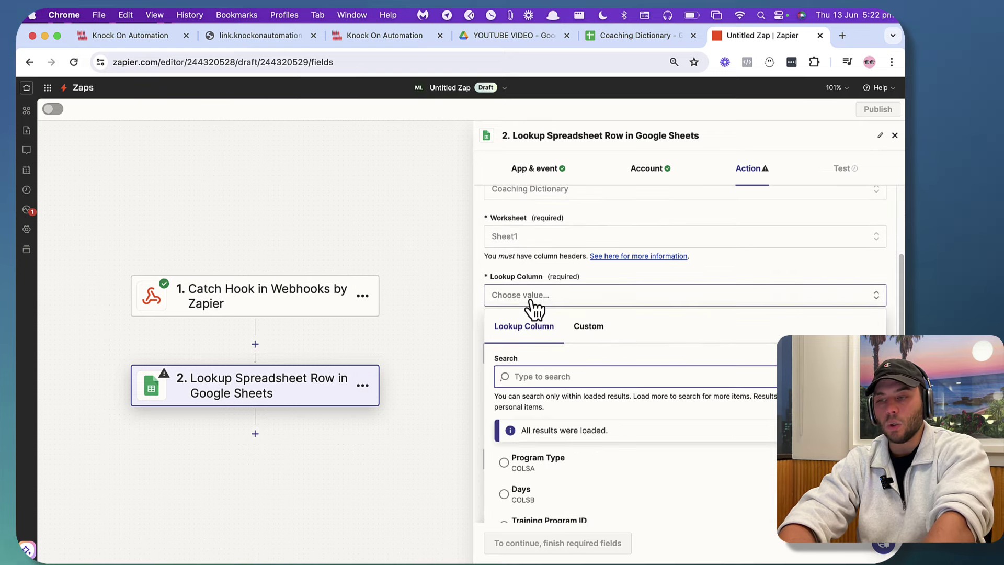
pyautogui.click(533, 468)
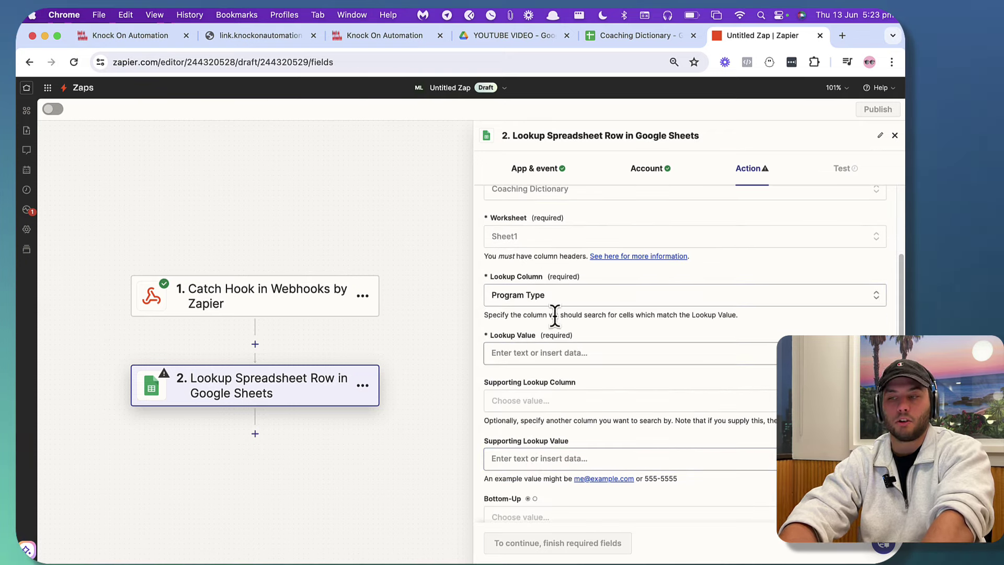
pyautogui.click(538, 353)
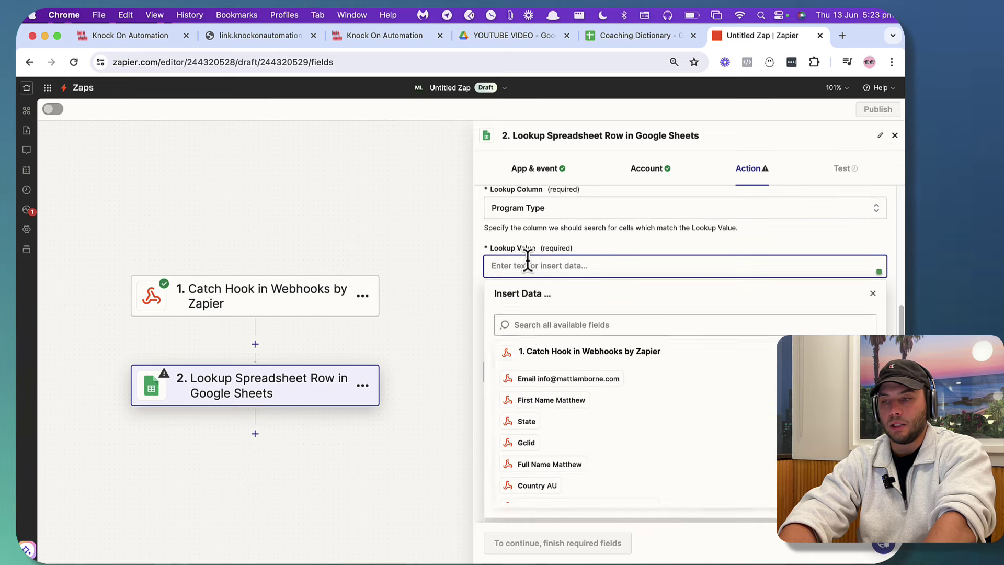
pyautogui.click(515, 325)
pyautogui.write('full')
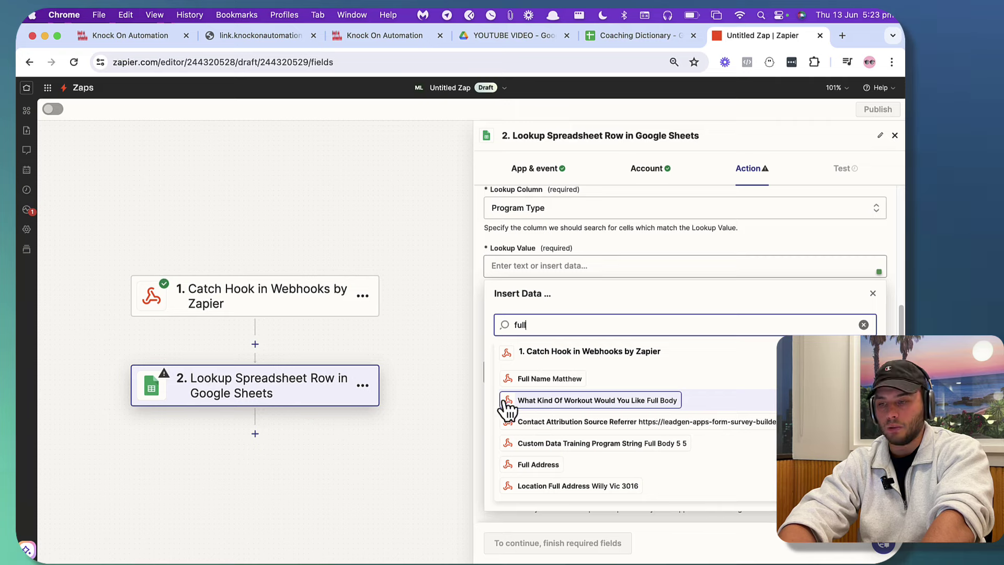
pyautogui.click(600, 401)
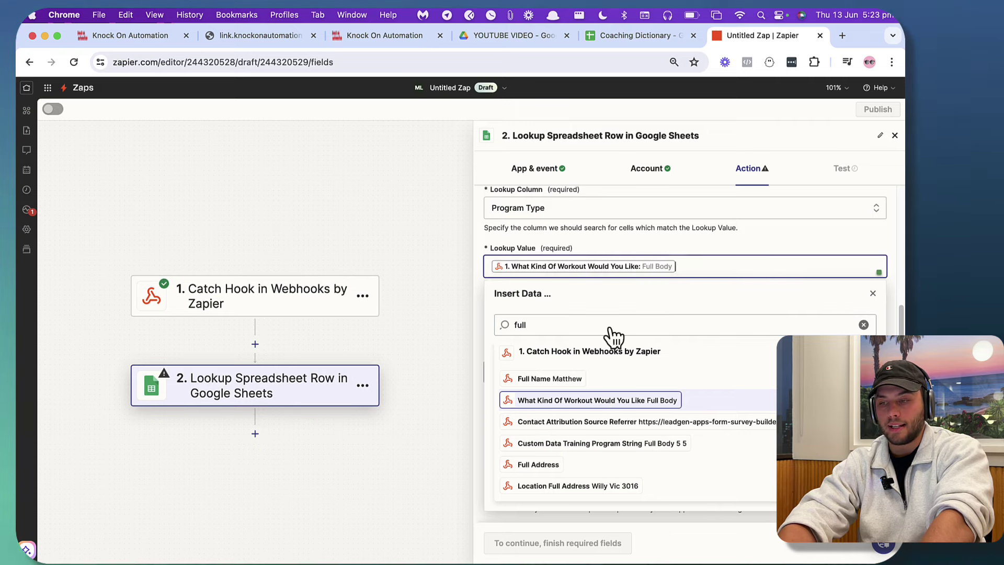
pyautogui.click(653, 238)
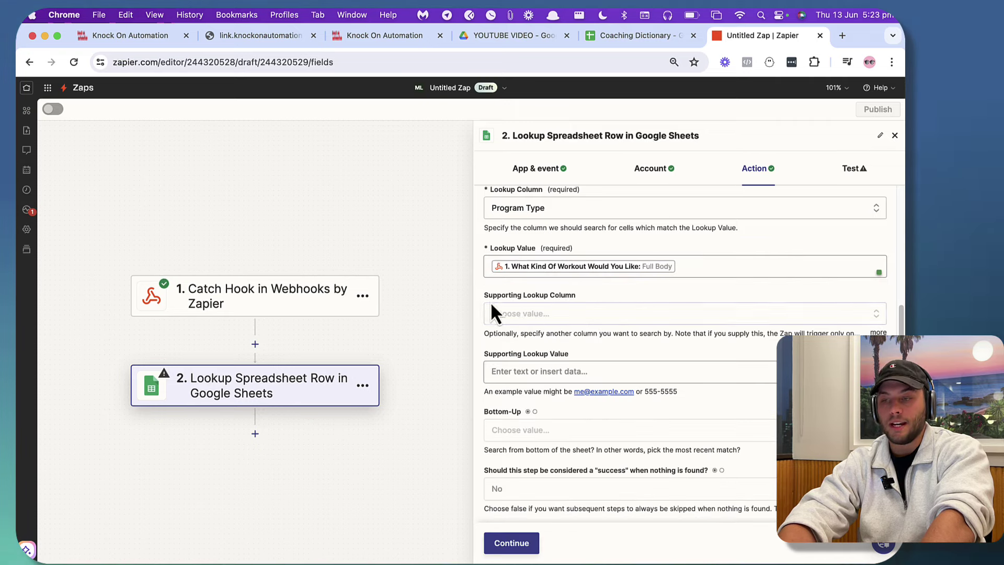
# Set the supporting lookup column to Days, matched to the Days In The Gym field.
pyautogui.click(524, 313)
pyautogui.scroll(-1, 546, 443)
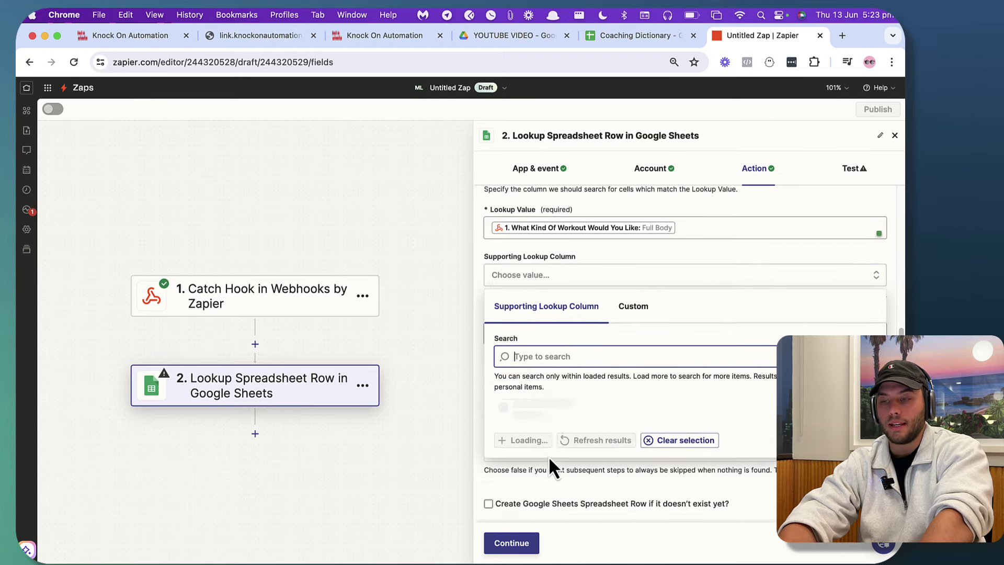
pyautogui.click(527, 473)
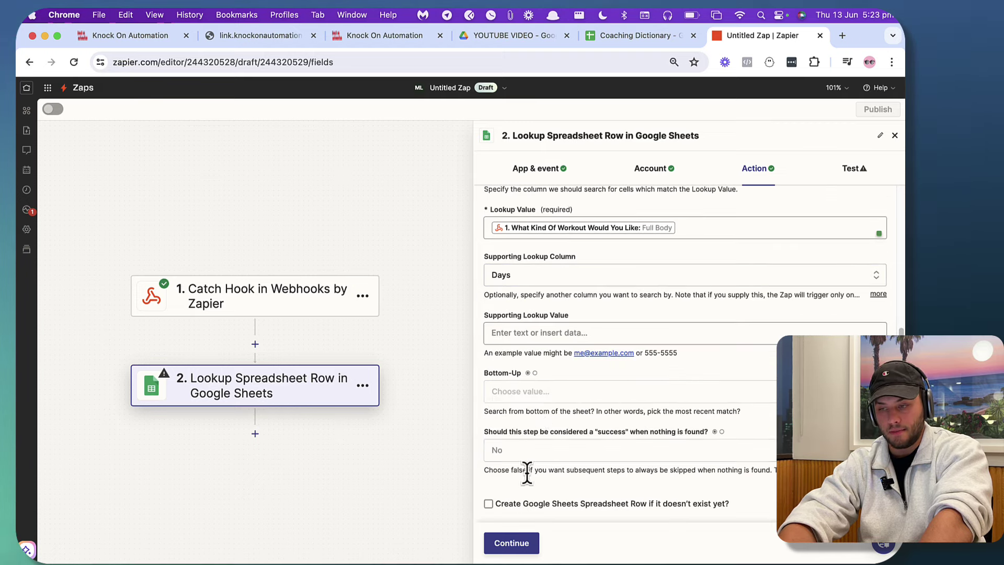
pyautogui.click(523, 333)
pyautogui.write('days')
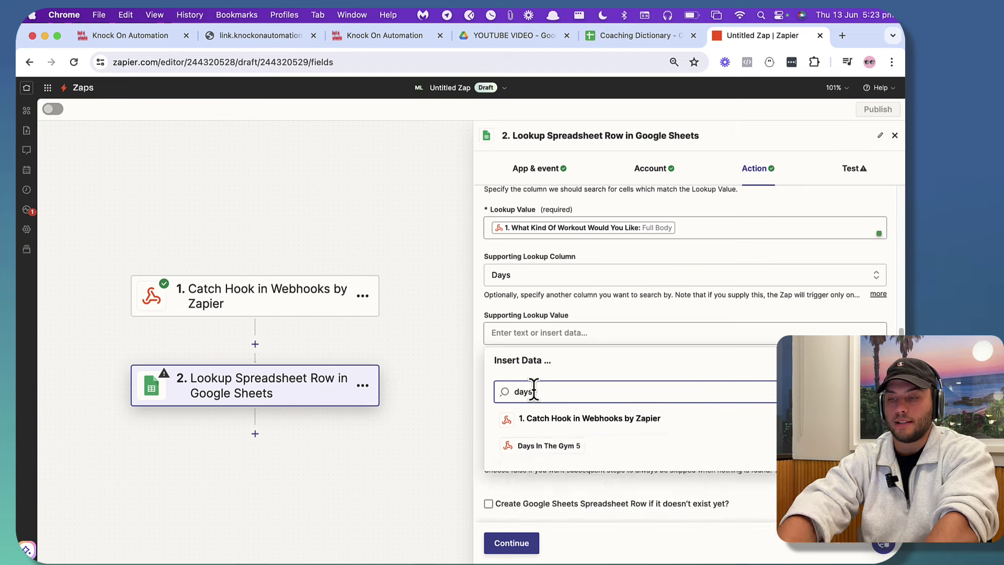
pyautogui.click(545, 447)
pyautogui.click(582, 300)
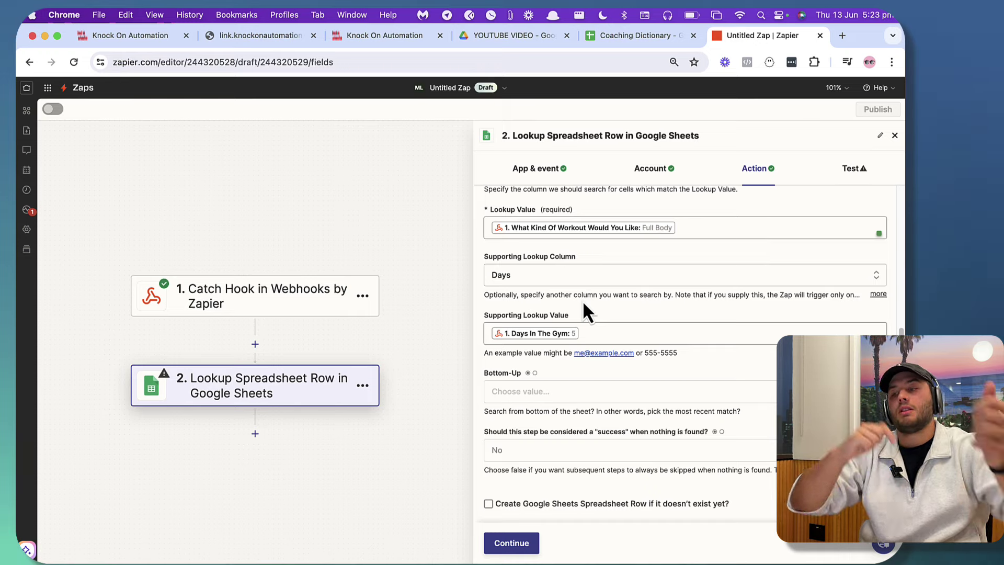
# Finish the lookup setup and run a test of the spreadsheet row lookup.
pyautogui.scroll(-1, 594, 405)
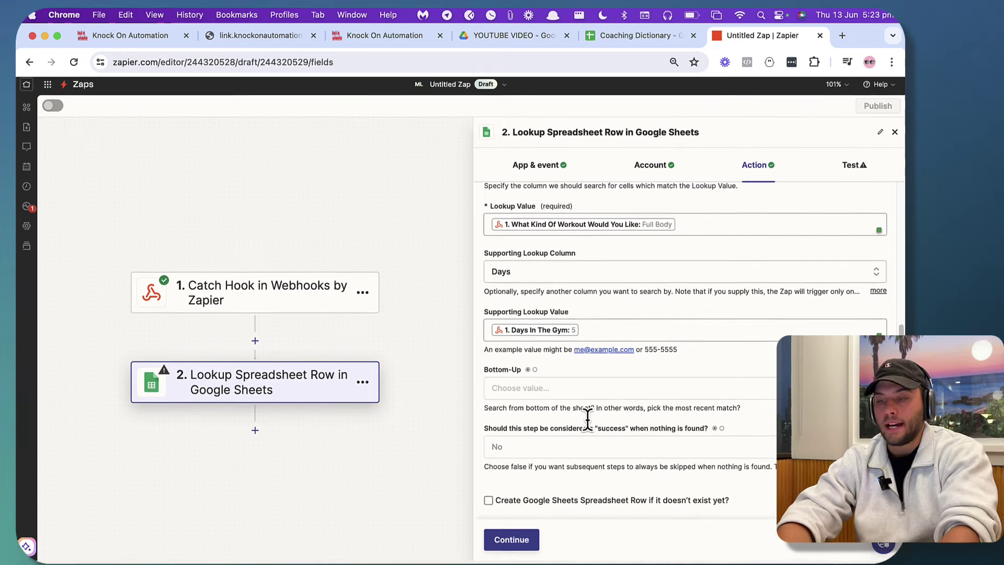
pyautogui.click(512, 543)
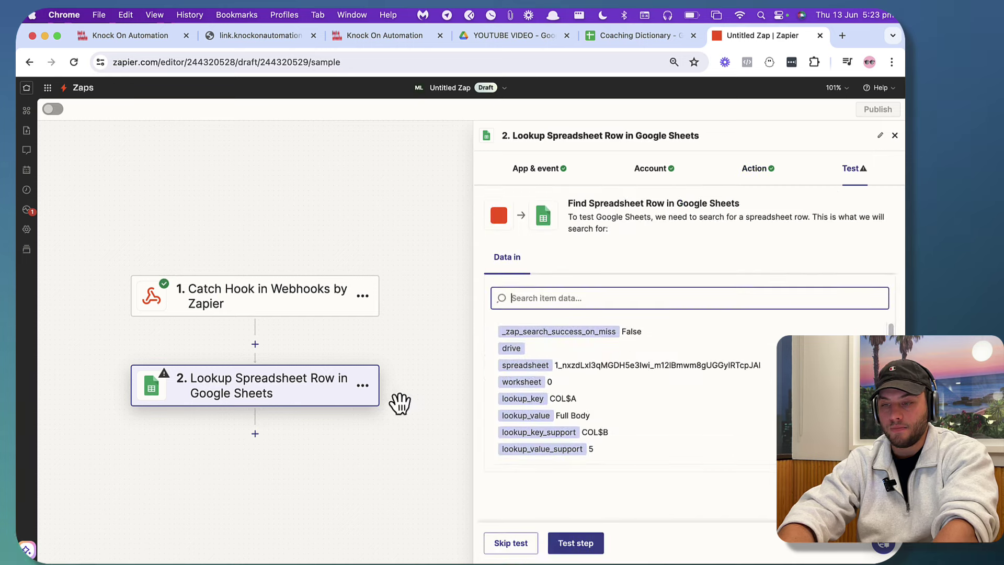
pyautogui.click(560, 542)
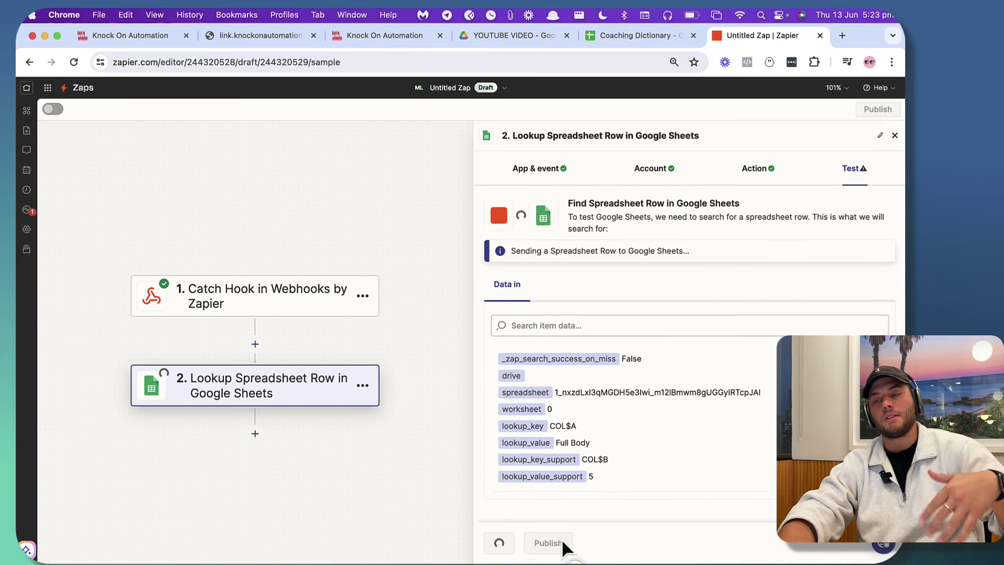
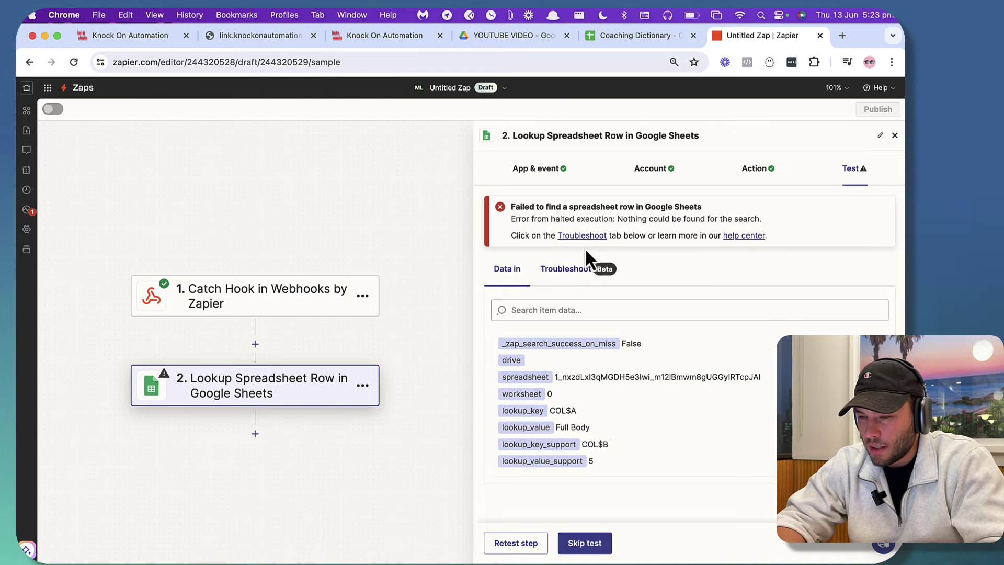
# Review the failed lookup's troubleshooting and Full Body input data, then show the connected Google Sheets account.
pyautogui.click(582, 272)
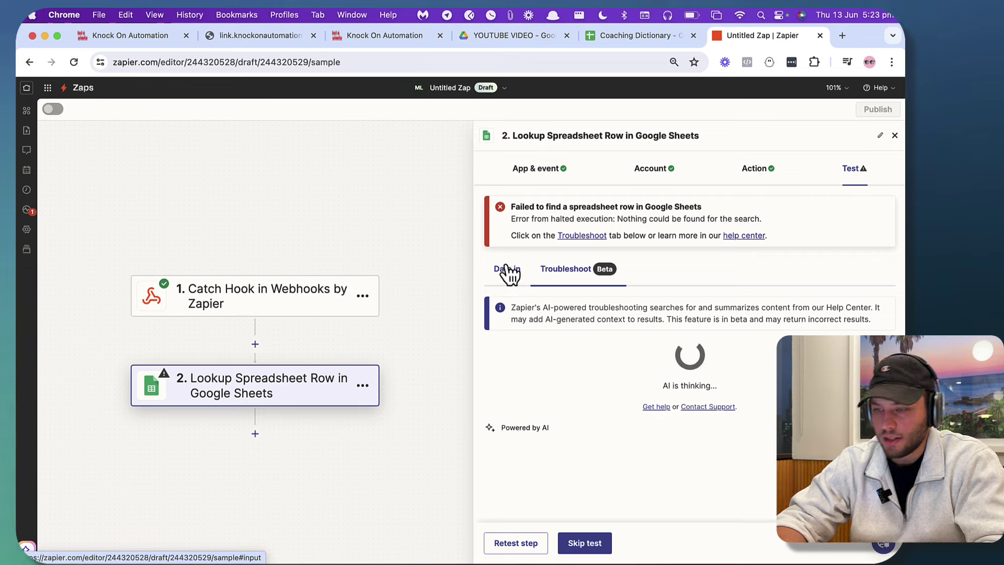
pyautogui.click(503, 268)
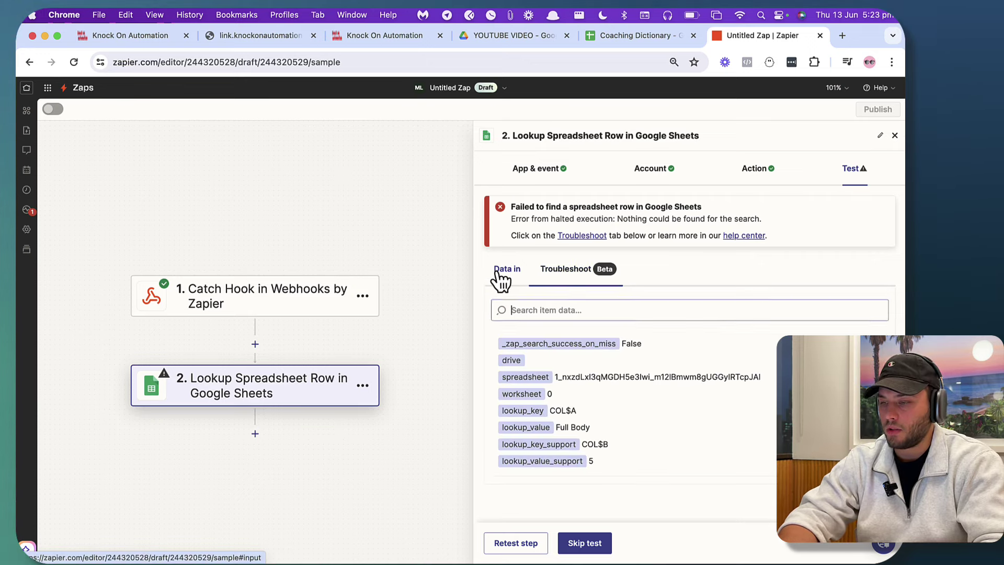
pyautogui.scroll(-3, 628, 419)
pyautogui.scroll(2, 628, 419)
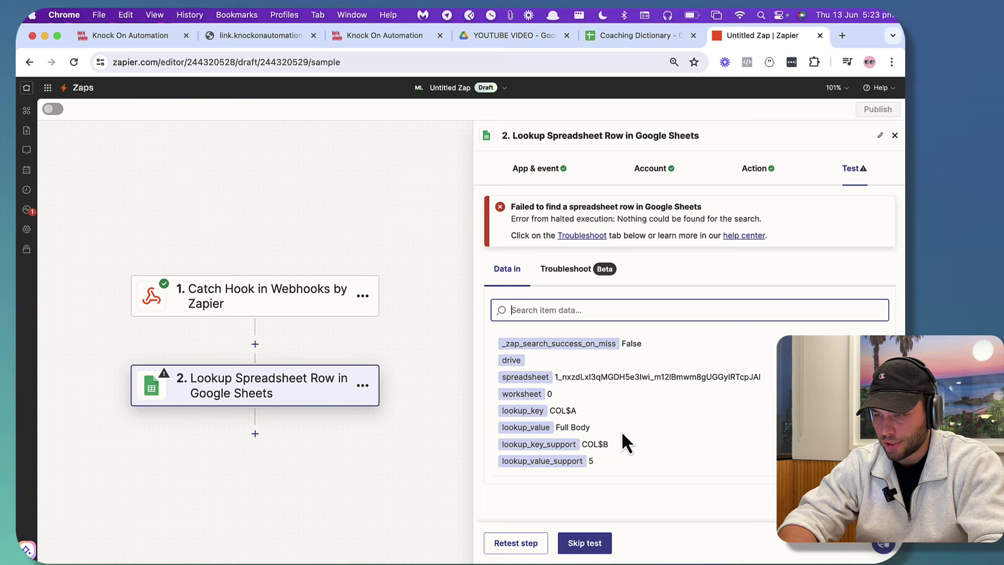
pyautogui.moveTo(590, 427); pyautogui.dragTo(562, 427)
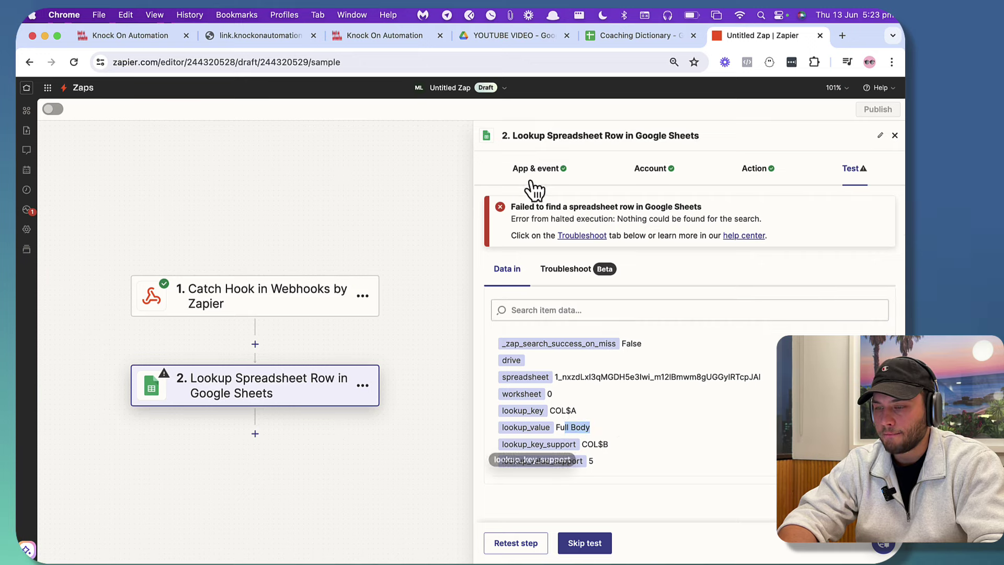
pyautogui.click(647, 174)
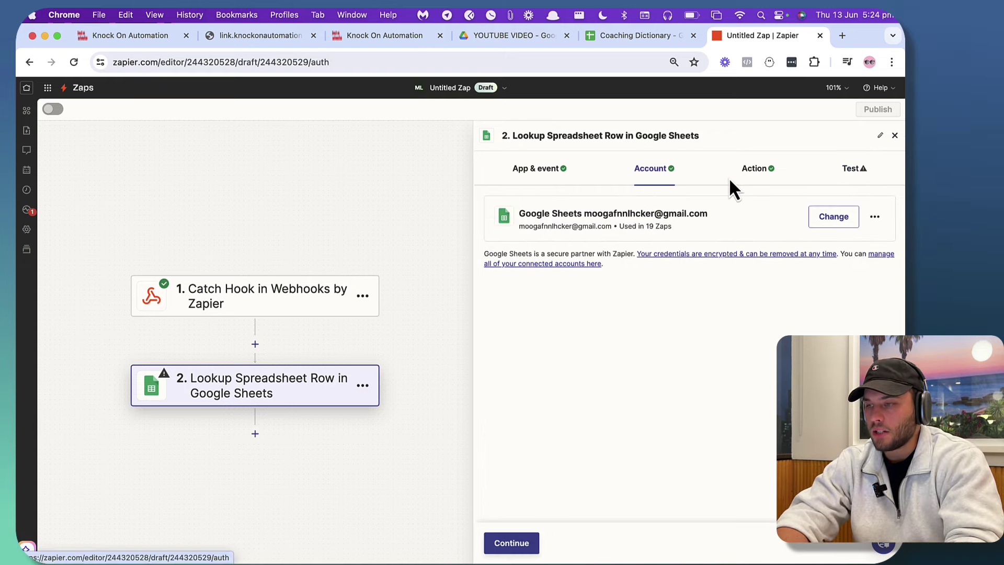
# Replace the Lookup Value with the Custom Data Training Program String field.
pyautogui.click(753, 178)
pyautogui.scroll(-1, 634, 458)
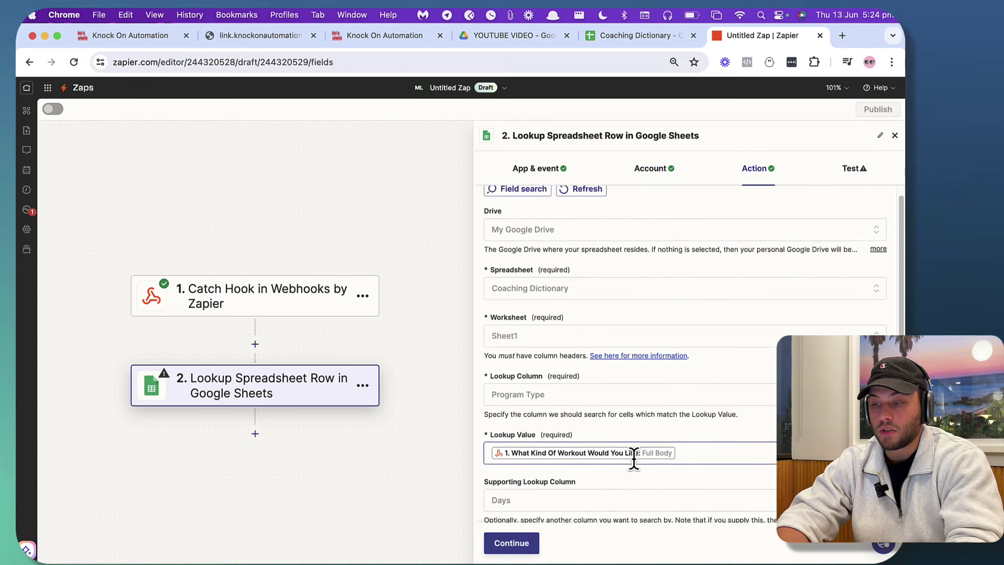
pyautogui.click(636, 429)
pyautogui.press('BackSpace')
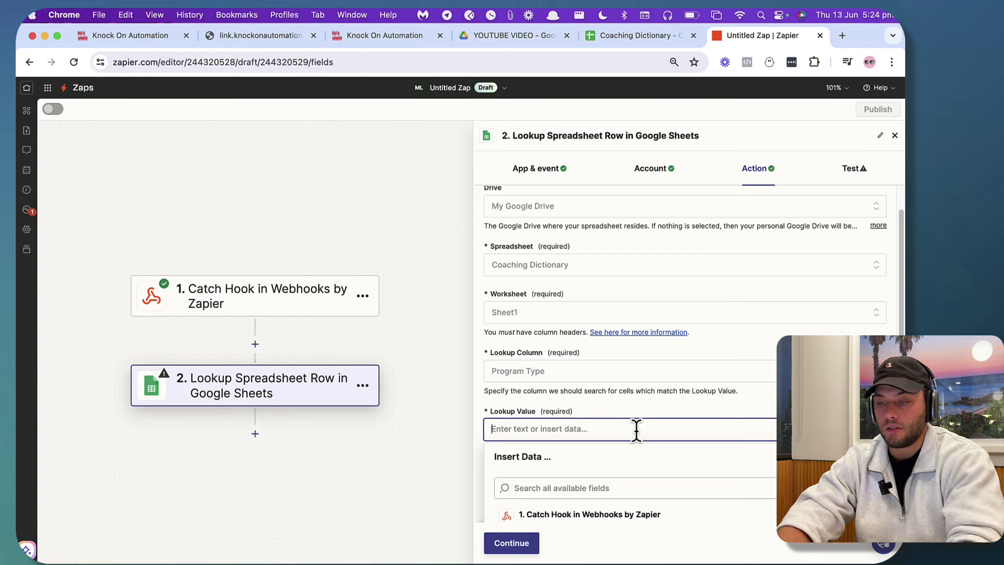
pyautogui.write('full')
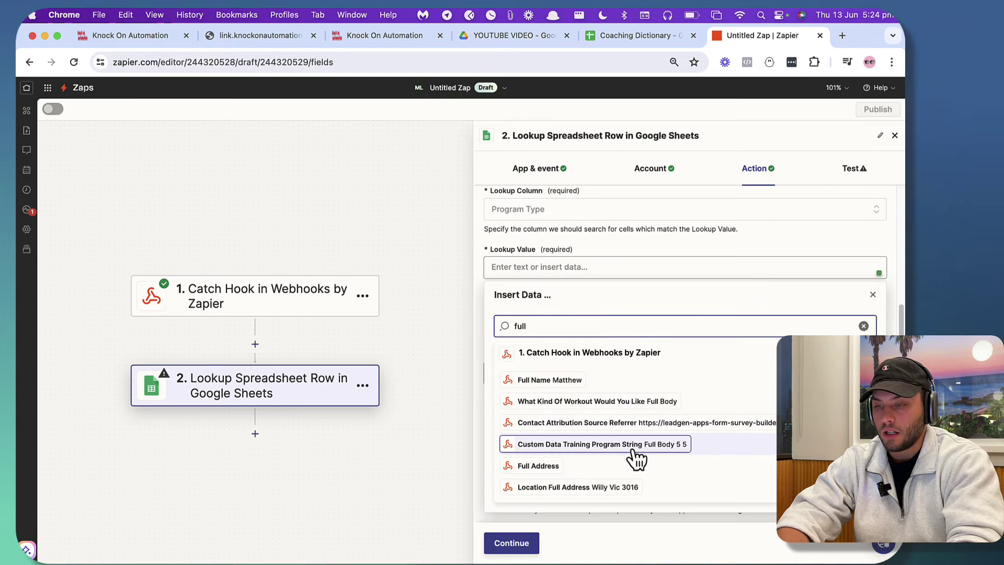
pyautogui.click(634, 450)
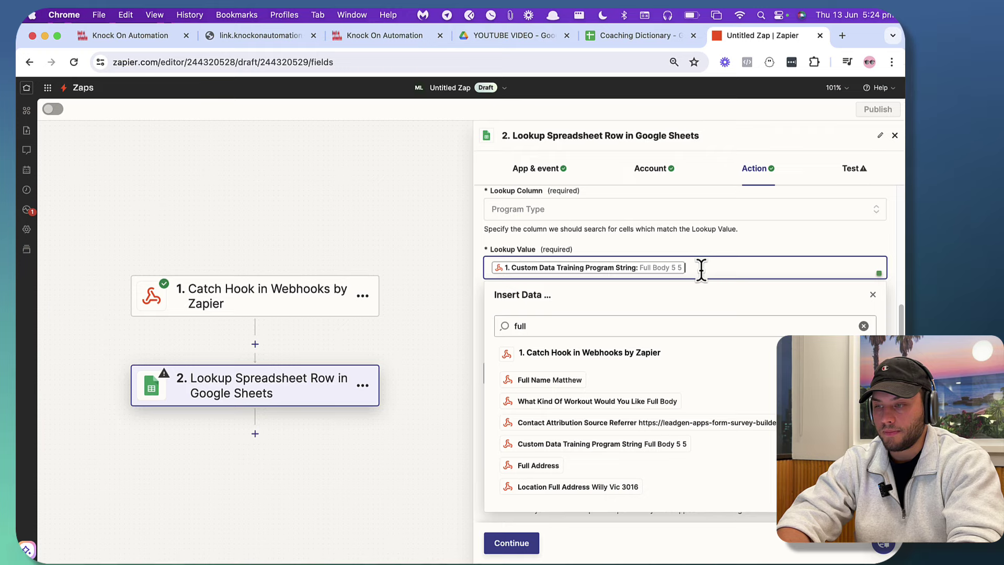
pyautogui.click(698, 250)
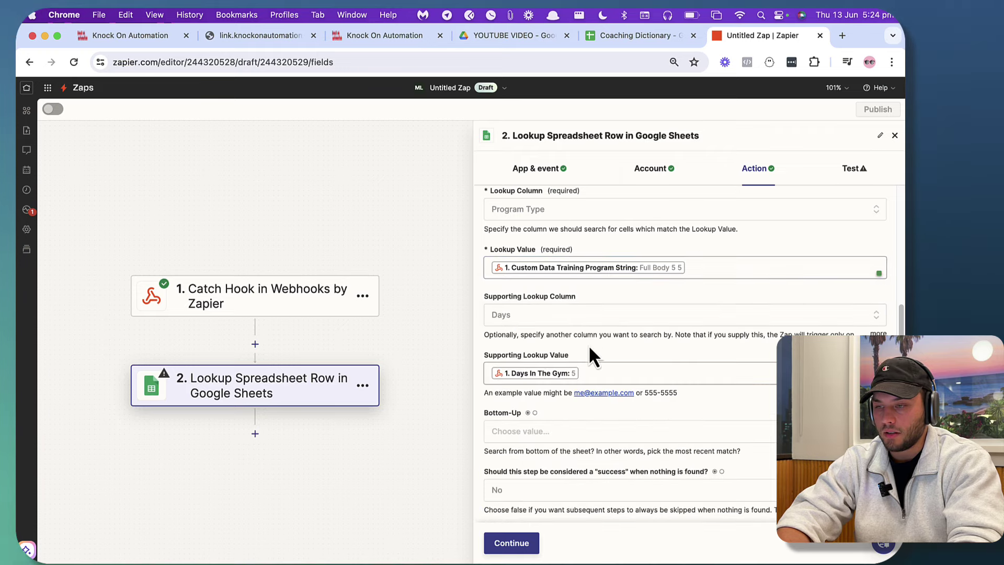
# Set Supporting Lookup Column to Program Type, leave Supporting Lookup Value empty, and continue.
pyautogui.click(559, 317)
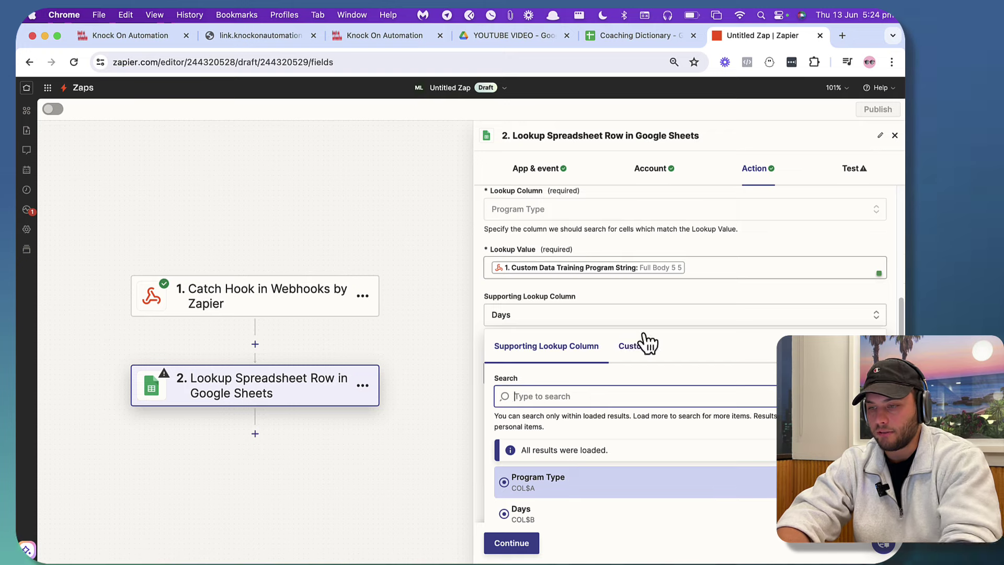
pyautogui.click(607, 320)
pyautogui.click(588, 320)
pyautogui.click(582, 313)
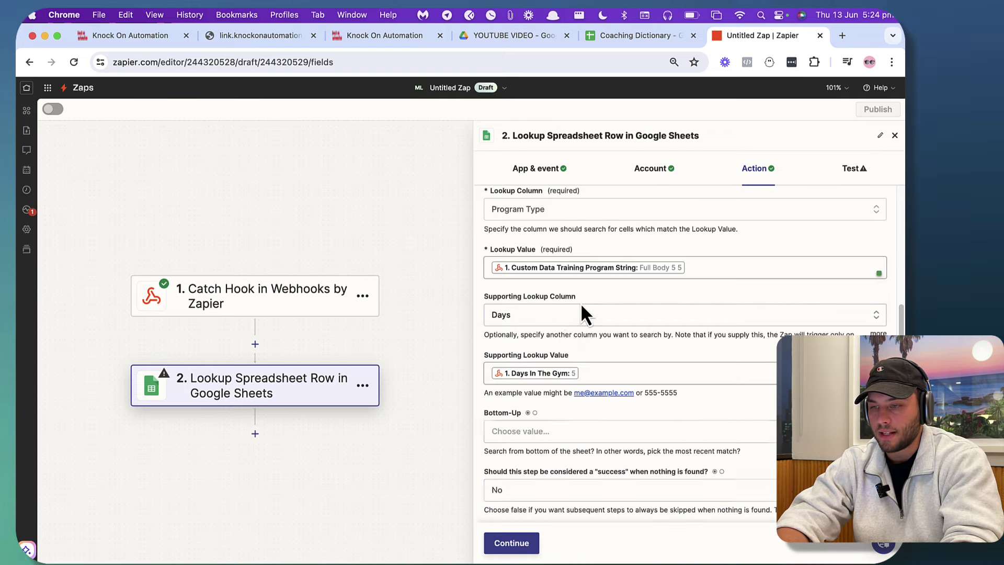
pyautogui.click(564, 320)
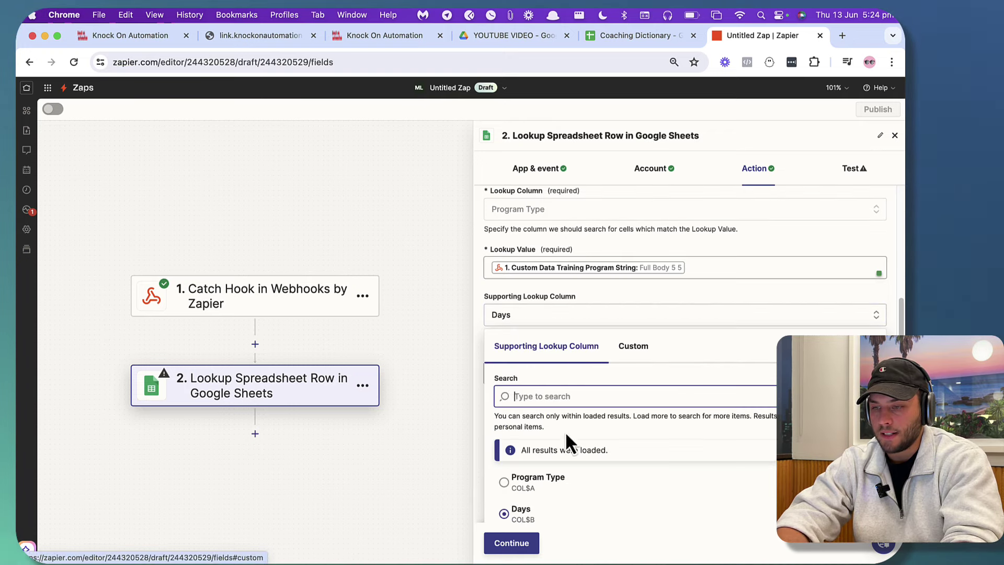
pyautogui.click(520, 481)
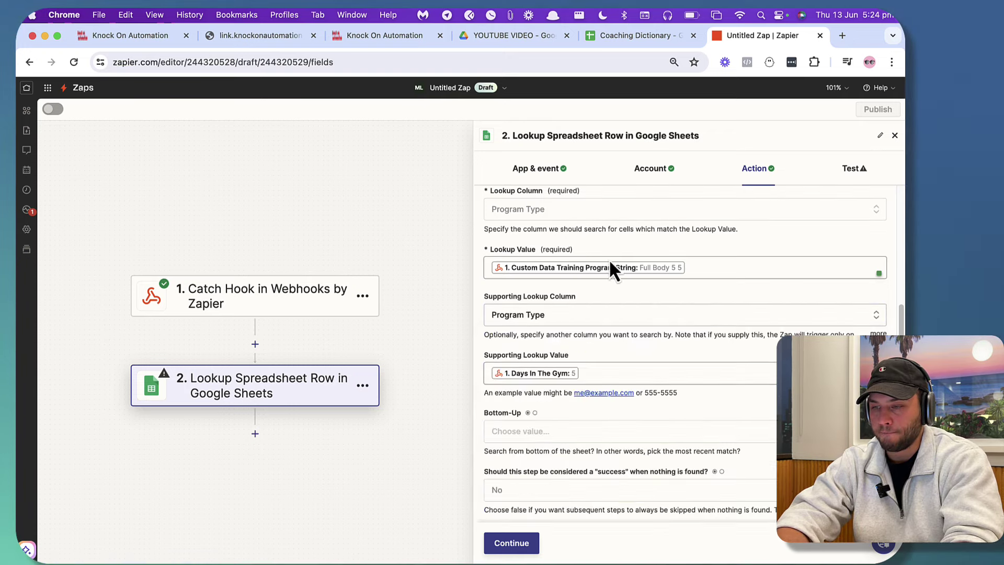
pyautogui.click(596, 321)
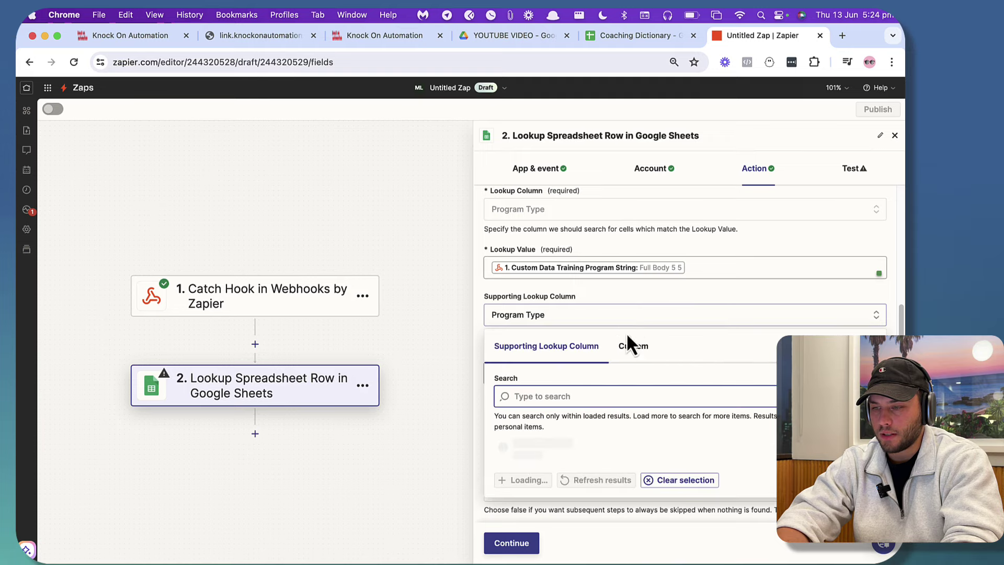
pyautogui.click(620, 288)
pyautogui.click(597, 372)
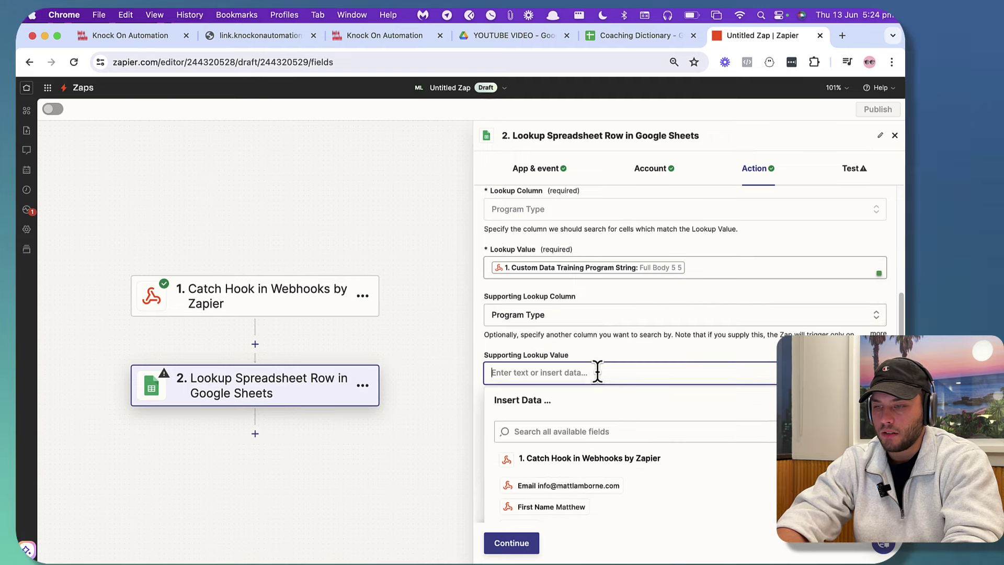
pyautogui.click(562, 342)
pyautogui.scroll(-1, 559, 336)
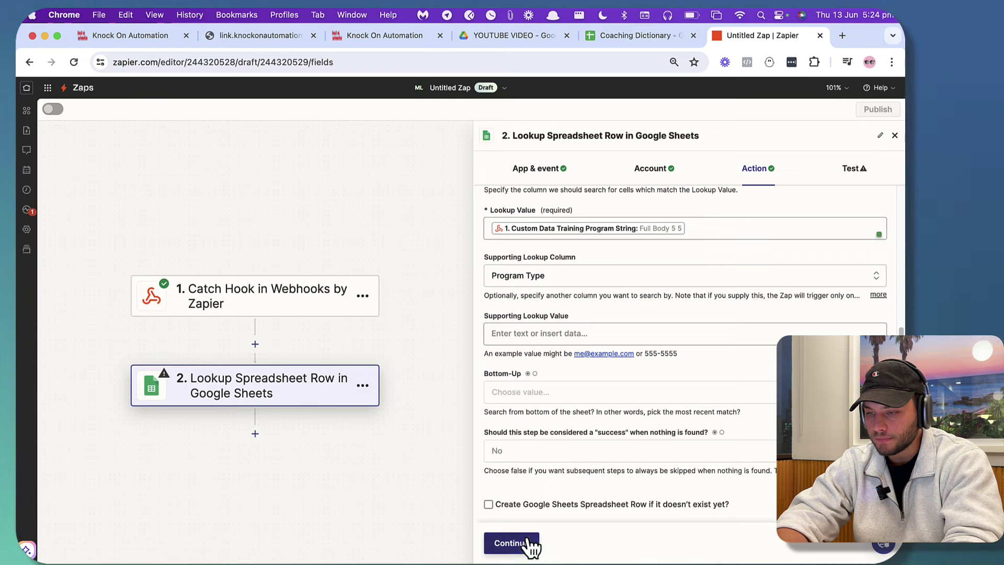
pyautogui.click(513, 545)
# Test the lookup, then change Lookup Value to plain text Full Body 5 and retest.
pyautogui.click(577, 546)
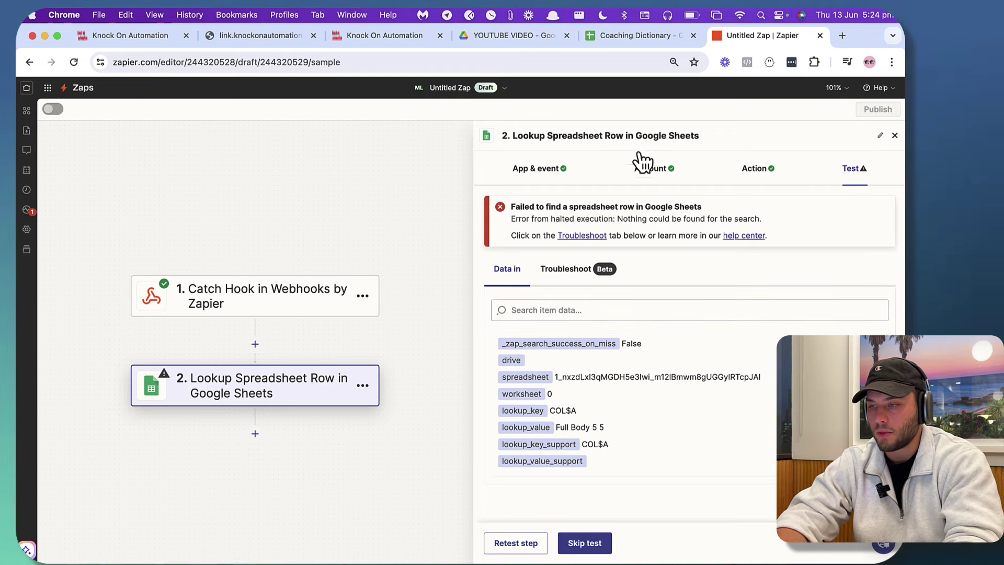
pyautogui.click(766, 172)
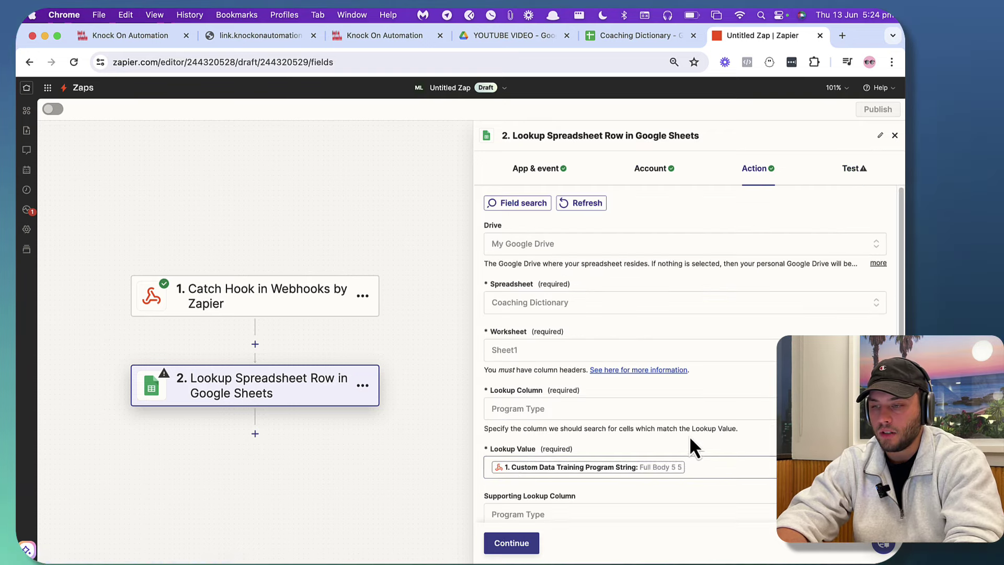
pyautogui.click(691, 460)
pyautogui.press('BackSpace')
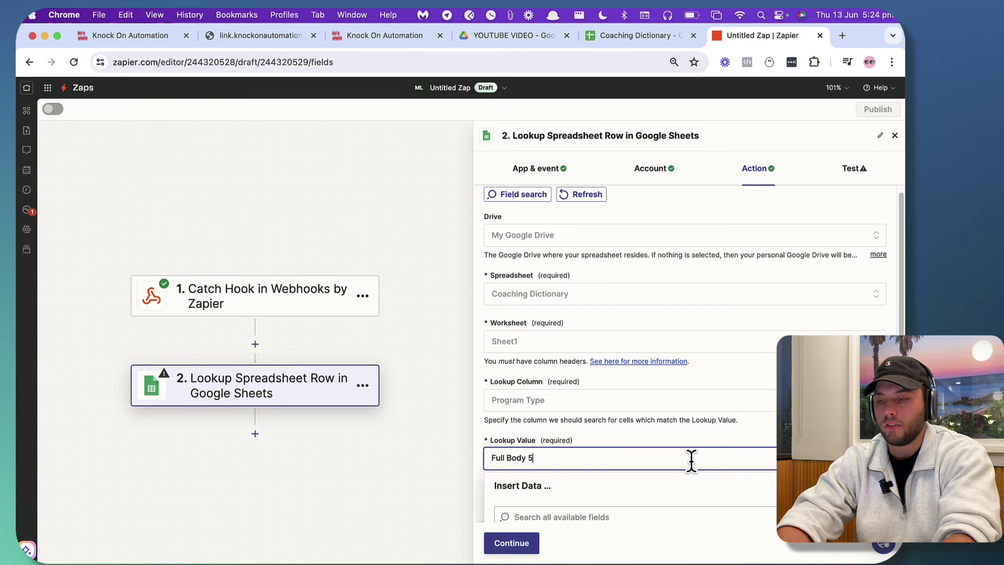
pyautogui.click(530, 544)
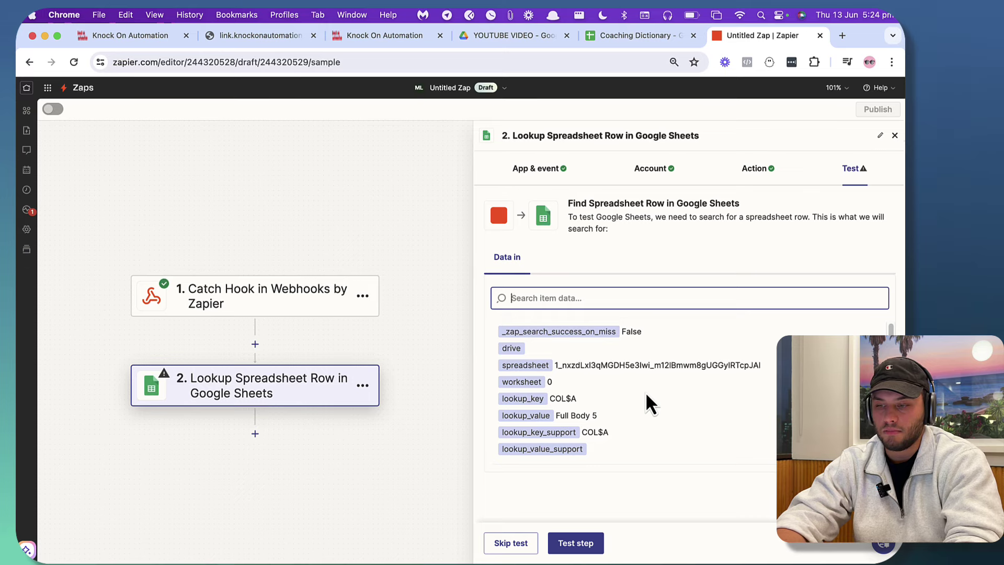
pyautogui.click(573, 542)
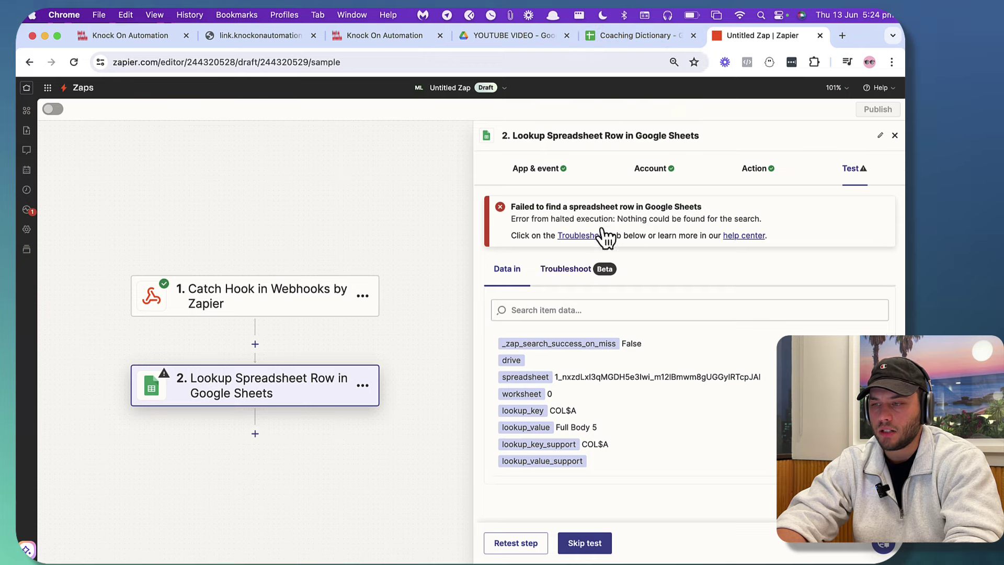
# Check the exact Full Body 5 text in cell A4 of the Coaching Dictionary's Sheet1.
pyautogui.click(614, 37)
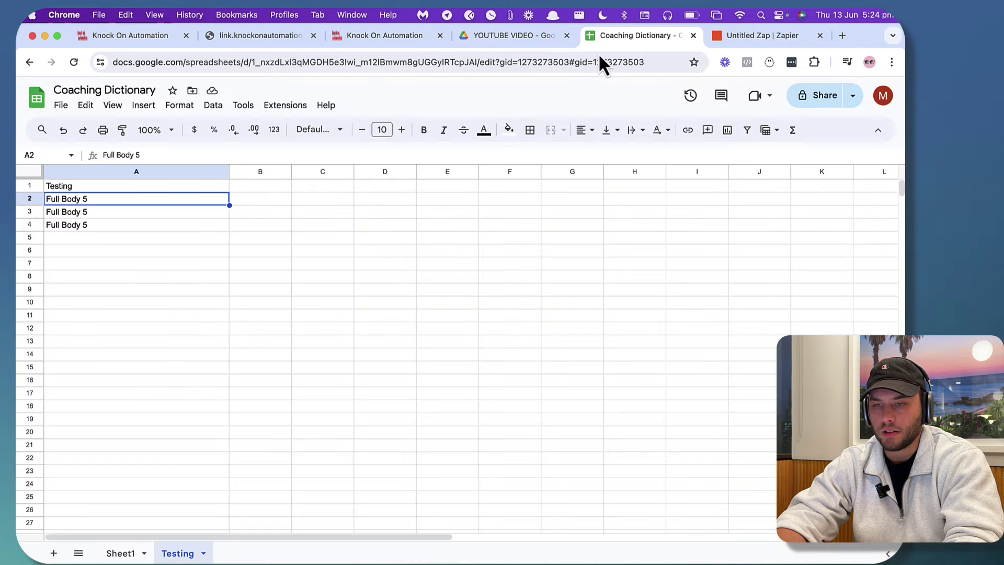
pyautogui.click(119, 553)
pyautogui.click(86, 226)
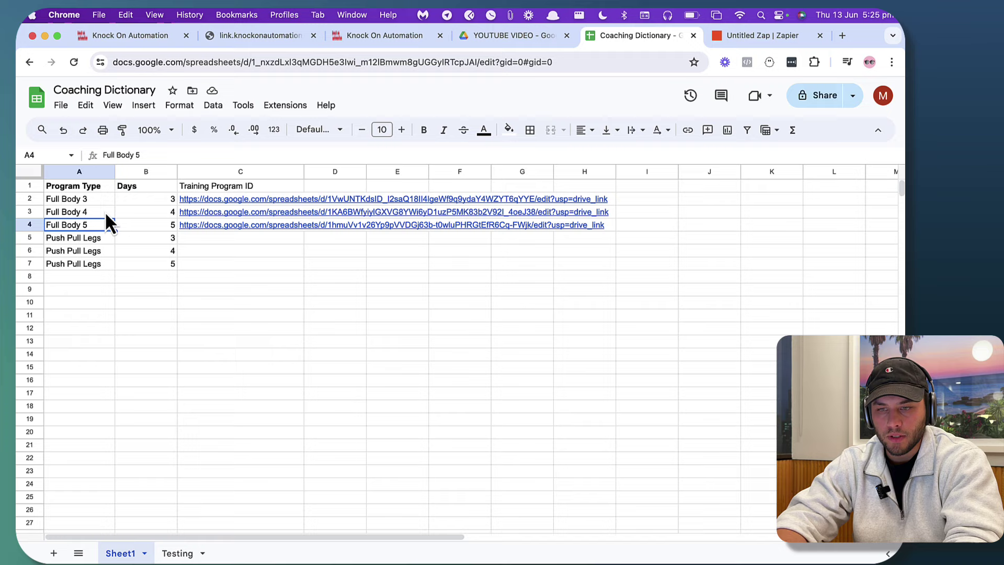
pyautogui.click(152, 155)
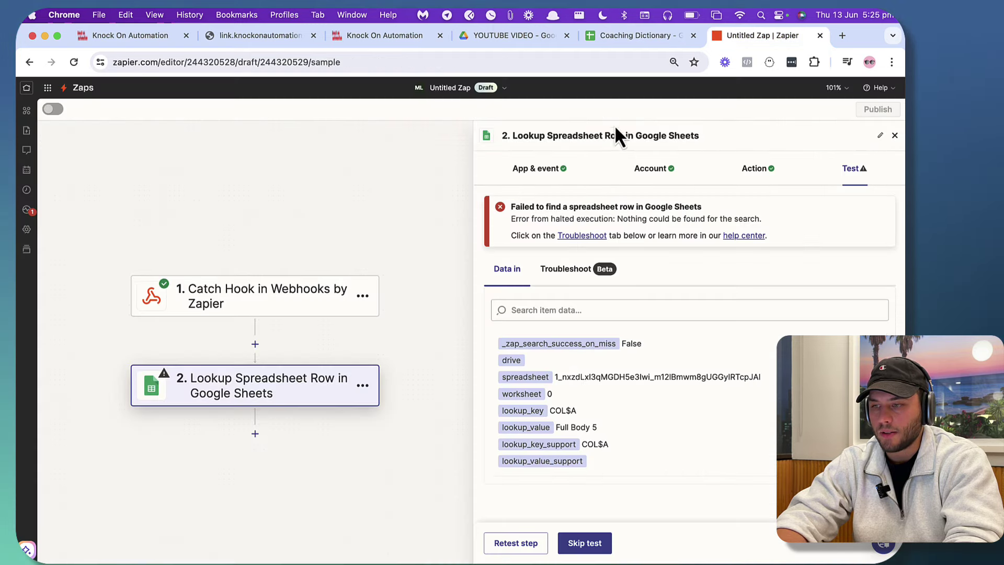
# Recheck the Full Body 5 lookup value and rerun the lookup test.
pyautogui.click(752, 172)
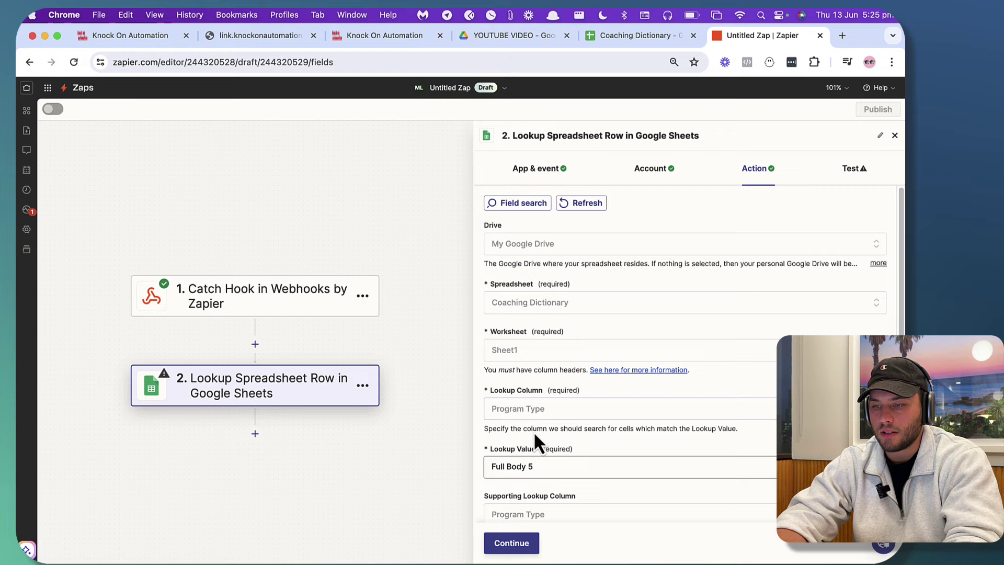
pyautogui.tripleClick(561, 463)
pyautogui.scroll(-3, 533, 447)
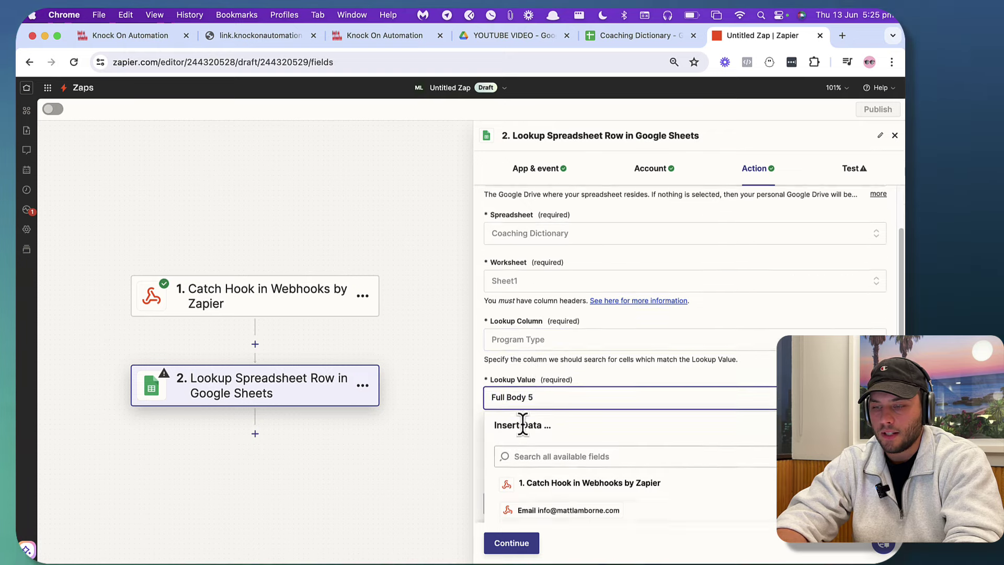
pyautogui.click(594, 363)
pyautogui.scroll(-4, 575, 492)
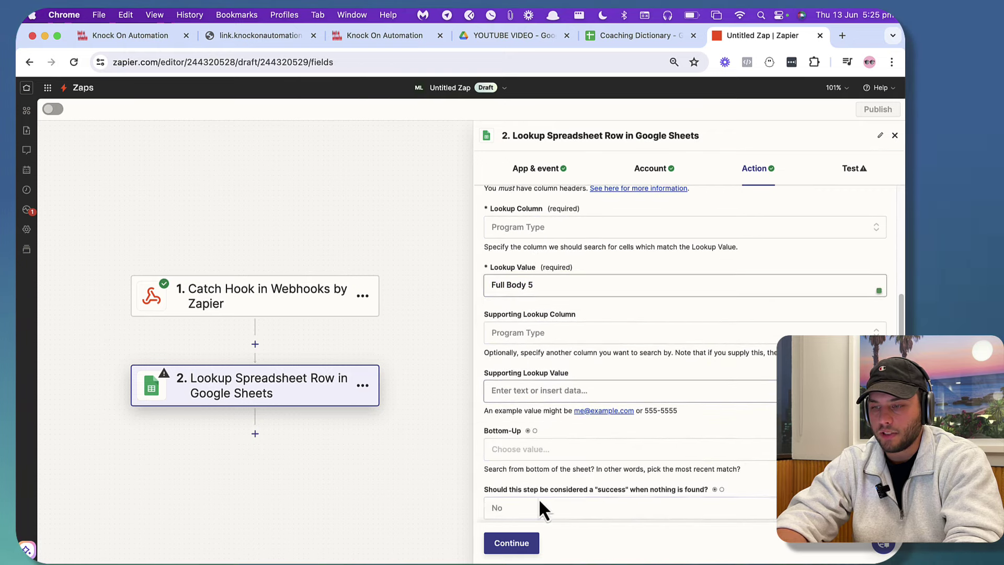
pyautogui.click(509, 547)
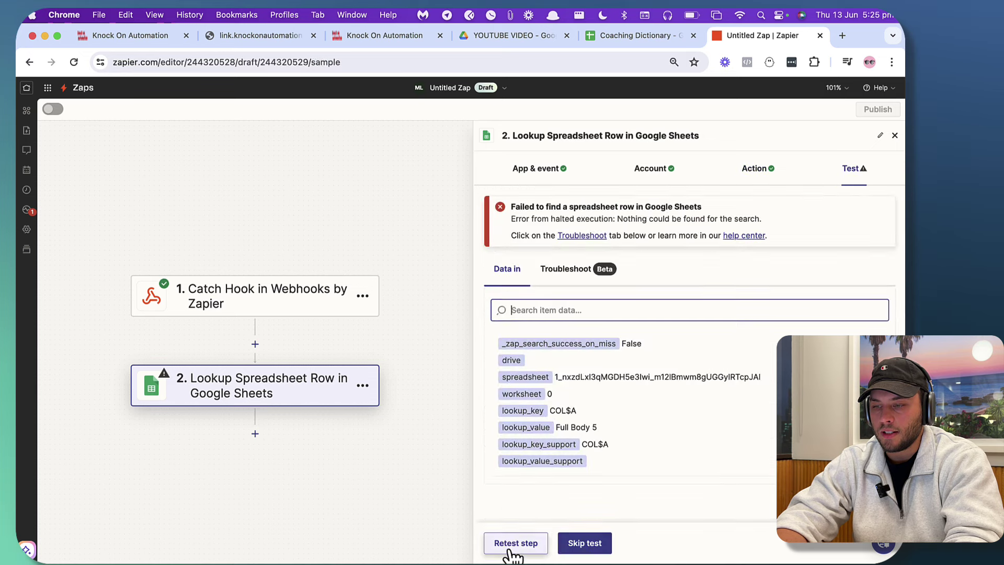
pyautogui.click(518, 547)
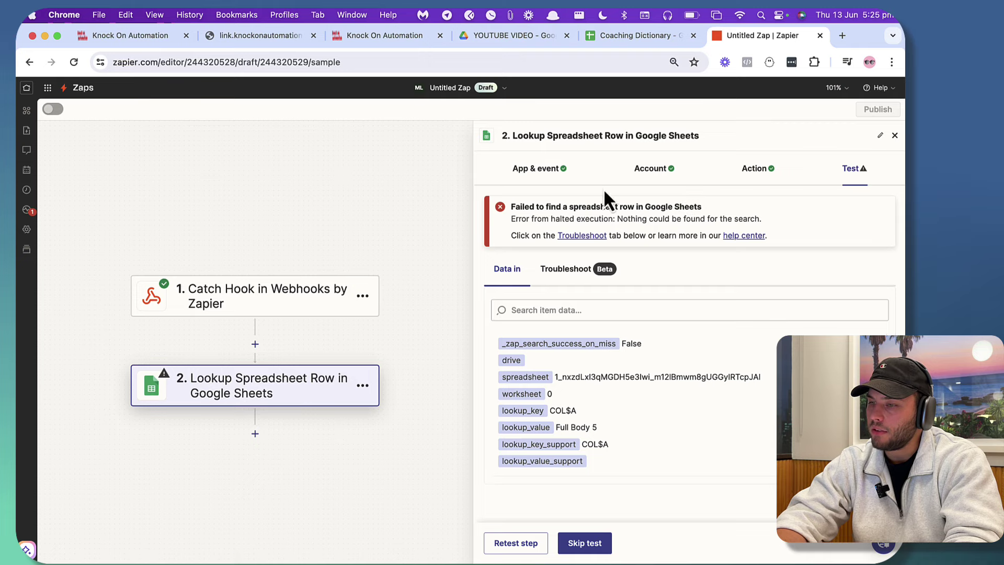
# Set the lookup step's Bottom-Up option to True.
pyautogui.click(647, 175)
pyautogui.click(544, 186)
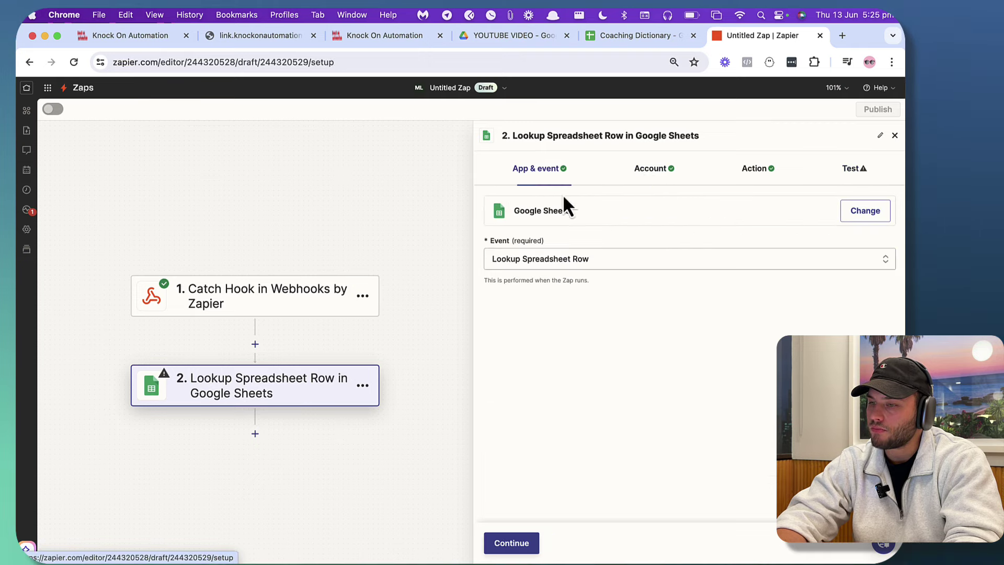
pyautogui.click(737, 168)
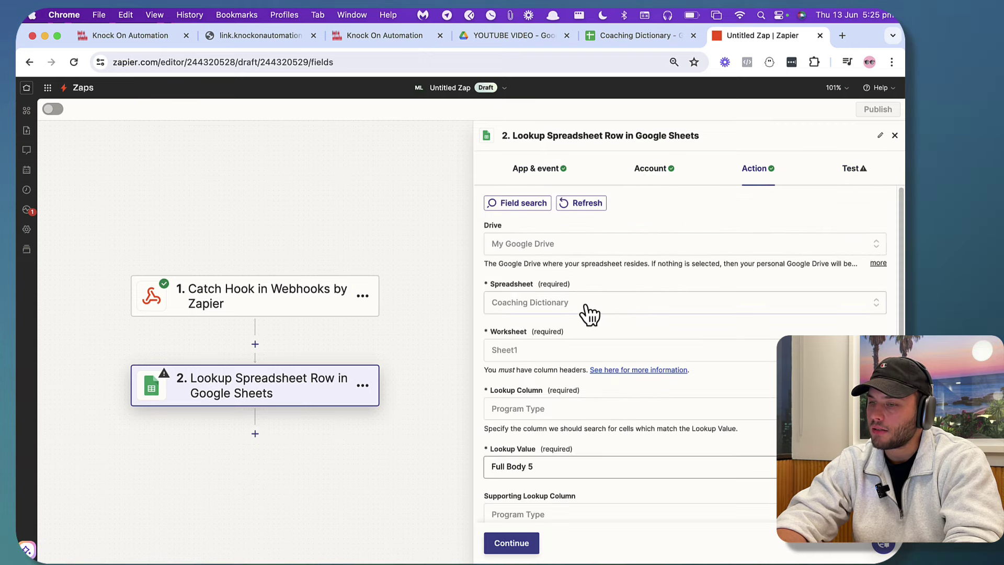
pyautogui.scroll(-2, 586, 314)
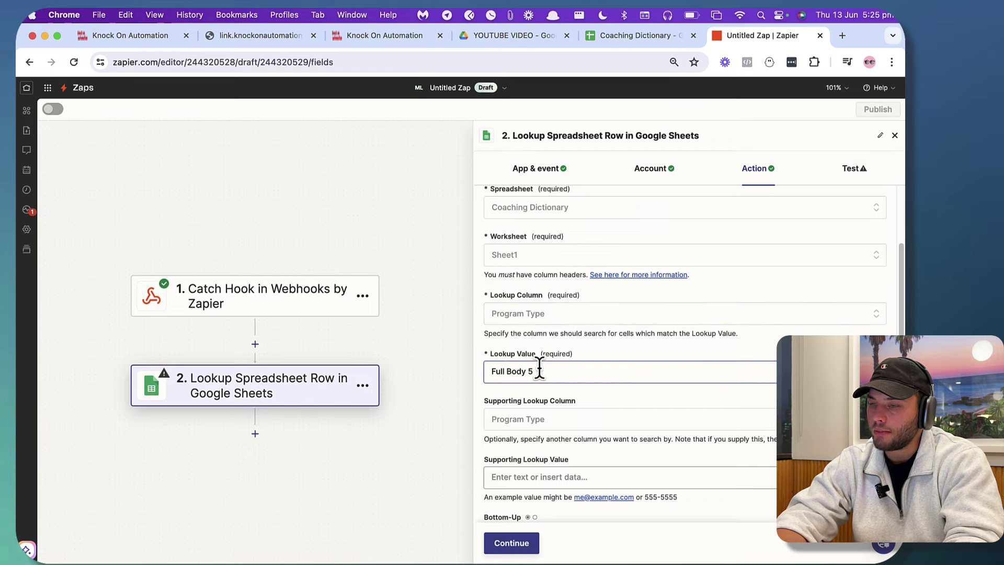
pyautogui.scroll(-3, 538, 366)
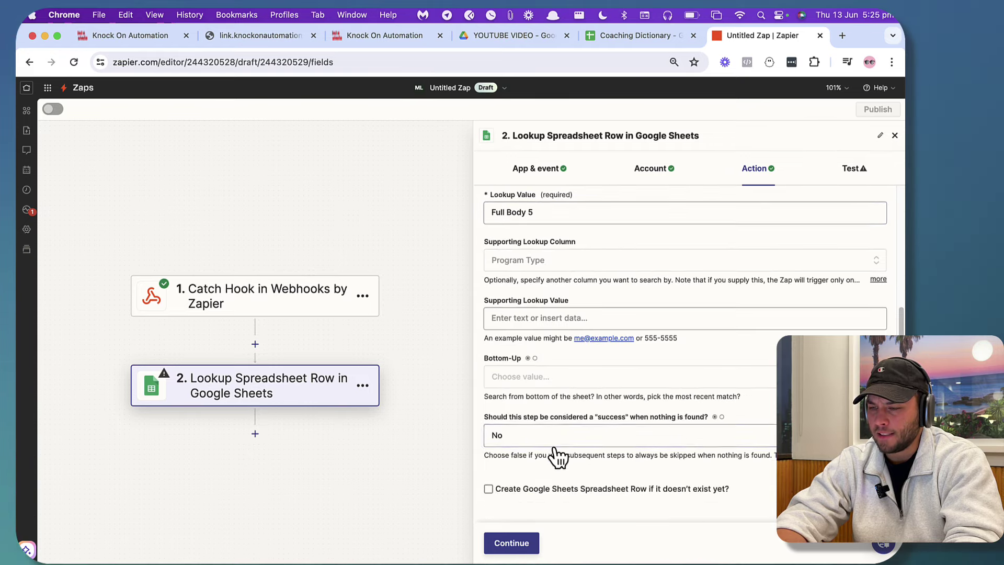
pyautogui.click(544, 450)
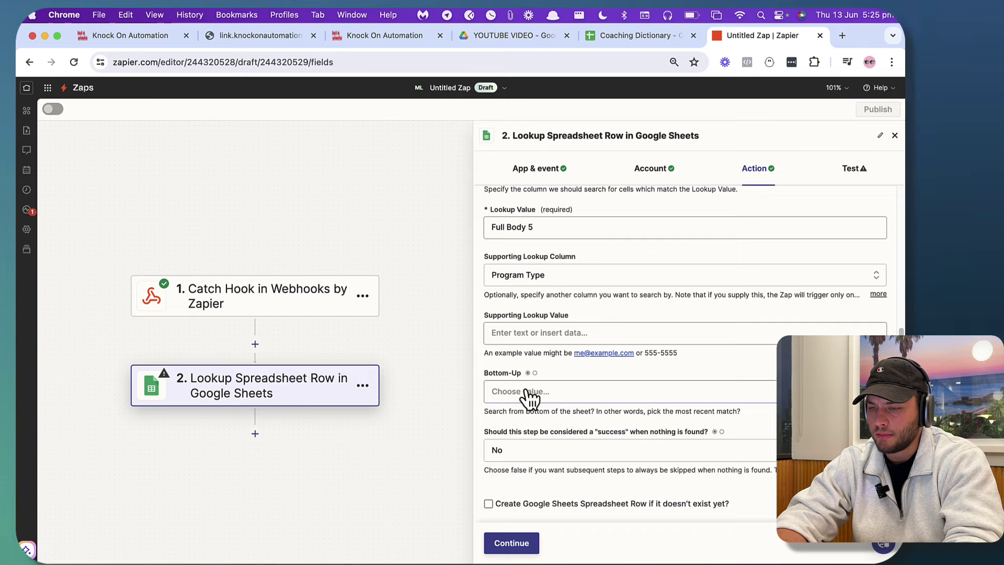
pyautogui.click(542, 397)
pyautogui.scroll(-3, 534, 464)
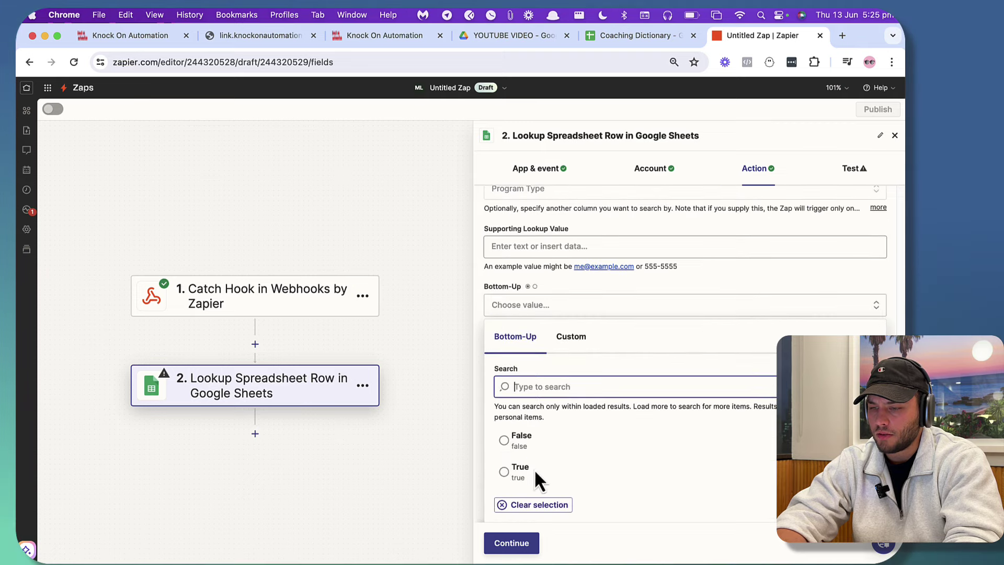
pyautogui.click(520, 473)
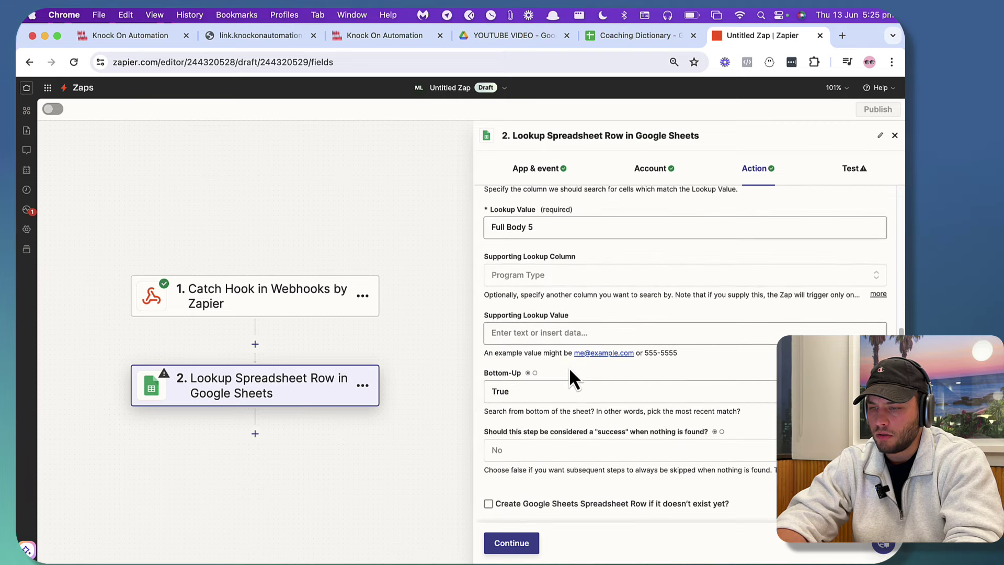
# Retest the lookup with Bottom-Up True, then add a new step 3 below it.
pyautogui.click(522, 549)
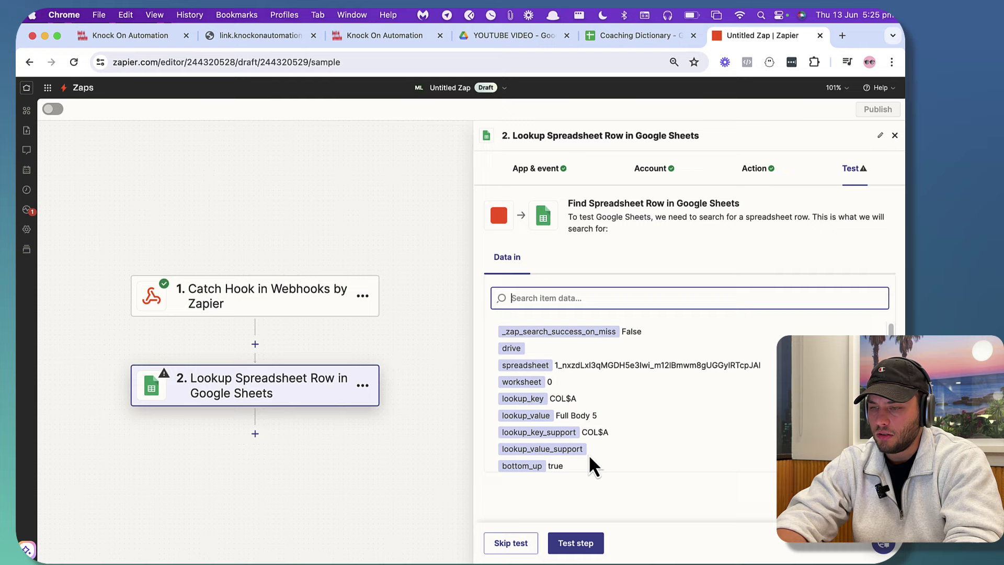
pyautogui.click(576, 543)
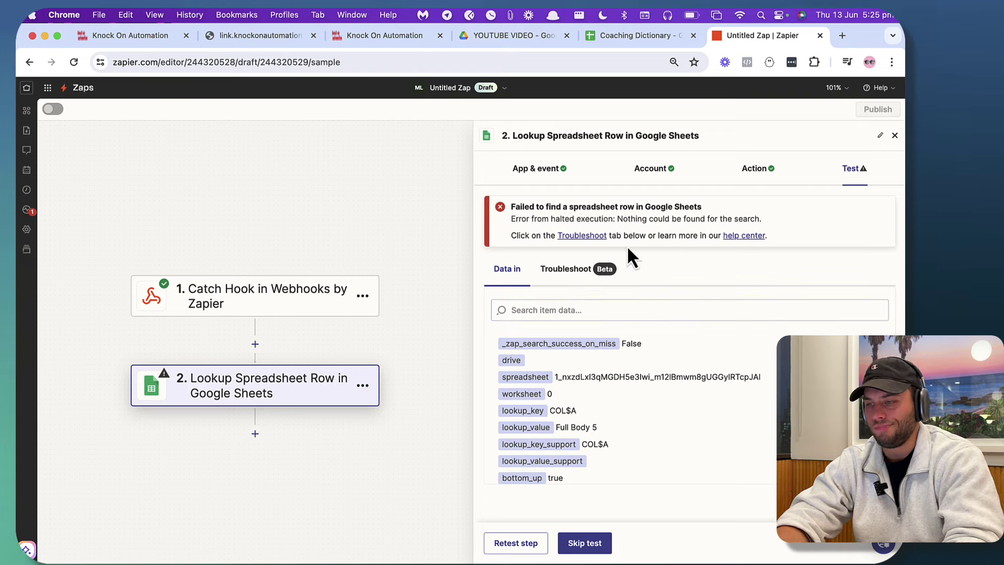
pyautogui.click(254, 433)
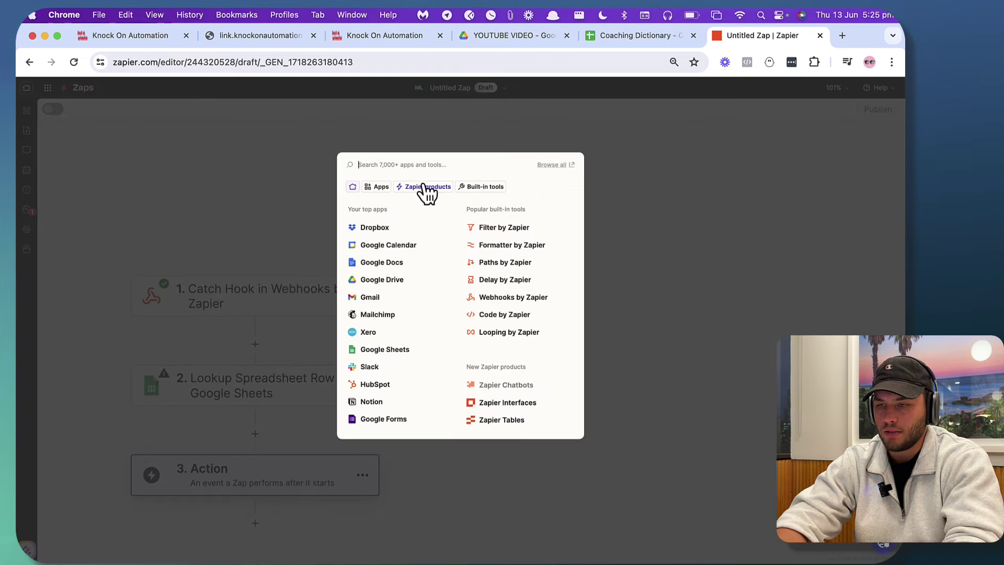
# Choose Google Sheets for step 3 and scroll its event list down to the search actions.
pyautogui.click(401, 189)
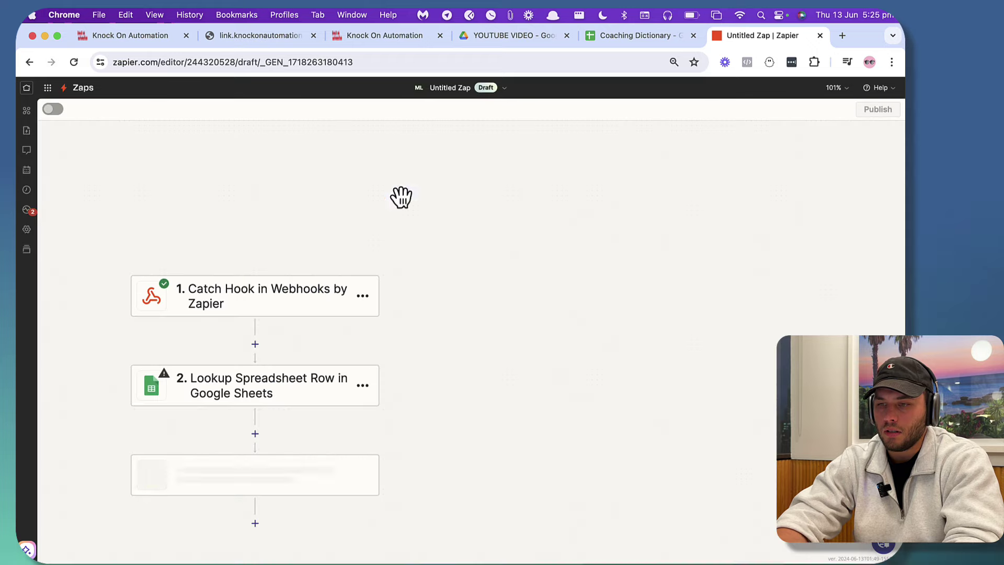
pyautogui.click(275, 473)
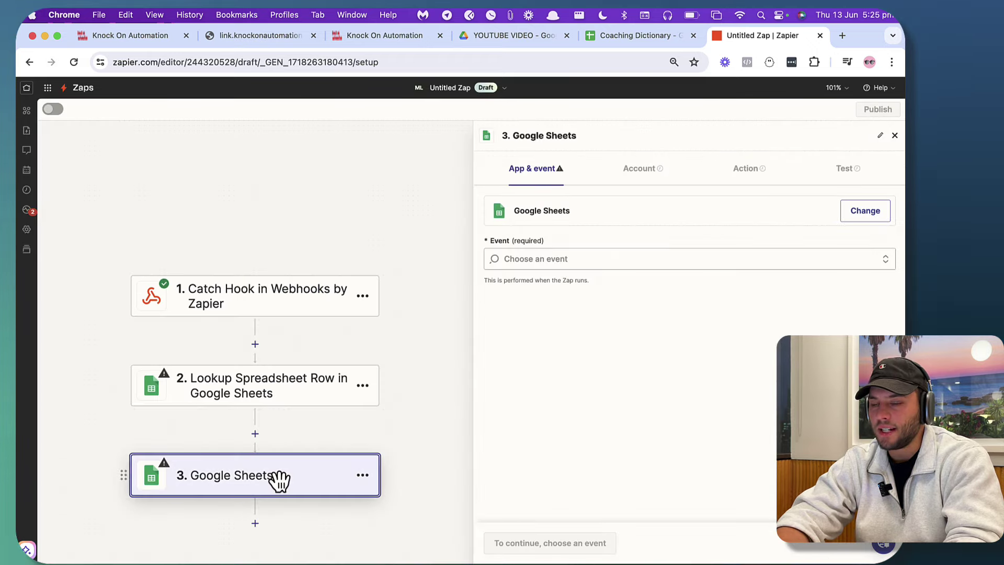
pyautogui.click(578, 256)
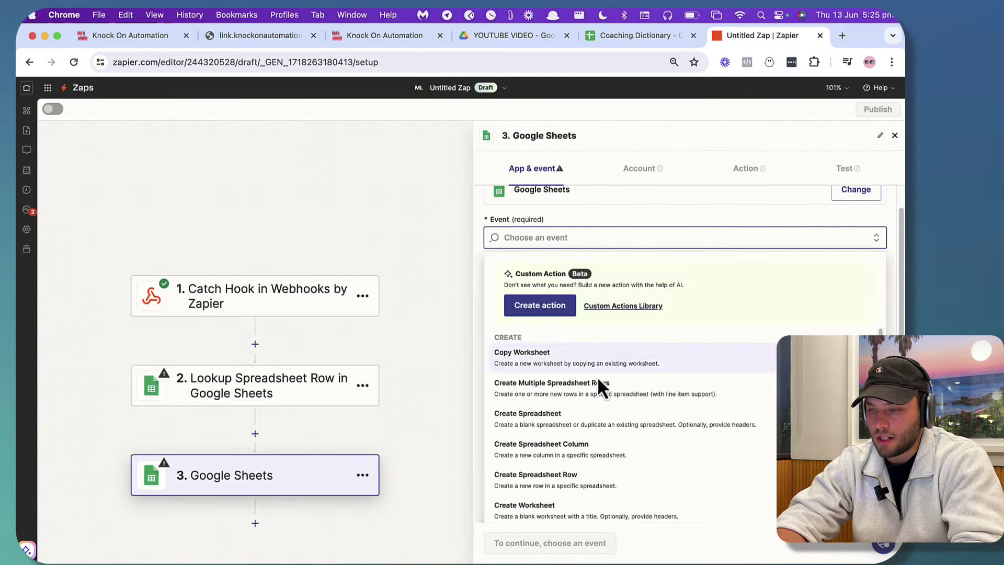
pyautogui.scroll(-2, 601, 389)
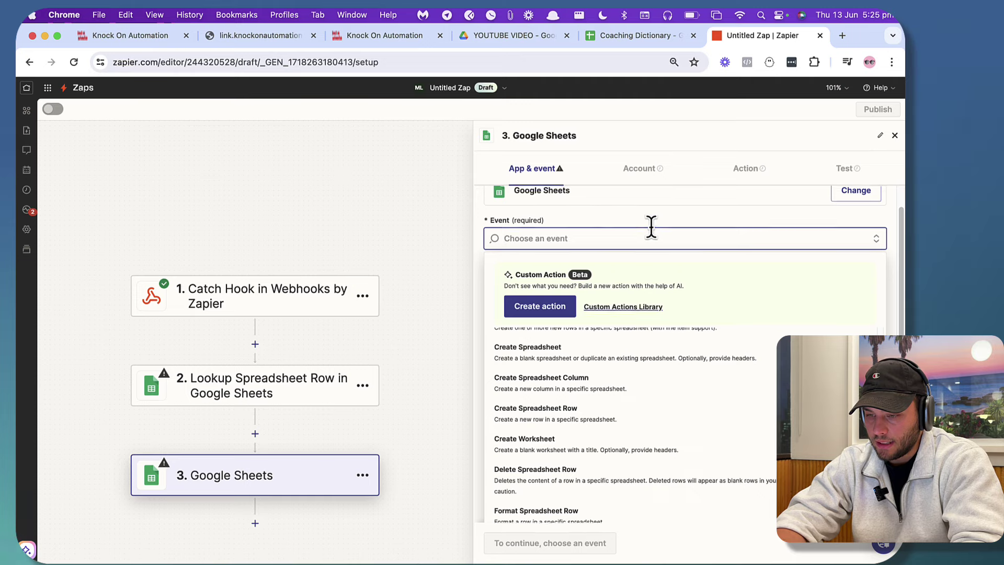
pyautogui.scroll(-5, 650, 403)
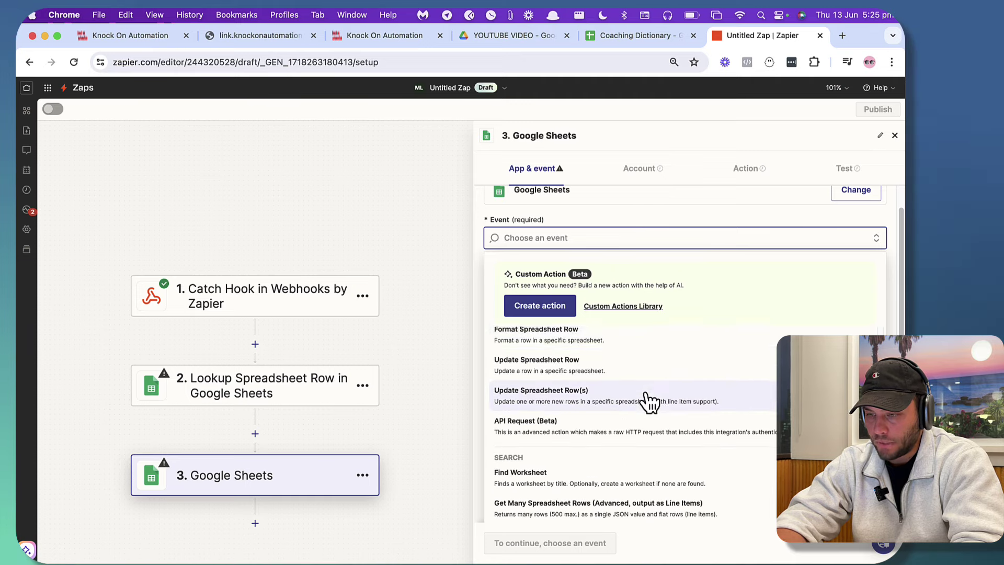
pyautogui.scroll(-1, 648, 397)
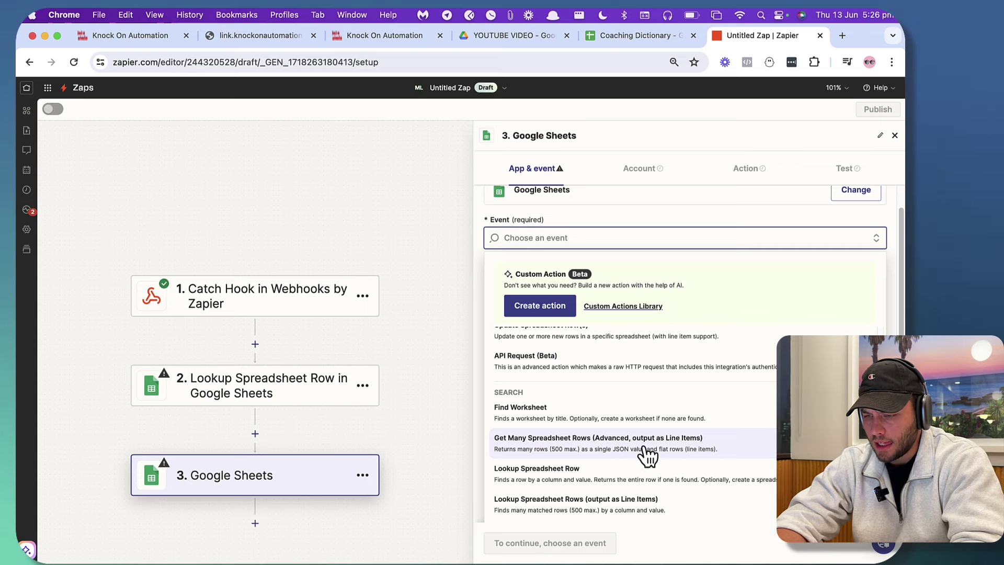
# Use Lookup Spreadsheet Rows (output as Line Items) on My Google Drive's Coaching Dictionary, worksheet Sheet1.
pyautogui.click(591, 516)
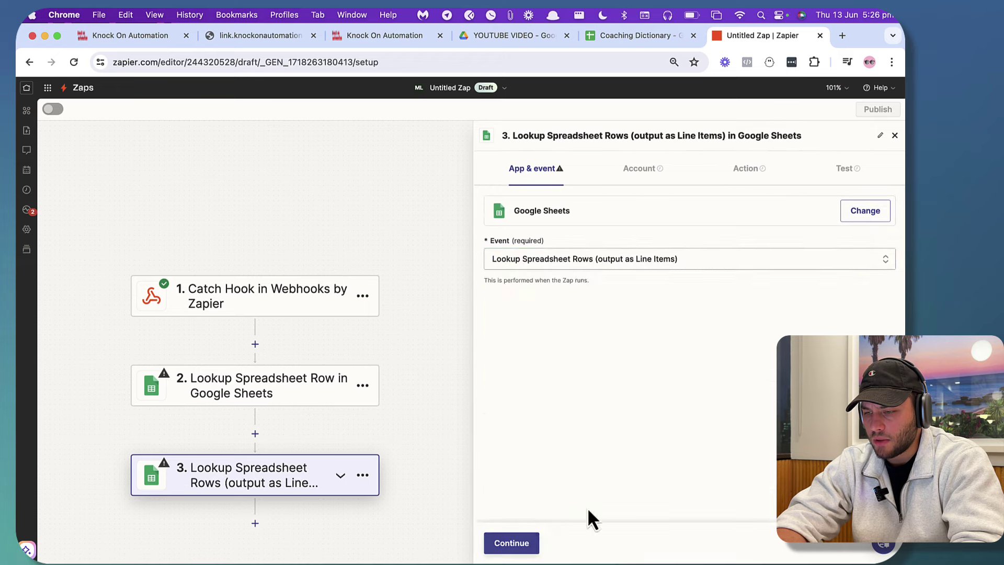
pyautogui.click(526, 546)
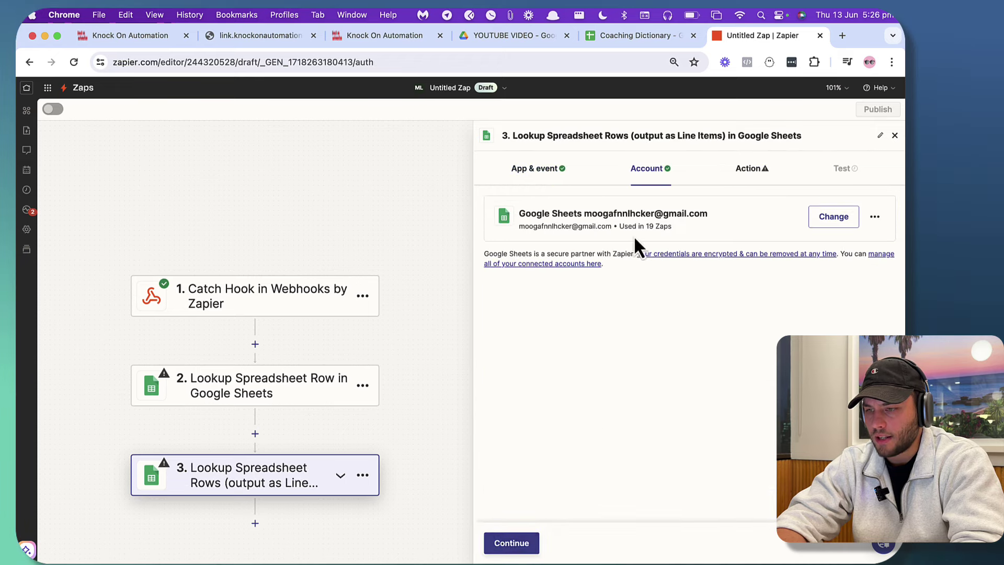
pyautogui.click(512, 543)
pyautogui.click(525, 245)
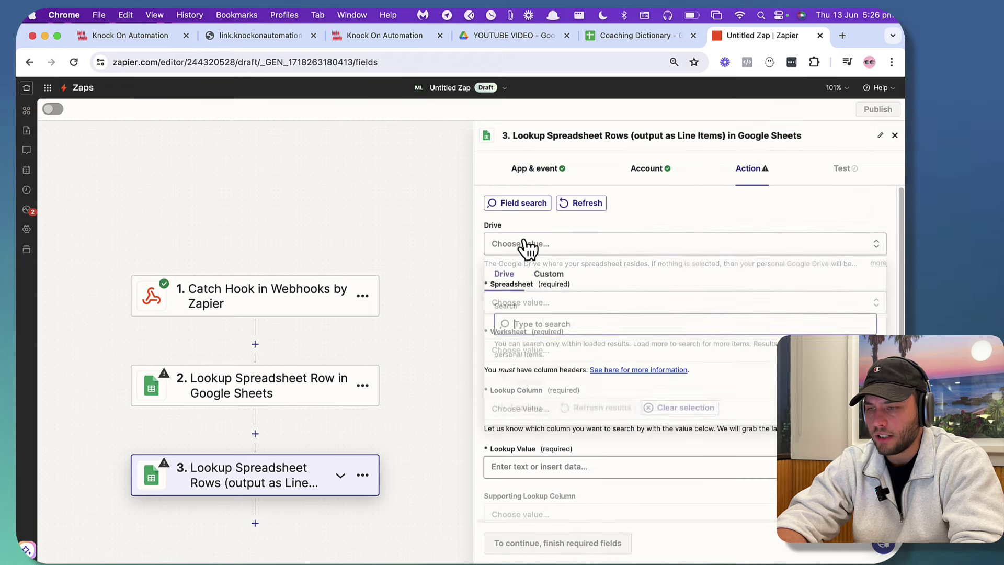
pyautogui.click(543, 410)
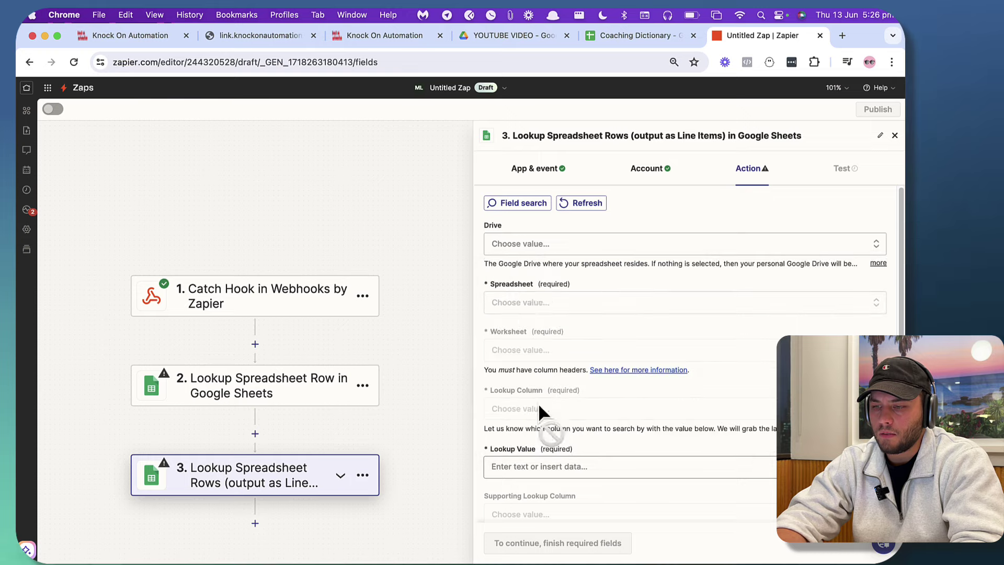
pyautogui.click(536, 301)
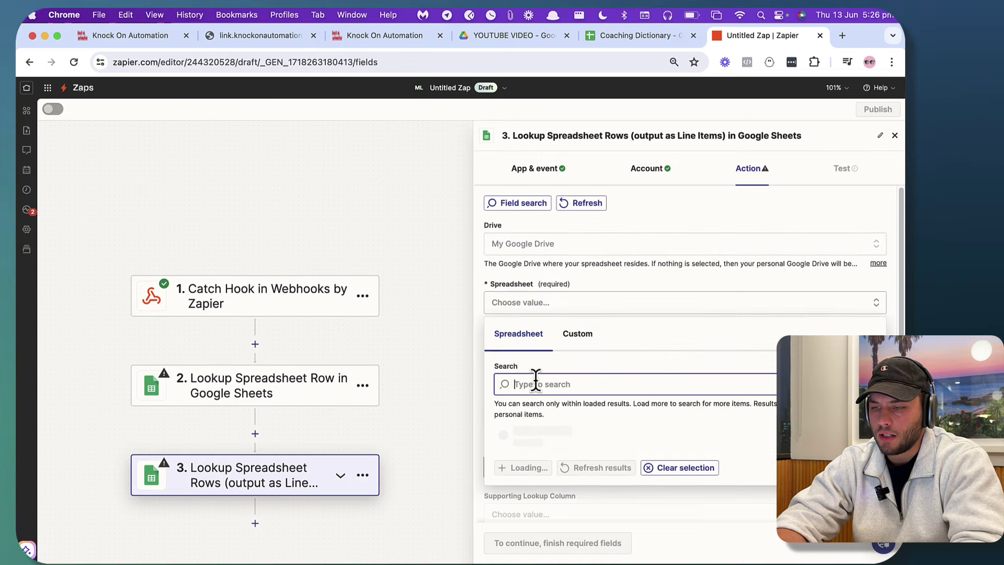
pyautogui.write('coaching')
pyautogui.click(531, 468)
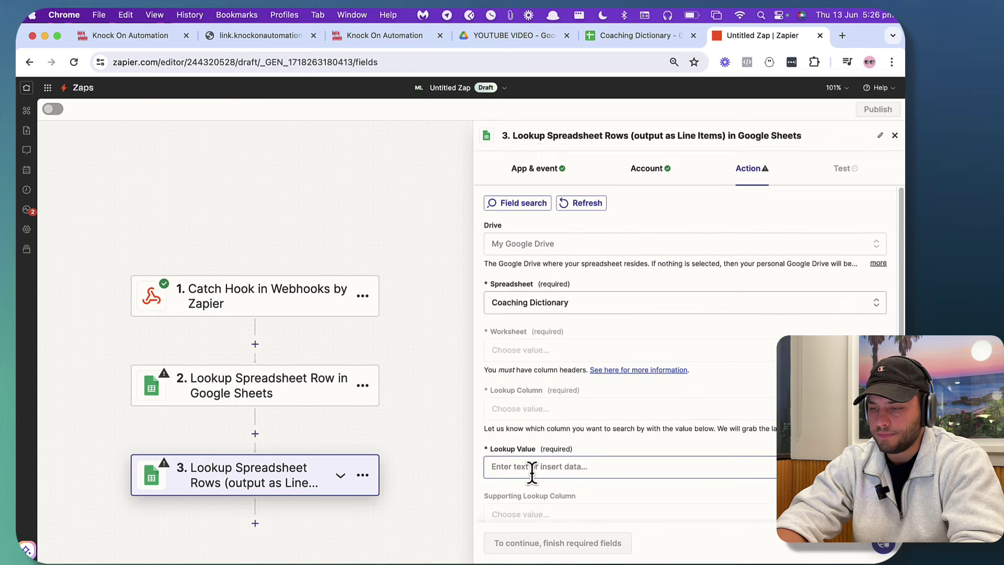
pyautogui.click(524, 353)
pyautogui.scroll(-3, 534, 428)
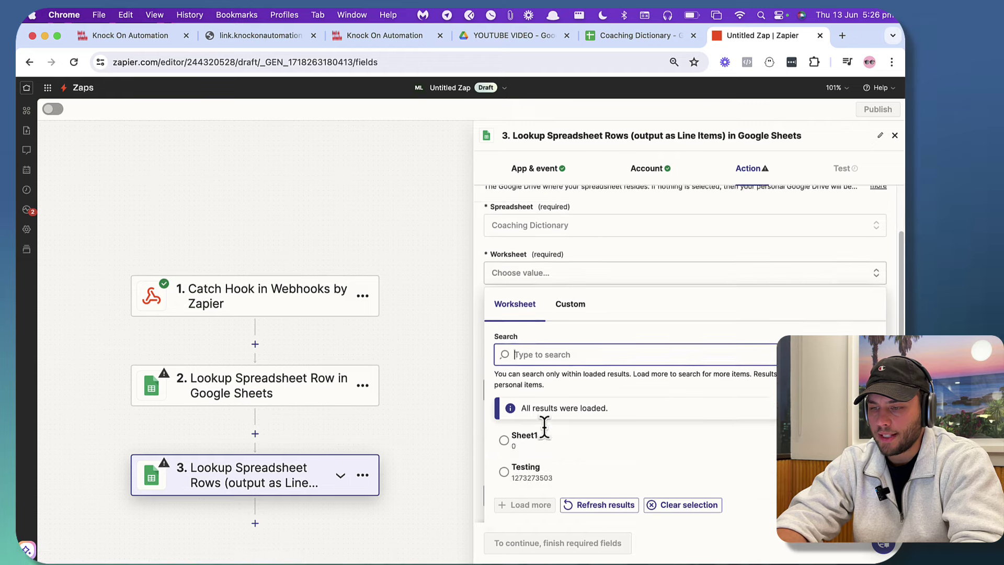
pyautogui.click(529, 456)
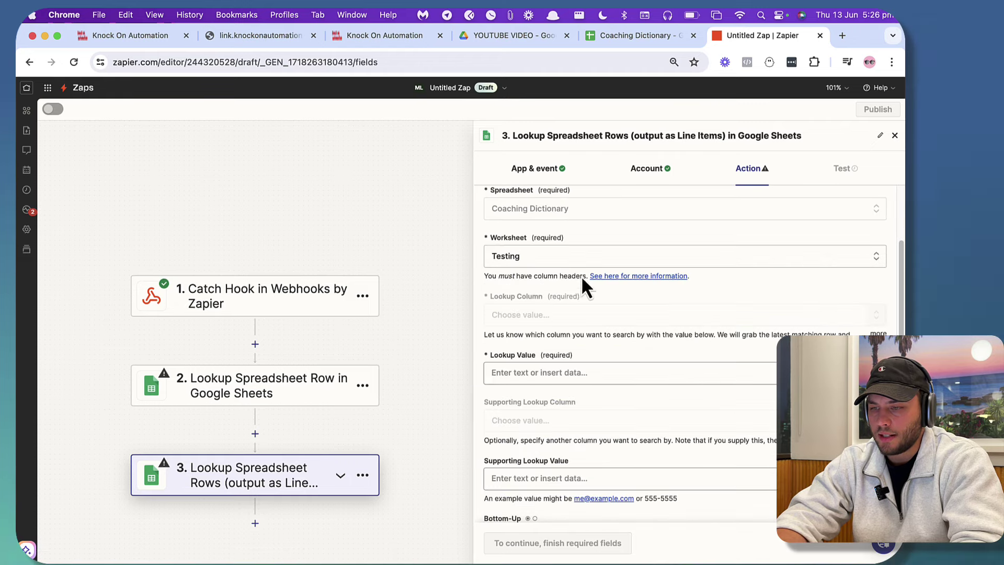
pyautogui.click(528, 256)
pyautogui.click(520, 424)
# Search the Program Type column for 'Full Body 5', returning 1 row, and continue to testing.
pyautogui.click(521, 316)
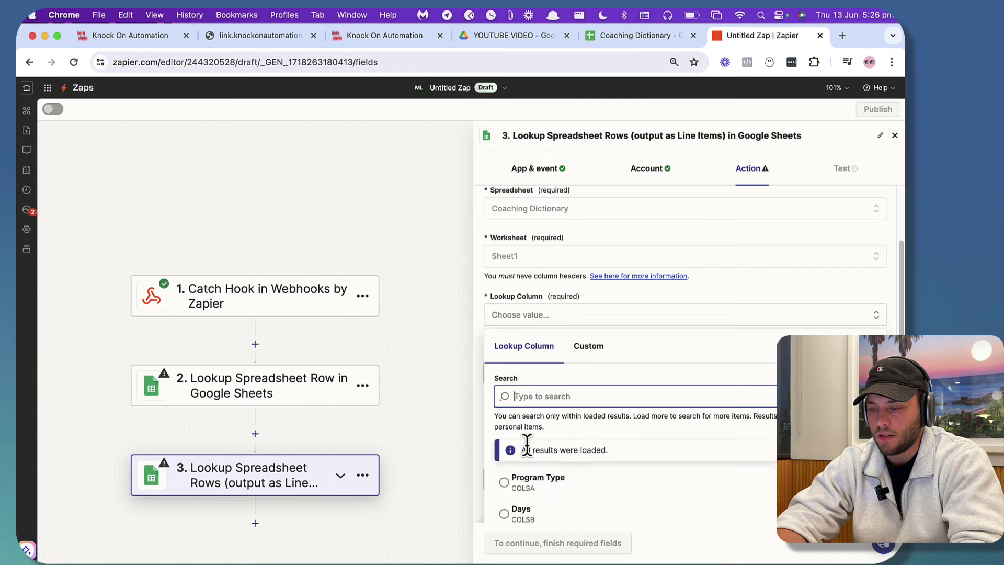
pyautogui.click(523, 478)
pyautogui.scroll(-3, 578, 272)
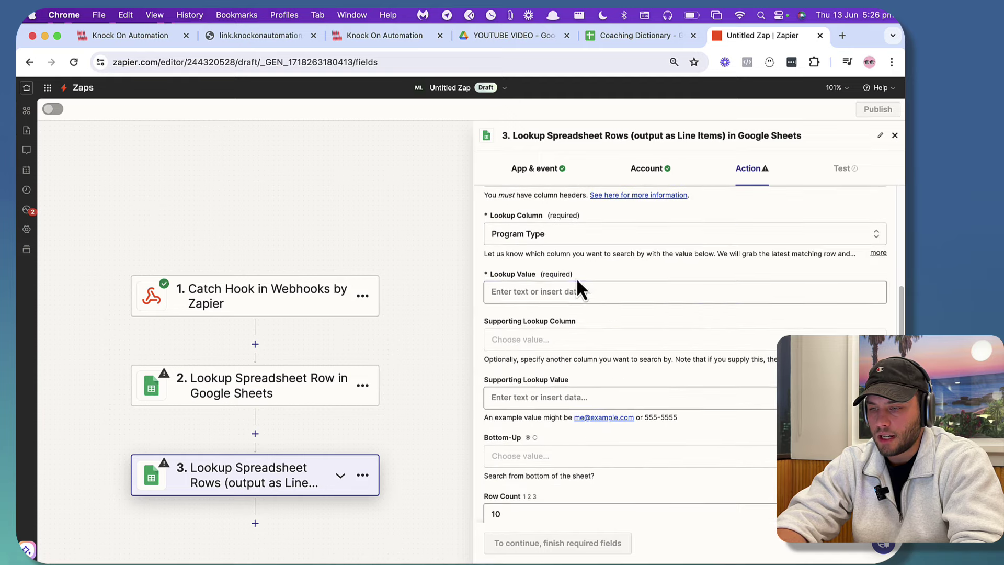
pyautogui.click(544, 292)
pyautogui.click(541, 351)
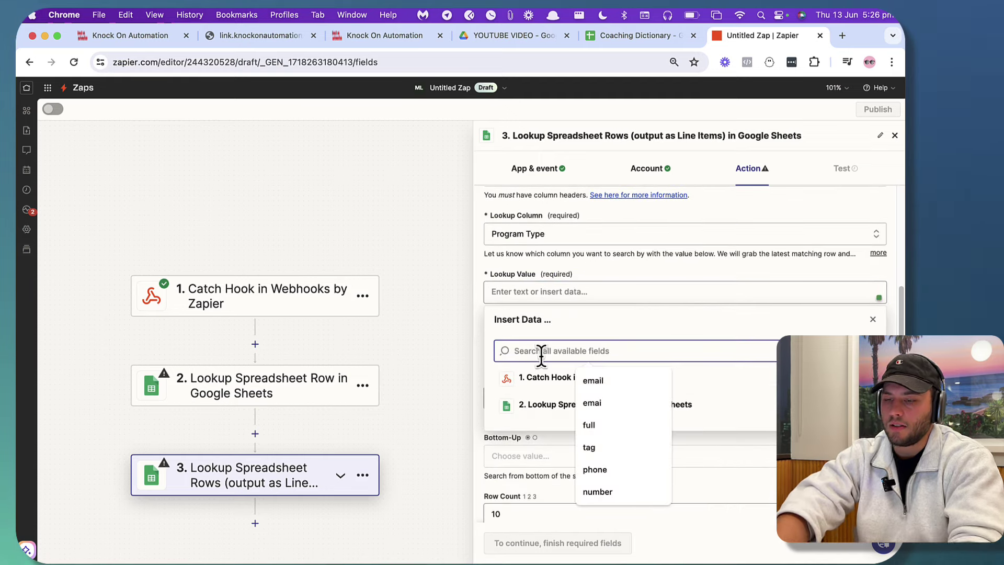
pyautogui.click(520, 292)
pyautogui.write('Full Body 5')
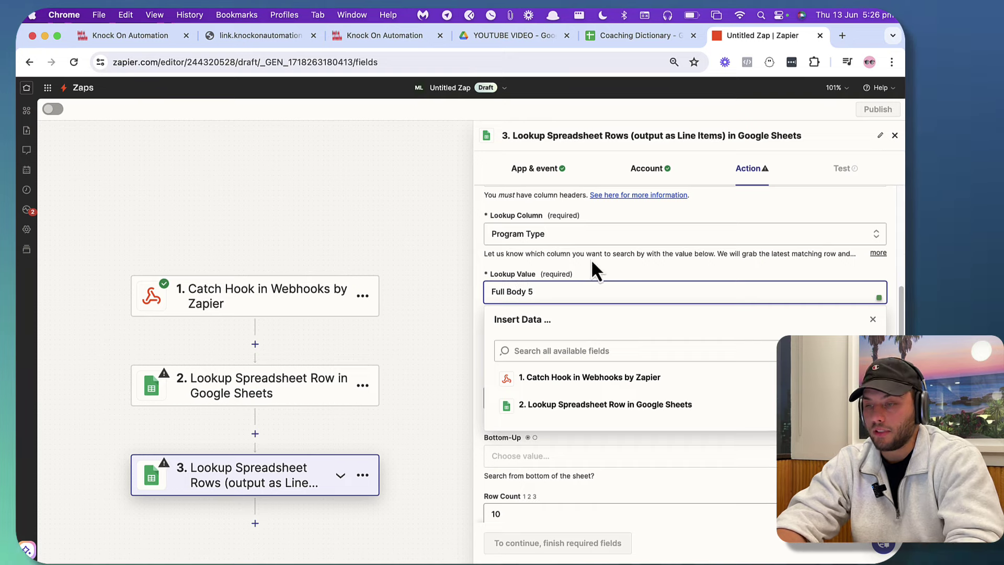
pyautogui.click(590, 259)
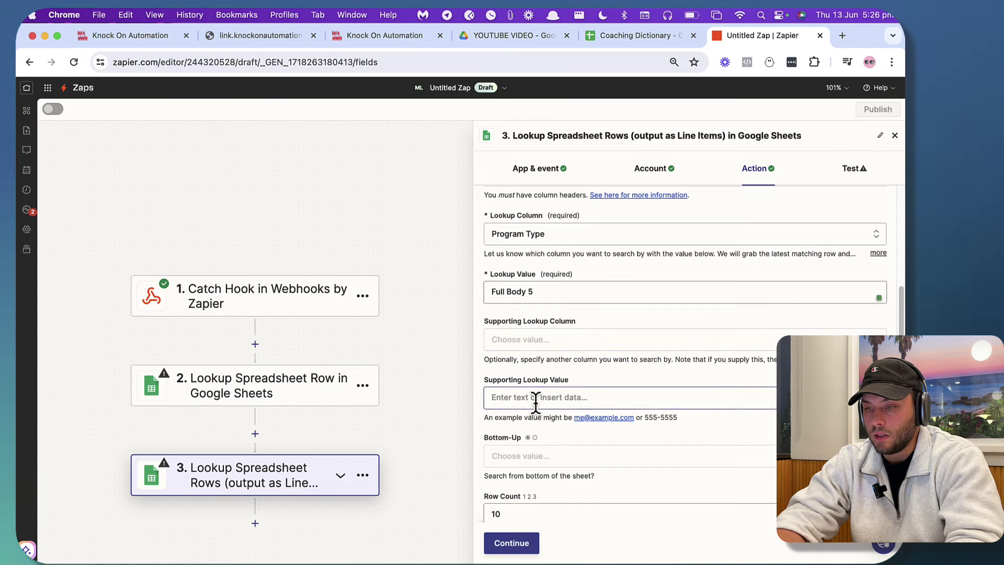
pyautogui.scroll(-3, 538, 419)
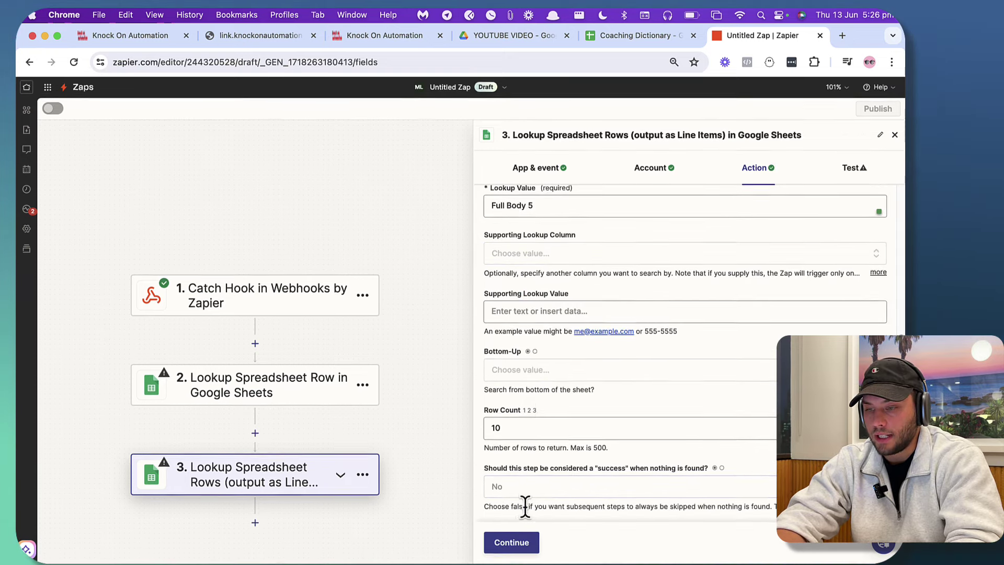
pyautogui.click(495, 429)
pyautogui.press('BackSpace')
pyautogui.press('BackSpace')
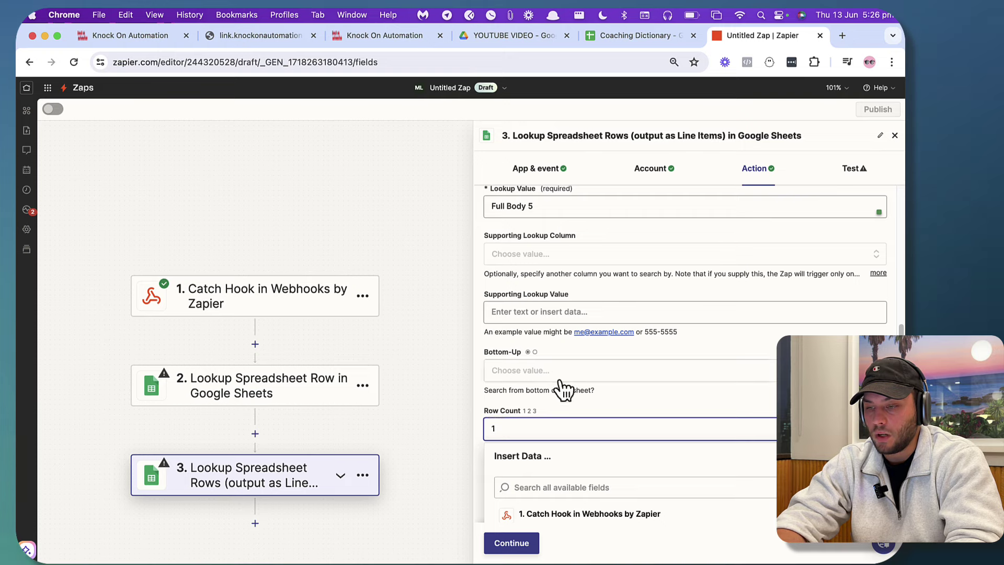
pyautogui.click(547, 419)
pyautogui.click(511, 543)
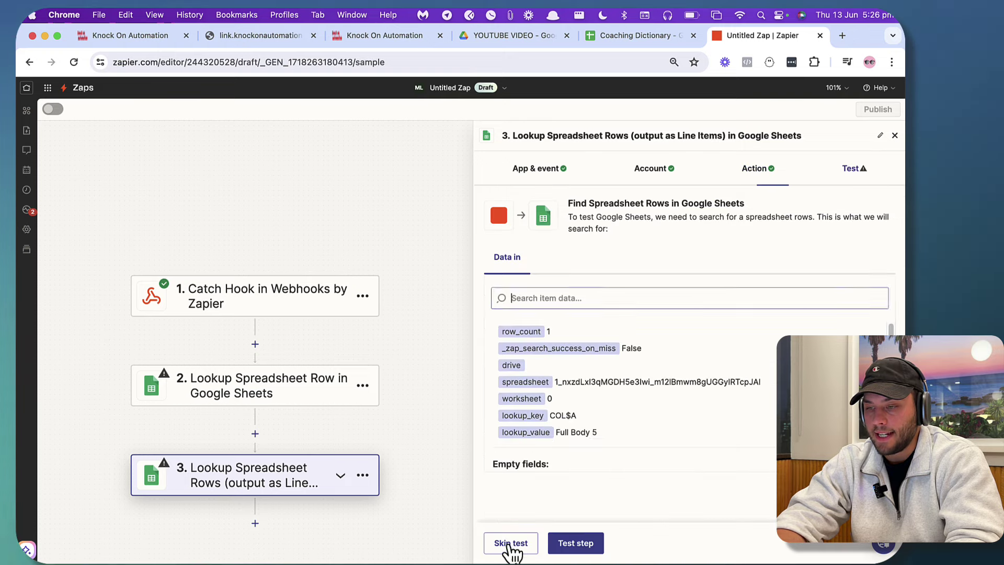
# Test step 3, confirm it returns row 4 with its spreadsheet link, and reopen its Action settings.
pyautogui.click(573, 544)
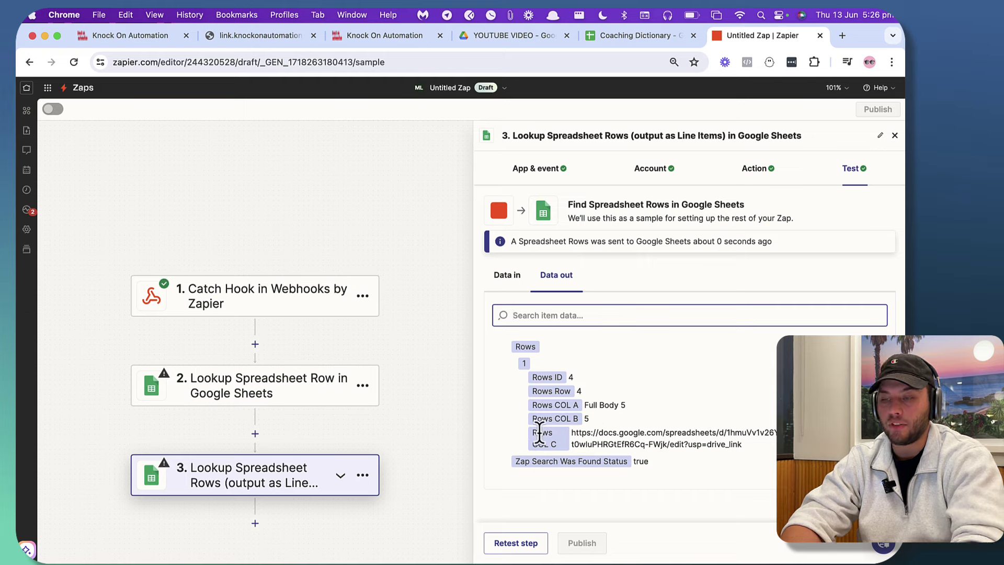
pyautogui.moveTo(571, 432); pyautogui.dragTo(721, 432)
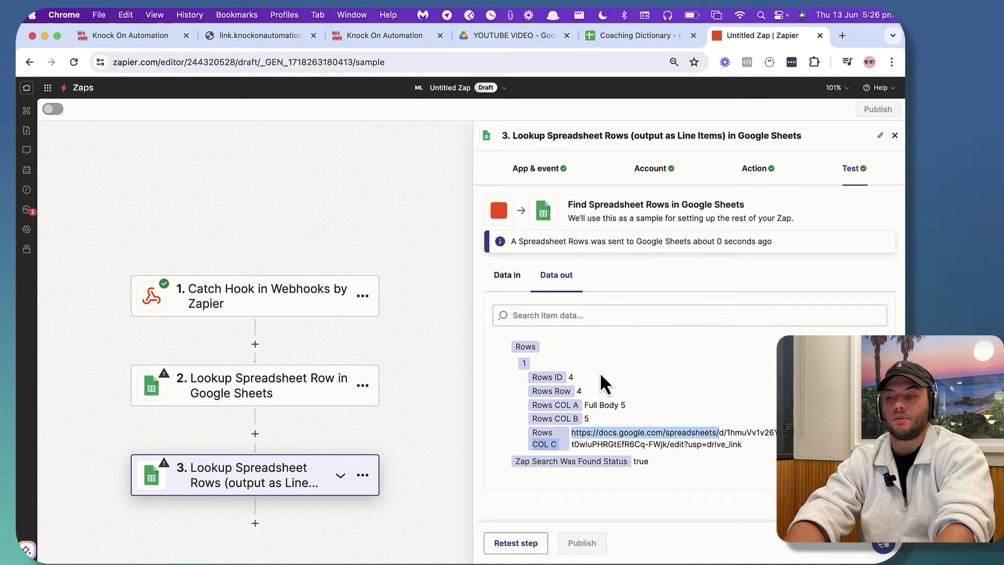
pyautogui.click(747, 170)
# Map Lookup Value to the webhook's 'What Kind Of Workout' followed by 'Days In The Gym' answers.
pyautogui.click(544, 467)
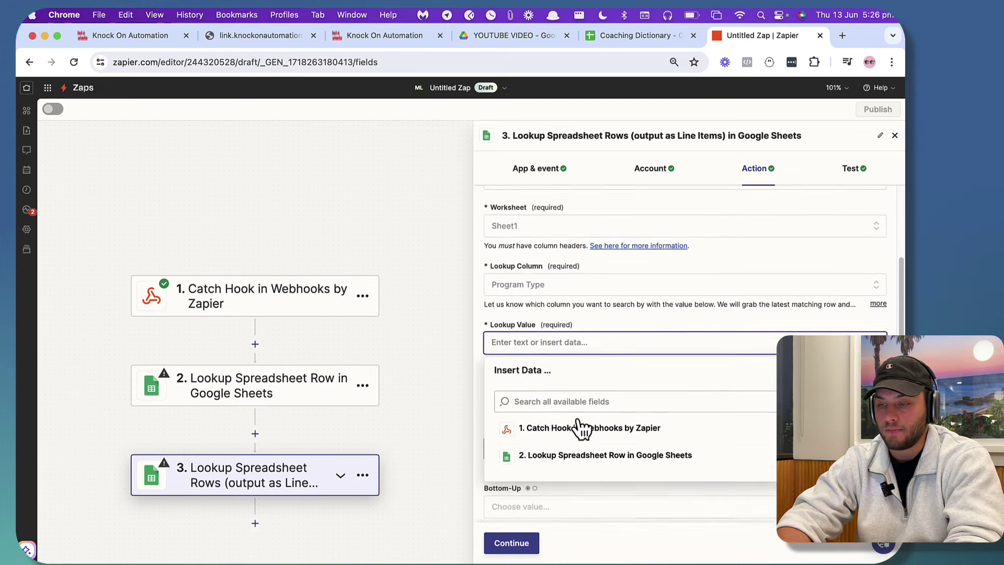
pyautogui.click(539, 366)
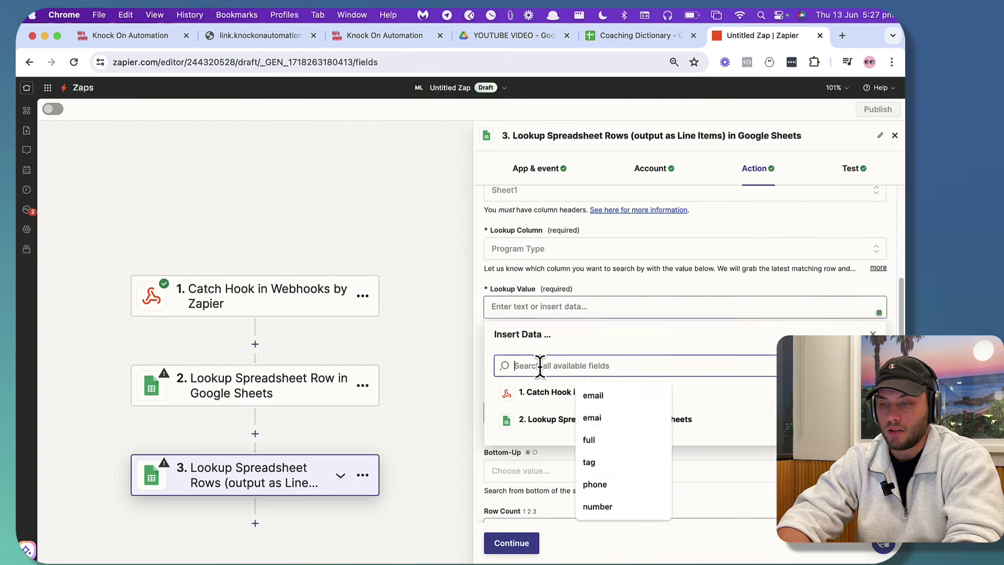
pyautogui.write('days')
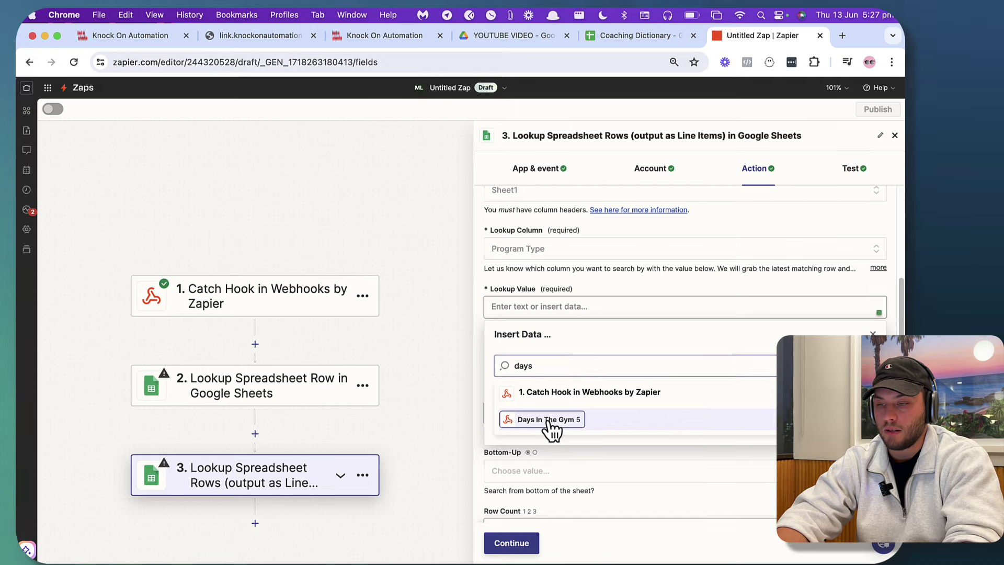
pyautogui.click(548, 421)
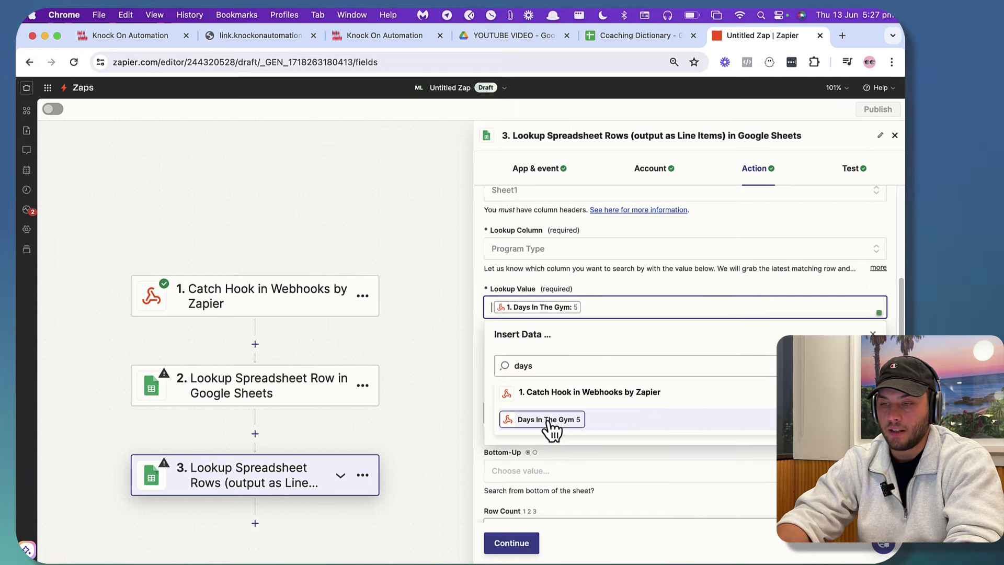
pyautogui.click(553, 360)
pyautogui.press('super+a')
pyautogui.write('fu')
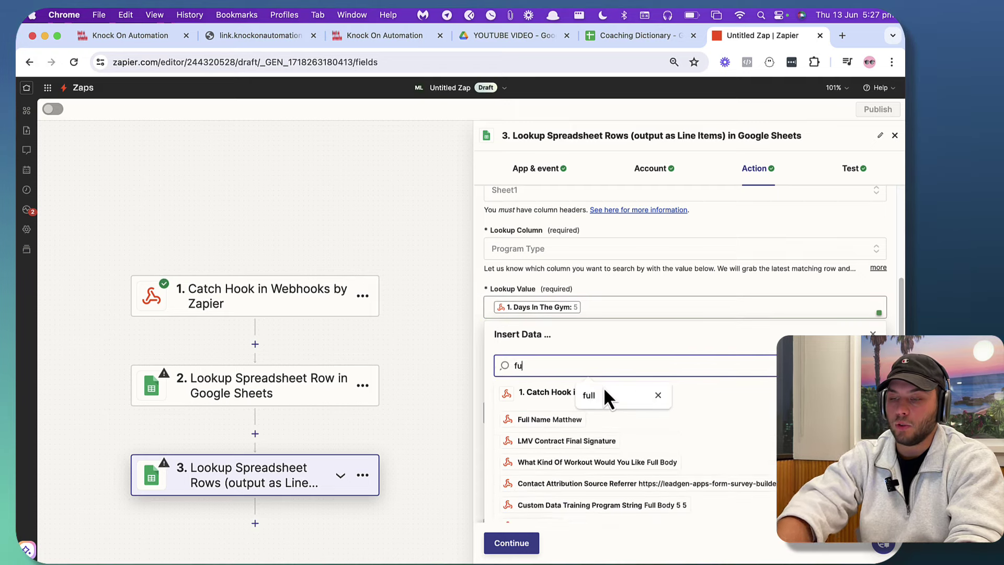
pyautogui.click(605, 393)
pyautogui.click(618, 440)
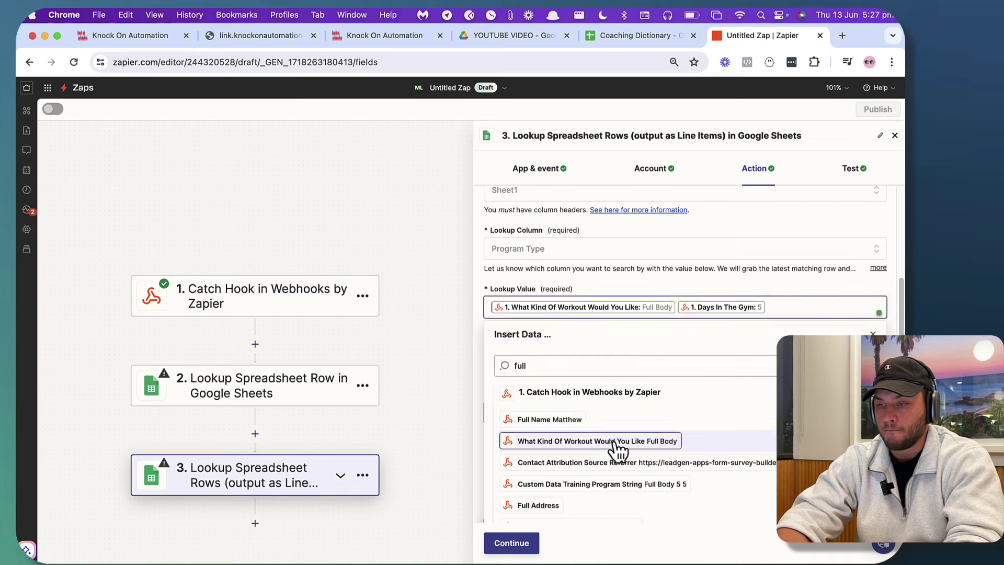
pyautogui.press('BackSpace')
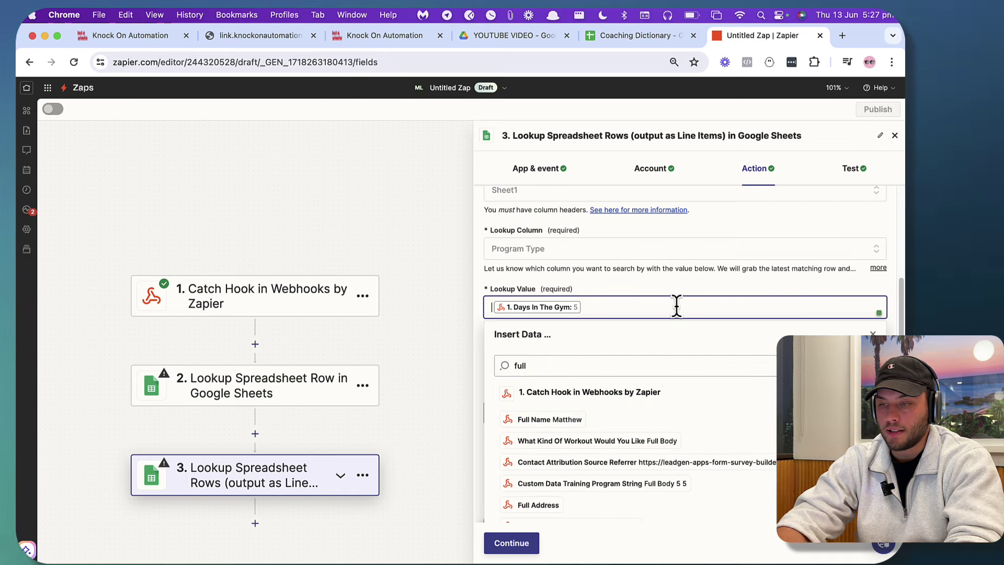
pyautogui.press('super+z')
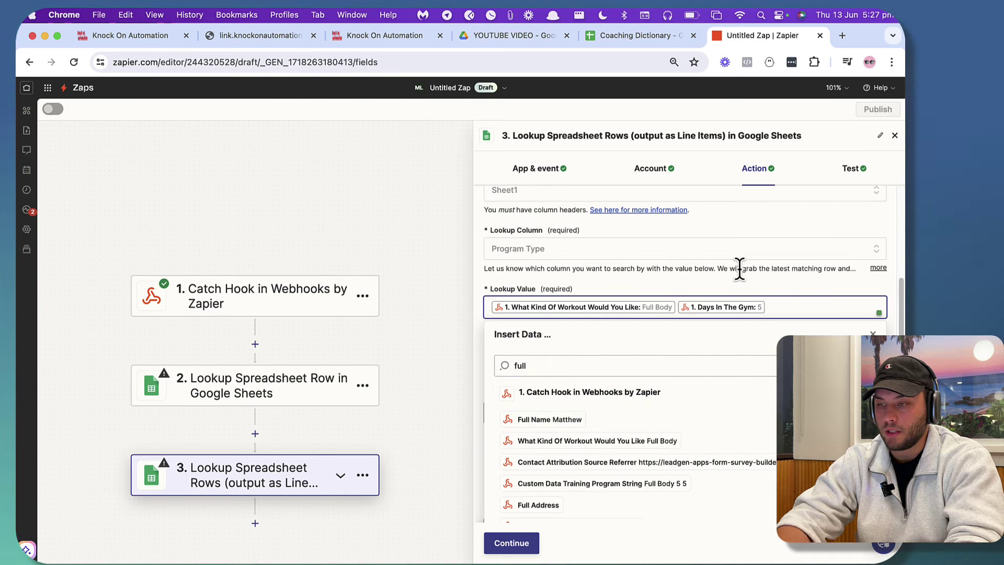
pyautogui.click(776, 280)
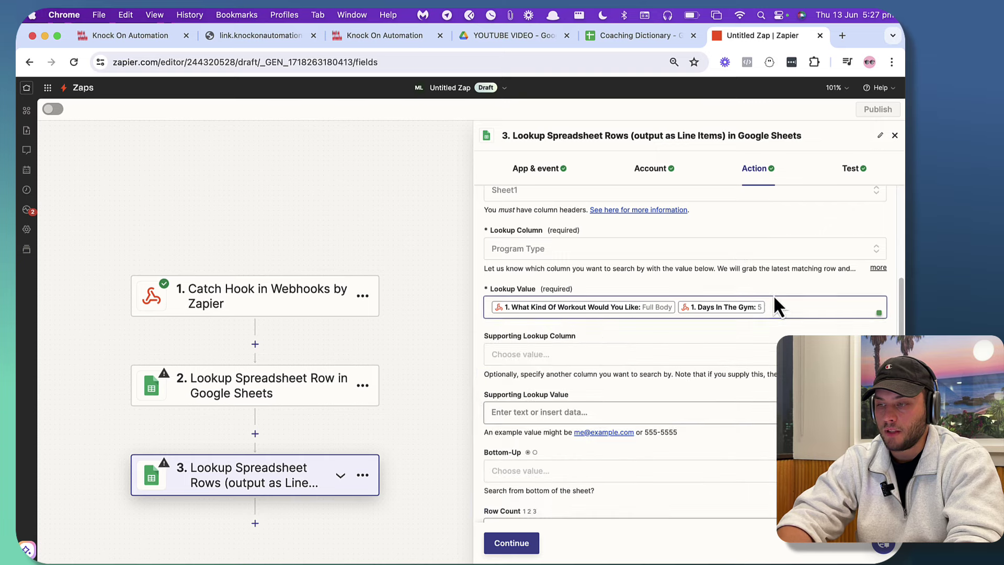
pyautogui.click(512, 543)
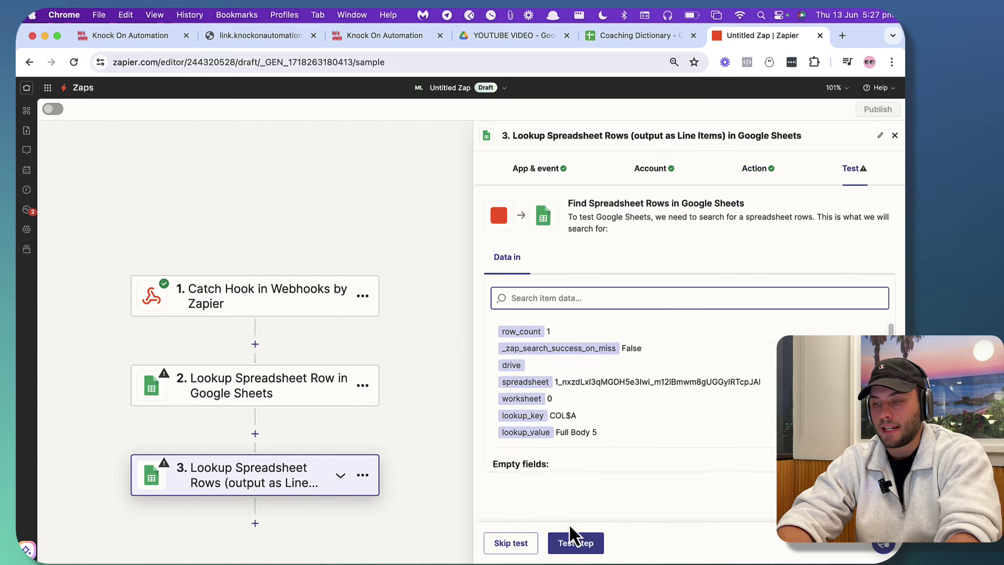
# Retest step 3 and confirm it returns row 4 (Full Body 5, 5) with its spreadsheet link.
pyautogui.scroll(-3, 588, 450)
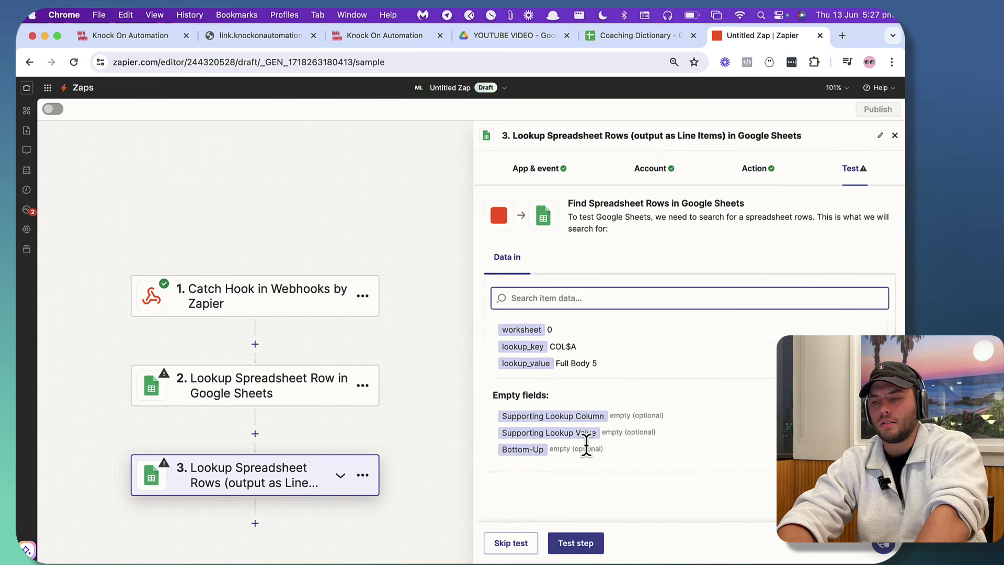
pyautogui.click(564, 548)
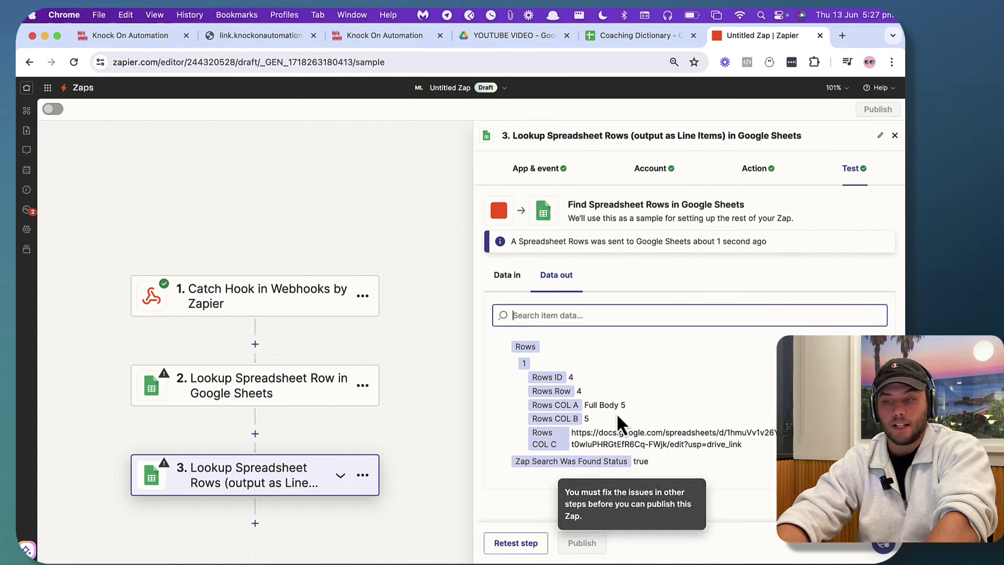
pyautogui.moveTo(635, 408); pyautogui.dragTo(584, 406)
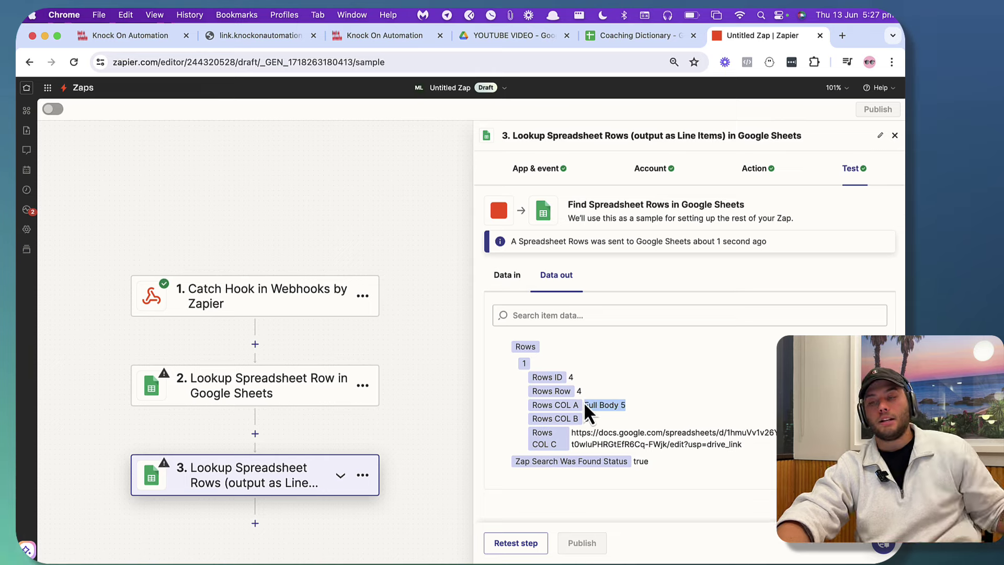
# Delete step 2, the single-row spreadsheet lookup, so the Line Items lookup moves up to step 2.
pyautogui.click(363, 397)
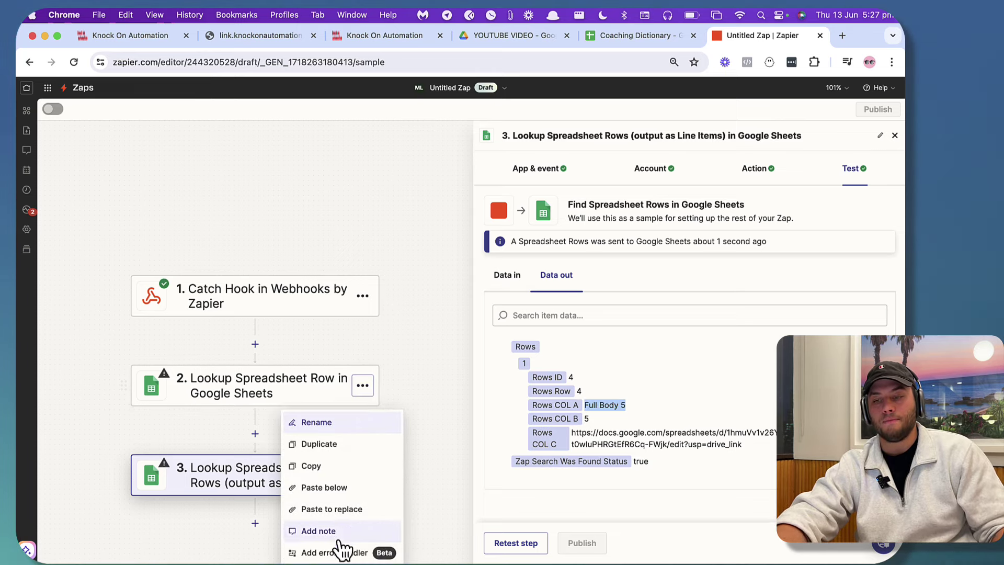
pyautogui.scroll(-2, 358, 527)
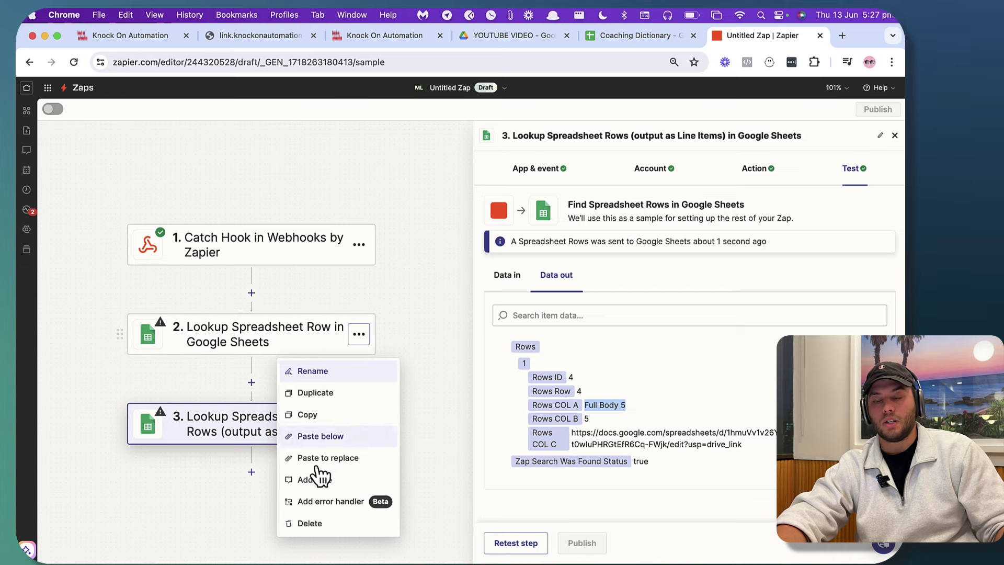
pyautogui.click(339, 529)
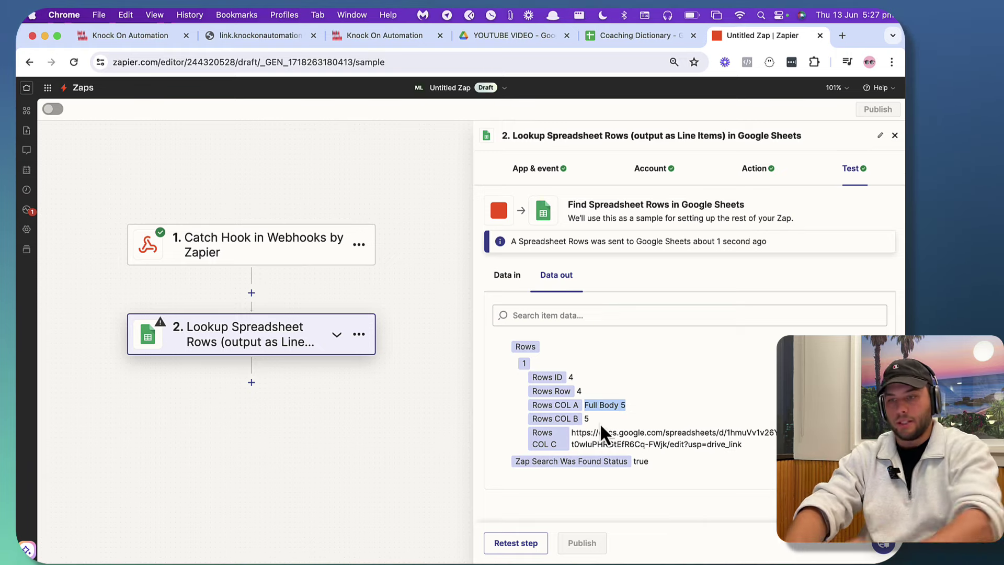
# Add a Google Drive step after the Line Items lookup with Copy File as its event.
pyautogui.click(251, 382)
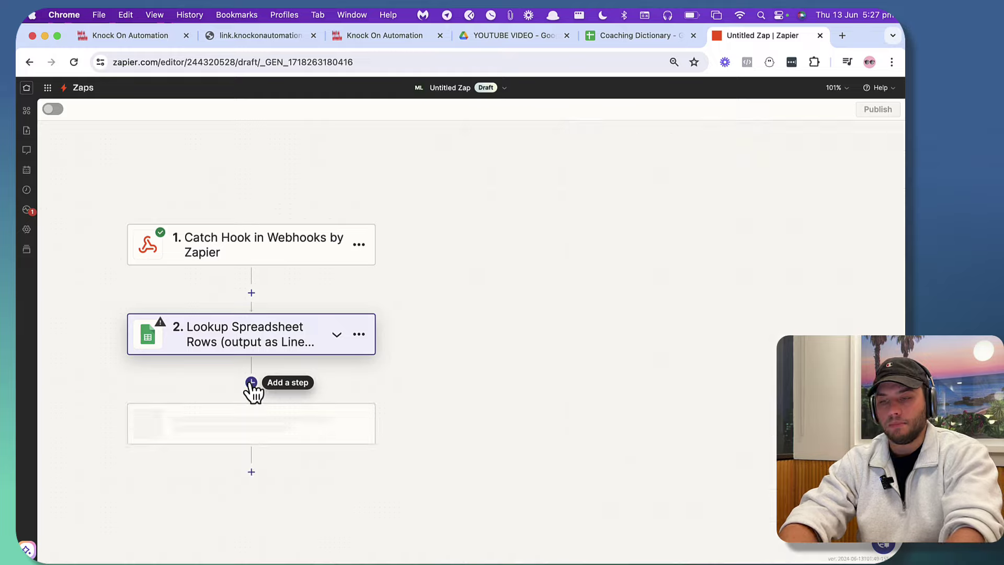
pyautogui.write('drive')
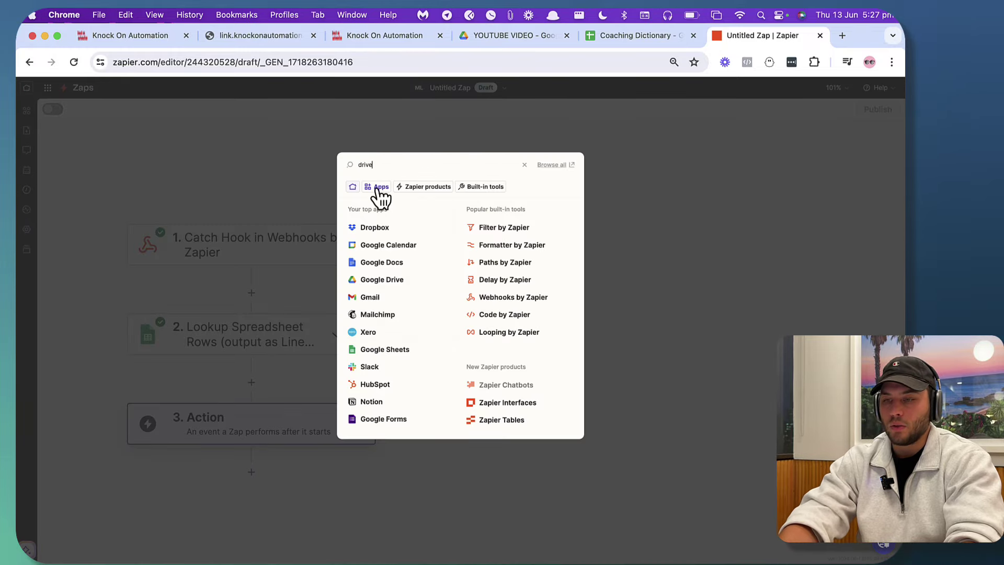
pyautogui.click(386, 192)
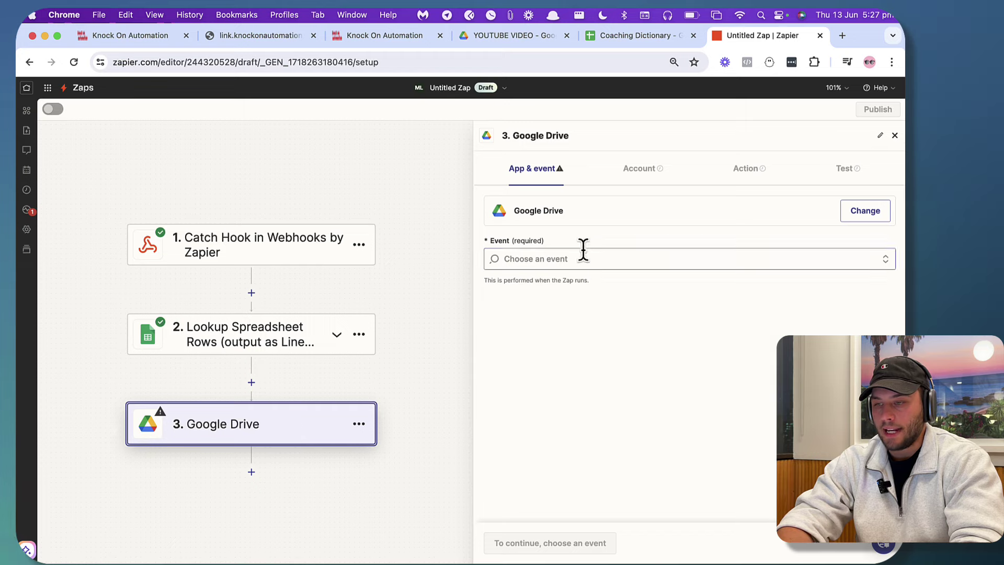
pyautogui.click(572, 257)
pyautogui.scroll(-1, 589, 416)
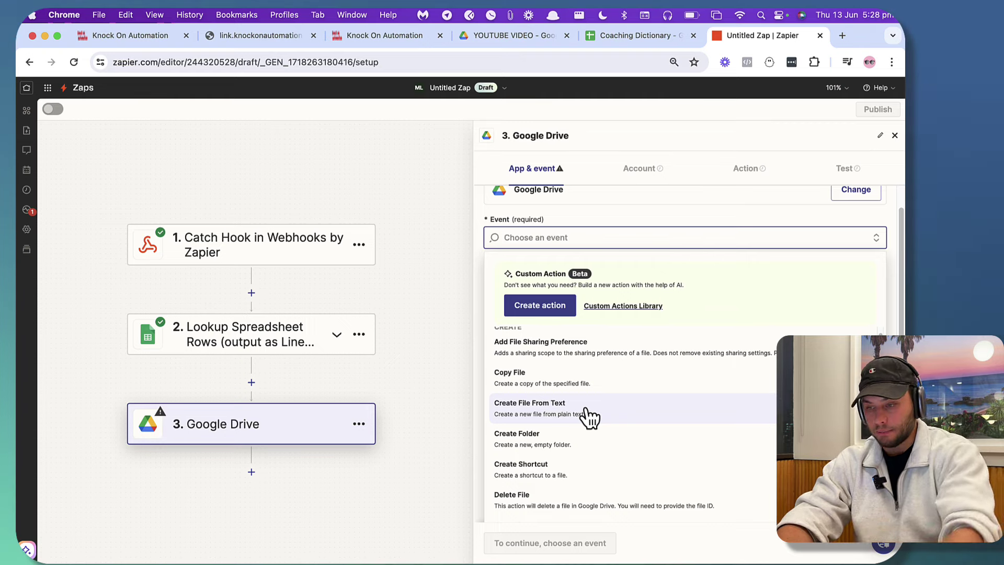
pyautogui.scroll(-1, 590, 417)
pyautogui.scroll(-10, 589, 416)
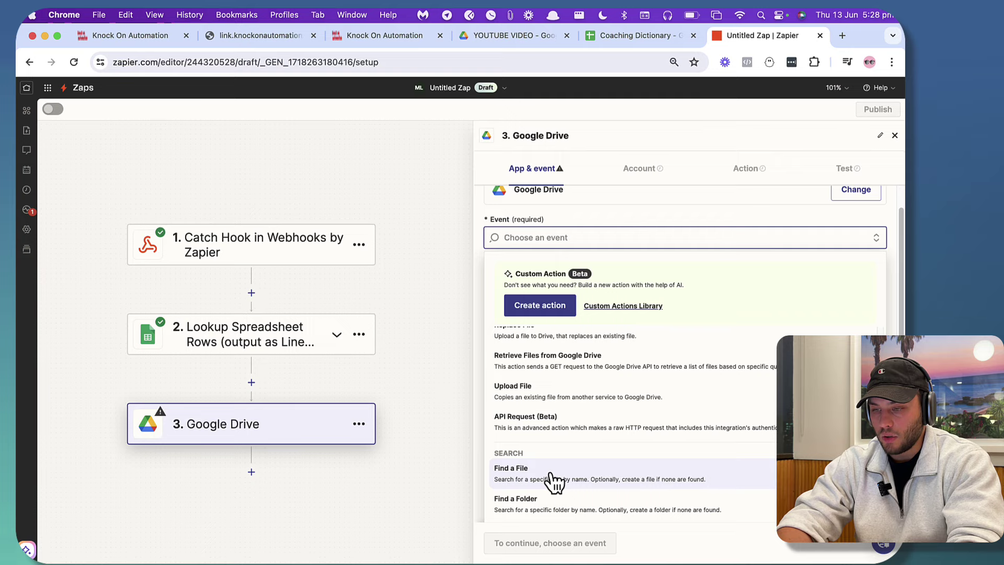
pyautogui.scroll(3, 577, 418)
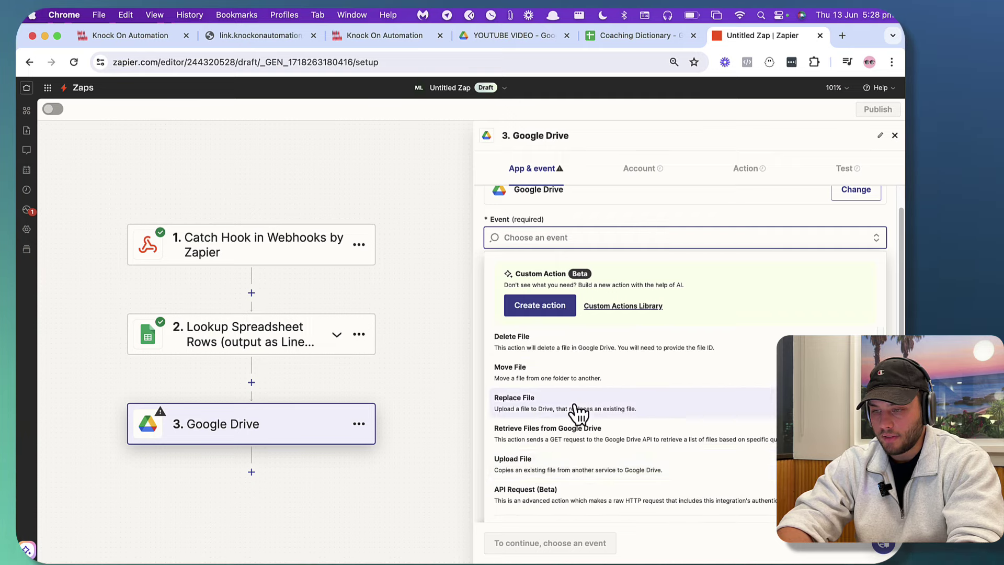
pyautogui.scroll(7, 578, 414)
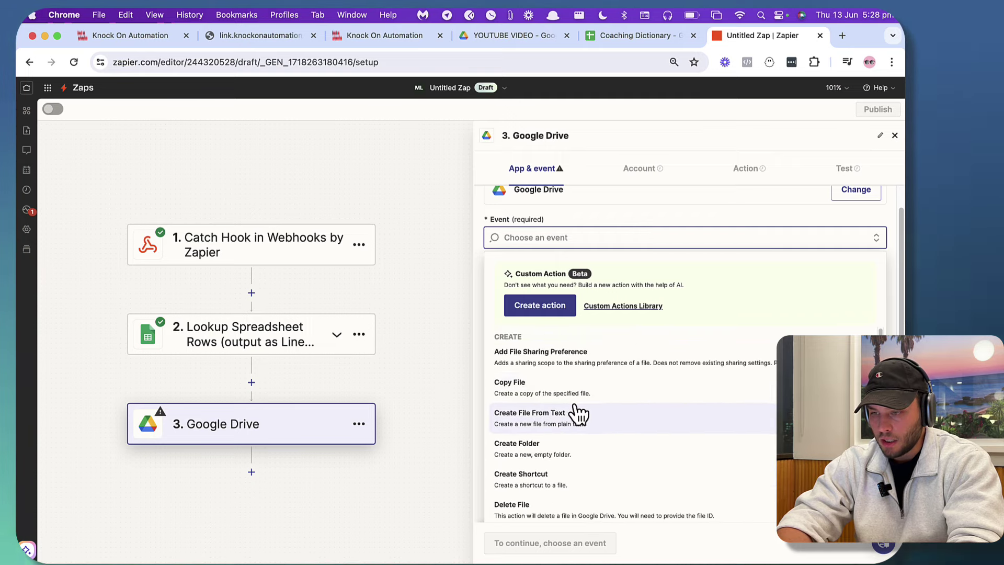
pyautogui.click(541, 393)
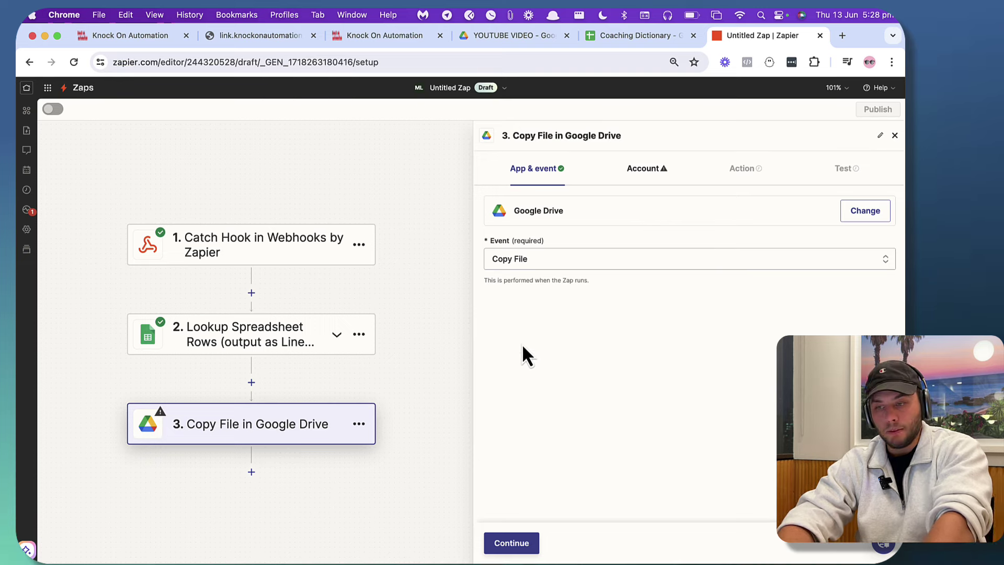
# Sign in and connect the Google account to the Copy File step, allowing Zapier Drive access.
pyautogui.click(512, 543)
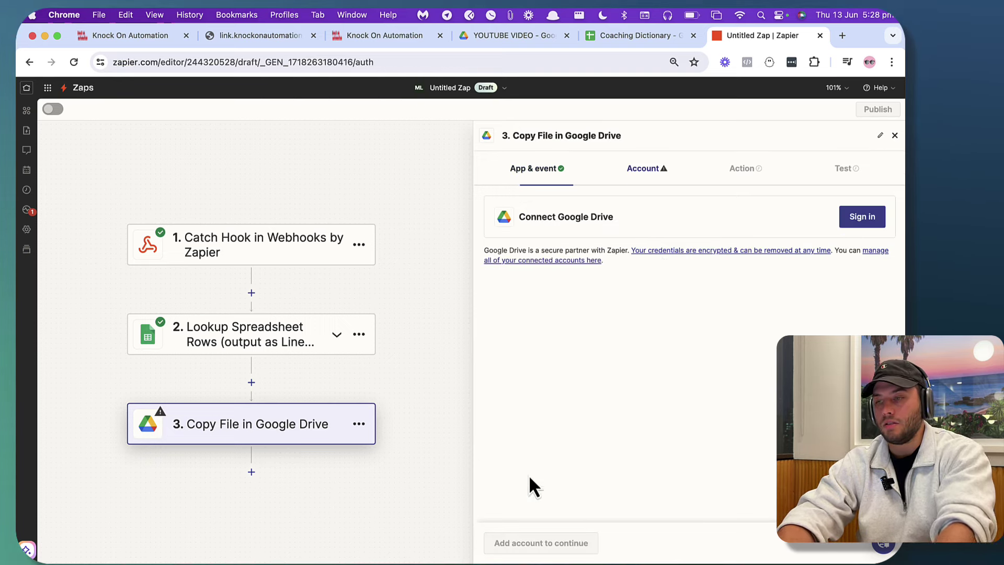
pyautogui.click(850, 217)
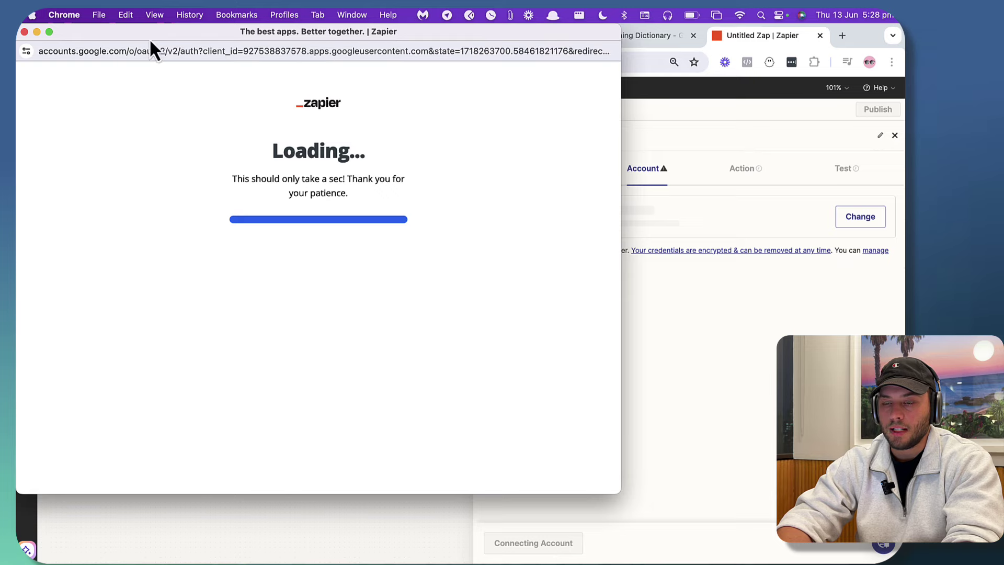
pyautogui.click(428, 167)
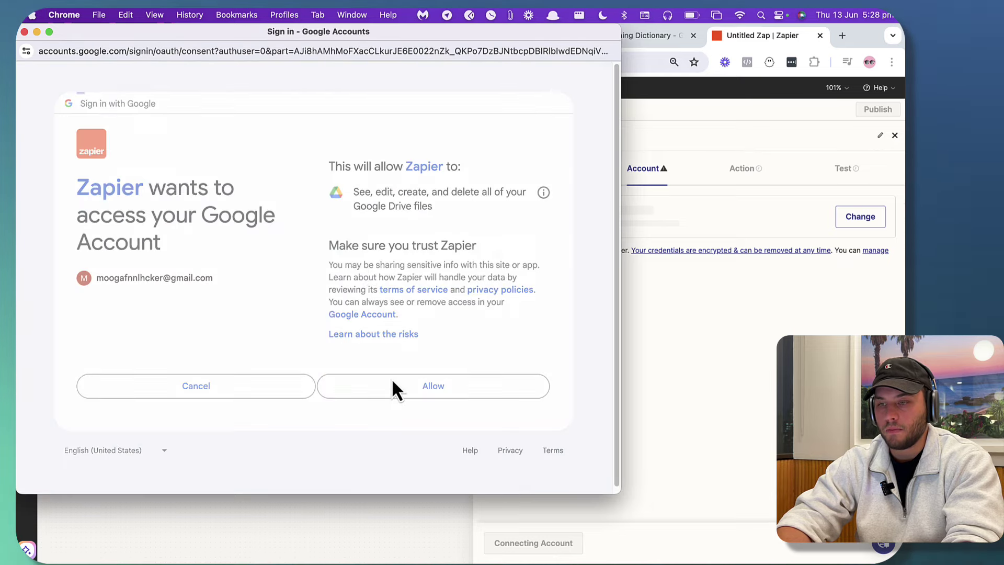
pyautogui.click(392, 387)
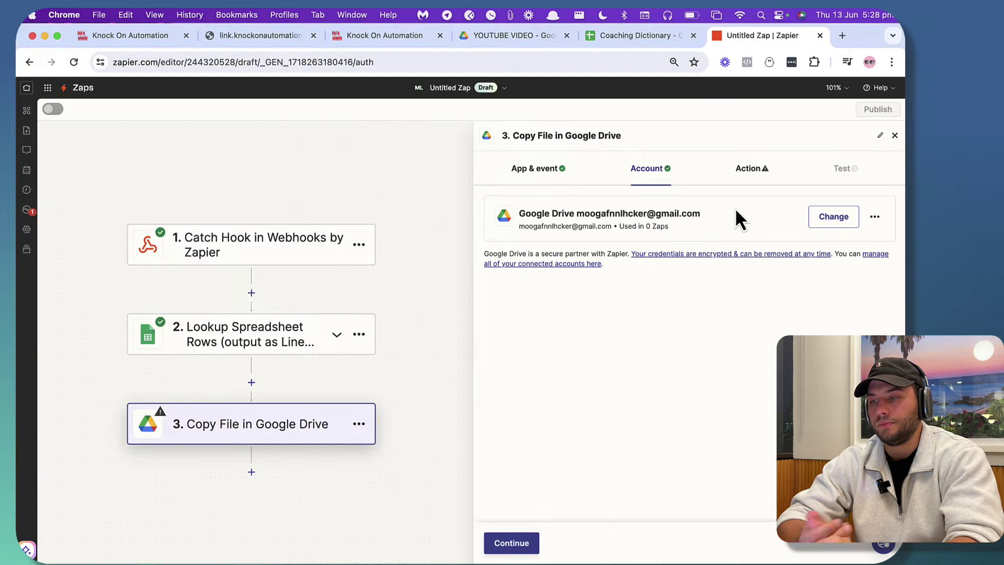
pyautogui.click(518, 539)
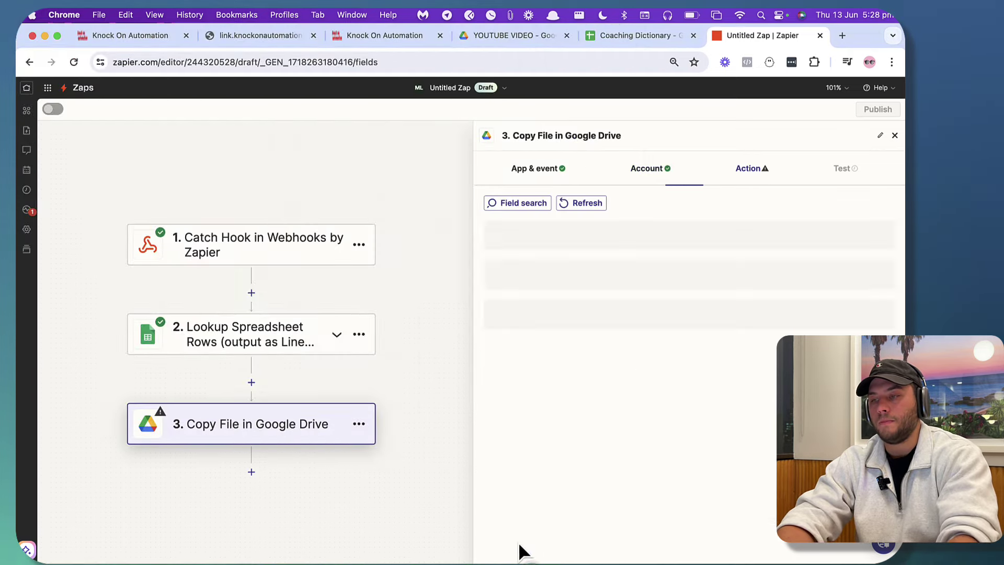
# Browse the Copy File step's File options, including search step and earlier step data, choosing nothing.
pyautogui.click(528, 250)
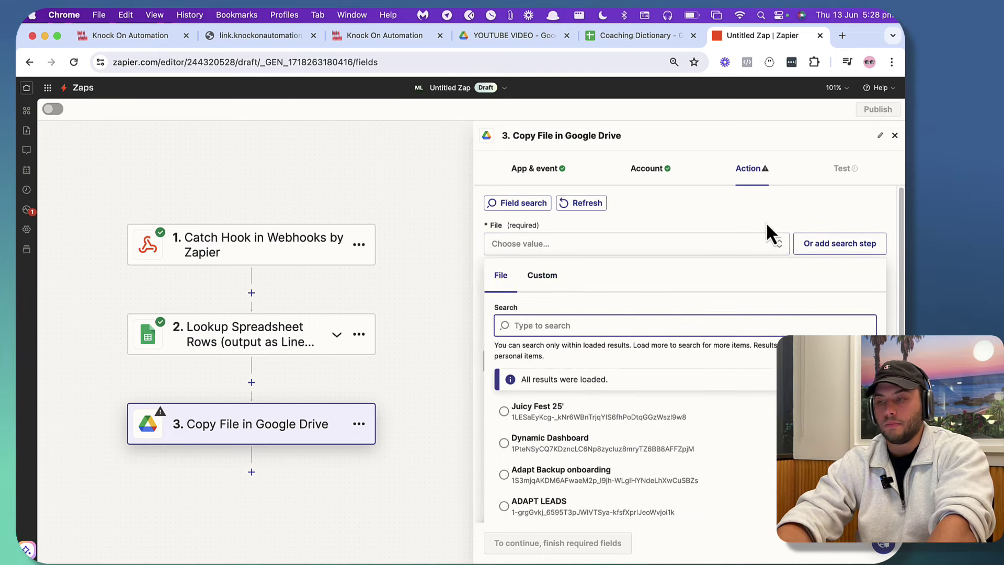
pyautogui.click(815, 247)
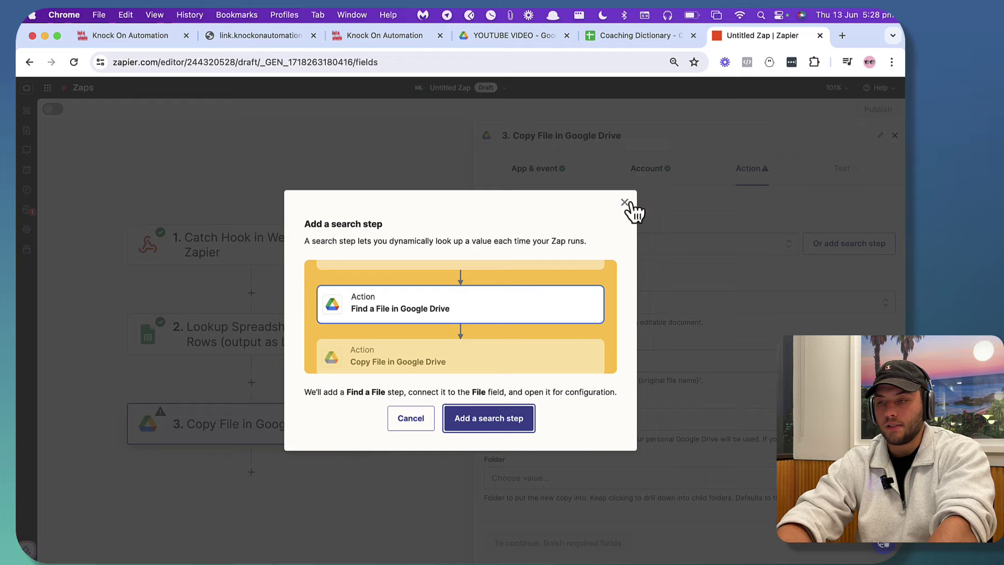
pyautogui.click(624, 202)
pyautogui.click(553, 245)
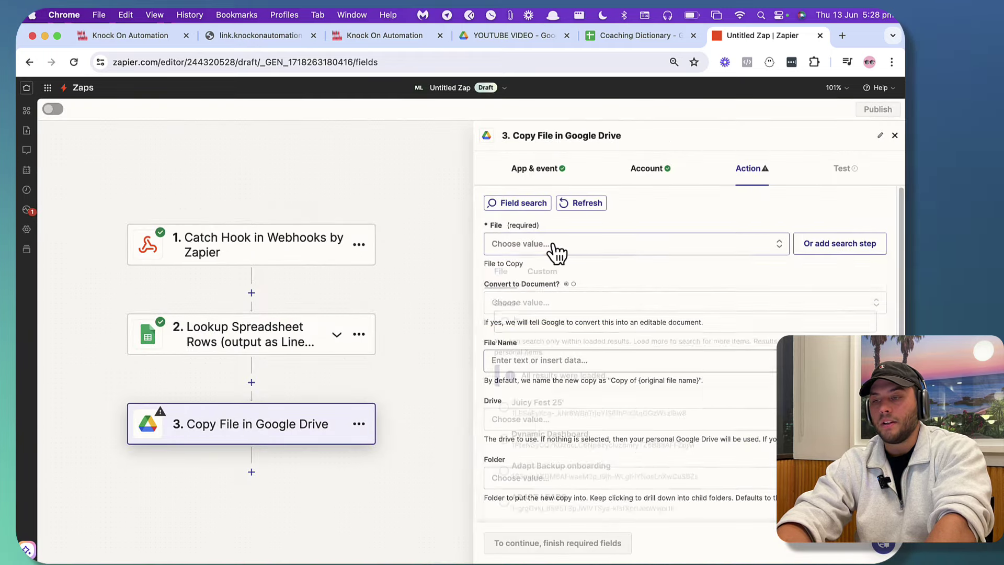
pyautogui.click(535, 277)
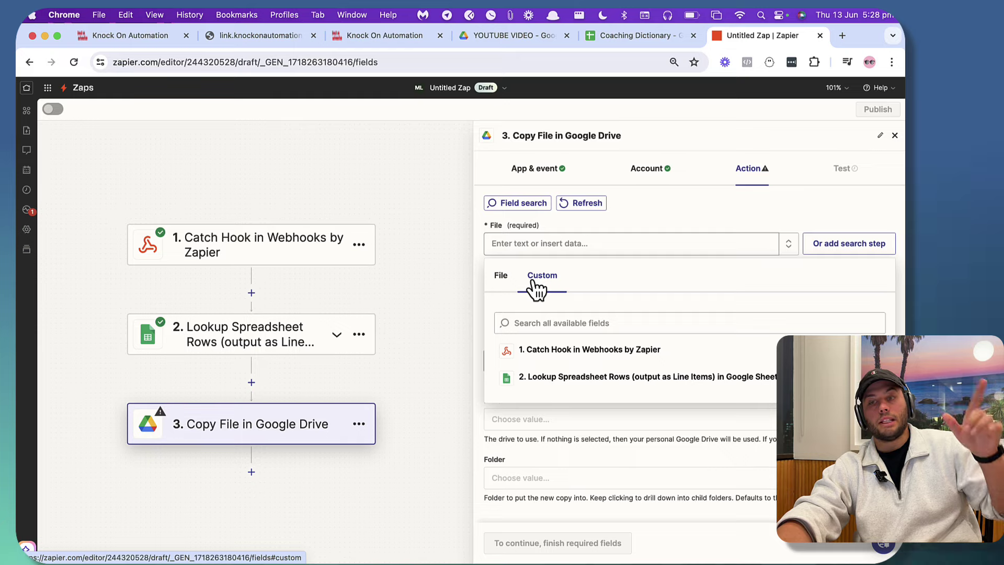
pyautogui.click(660, 215)
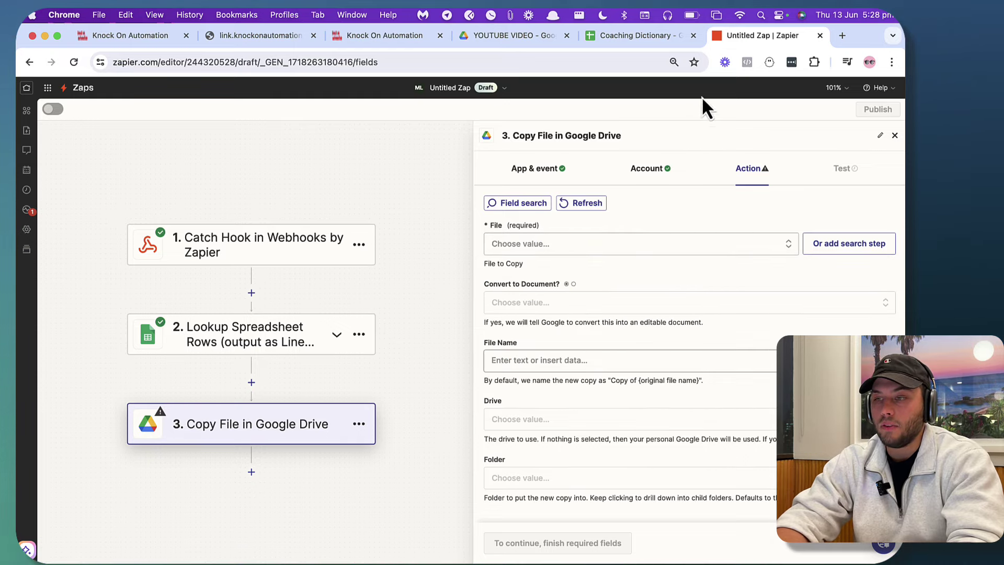
pyautogui.click(641, 37)
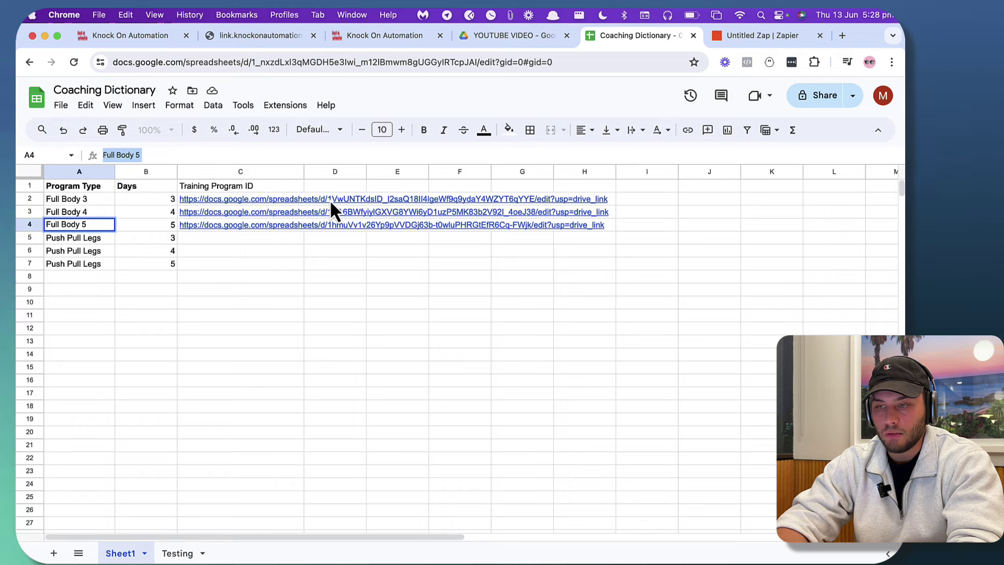
# Replace the Full Body 3 link in C2 with just its spreadsheet file ID.
pyautogui.click(329, 199)
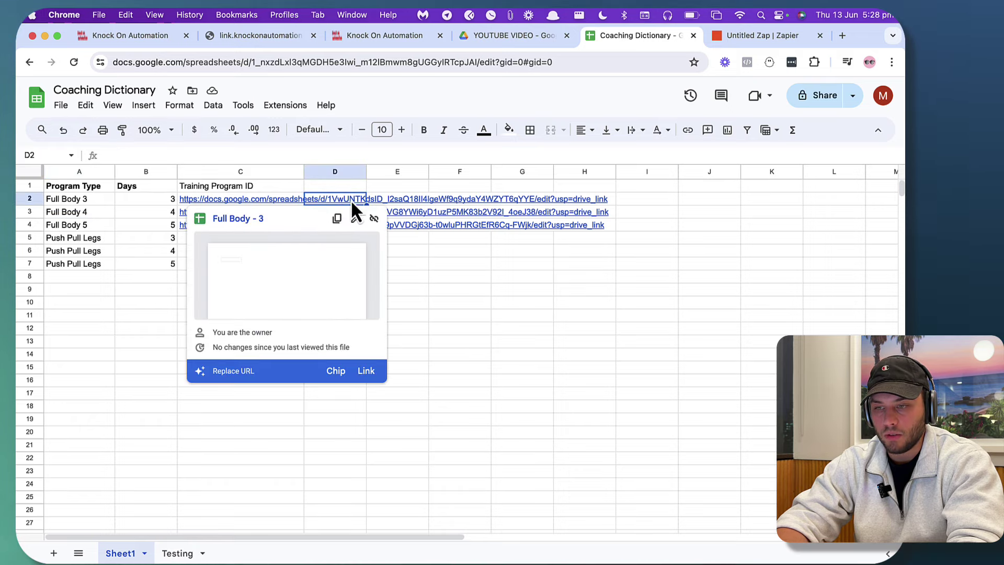
pyautogui.click(538, 200)
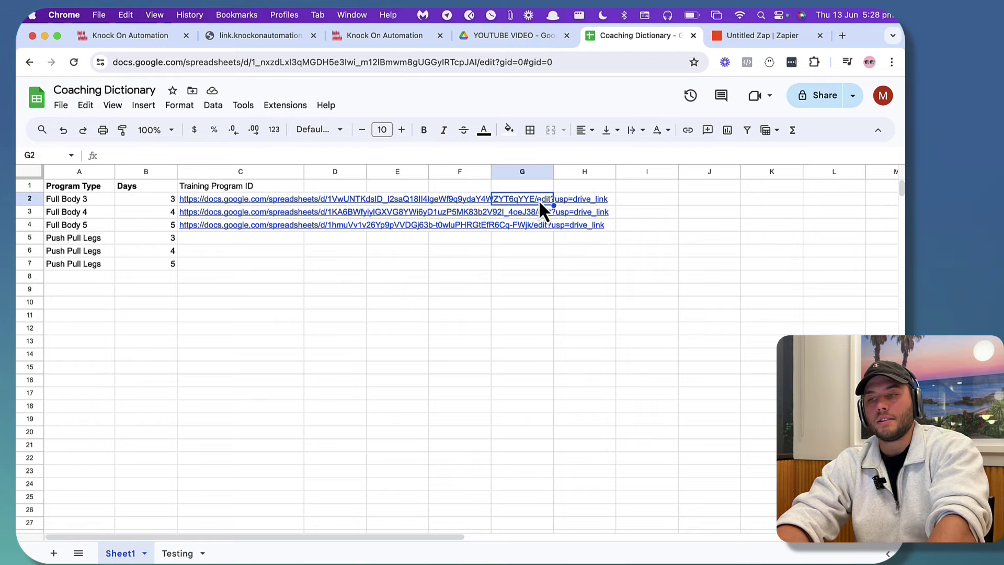
pyautogui.click(218, 198)
pyautogui.press('cmd+c')
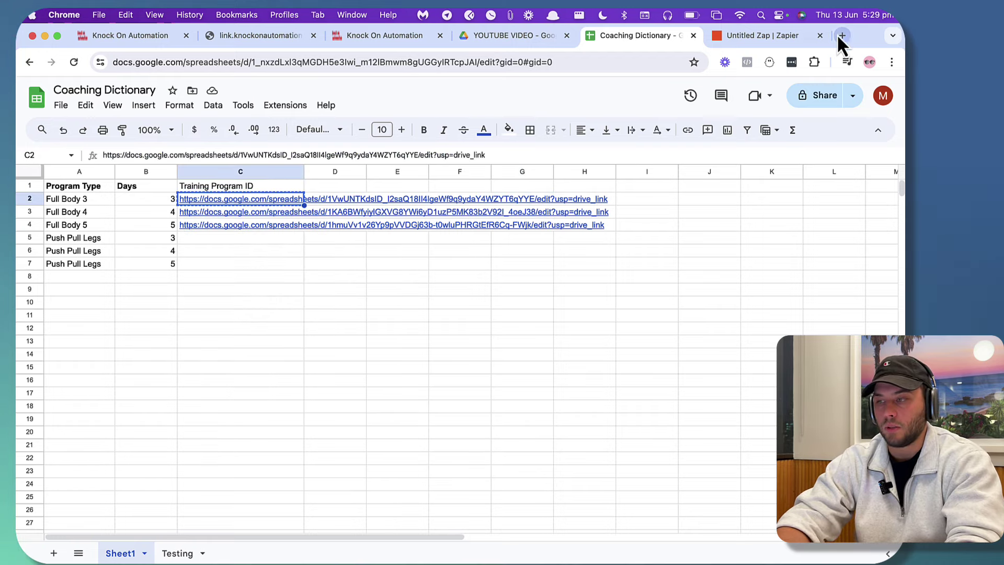
pyautogui.click(842, 35)
pyautogui.press('super+v')
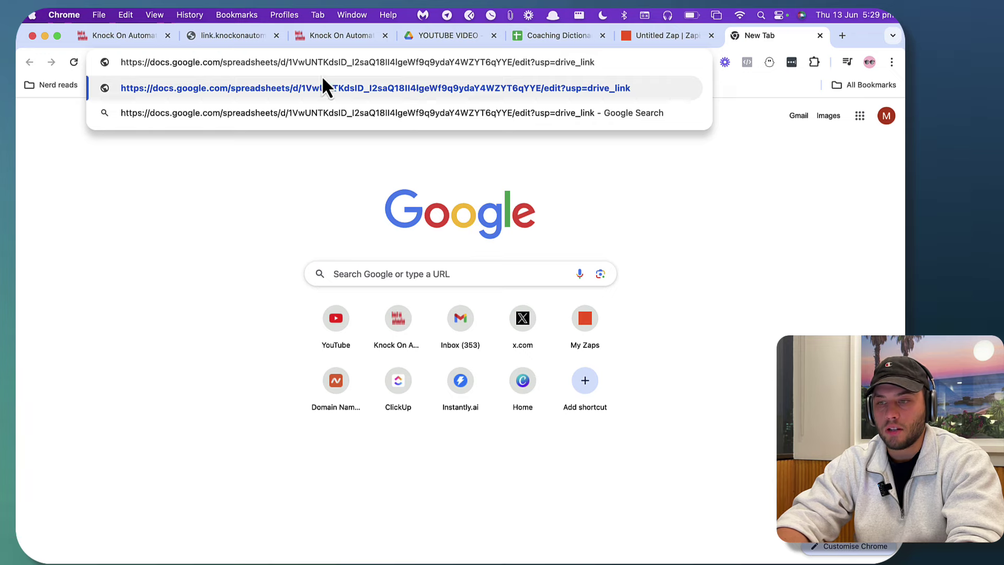
pyautogui.moveTo(288, 61); pyautogui.dragTo(512, 62)
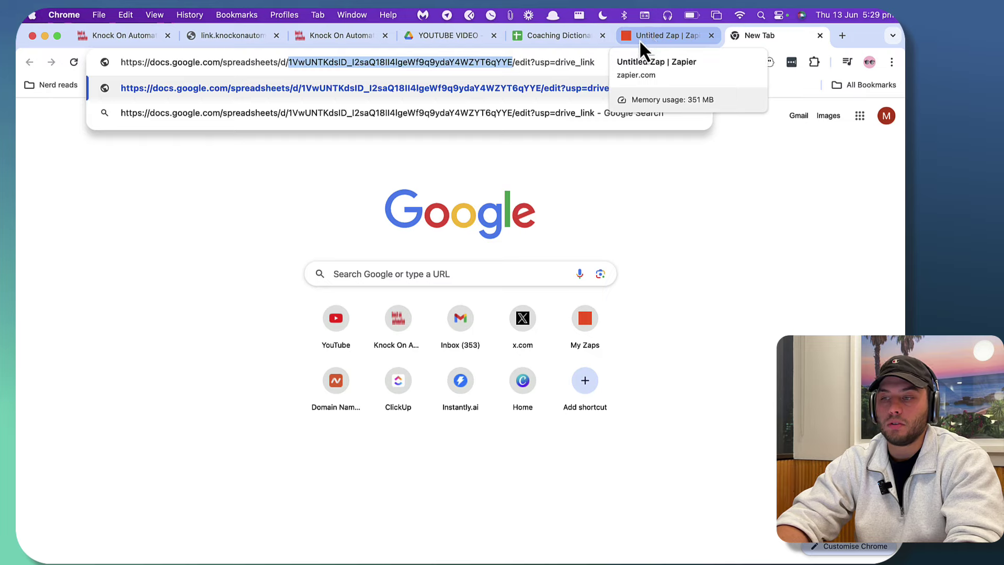
pyautogui.click(552, 41)
pyautogui.moveTo(249, 201)
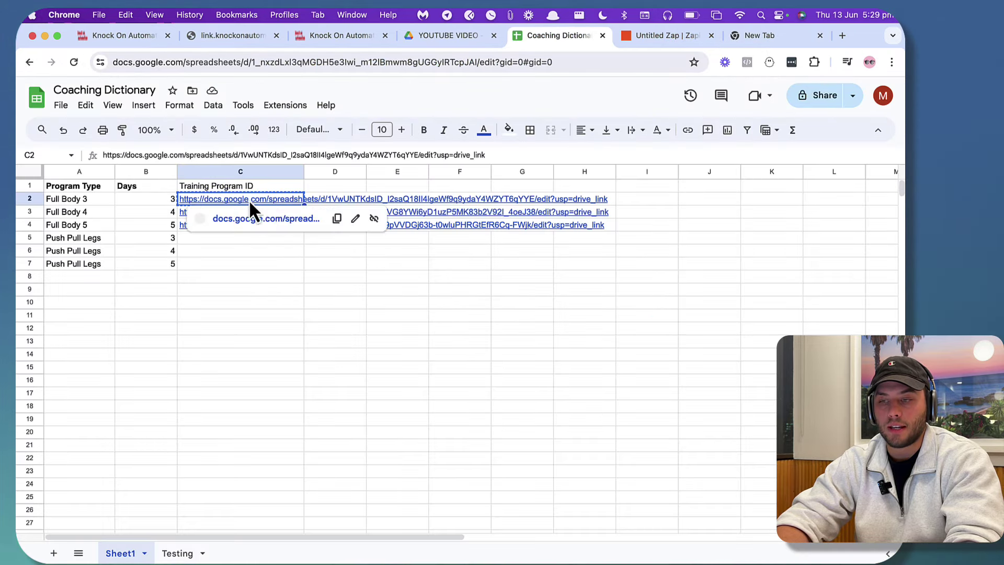
pyautogui.moveTo(212, 198)
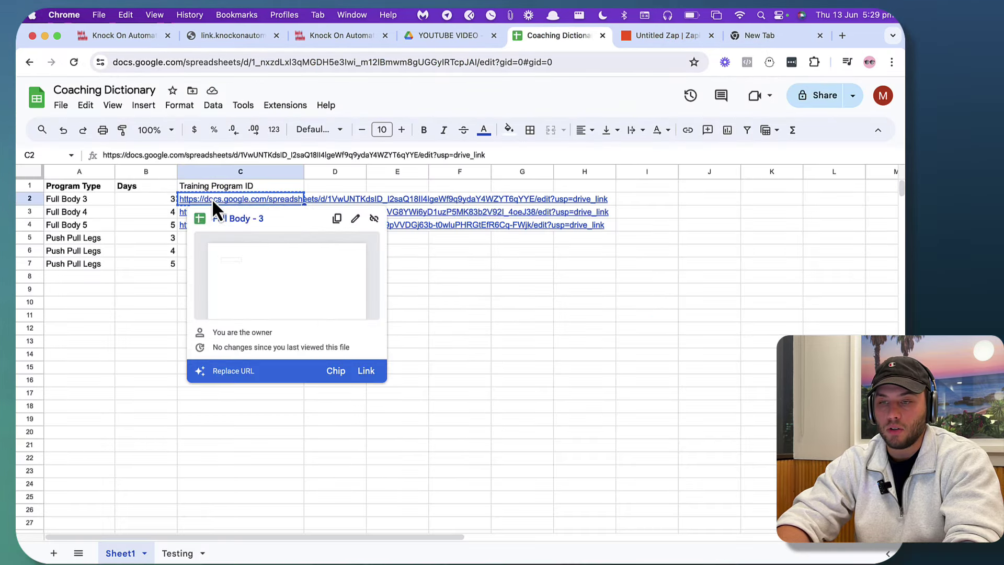
pyautogui.press('BackSpace')
pyautogui.press('cmd+v')
pyautogui.click(461, 249)
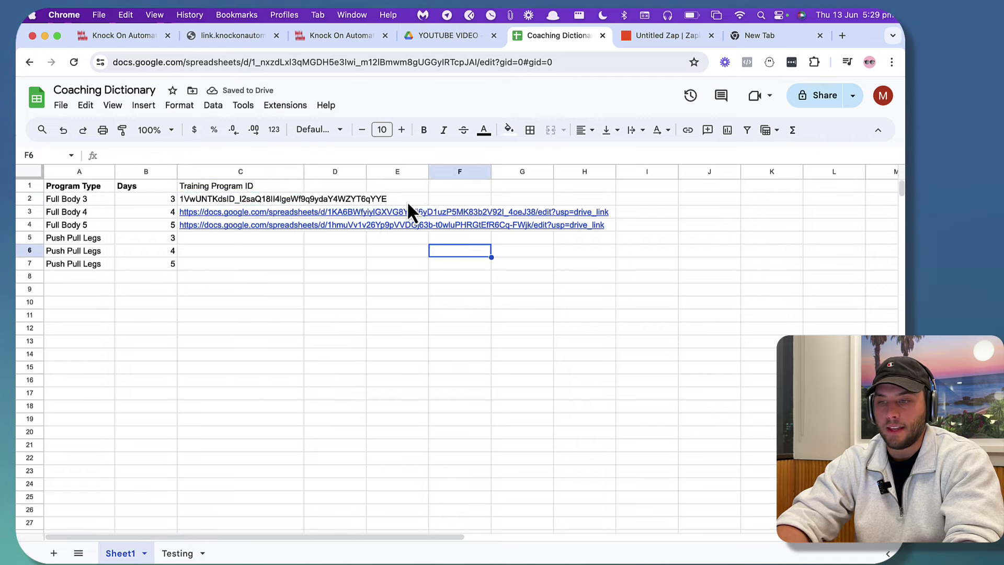
# Replace the Full Body 4 link in C3 with its bare sheet ID.
pyautogui.click(239, 215)
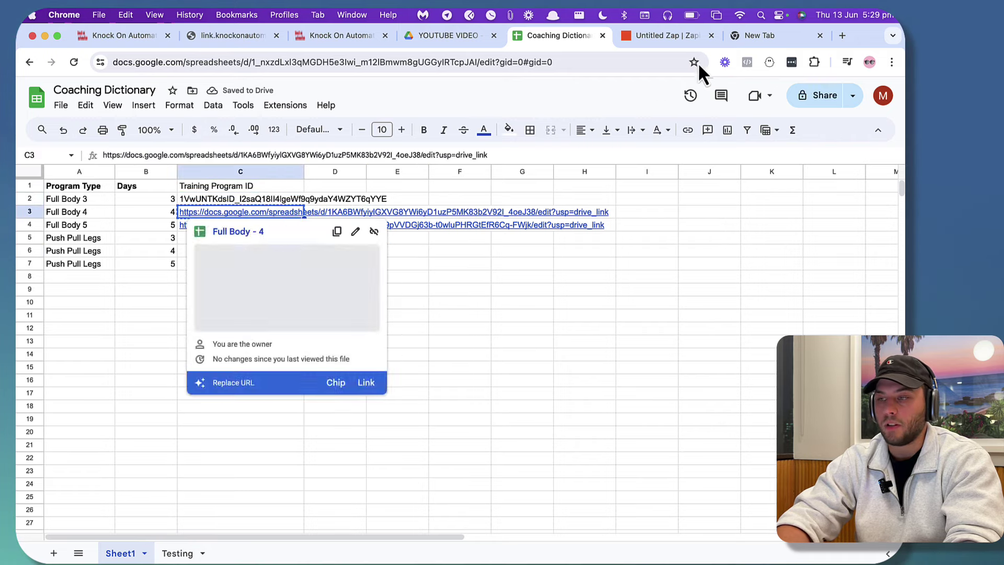
pyautogui.press('cmd+c')
pyautogui.click(748, 36)
pyautogui.doubleClick(493, 61)
pyautogui.press('cmd+v')
pyautogui.press('cmd+a')
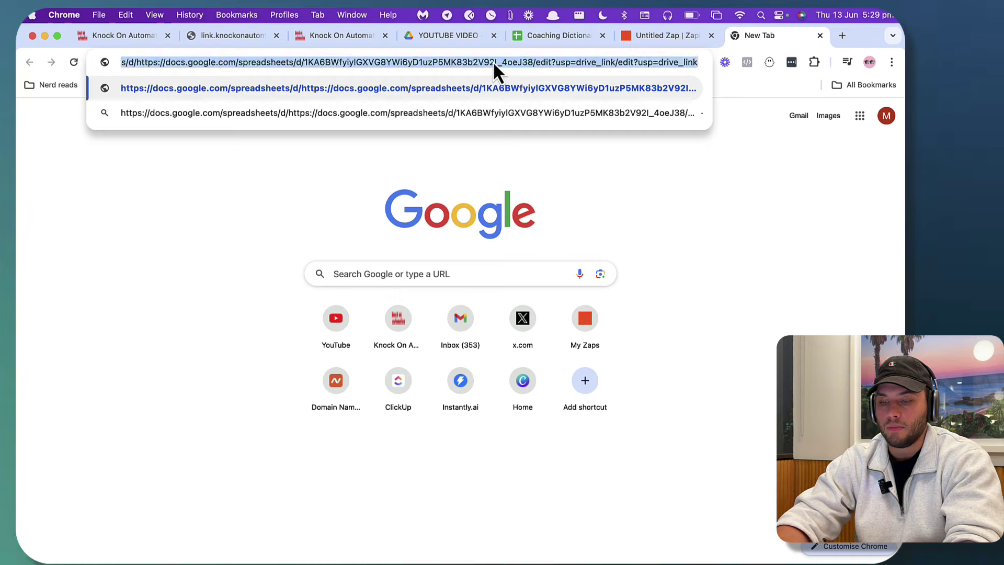
pyautogui.press('cmd+v')
pyautogui.doubleClick(392, 61)
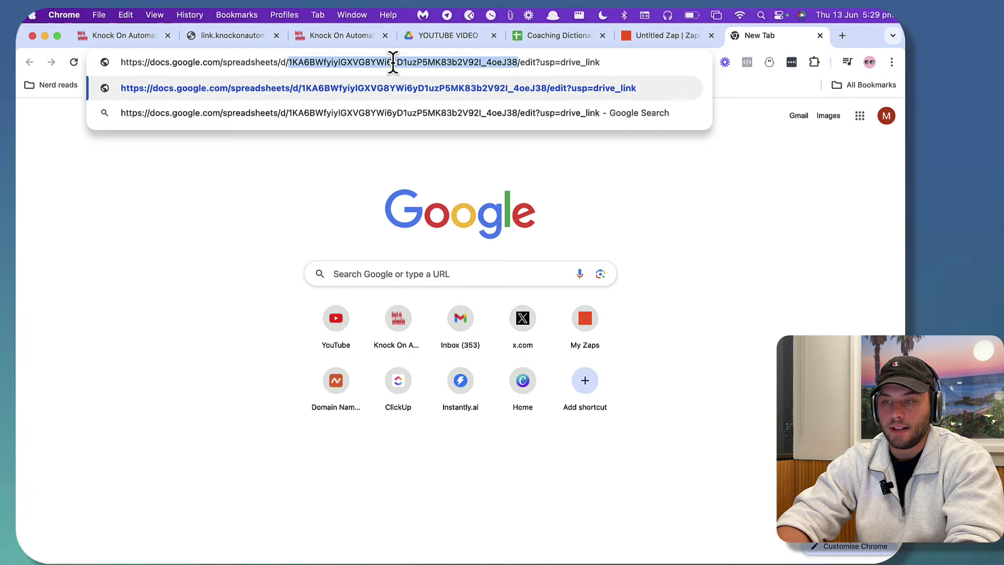
pyautogui.click(548, 35)
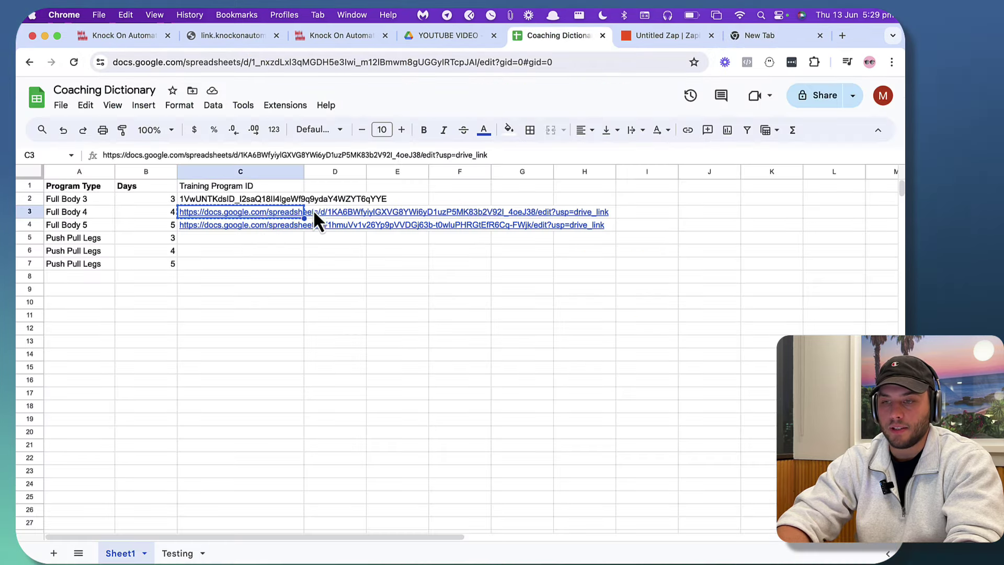
pyautogui.press('cmd+v')
pyautogui.click(526, 276)
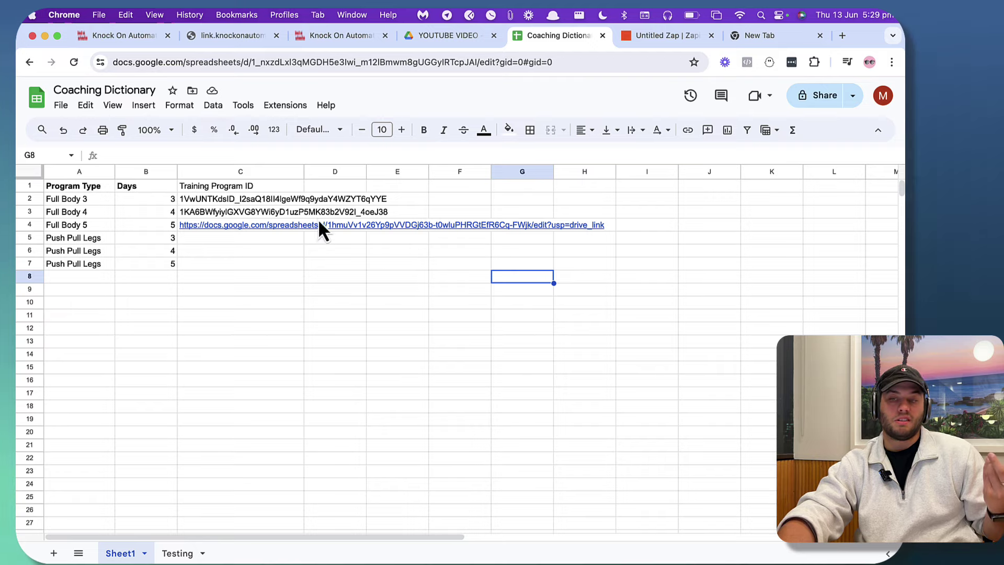
# Check the YOUTUBE VIDEO Drive folder and the Zap's spreadsheet lookup step settings.
pyautogui.click(424, 36)
pyautogui.click(642, 36)
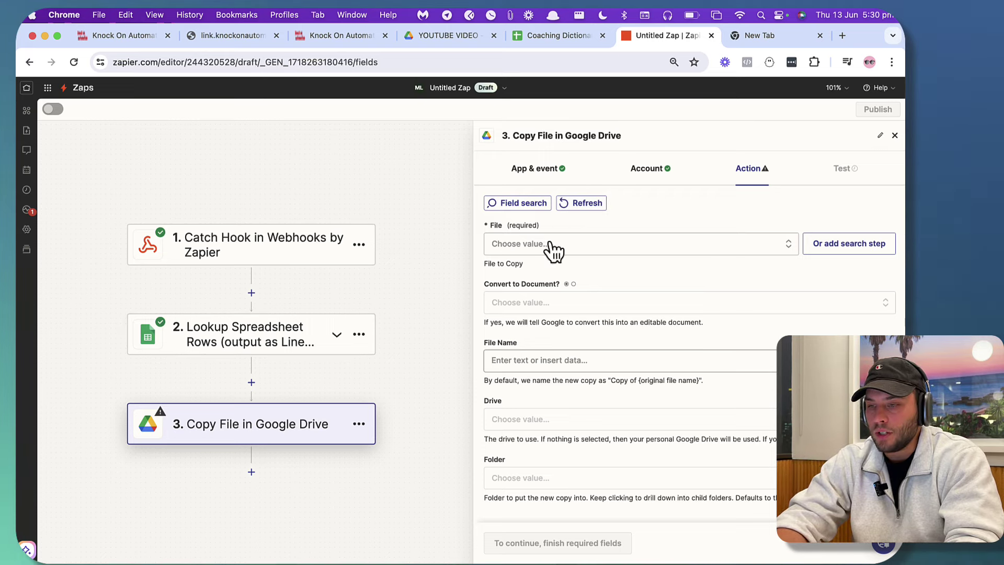
pyautogui.click(259, 337)
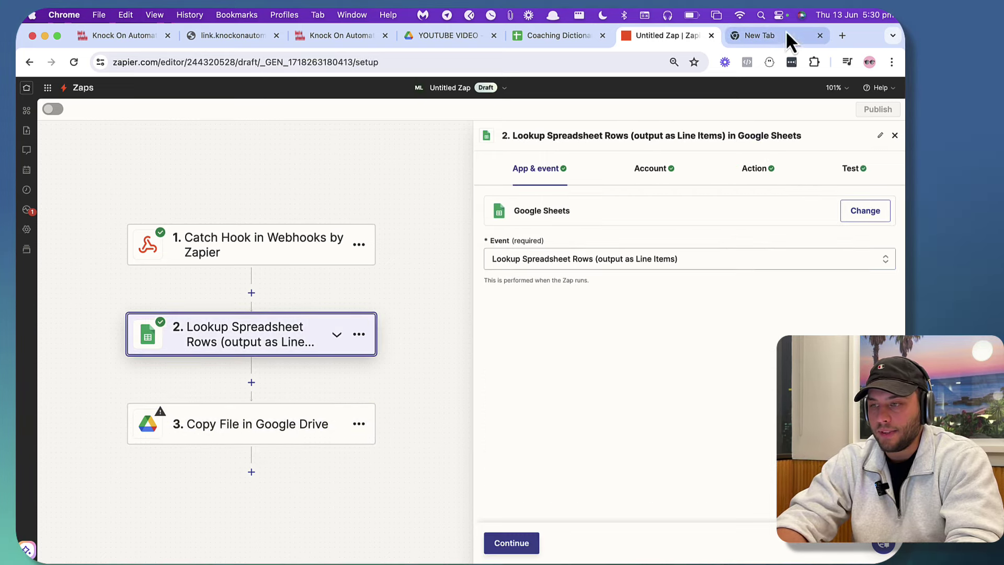
pyautogui.click(555, 40)
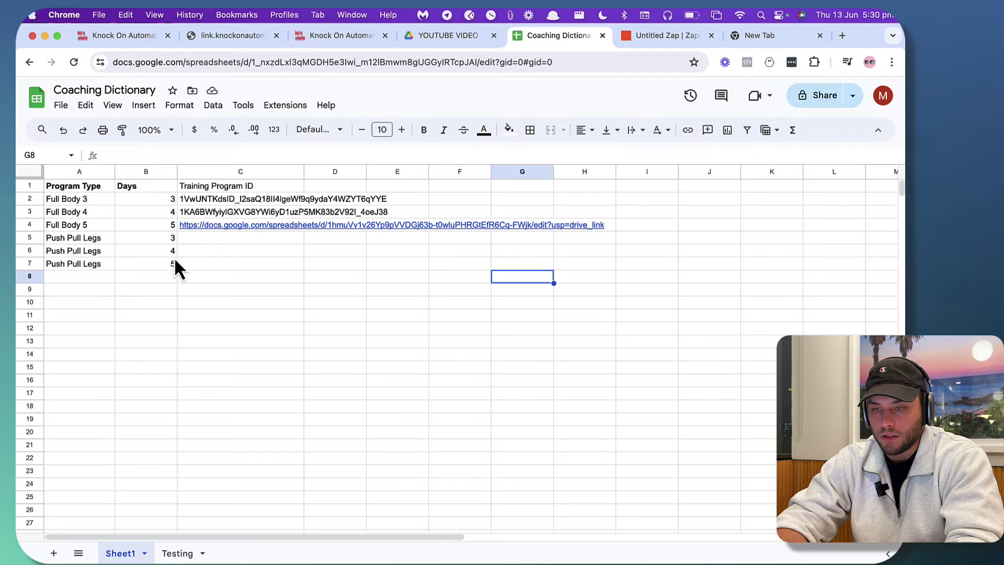
# Replace the Full Body 5 link in C4 with its bare file ID.
pyautogui.click(215, 224)
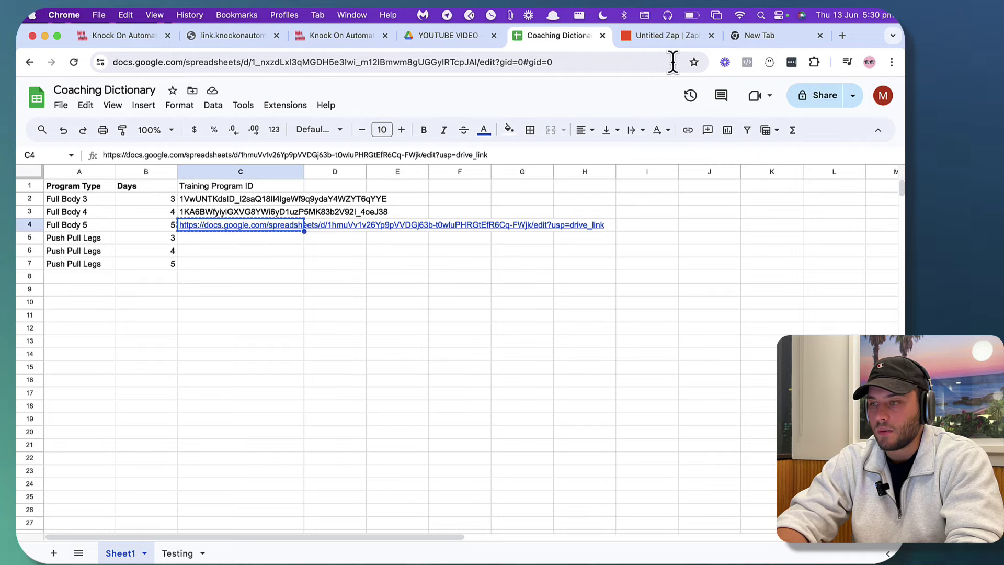
pyautogui.click(742, 37)
pyautogui.press('super+a')
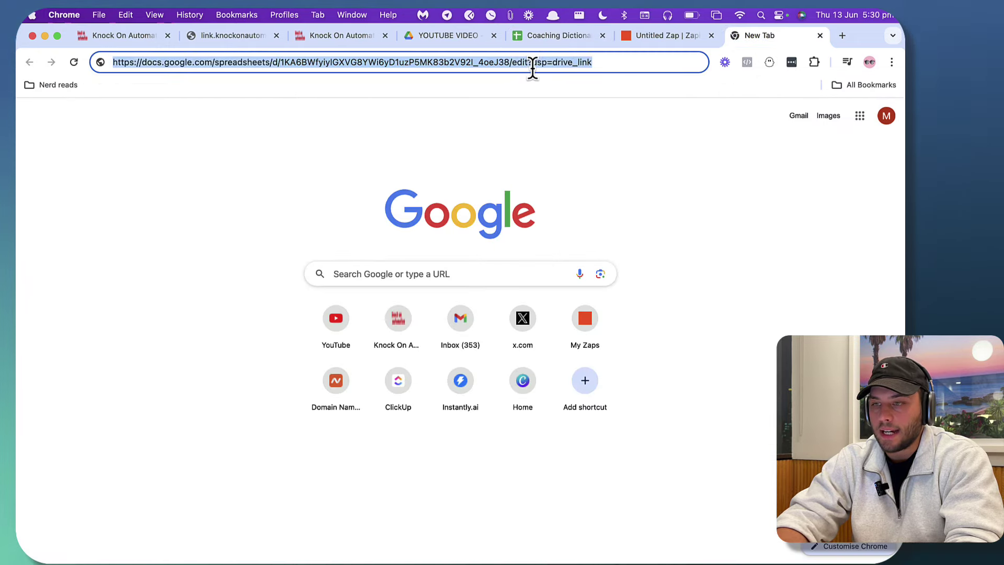
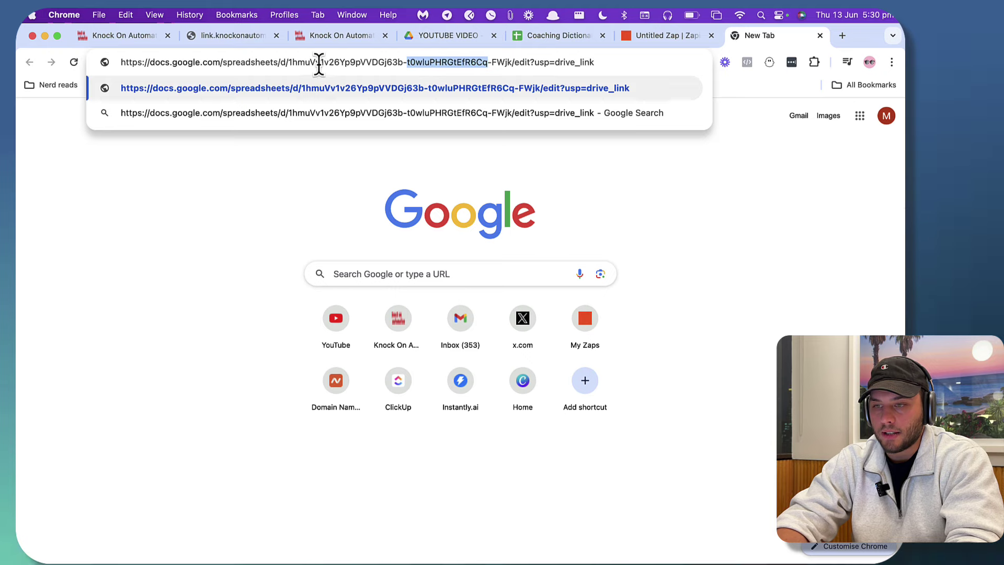
pyautogui.moveTo(288, 62); pyautogui.dragTo(508, 62)
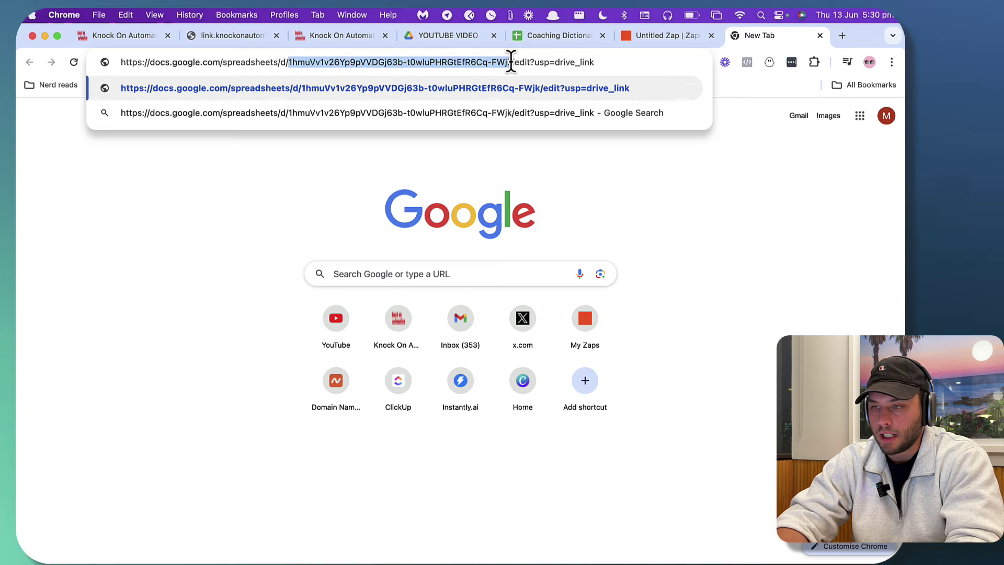
pyautogui.click(557, 36)
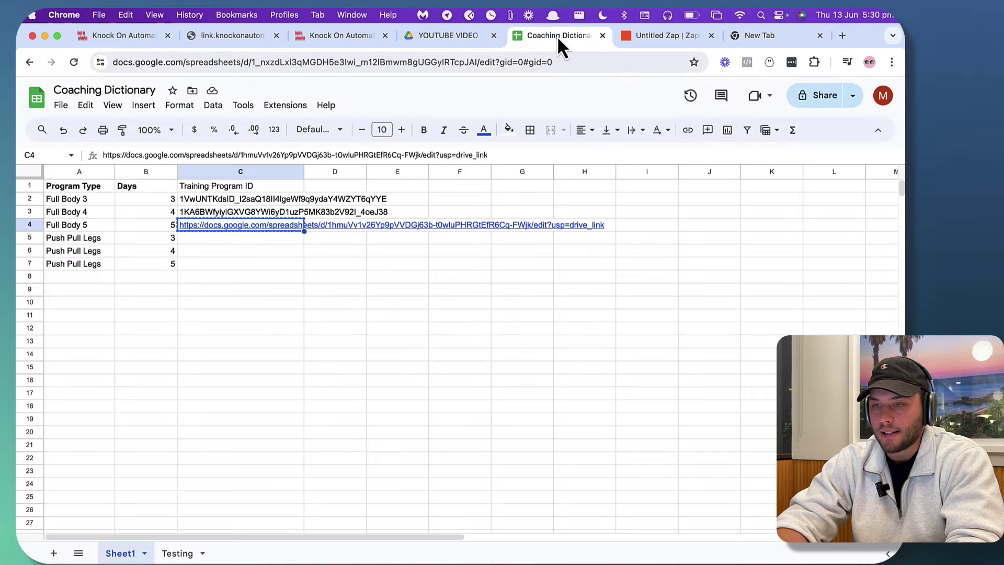
pyautogui.moveTo(223, 230)
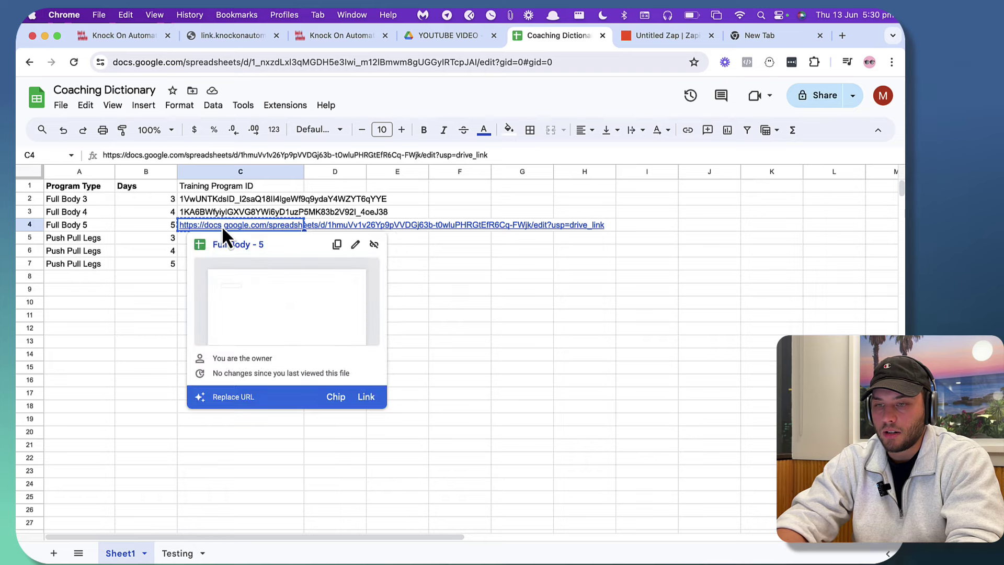
pyautogui.click(484, 240)
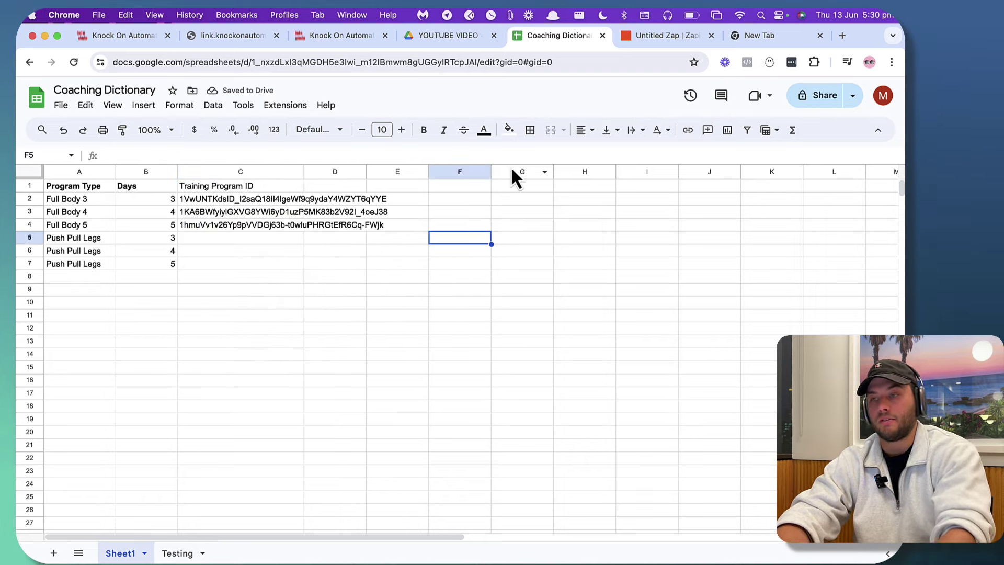
# Retest the spreadsheet lookup step so Rows COL C returns the Full Body 5 file ID.
pyautogui.click(659, 35)
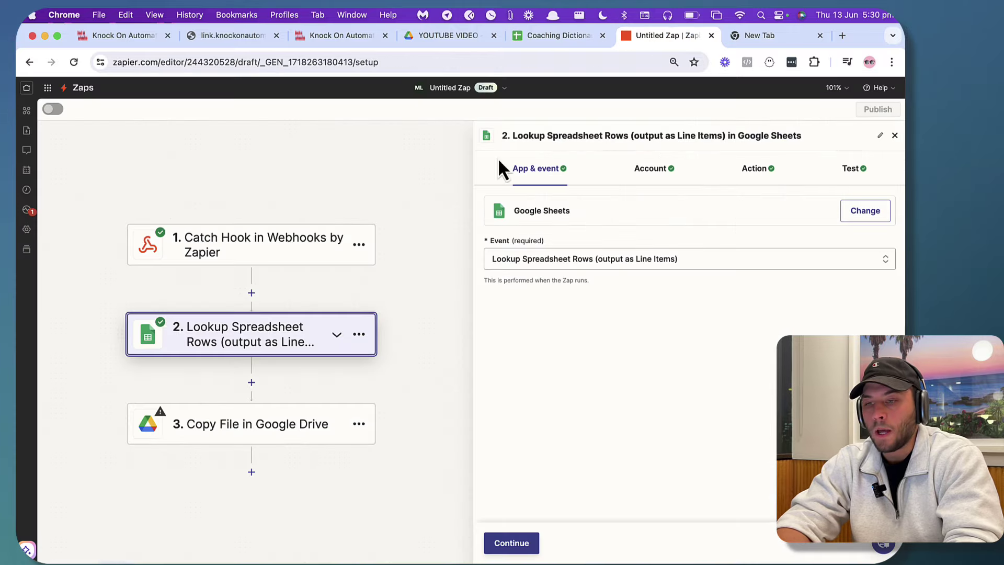
pyautogui.click(752, 168)
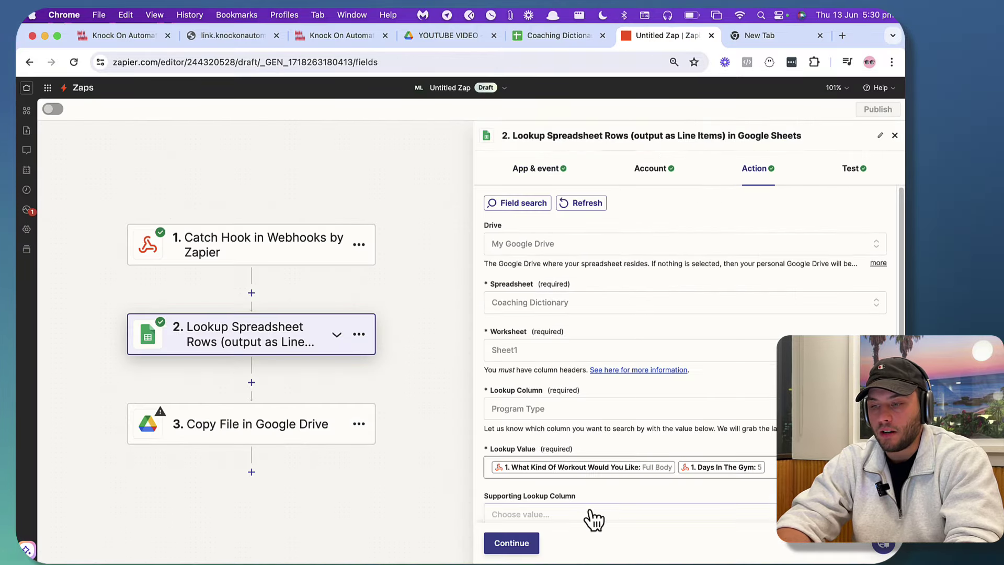
pyautogui.click(512, 544)
pyautogui.click(515, 543)
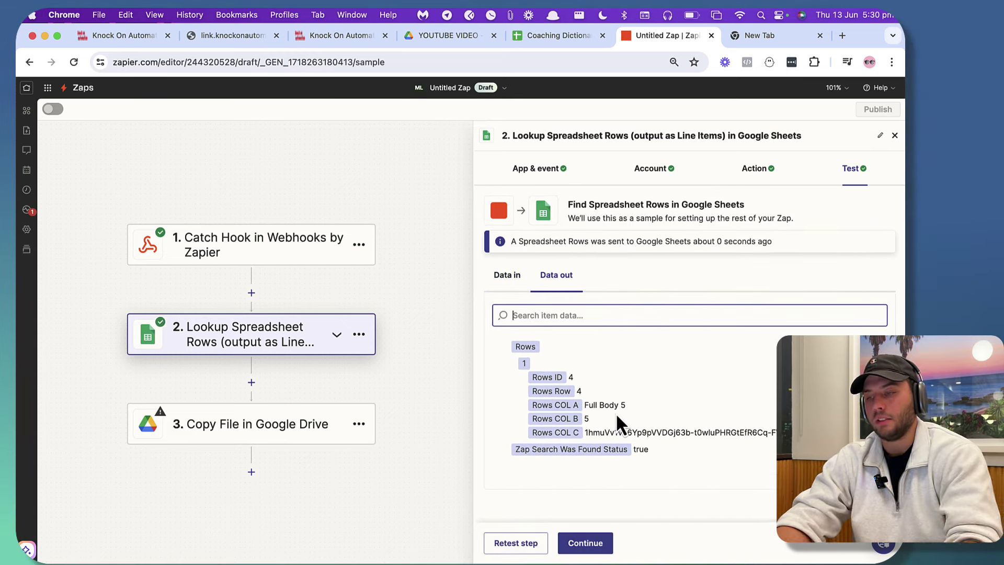
pyautogui.click(584, 432)
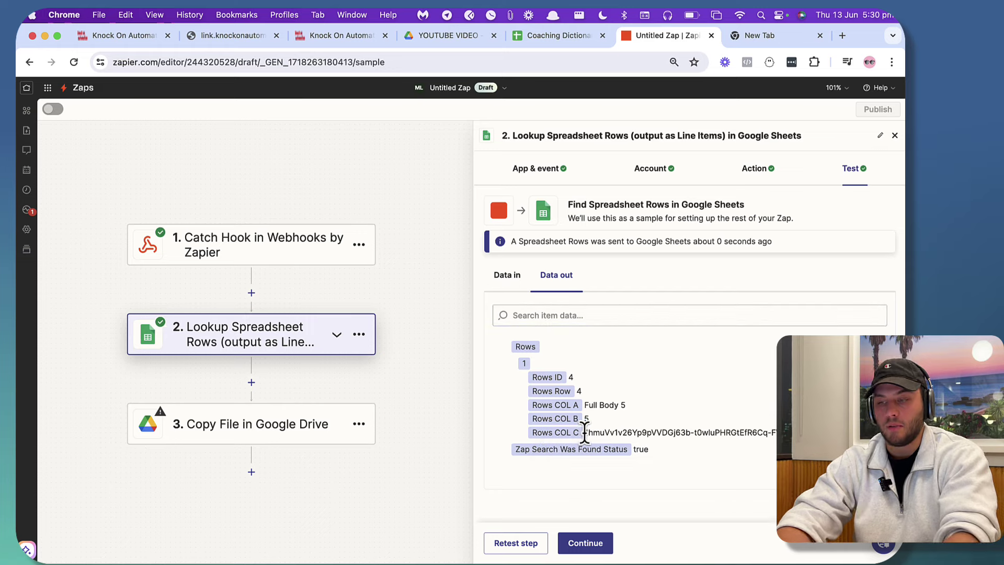
pyautogui.moveTo(584, 433); pyautogui.dragTo(836, 434)
pyautogui.click(585, 543)
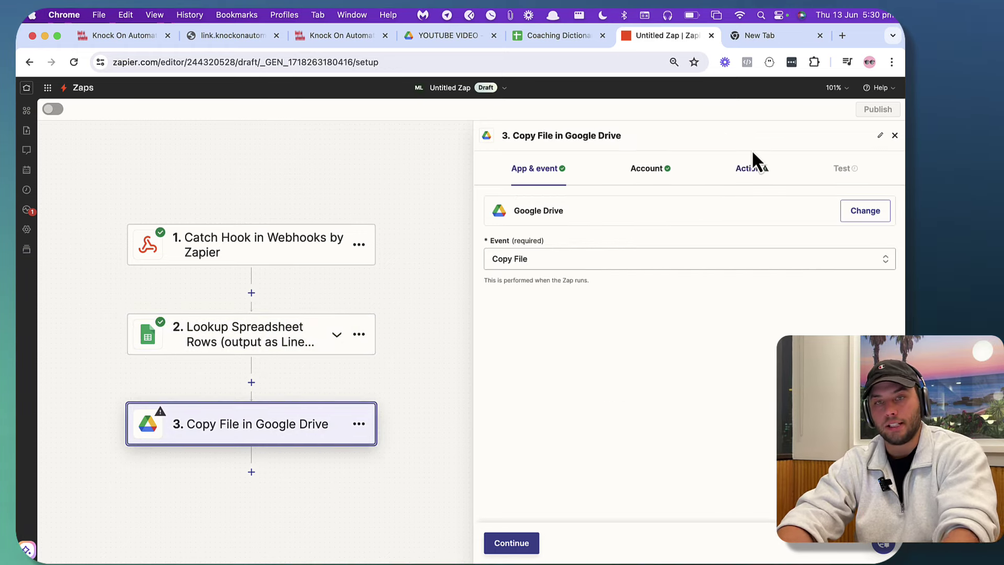
# Show the Copy File step's action fields and browse its Drive files without choosing one.
pyautogui.click(751, 168)
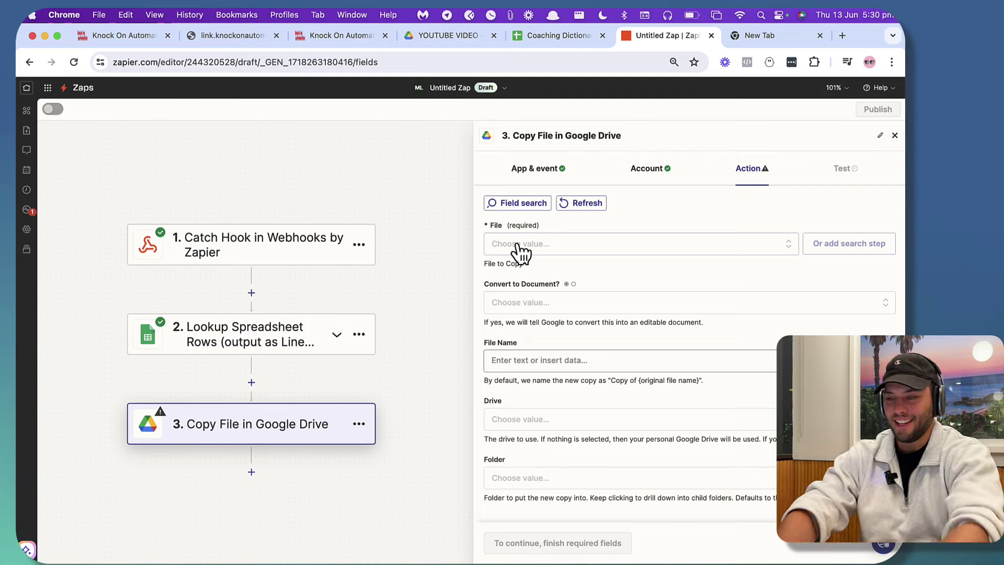
pyautogui.click(517, 244)
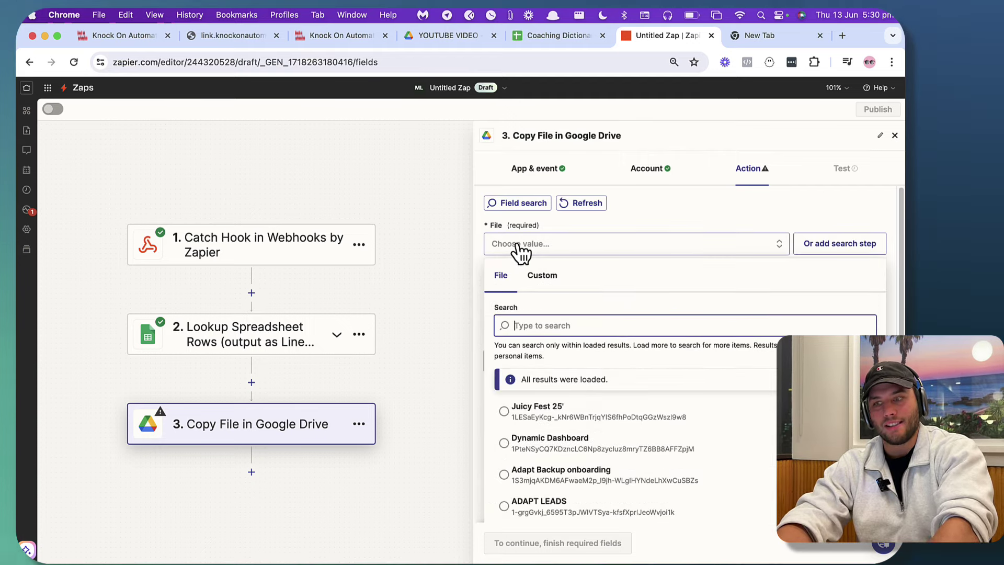
pyautogui.click(628, 219)
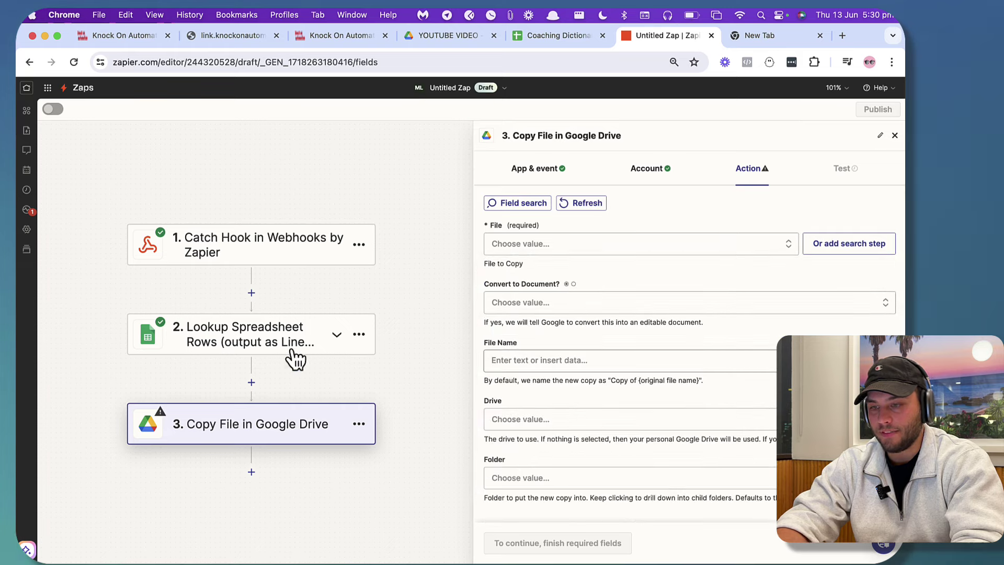
# Insert a Google Drive Create Folder step before Copy File using the connected Drive account.
pyautogui.click(251, 382)
pyautogui.write('d')
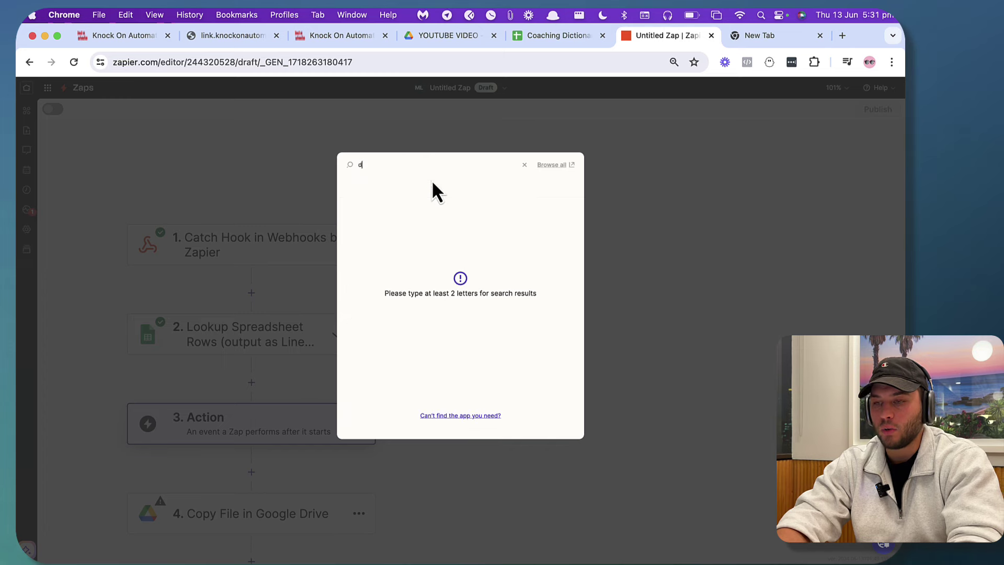
pyautogui.write('rive')
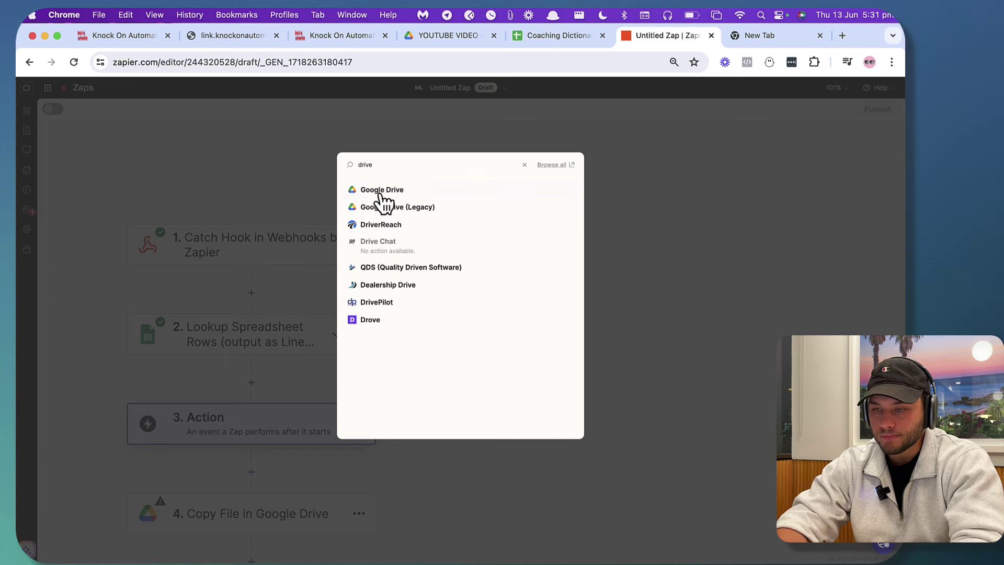
pyautogui.click(382, 198)
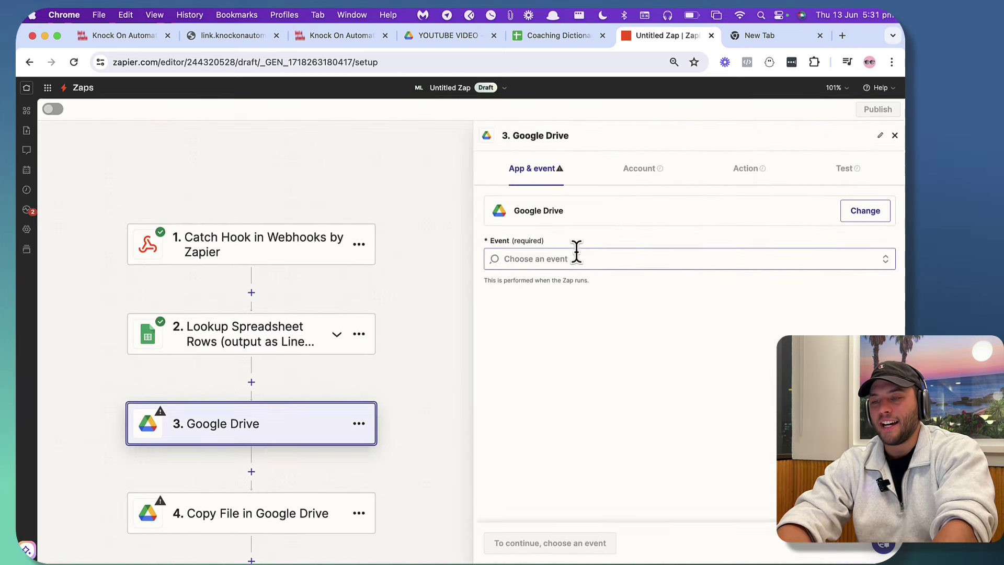
pyautogui.click(576, 253)
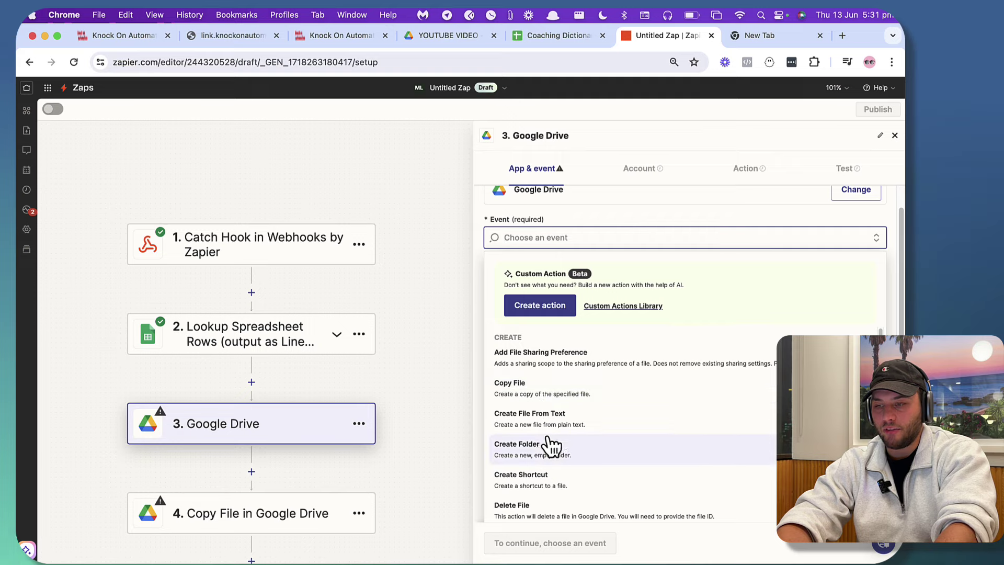
pyautogui.click(541, 453)
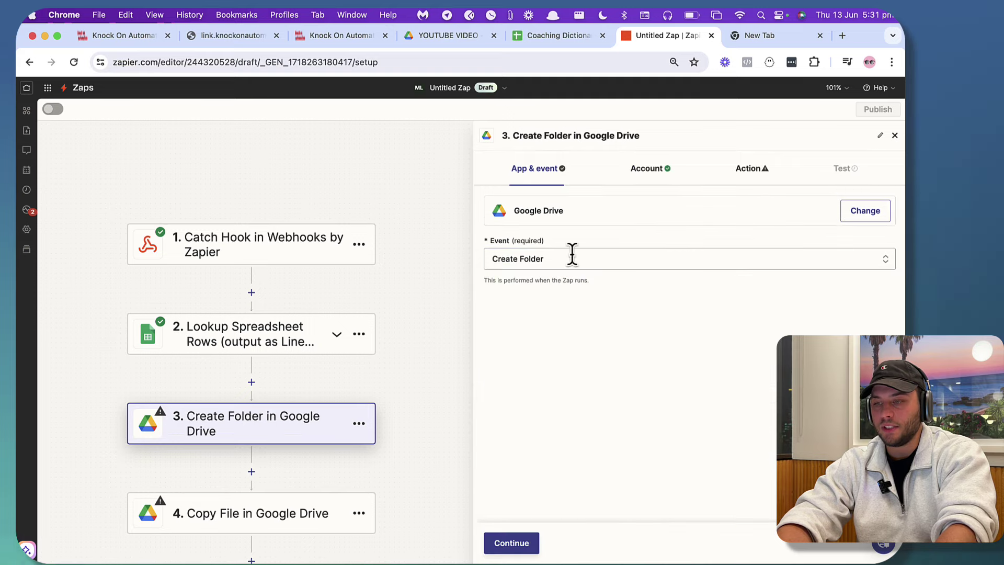
pyautogui.click(513, 545)
pyautogui.click(512, 543)
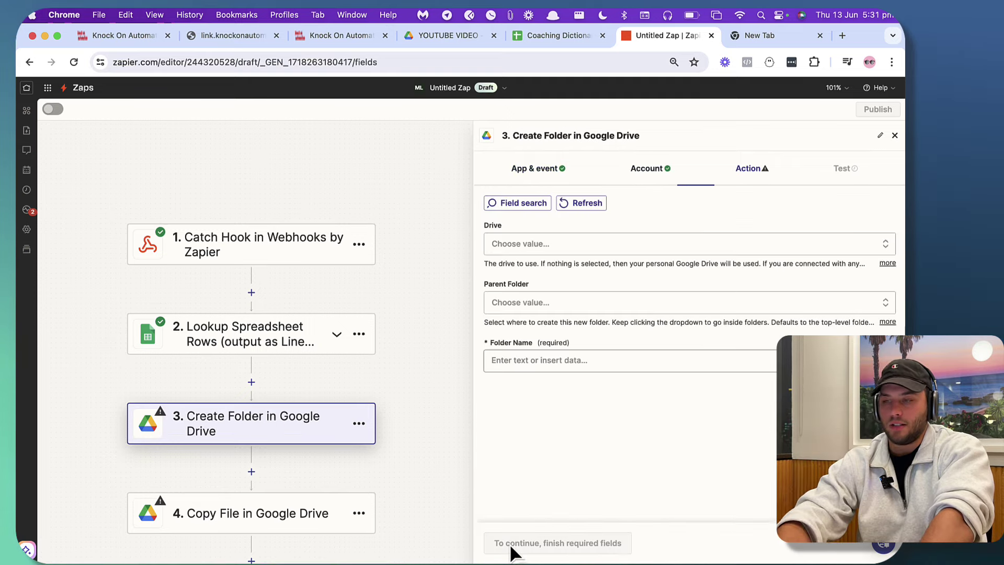
# Set the folder's drive to My Google Drive, parent YOUTUBE VIDEO, named from First Name and Email.
pyautogui.click(545, 250)
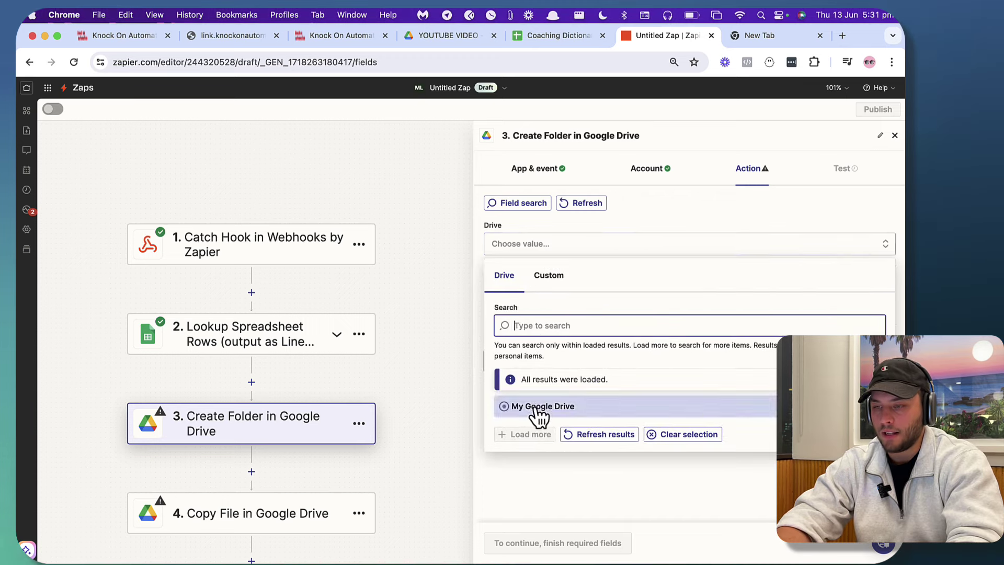
pyautogui.click(539, 405)
pyautogui.click(513, 306)
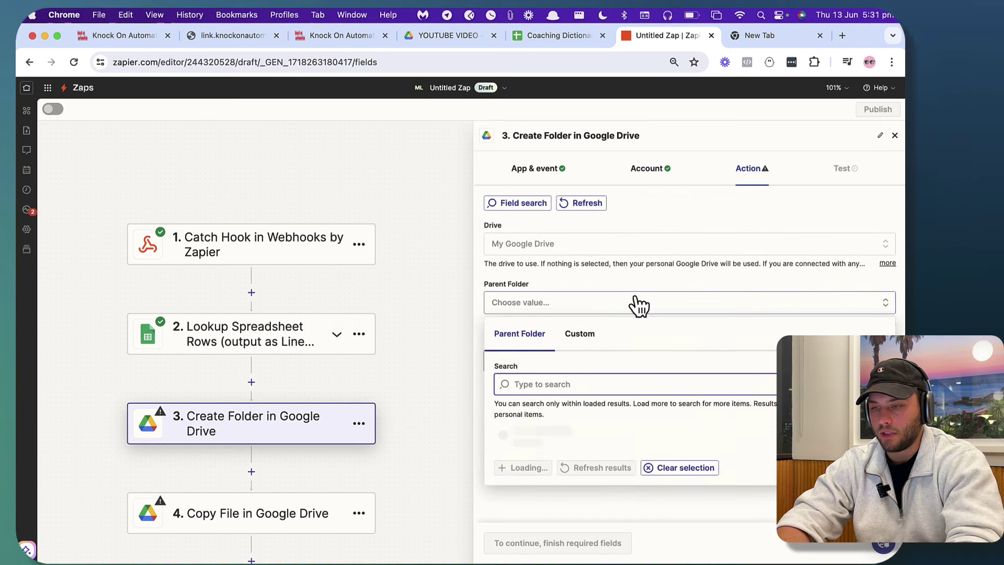
pyautogui.click(539, 499)
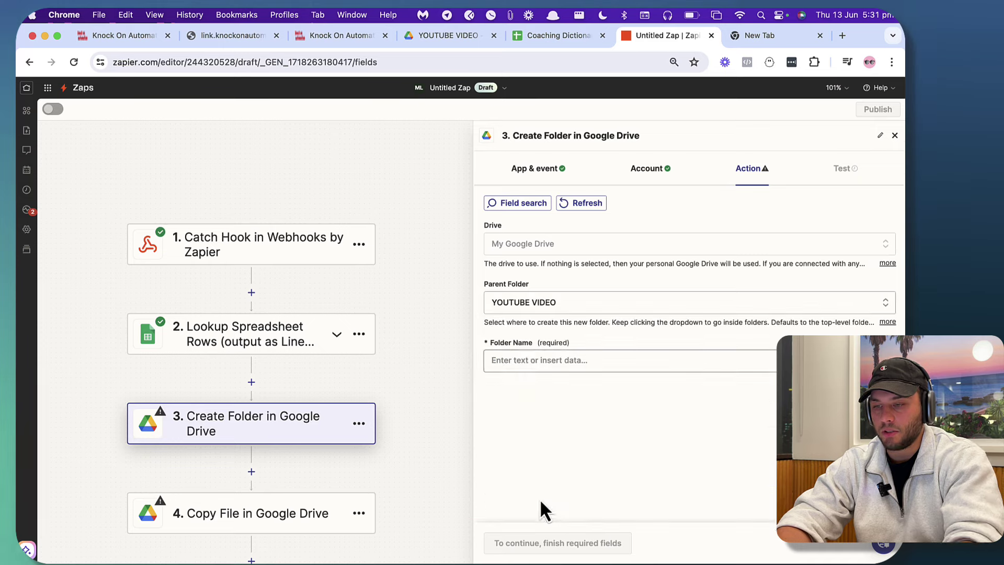
pyautogui.click(527, 359)
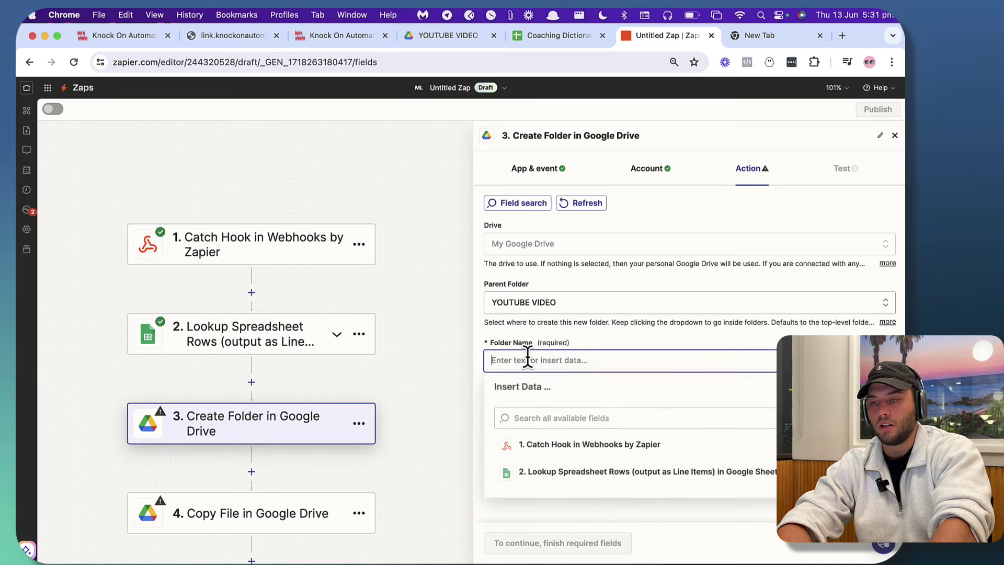
pyautogui.click(549, 447)
pyautogui.click(550, 494)
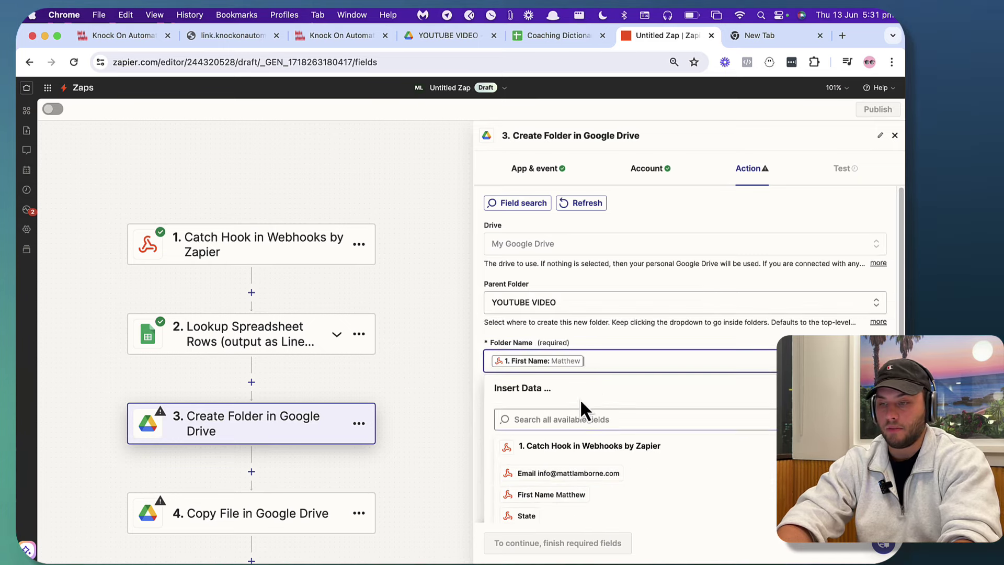
pyautogui.click(563, 475)
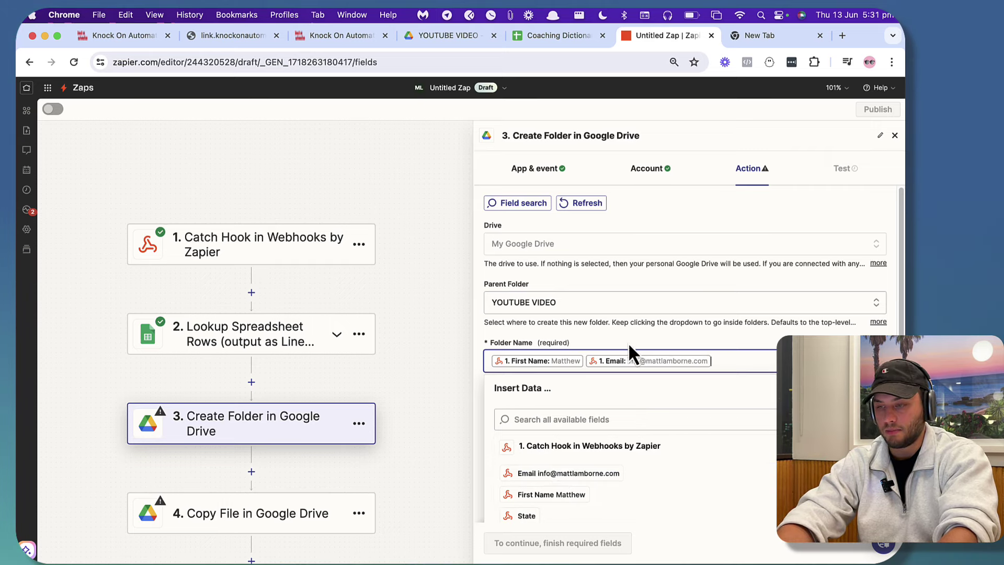
pyautogui.click(614, 340)
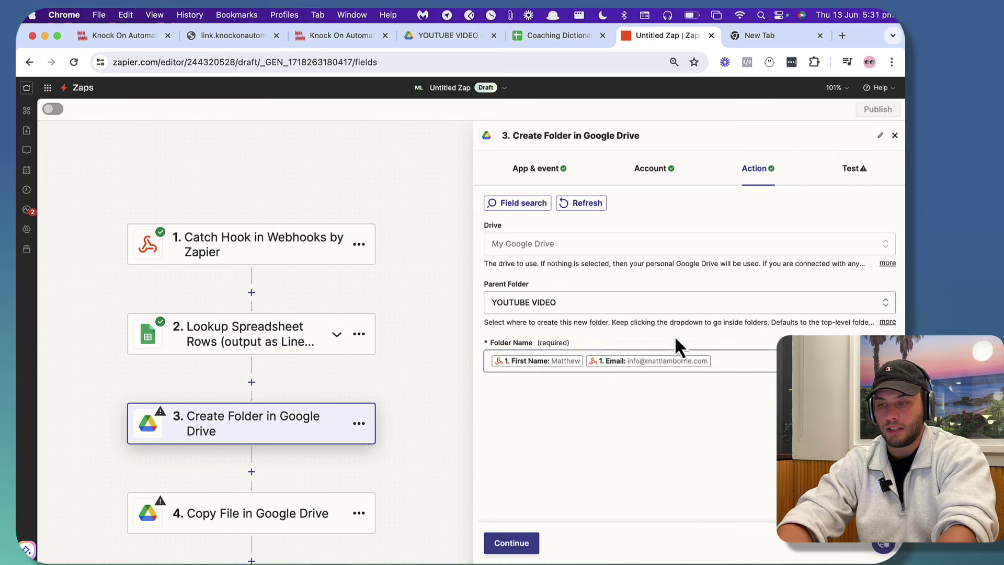
pyautogui.click(508, 542)
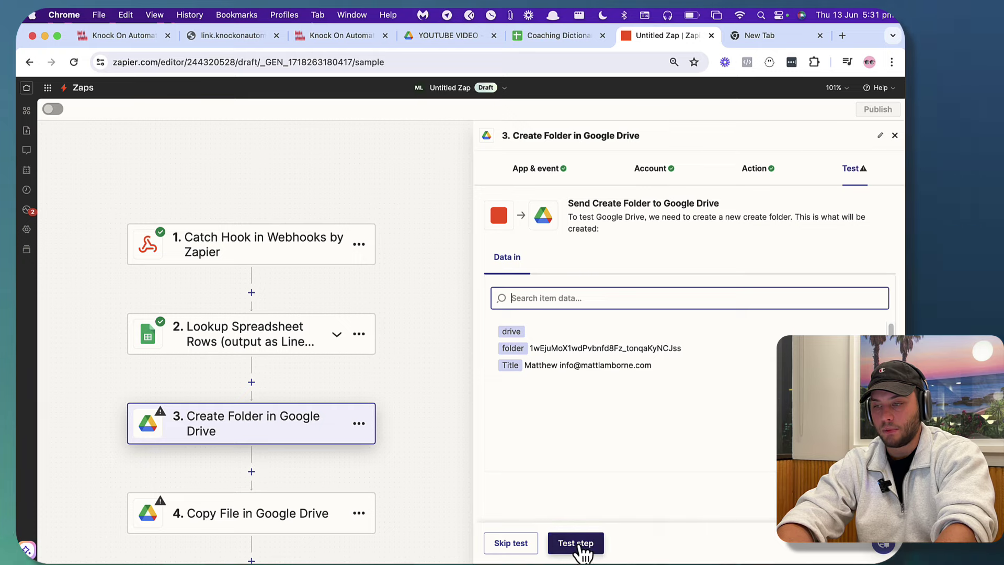
# Test the Create Folder step, confirm the client folder appears in Drive, and continue to Copy File.
pyautogui.click(591, 535)
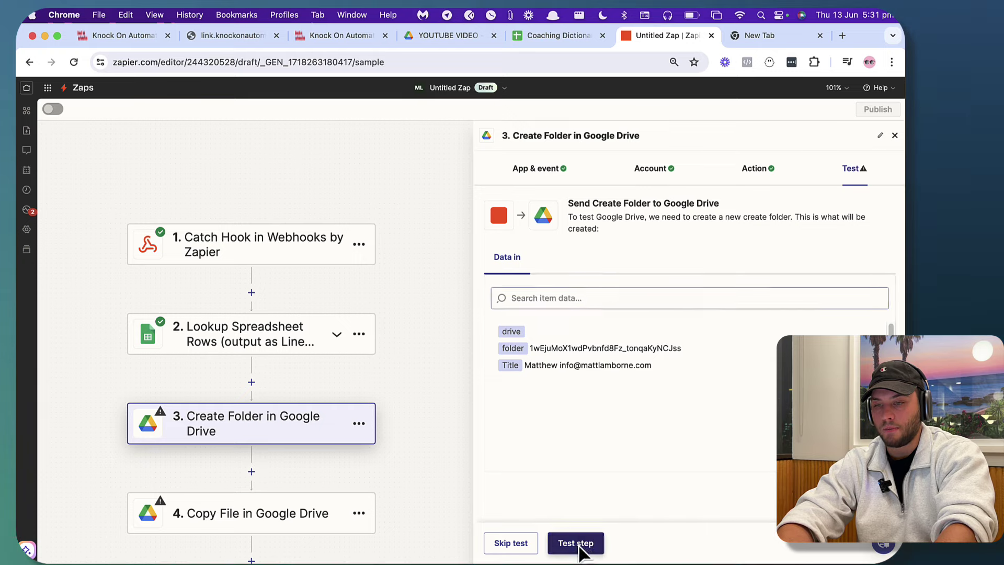
pyautogui.click(470, 36)
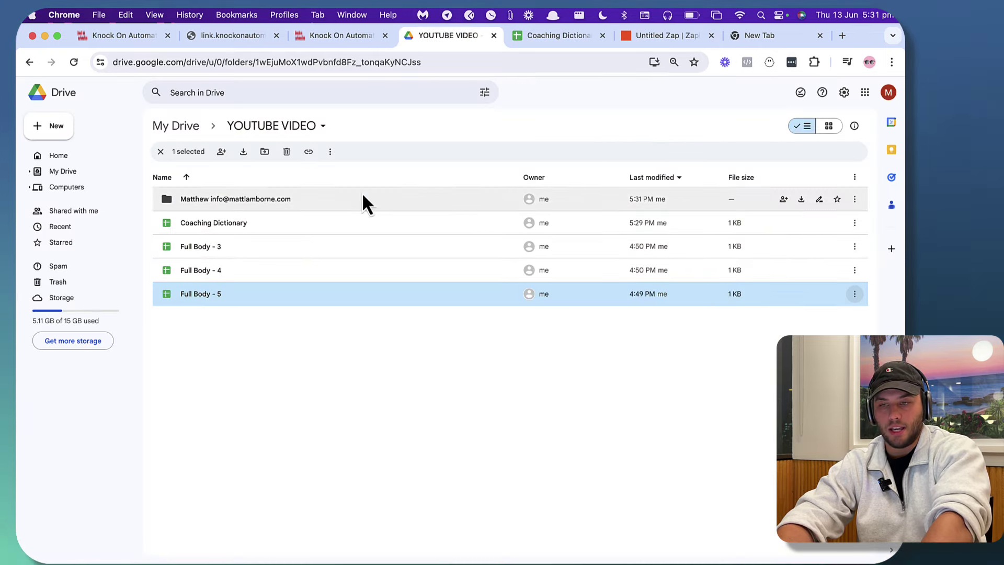
pyautogui.click(131, 38)
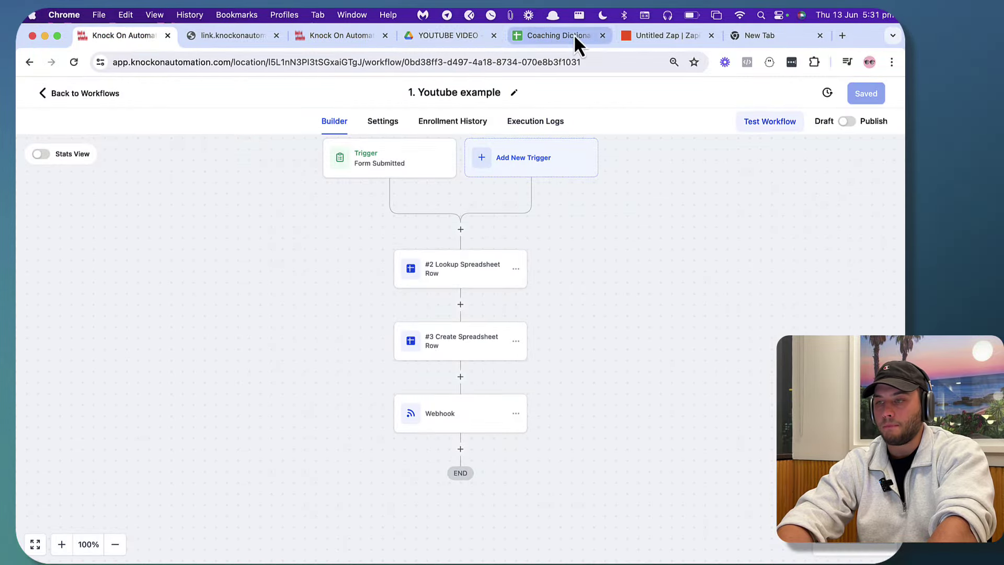
pyautogui.click(635, 38)
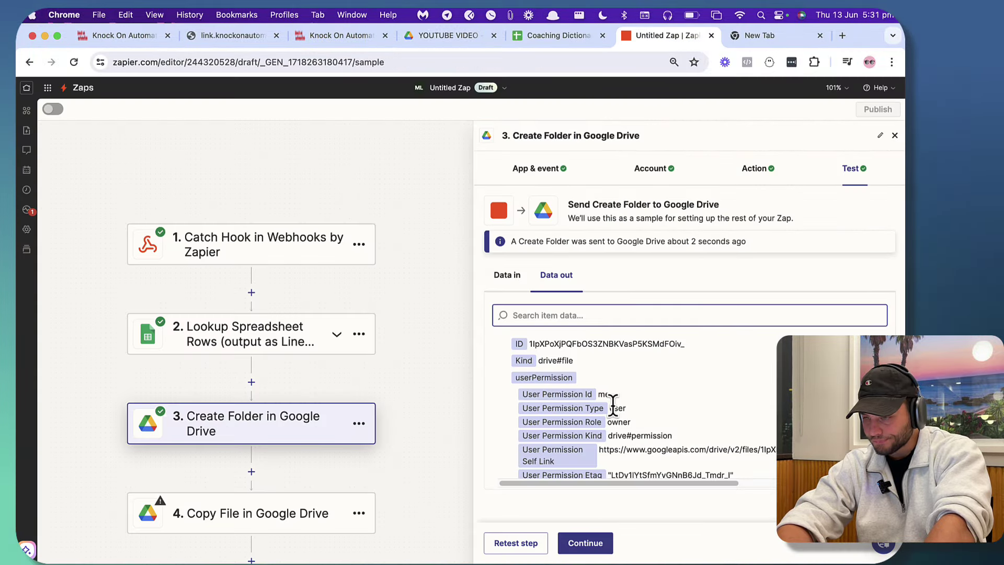
pyautogui.scroll(-5, 613, 405)
pyautogui.click(584, 542)
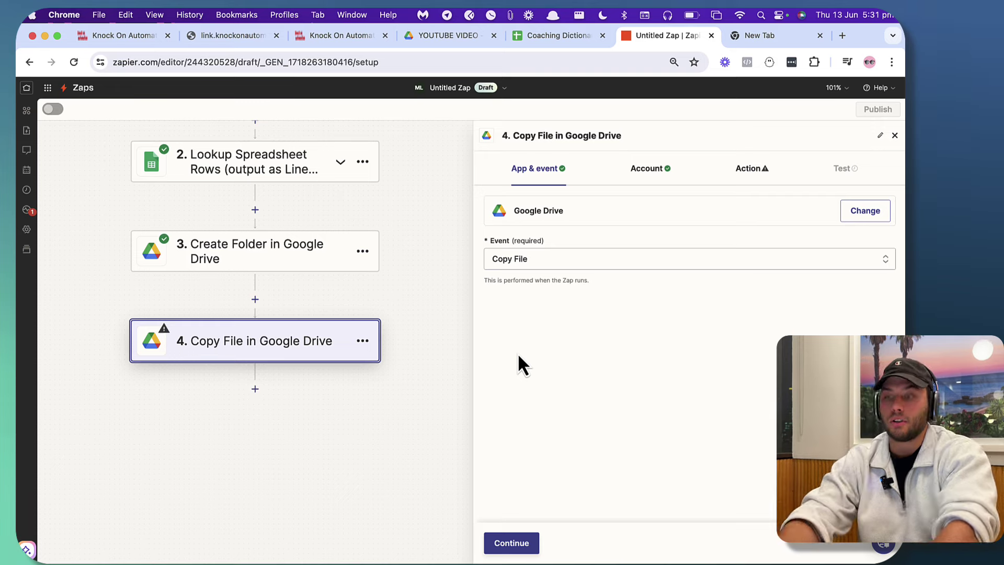
# Map the Create Folder step's ID into the Copy File step's File field.
pyautogui.click(745, 172)
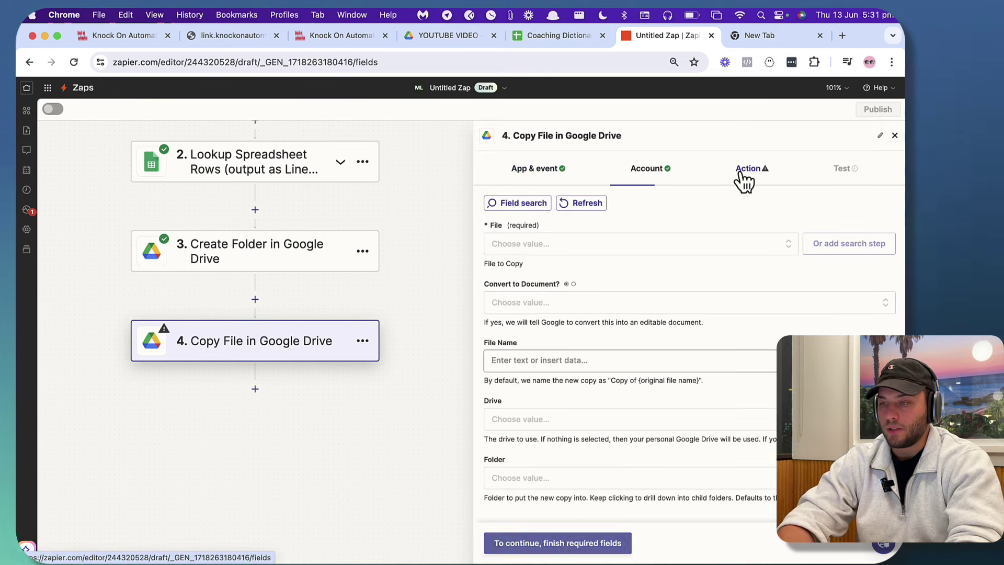
pyautogui.click(575, 256)
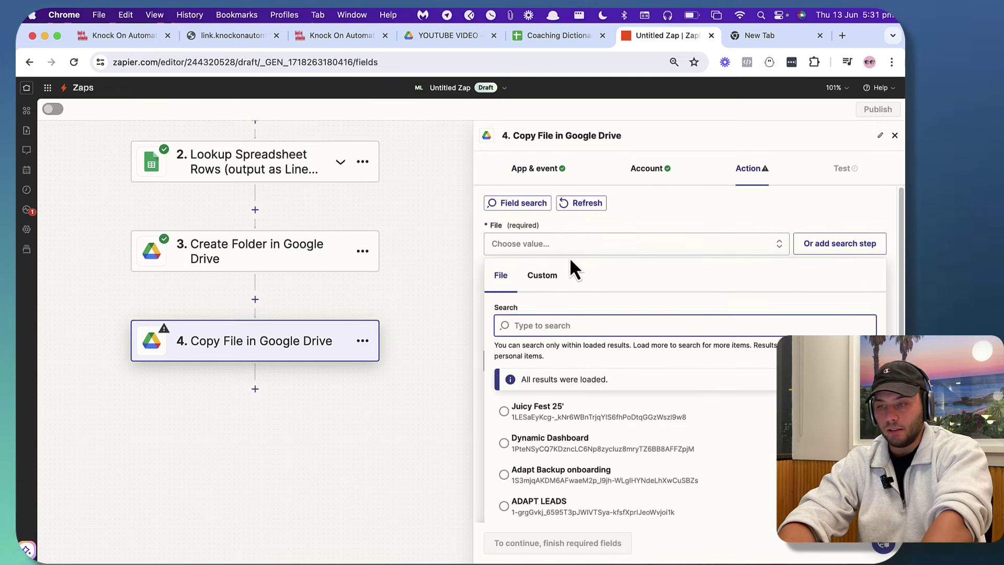
pyautogui.click(540, 281)
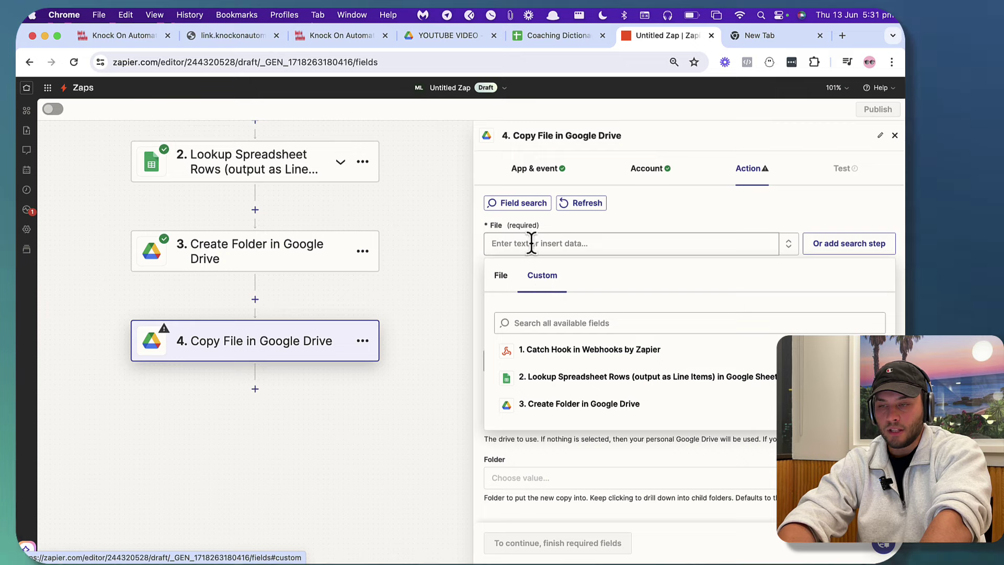
pyautogui.click(556, 408)
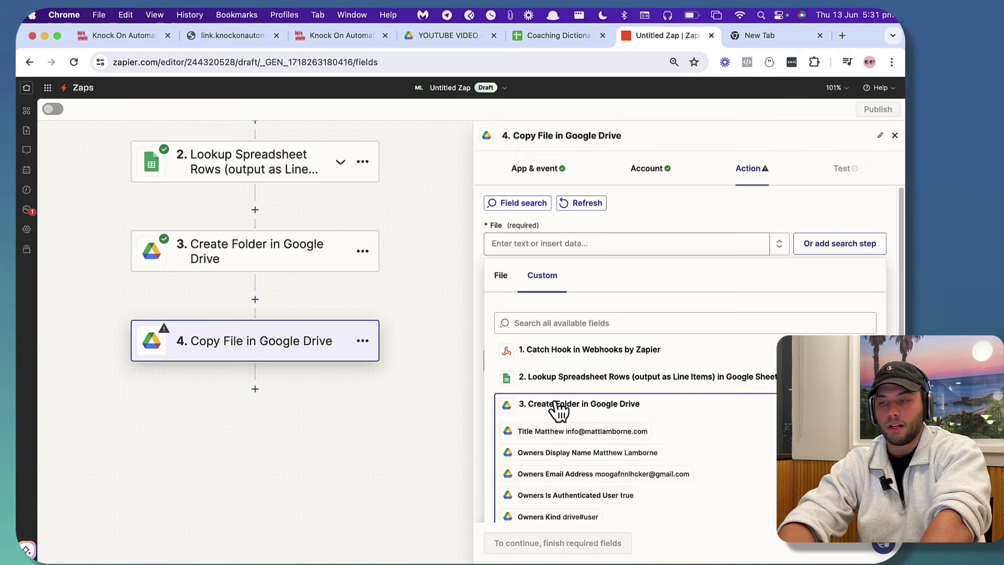
pyautogui.scroll(-2, 558, 410)
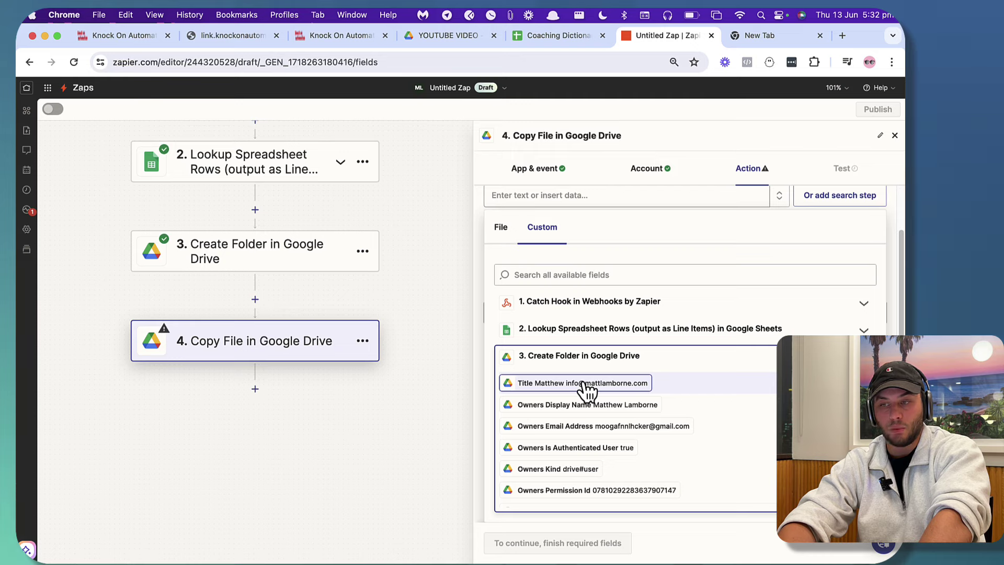
pyautogui.click(553, 387)
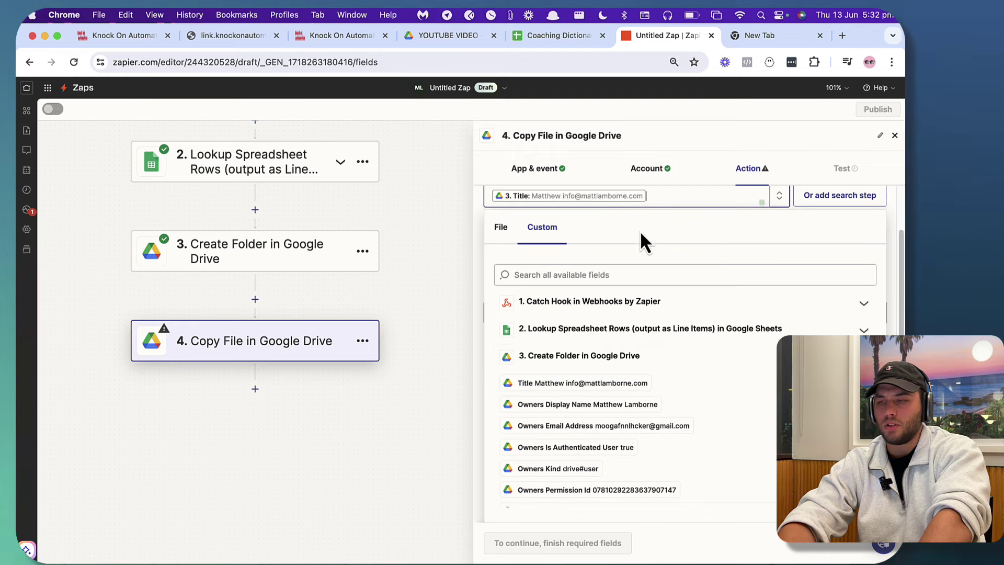
pyautogui.click(580, 388)
pyautogui.press('BackSpace')
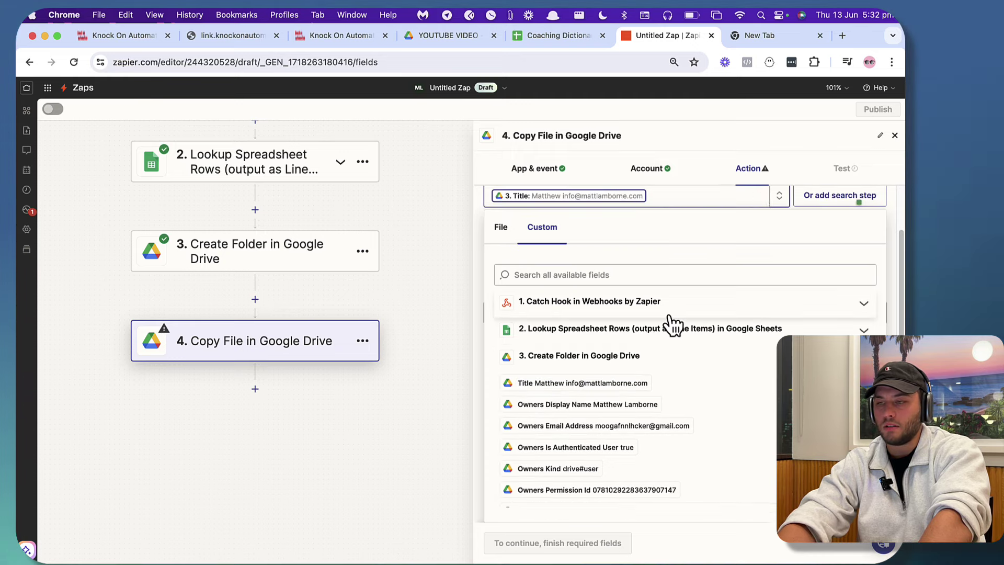
pyautogui.scroll(-1, 596, 499)
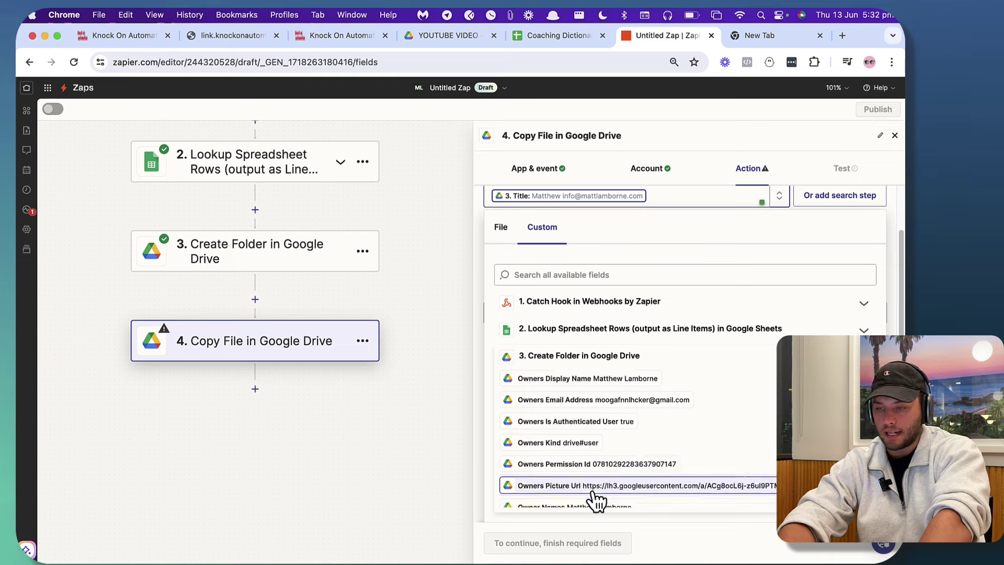
pyautogui.scroll(-6, 596, 501)
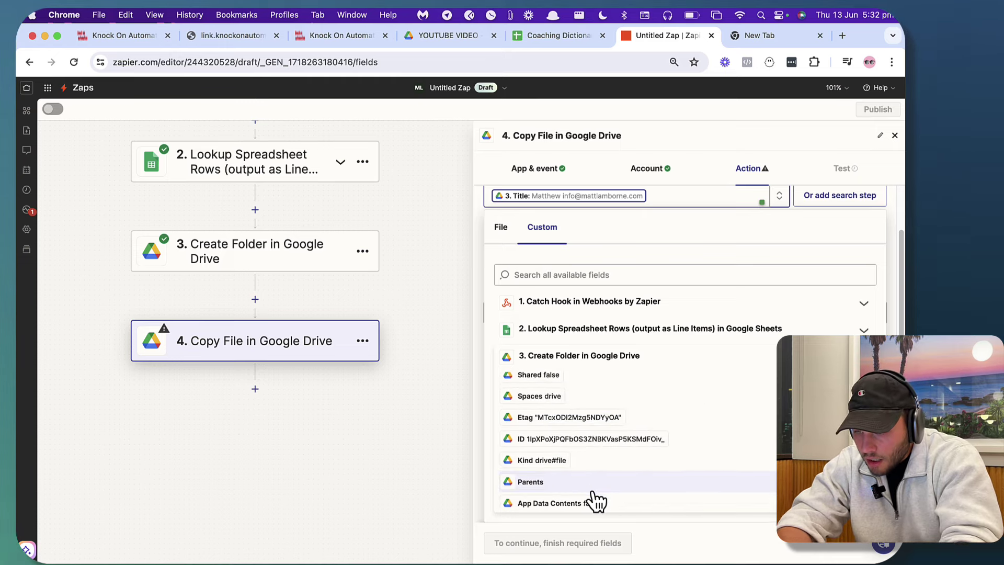
pyautogui.click(571, 439)
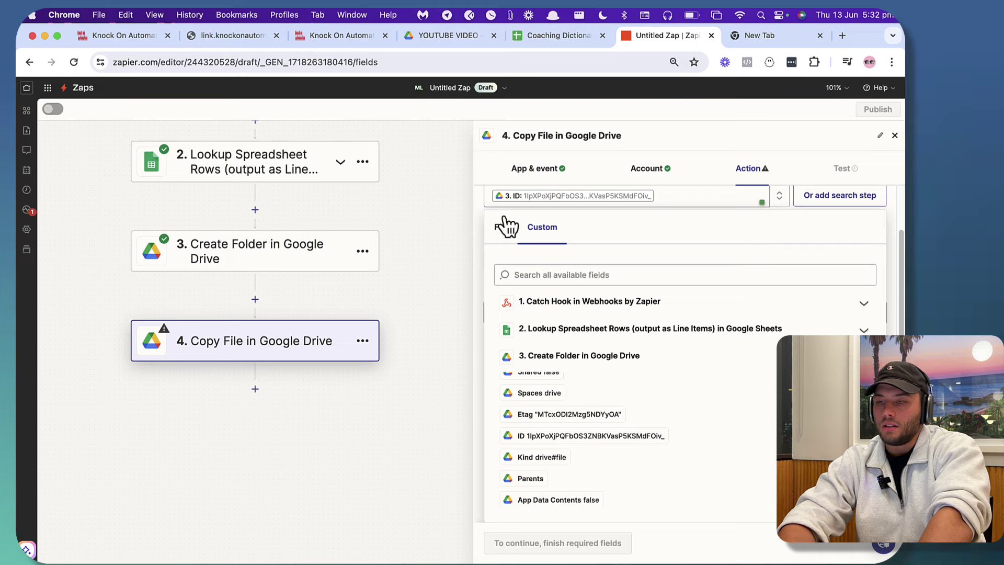
pyautogui.click(479, 207)
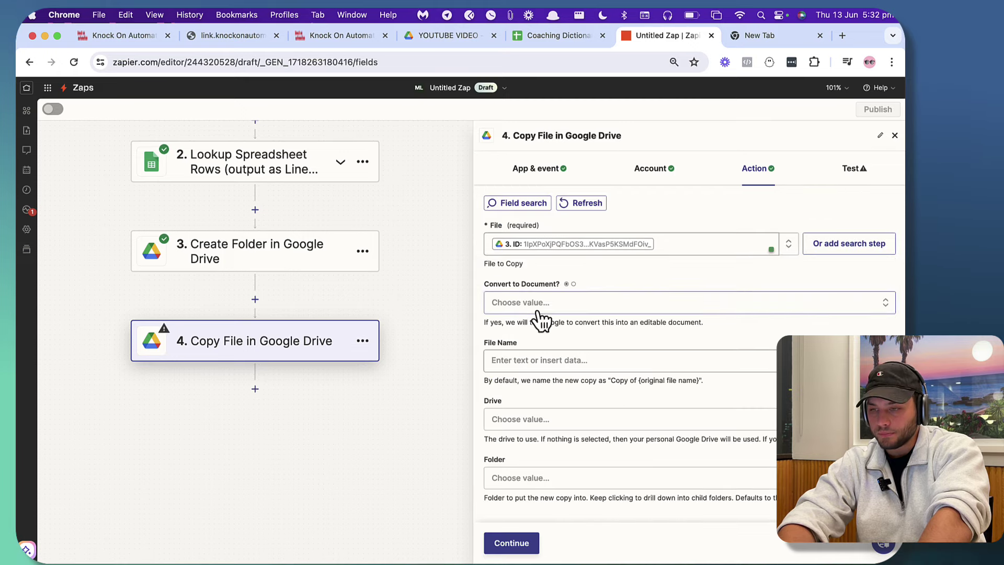
# Name the copy 'Training program -' followed by the client's first name from the webhook.
pyautogui.click(528, 356)
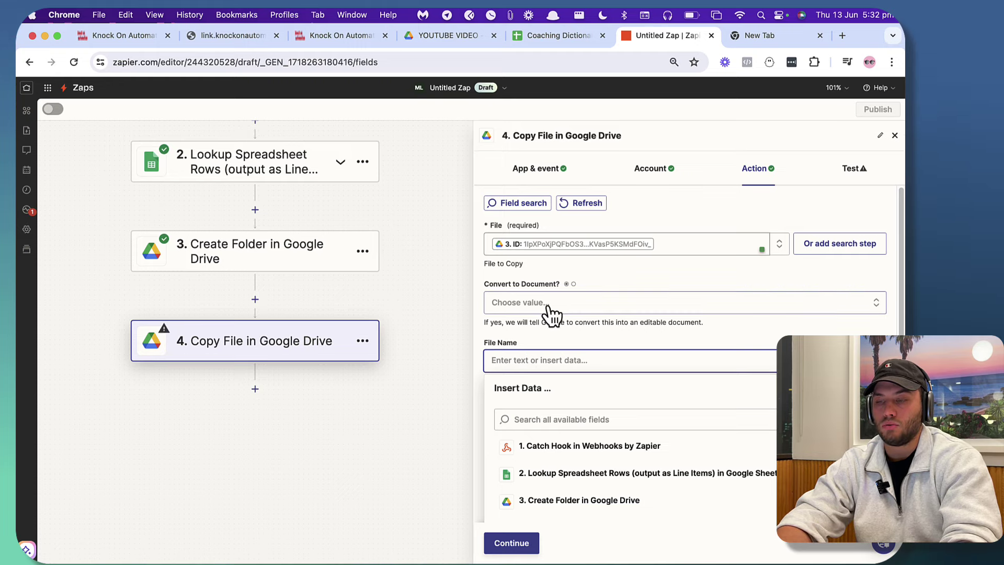
pyautogui.click(547, 331)
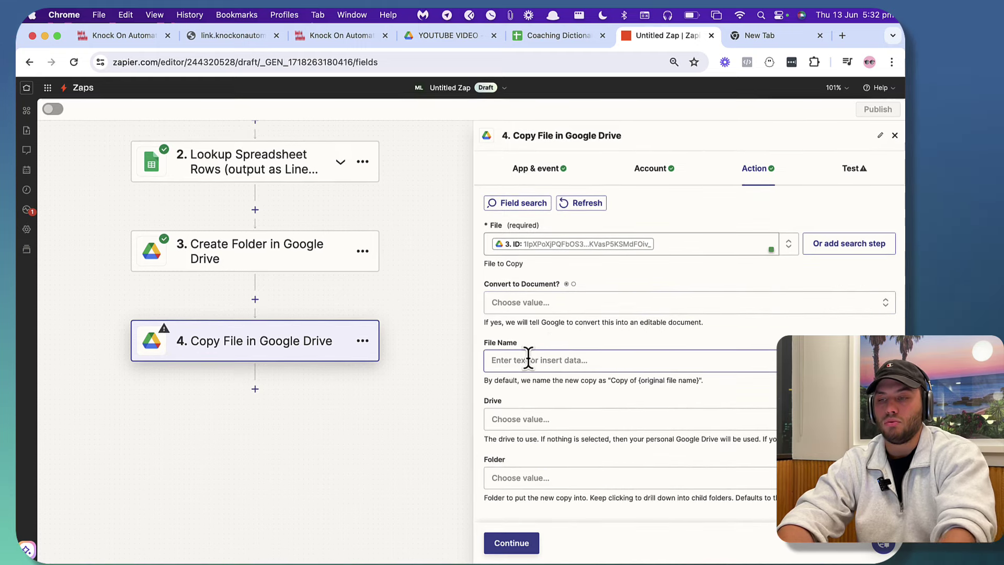
pyautogui.click(528, 358)
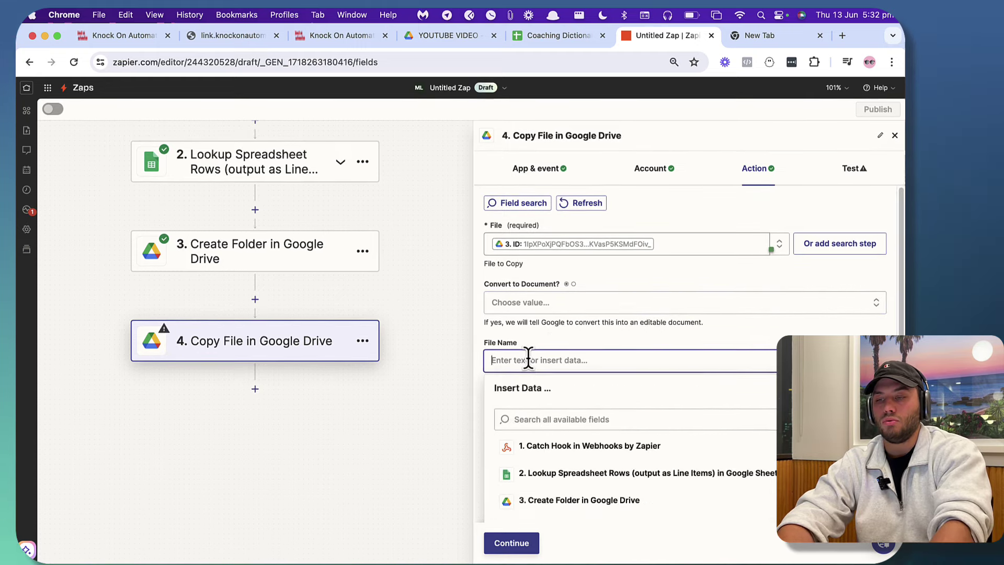
pyautogui.click(554, 419)
pyautogui.click(493, 360)
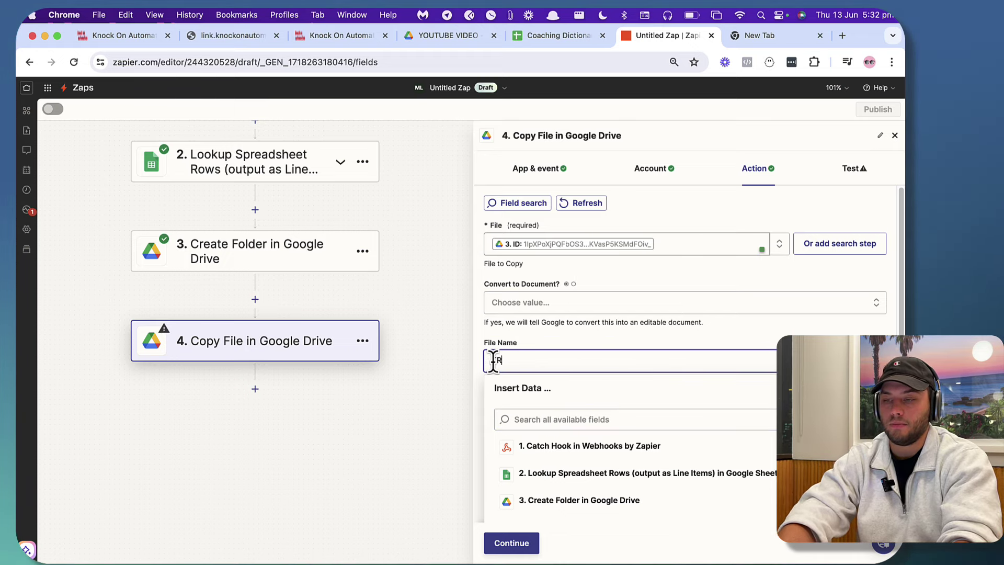
pyautogui.write('Training program -')
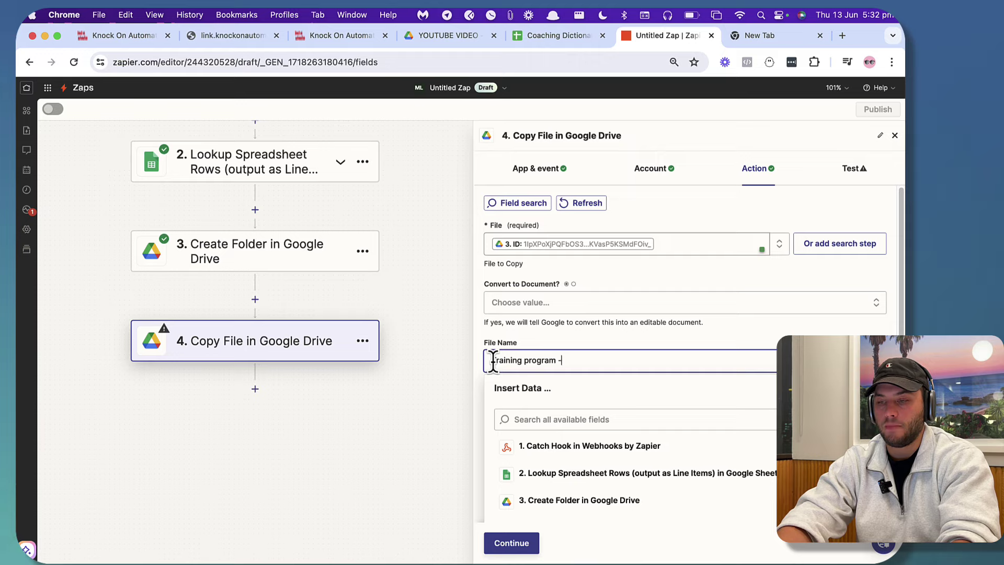
pyautogui.click(555, 448)
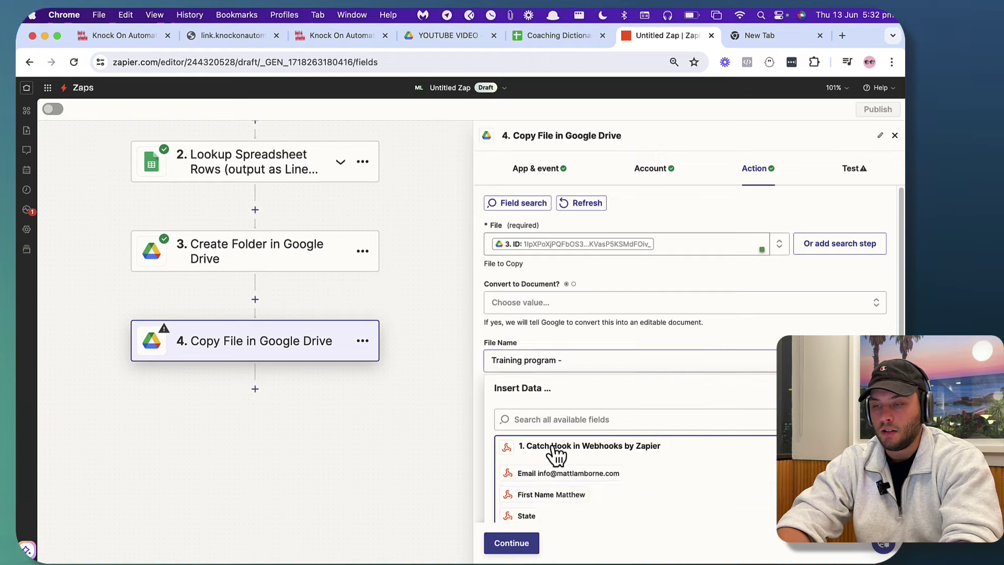
pyautogui.click(550, 494)
pyautogui.click(614, 337)
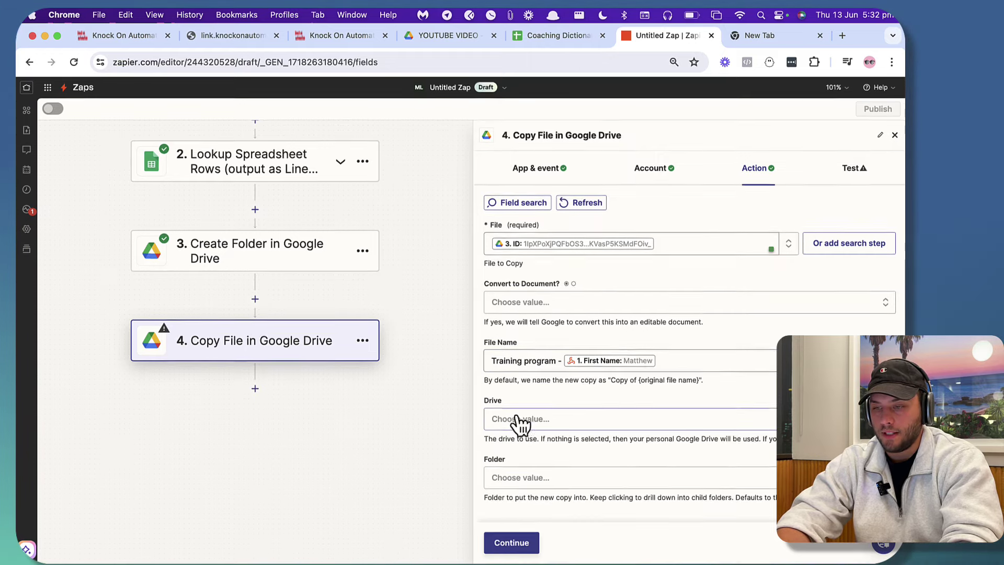
pyautogui.click(520, 420)
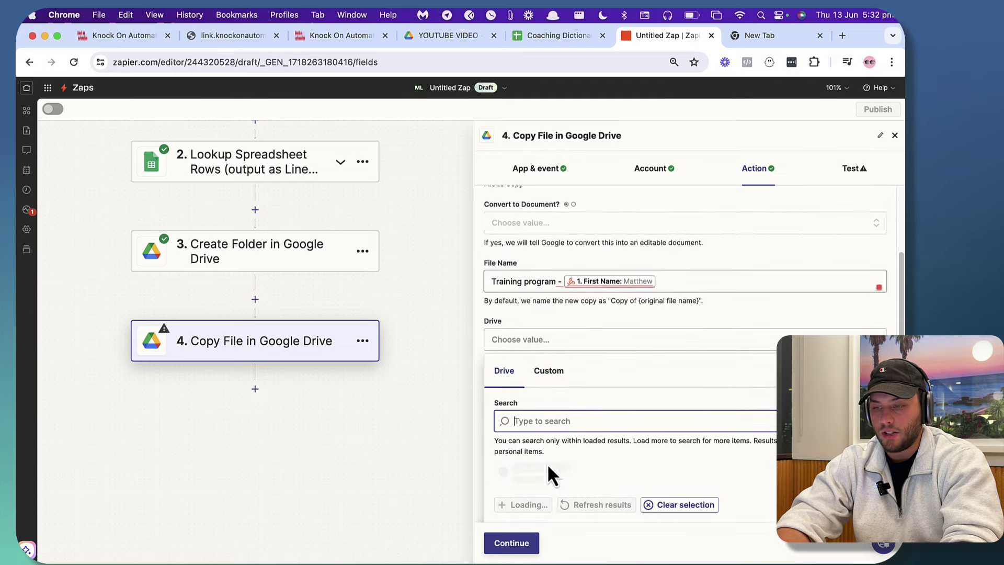
pyautogui.click(606, 337)
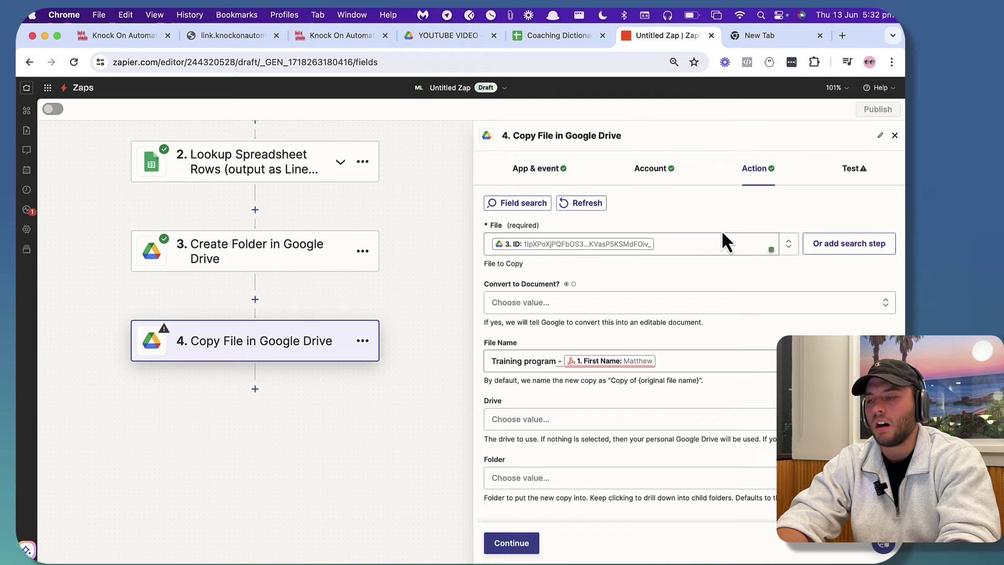
# Replace the File field value with the program sheet ID from step 2's Rows COL C.
pyautogui.click(698, 239)
pyautogui.press('BackSpace')
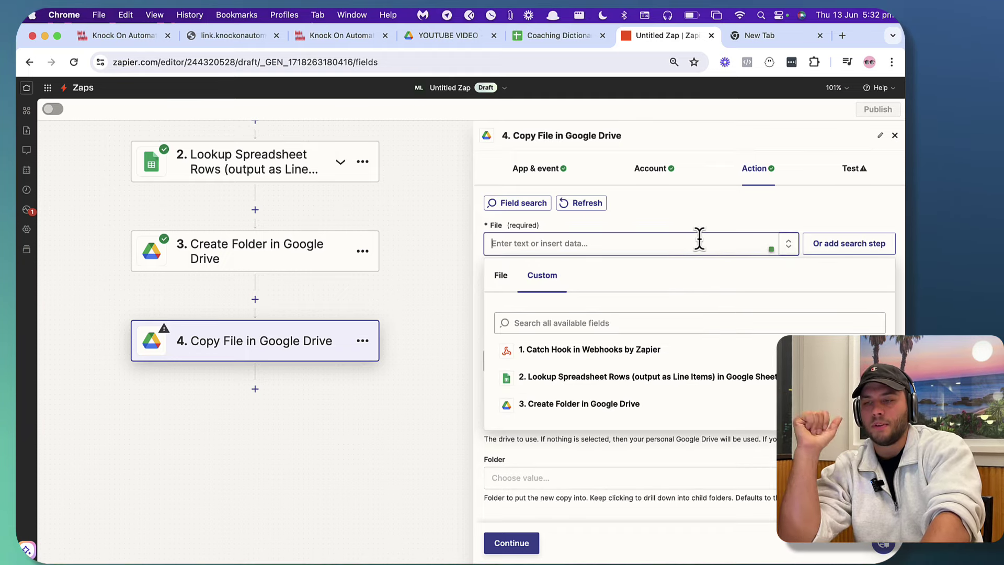
pyautogui.click(600, 391)
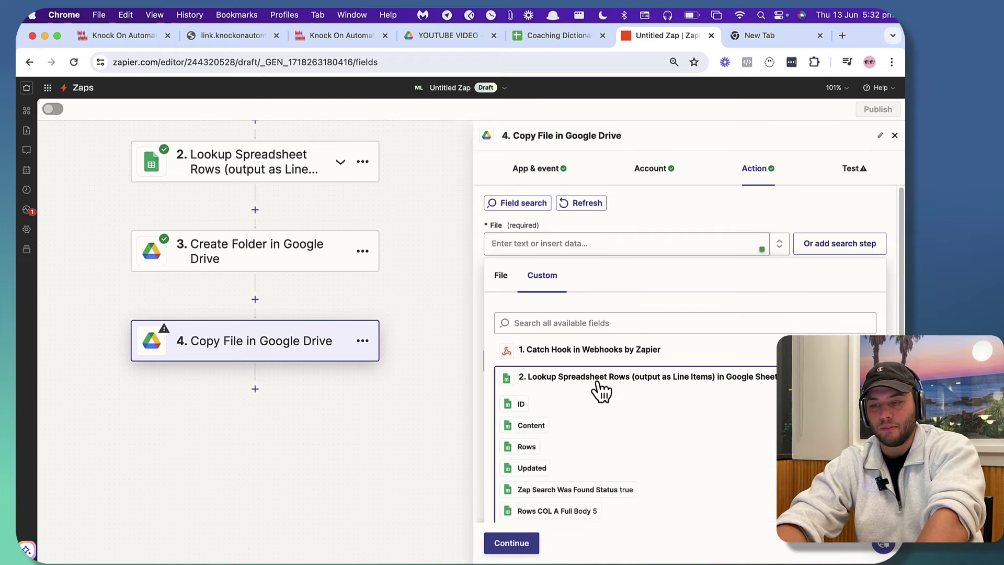
pyautogui.scroll(-2, 553, 493)
pyautogui.click(569, 479)
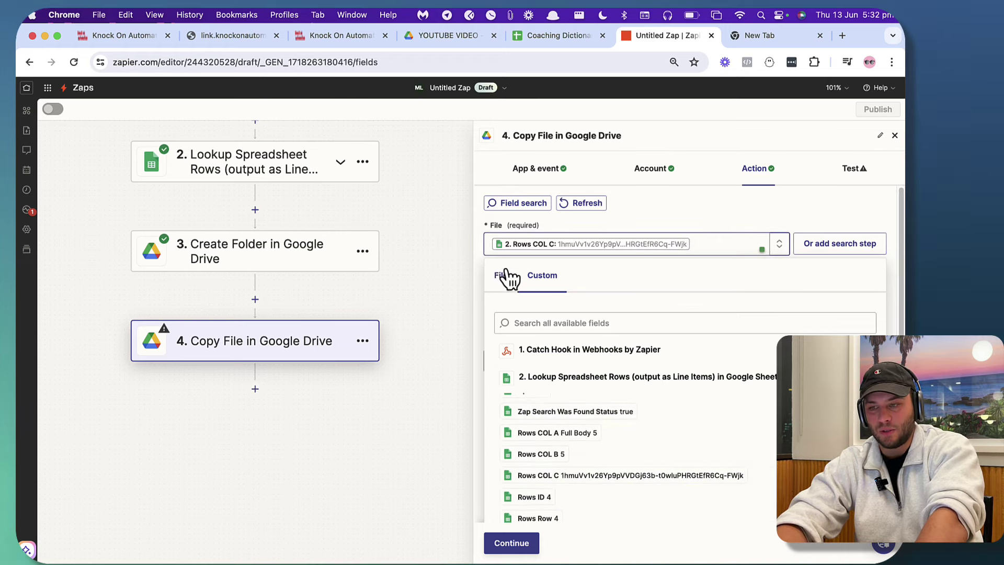
pyautogui.click(718, 216)
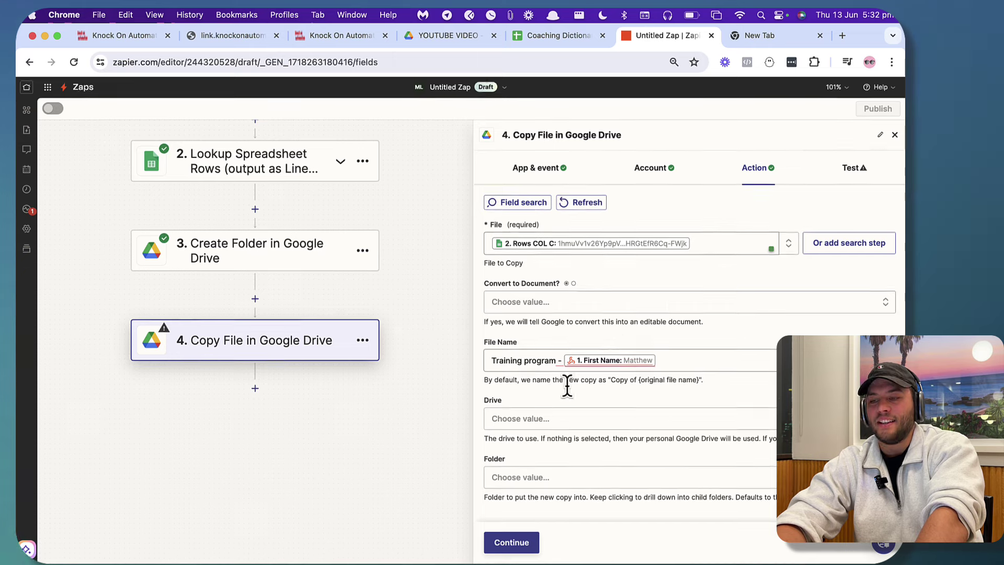
# Map the new folder's ID into the Drive field, then delete it, leaving Drive empty.
pyautogui.click(533, 422)
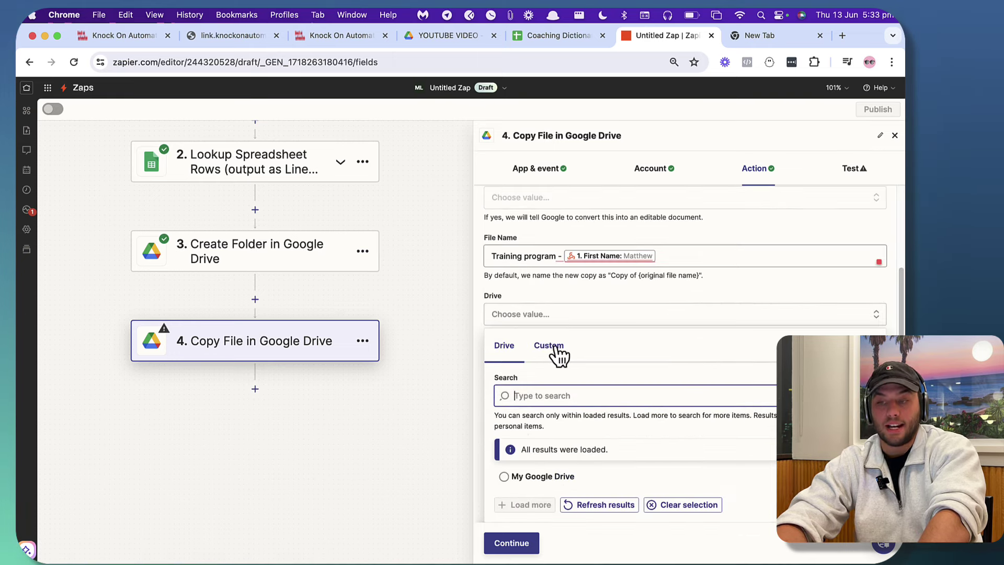
pyautogui.click(552, 346)
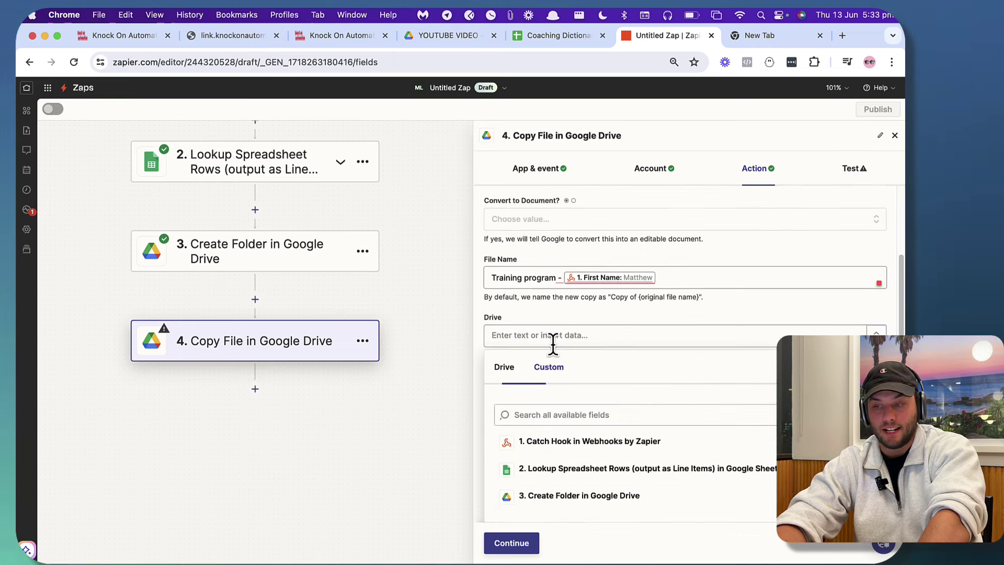
pyautogui.click(544, 497)
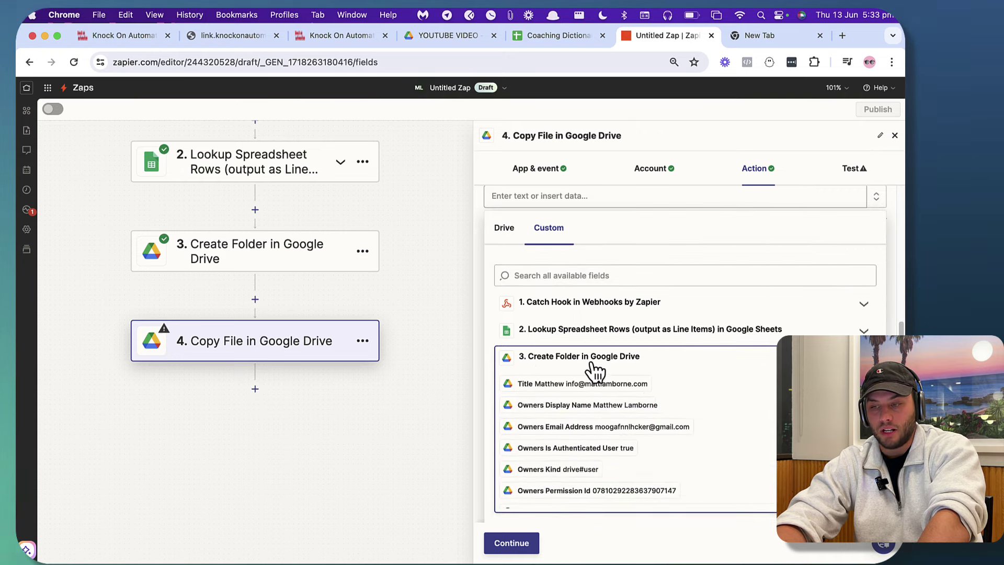
pyautogui.scroll(-10, 578, 502)
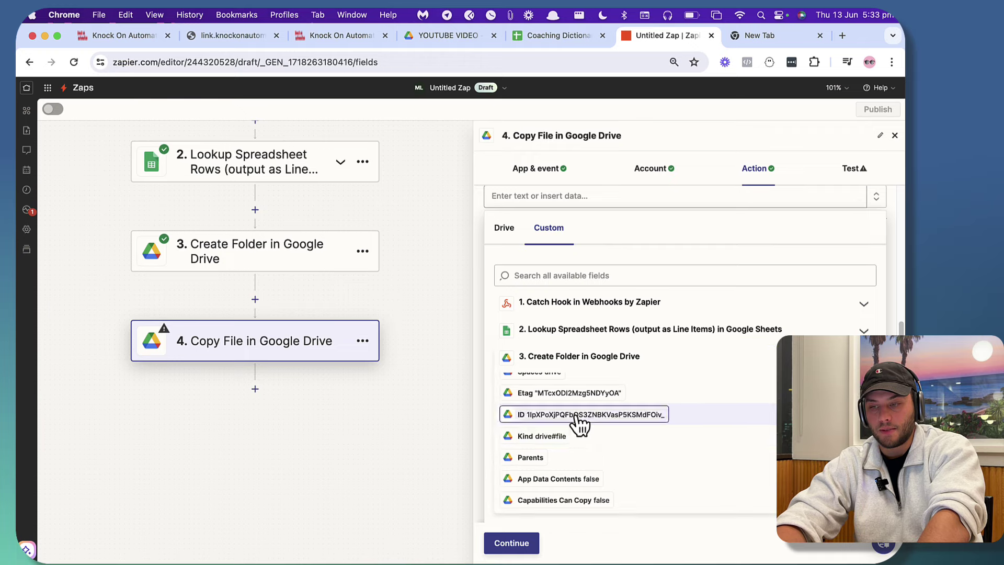
pyautogui.click(577, 416)
pyautogui.click(765, 198)
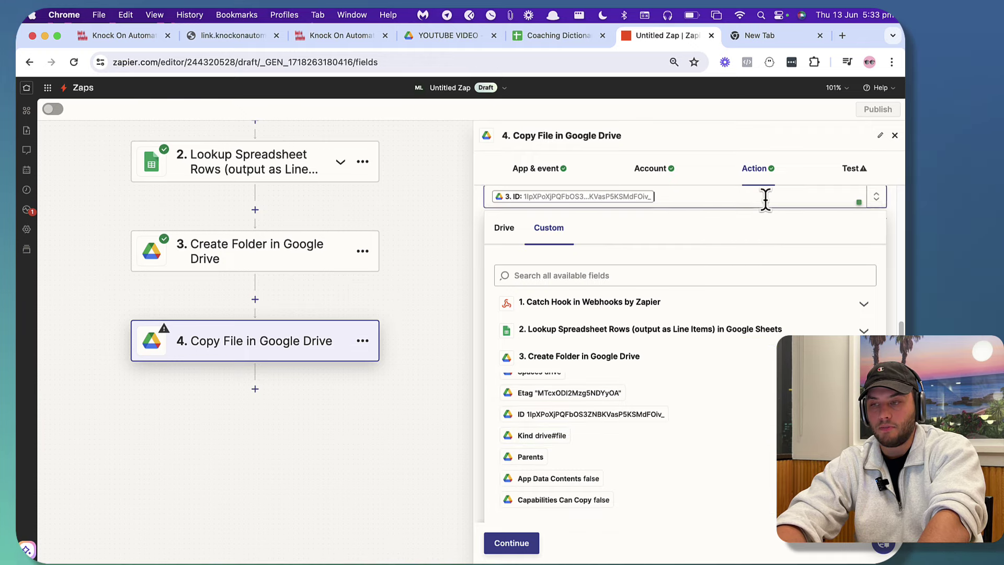
pyautogui.click(479, 218)
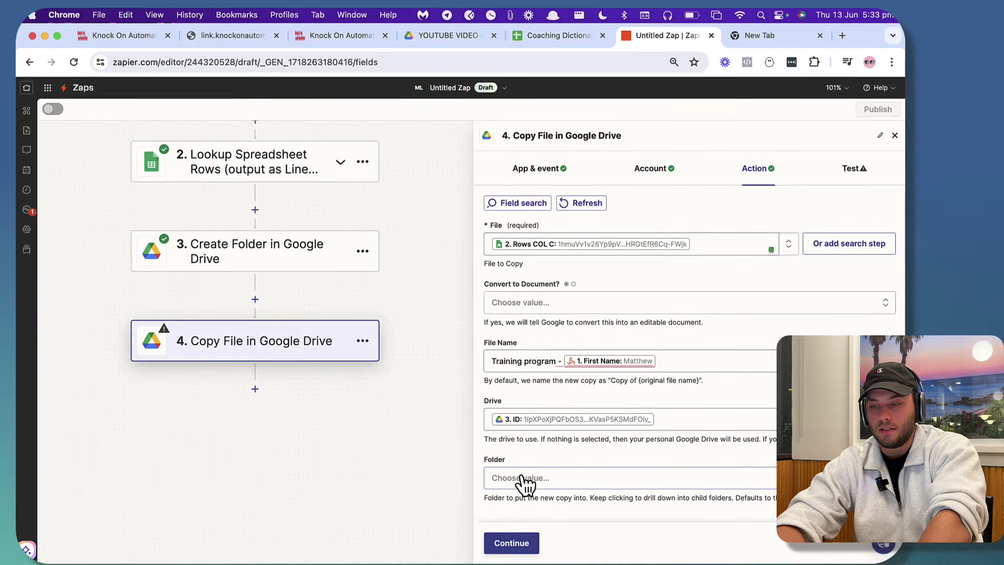
pyautogui.click(593, 418)
pyautogui.press('BackSpace')
# Set the Copy File drive to My Google Drive and map step 3's folder ID into Folder.
pyautogui.click(510, 453)
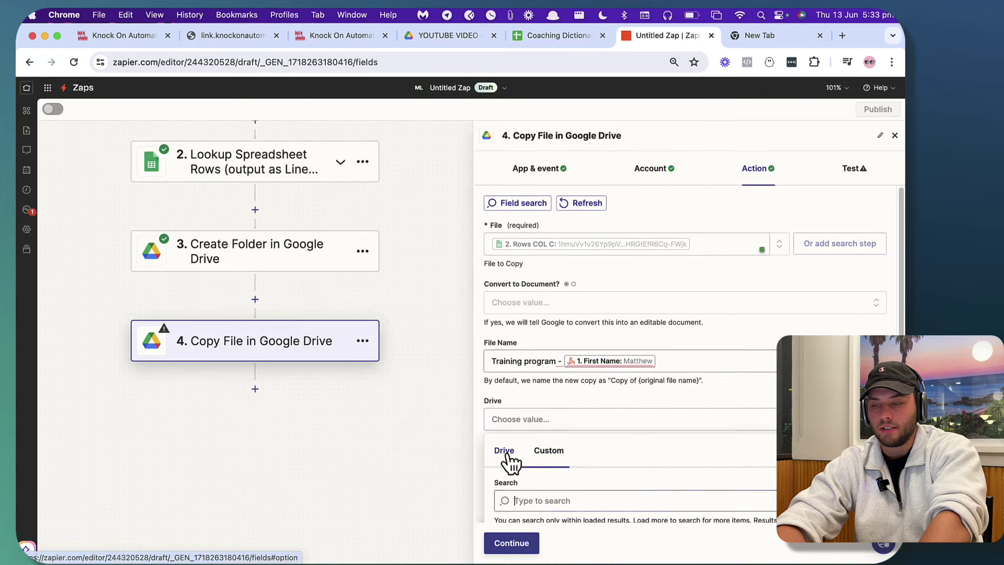
pyautogui.click(529, 509)
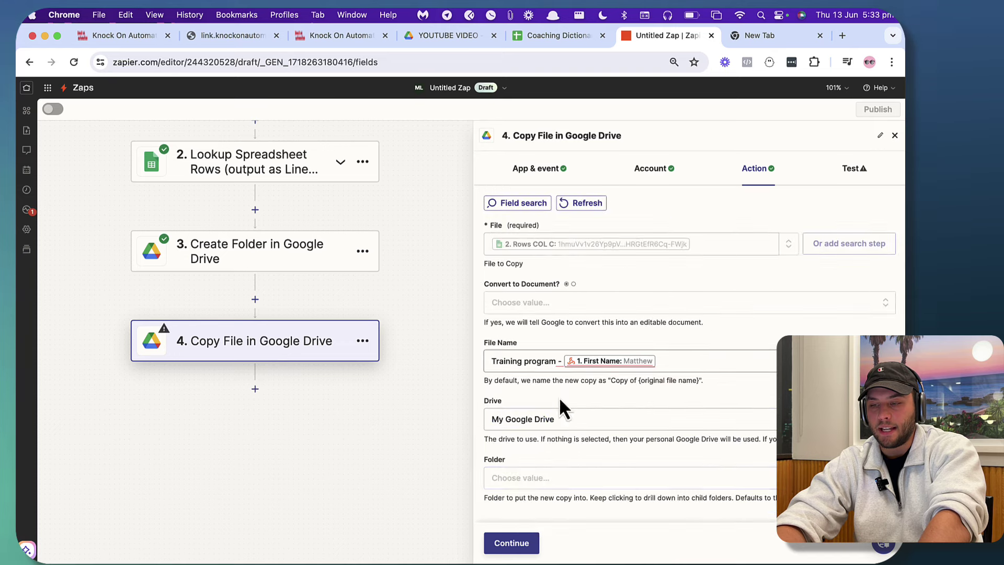
pyautogui.click(520, 483)
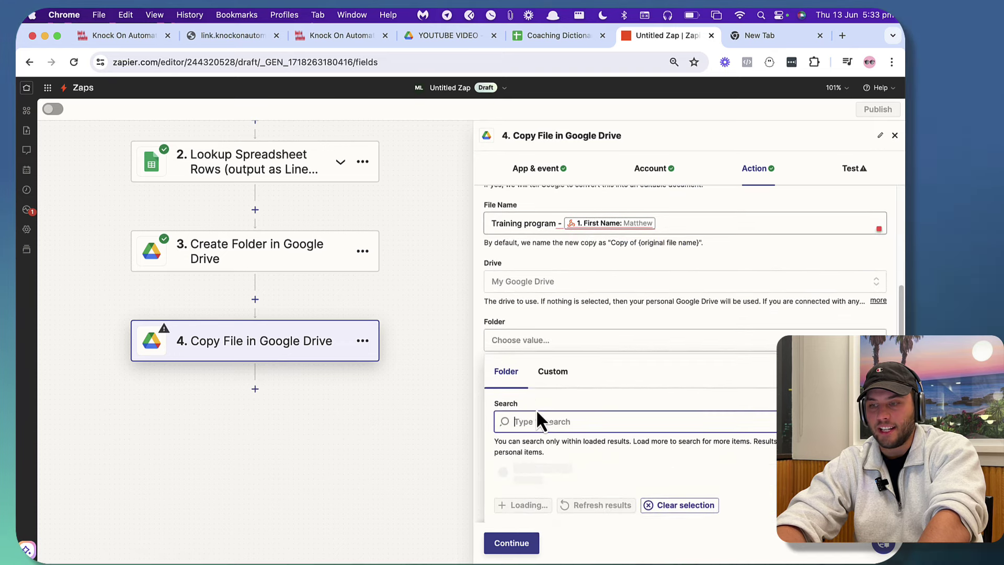
pyautogui.click(553, 254)
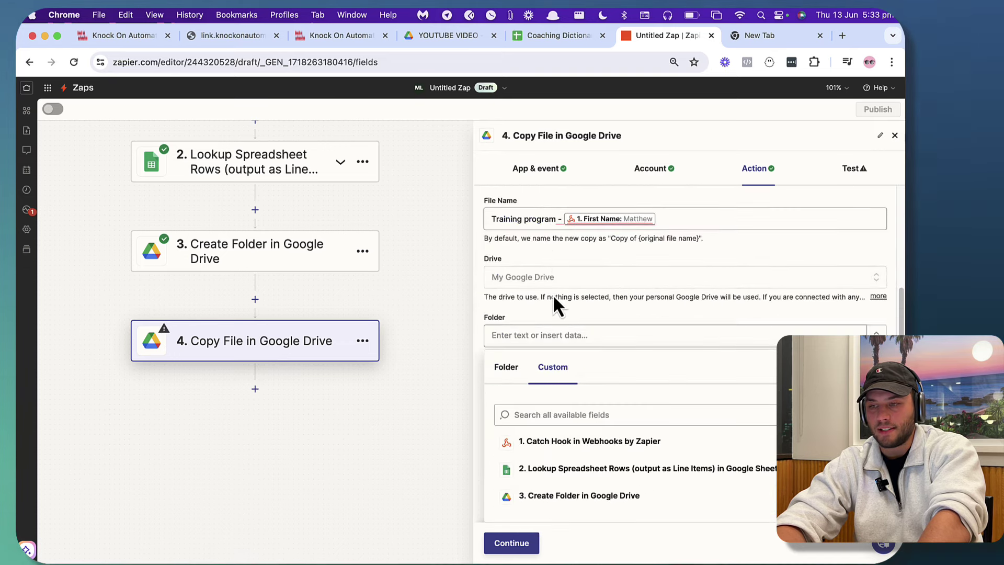
pyautogui.click(531, 415)
pyautogui.write('id')
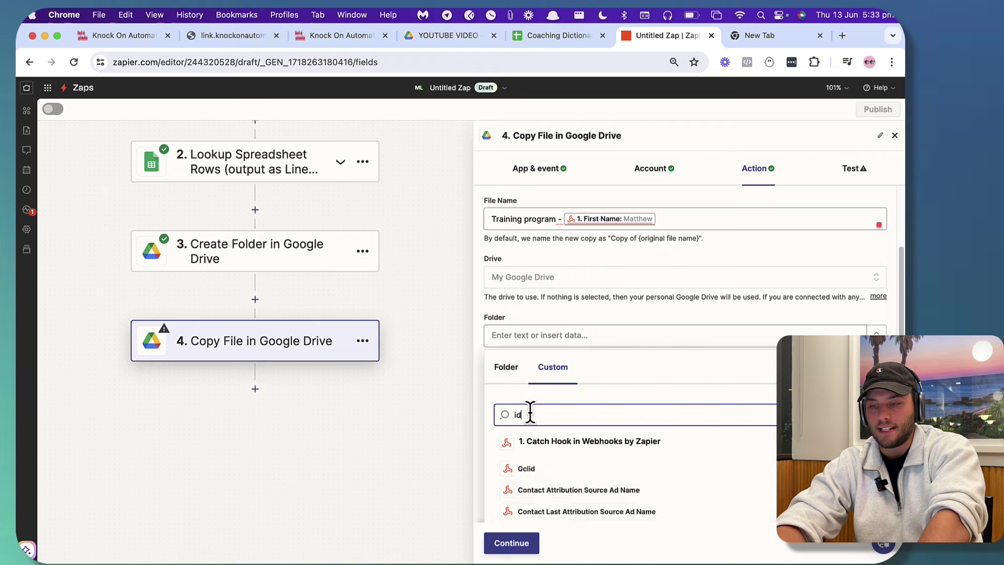
pyautogui.scroll(-5, 617, 381)
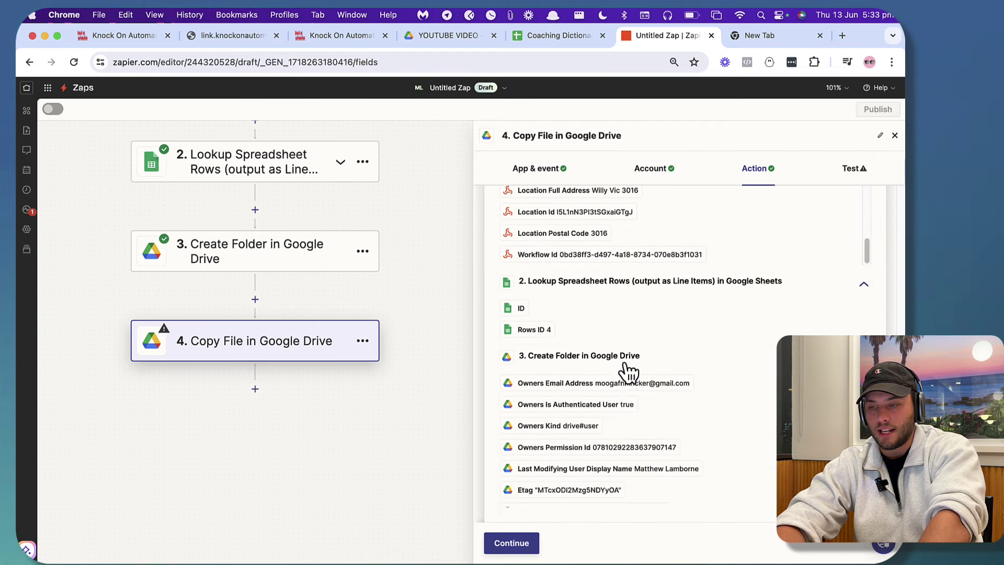
pyautogui.scroll(-3, 577, 450)
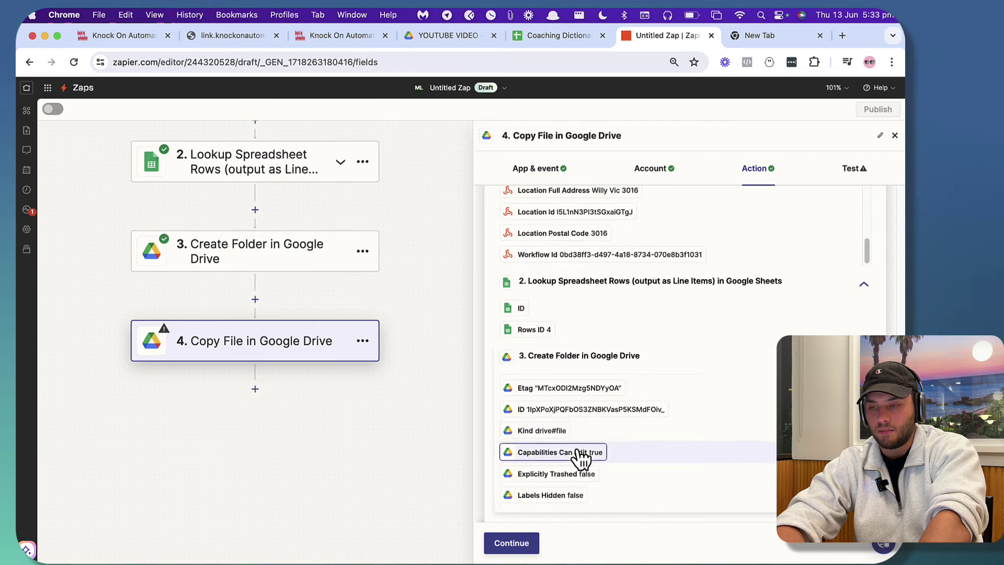
pyautogui.click(567, 411)
pyautogui.click(623, 278)
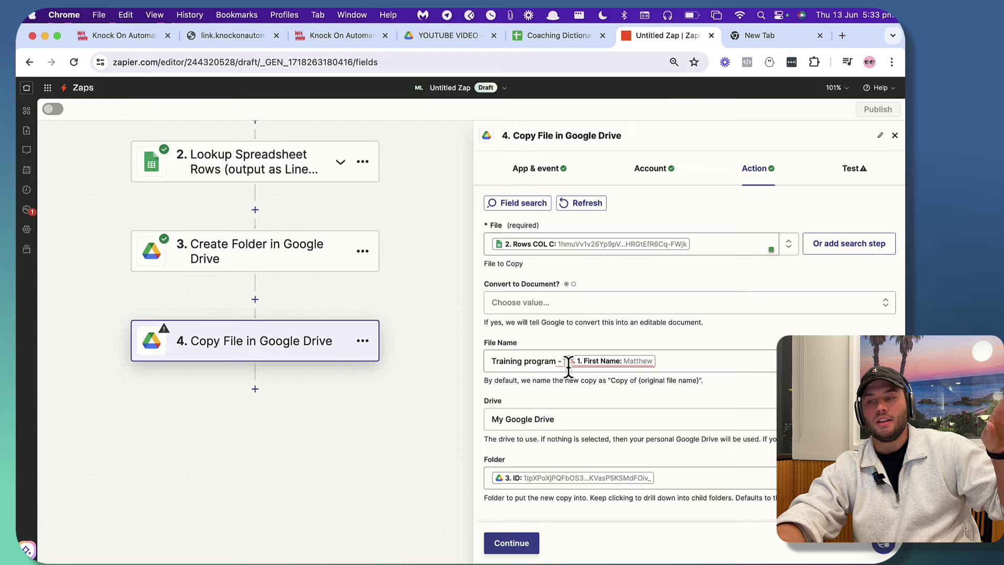
pyautogui.moveTo(567, 362)
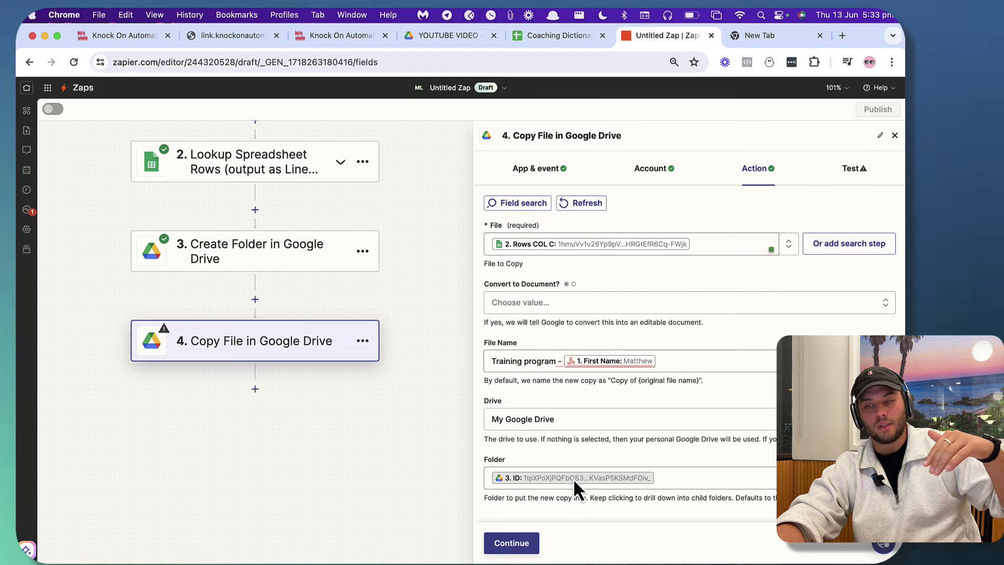
# Test the Copy File step successfully, then bring up the YOUTUBE VIDEO folder in Google Drive.
pyautogui.click(521, 546)
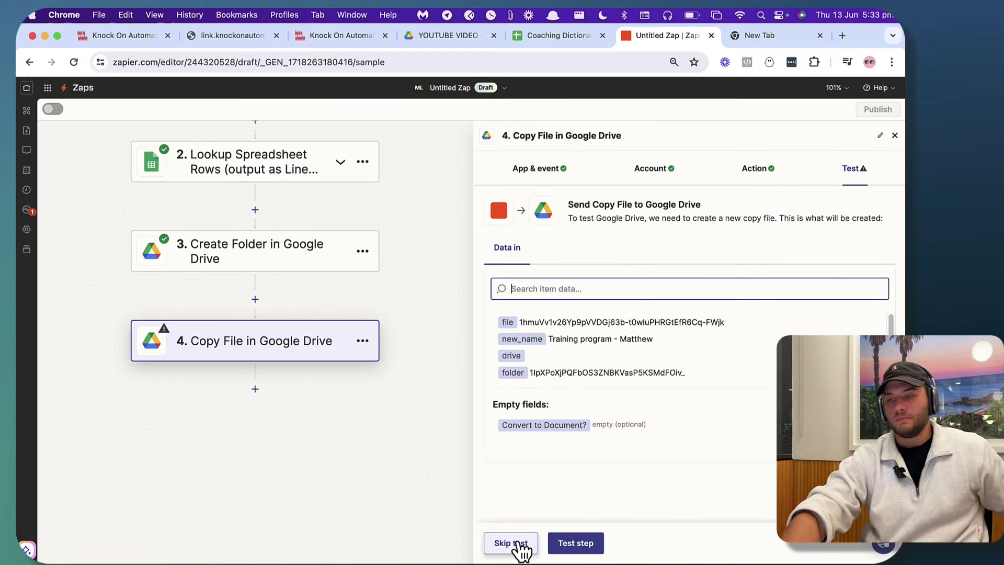
pyautogui.click(580, 543)
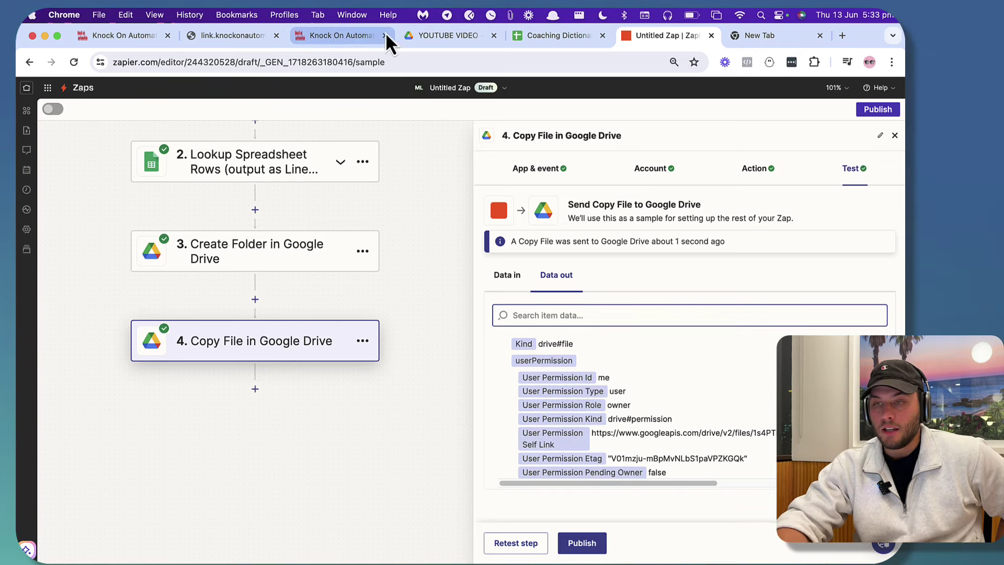
pyautogui.click(444, 36)
# Open the client's new folder and its copied Training program sheet, then go back to YOUTUBE VIDEO.
pyautogui.doubleClick(220, 201)
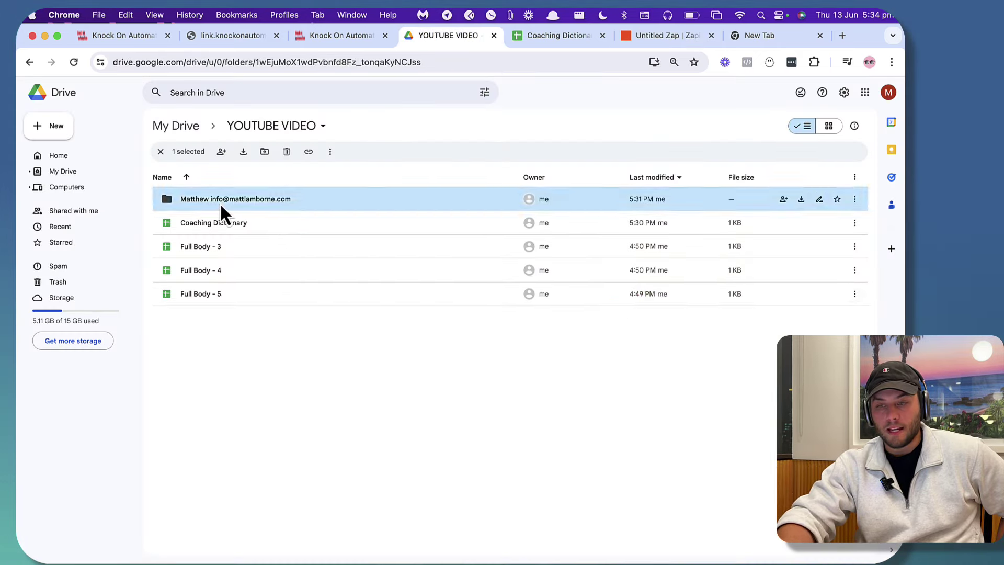
pyautogui.doubleClick(196, 203)
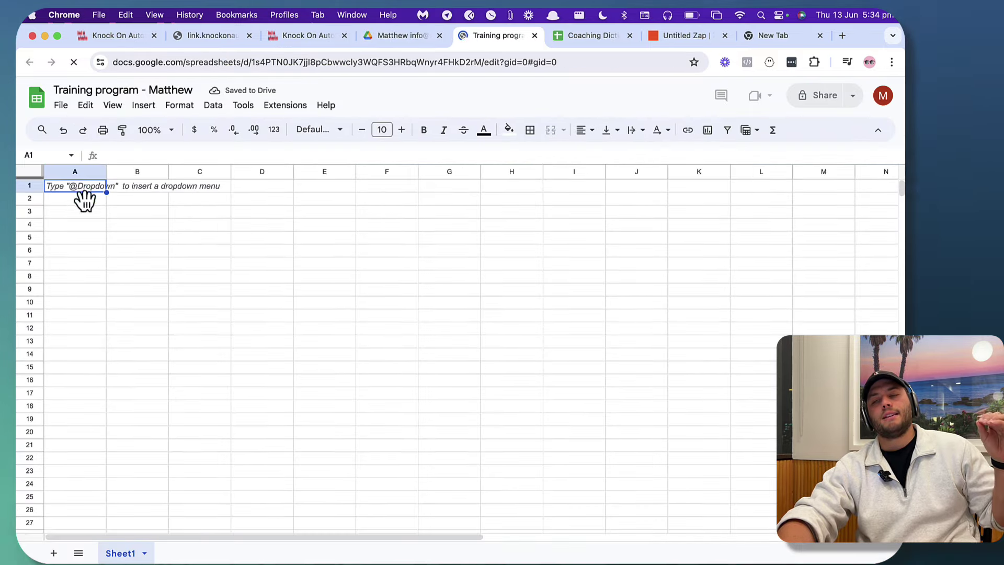
pyautogui.click(389, 40)
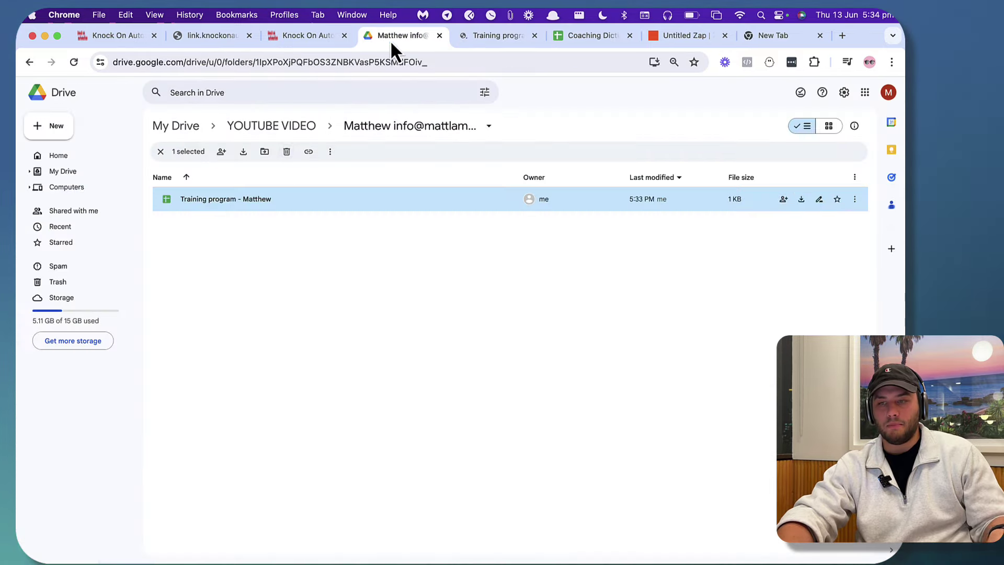
pyautogui.click(249, 130)
# Compare the copy with the original Full Body - 5 and Coaching Dictionary sheets, then return to the Zap.
pyautogui.doubleClick(197, 297)
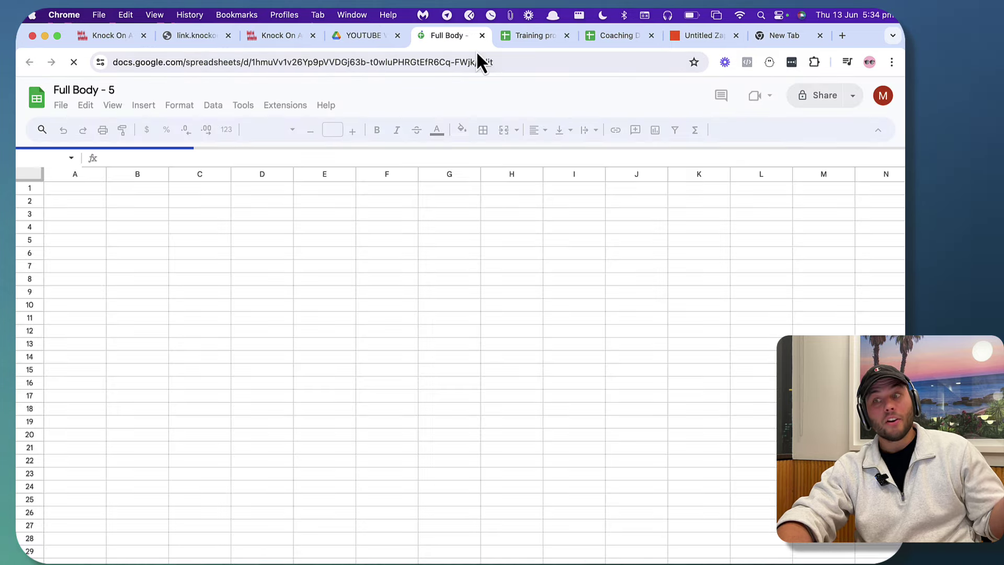
pyautogui.click(519, 41)
pyautogui.click(630, 35)
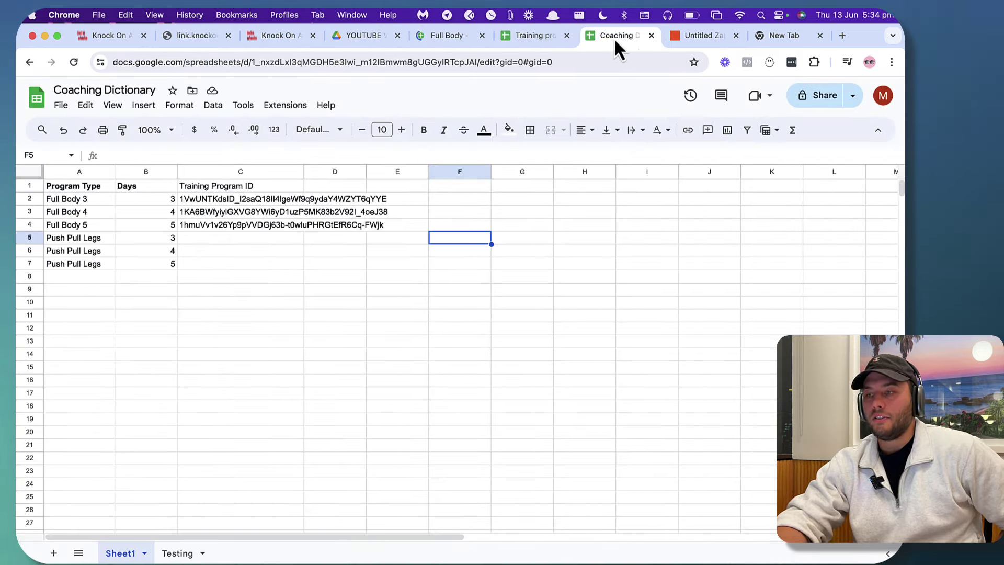
pyautogui.click(700, 42)
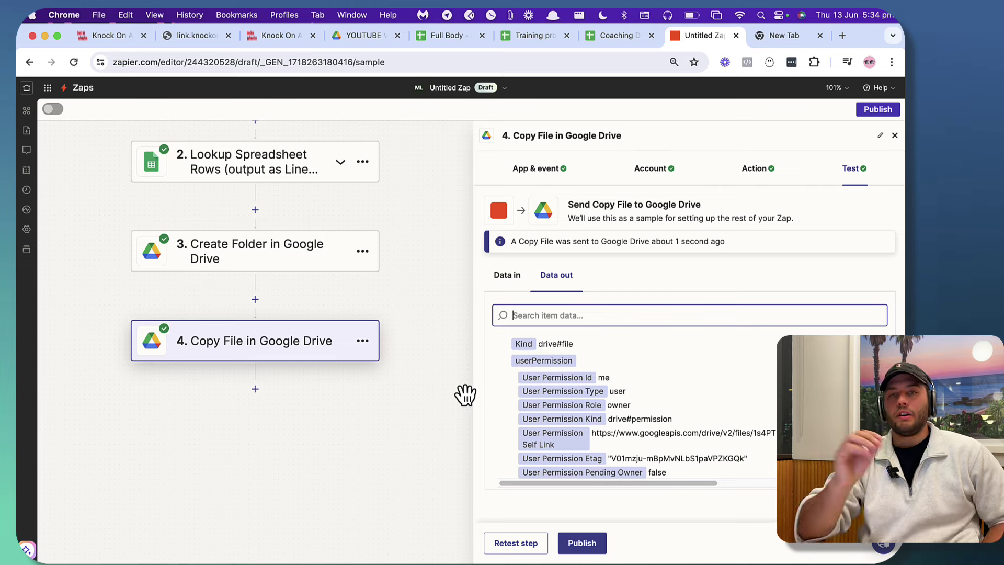